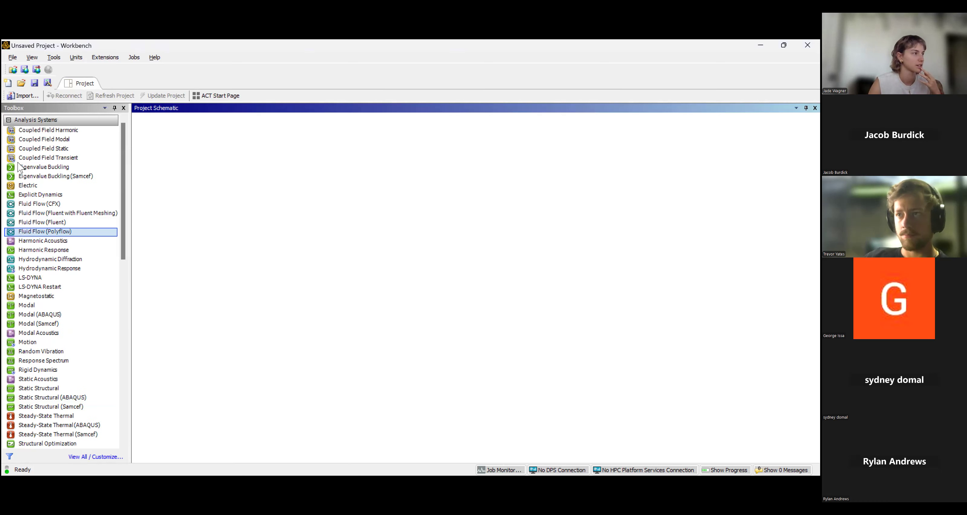
Add a Static Structural analysis system to the empty project schematic.
scroll(59, 268, down, 1)
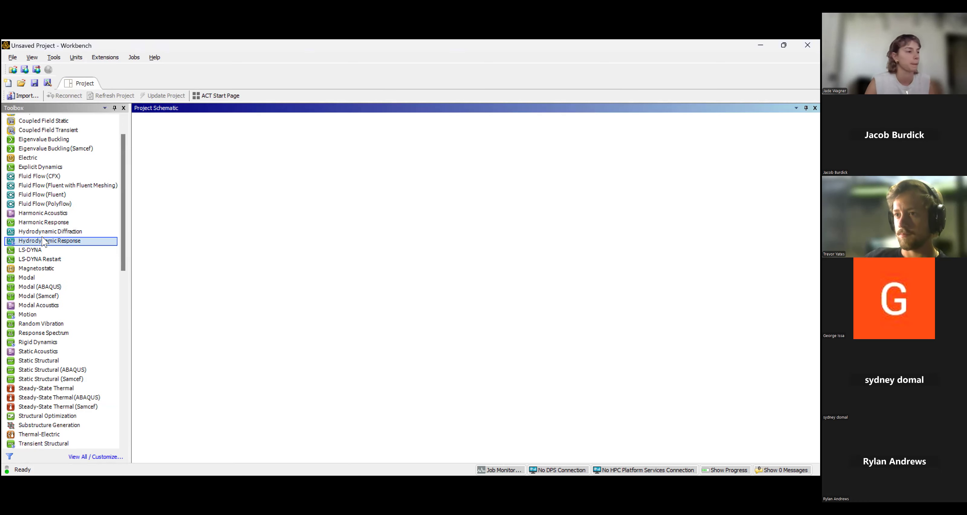
scroll(57, 268, down, 5)
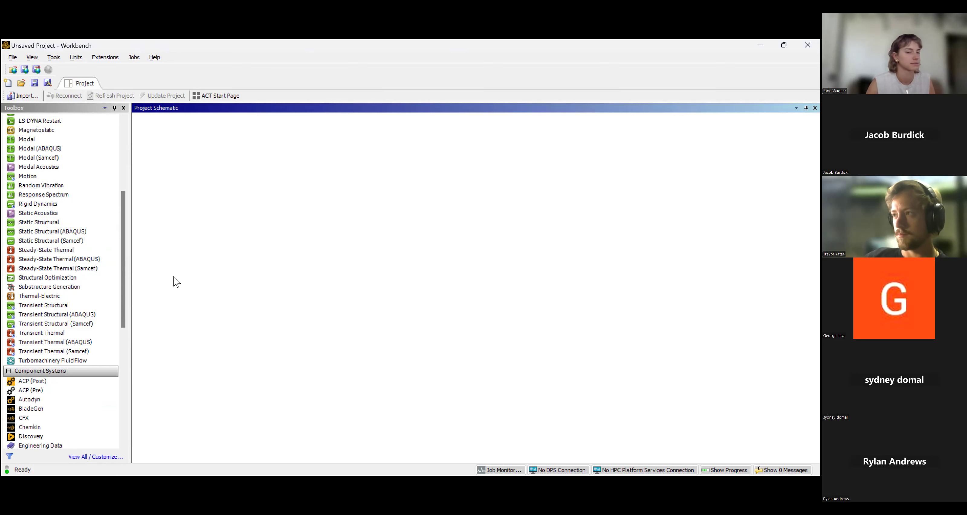
click(60, 296)
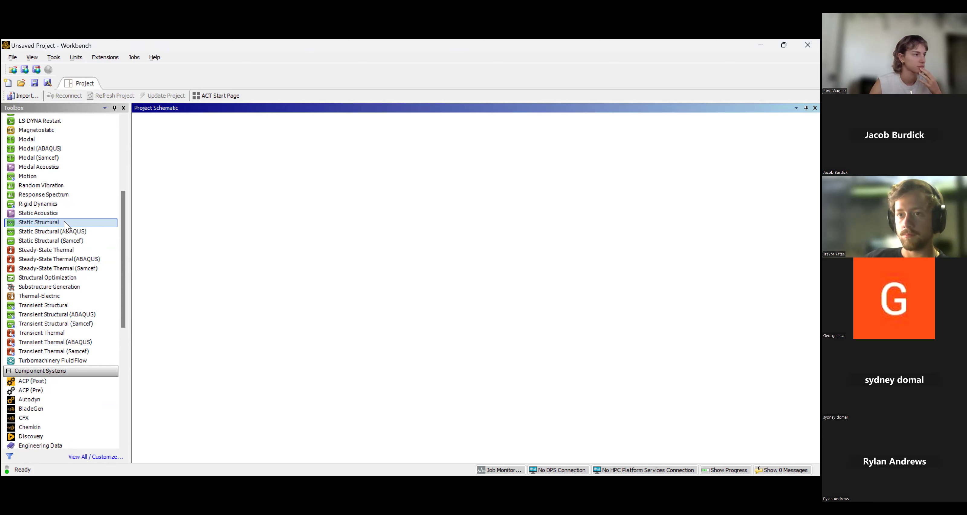
drag(65, 224, 206, 158)
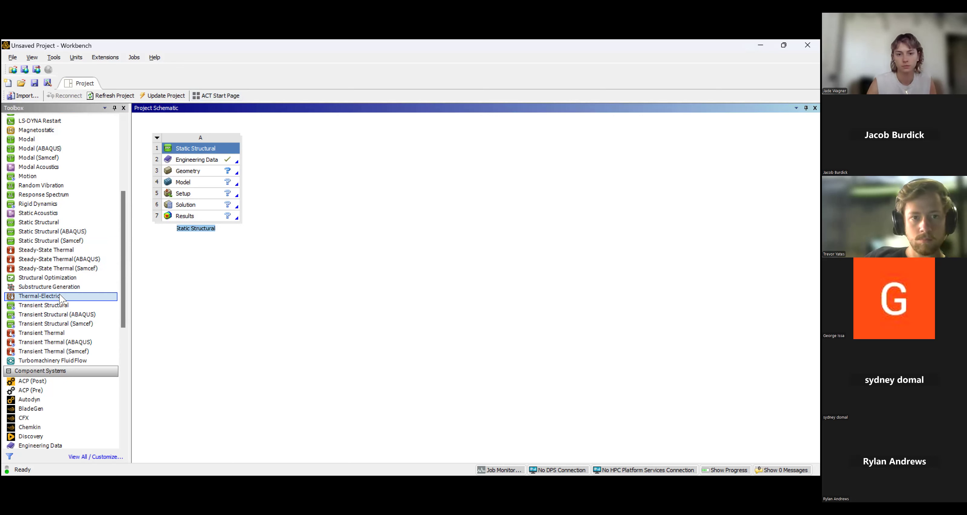
mouse_move(62, 278)
mouse_down()
mouse_move(285, 230)
mouse_move(304, 172)
mouse_move(294, 161)
mouse_move(207, 211)
mouse_move(96, 307)
mouse_move(67, 282)
mouse_up()
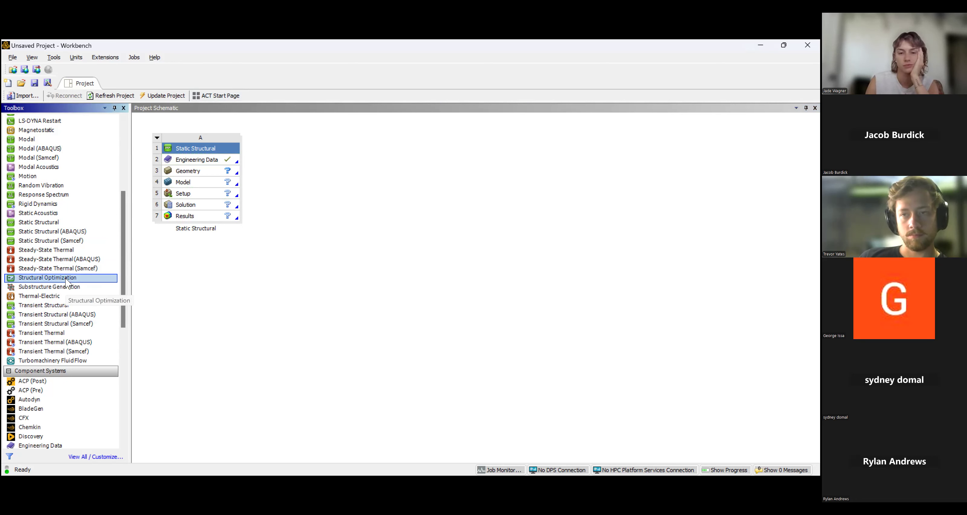
click(296, 153)
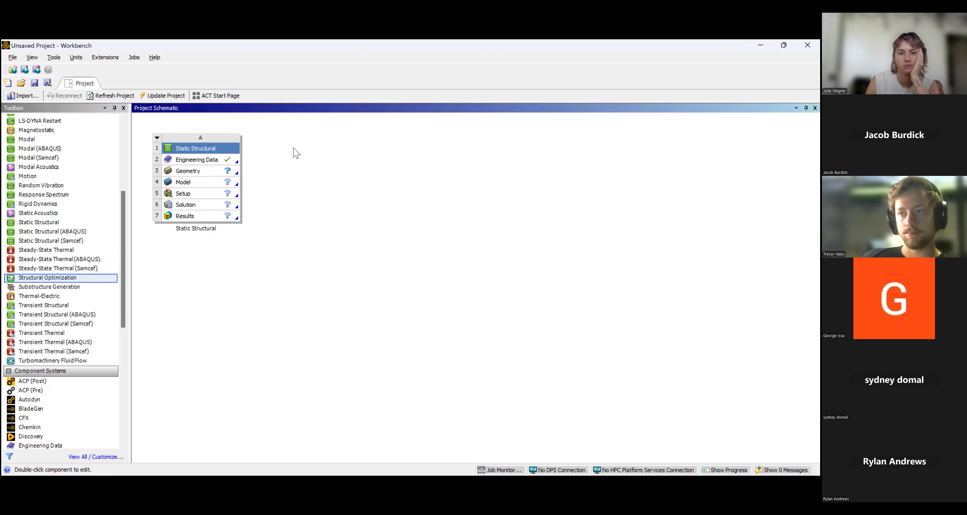
Open the Engineering Data of the Static Structural system for editing.
right_click(202, 172)
click(222, 191)
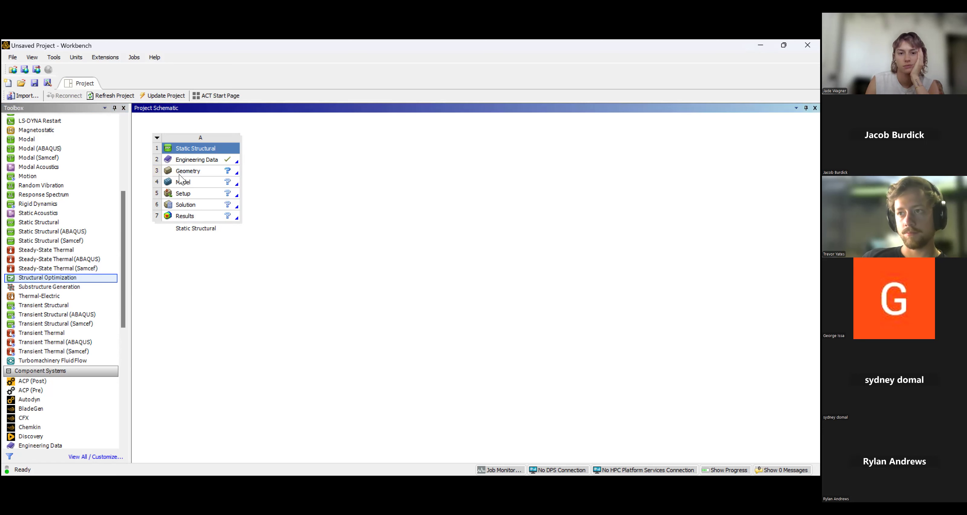
click(194, 163)
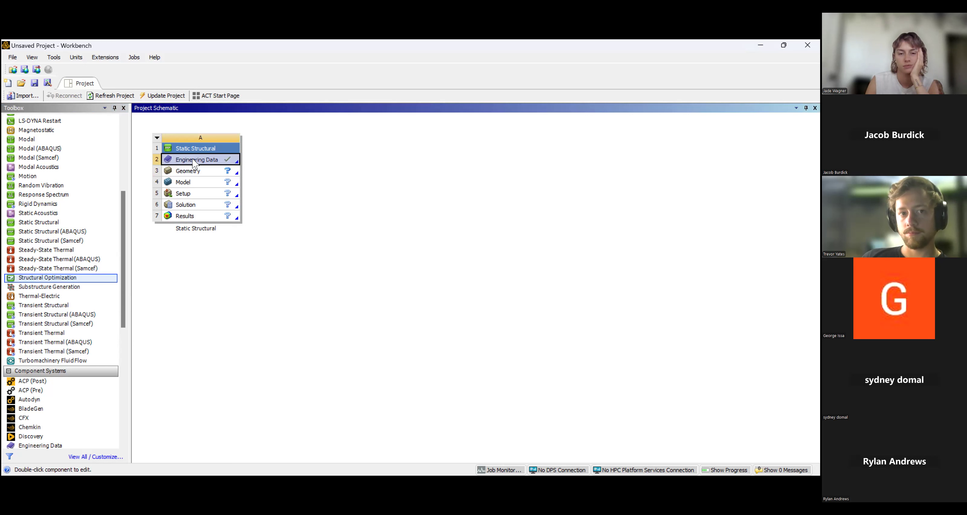
right_click(213, 164)
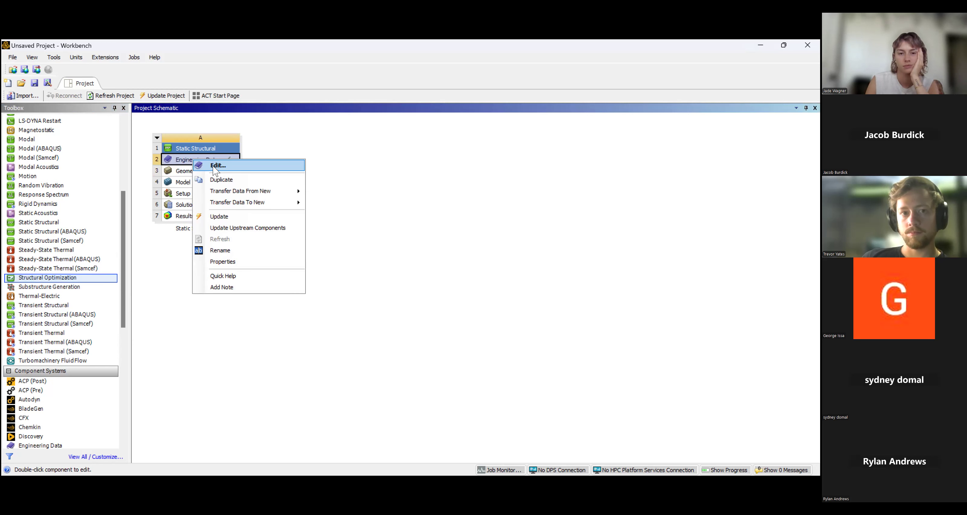
click(220, 164)
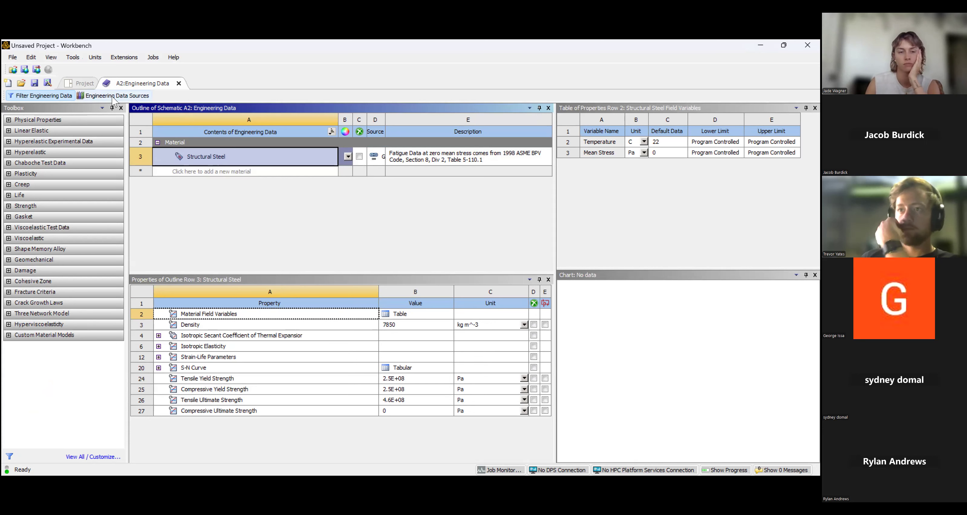
Add "Aluminum alloy, wrought, 6061, T6" from the ANSYS GRANTA Materials Data for Simulation (Sample) source, and close Engineering Data.
click(140, 97)
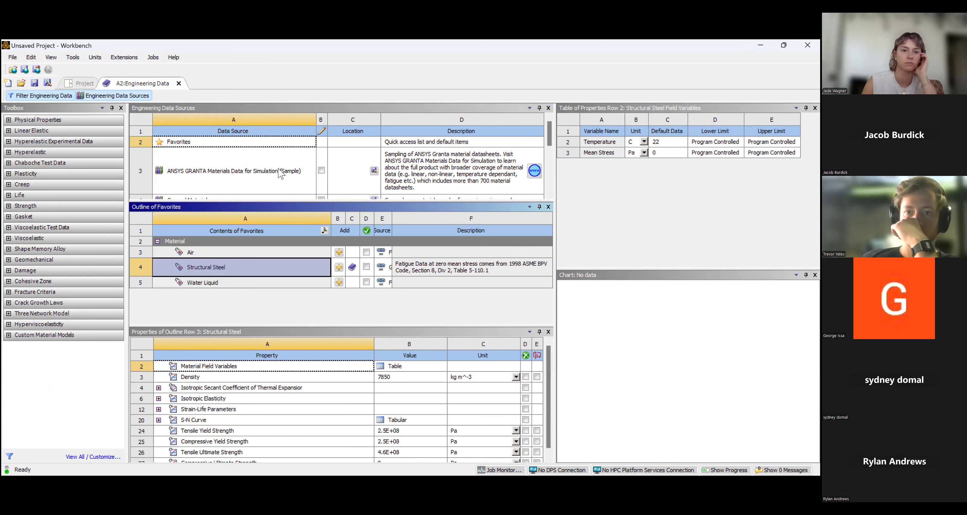
scroll(248, 158, down, 2)
scroll(250, 163, up, 2)
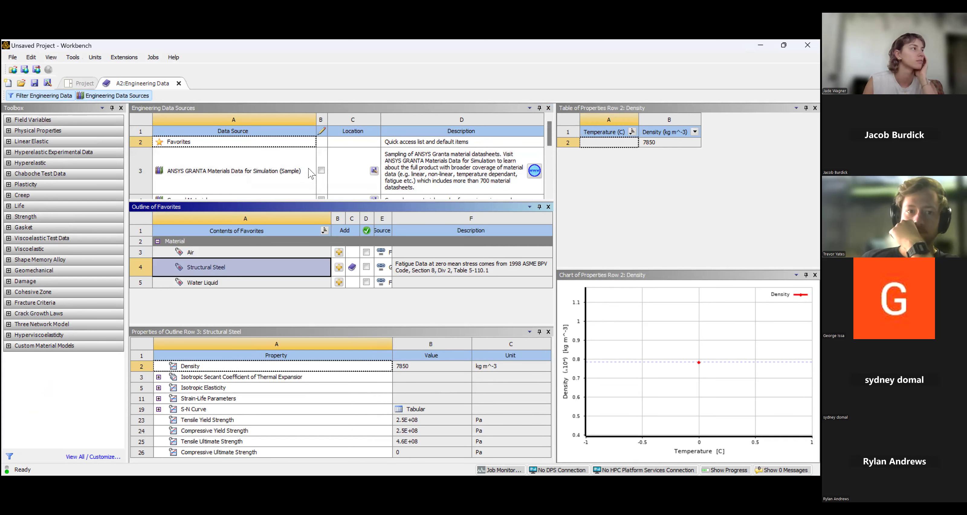
click(293, 174)
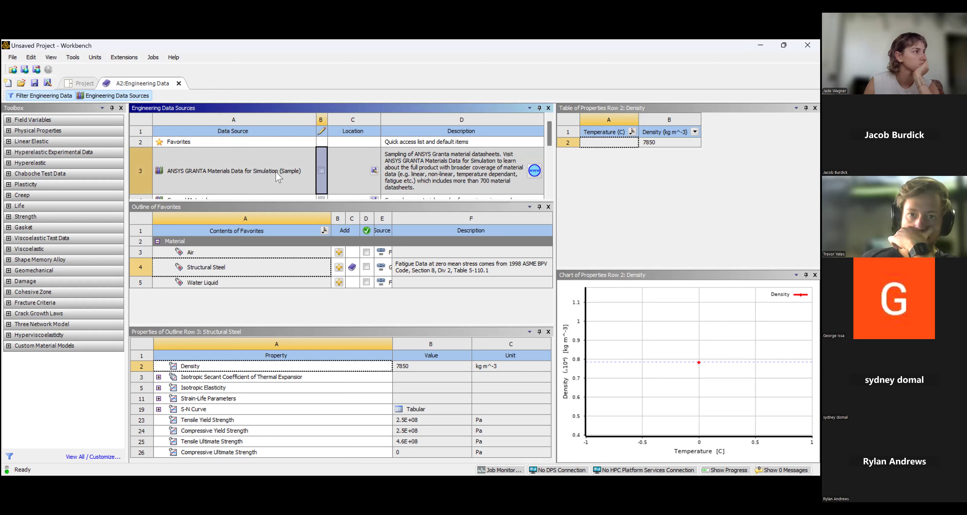
click(276, 176)
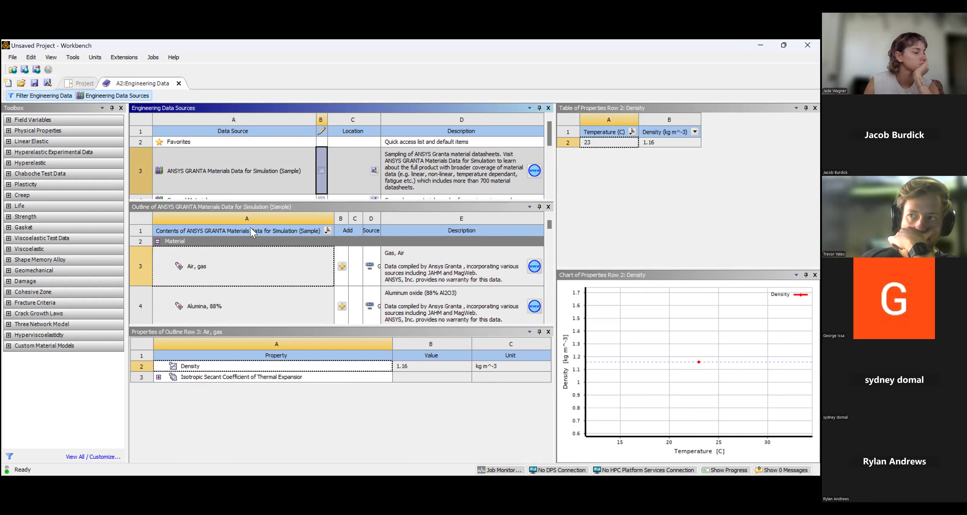
scroll(239, 267, down, 3)
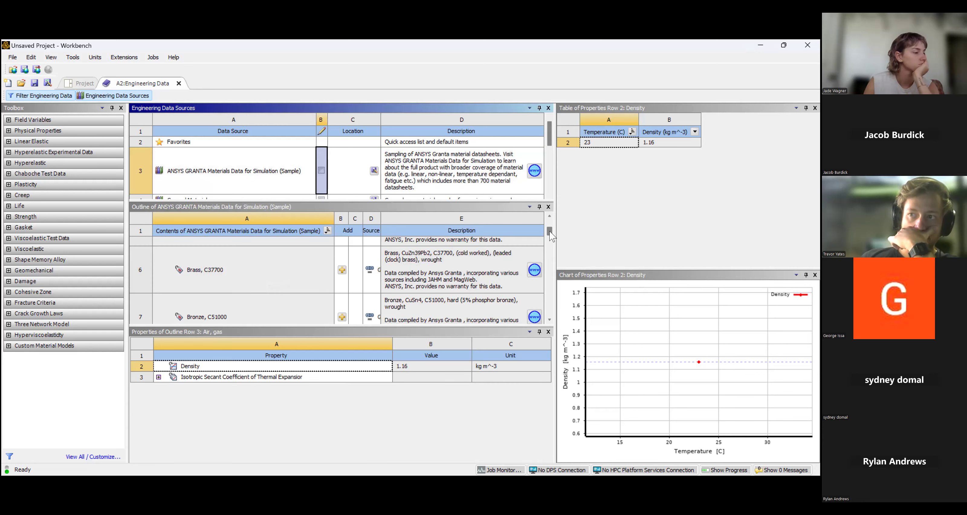
drag(549, 228, 550, 226)
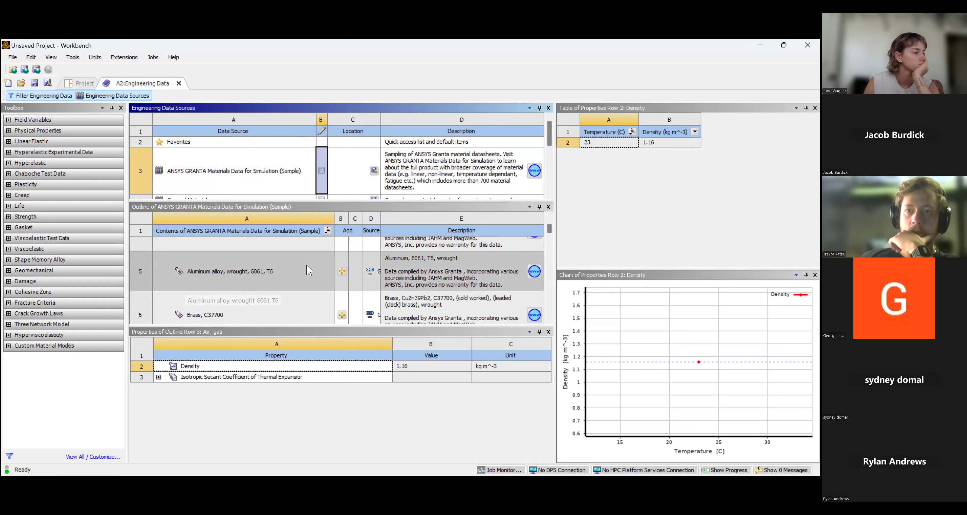
click(342, 271)
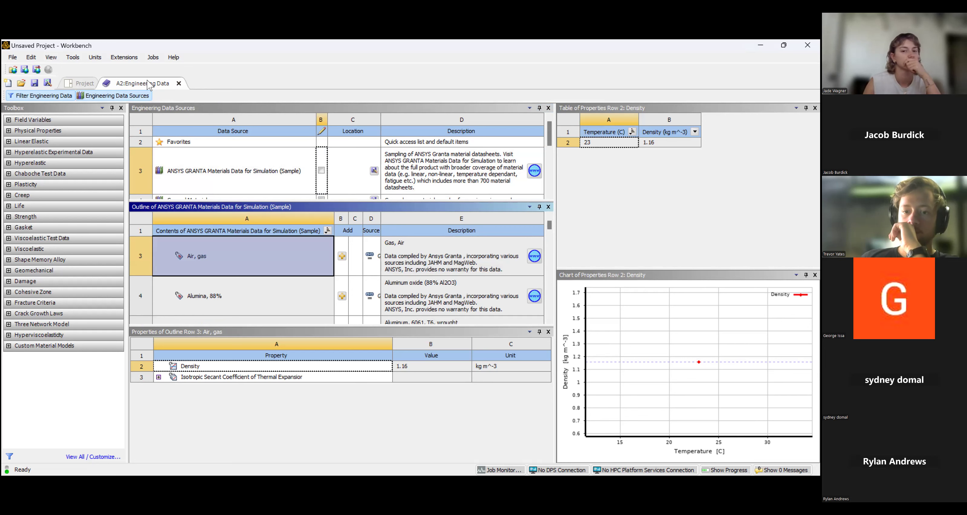
click(178, 83)
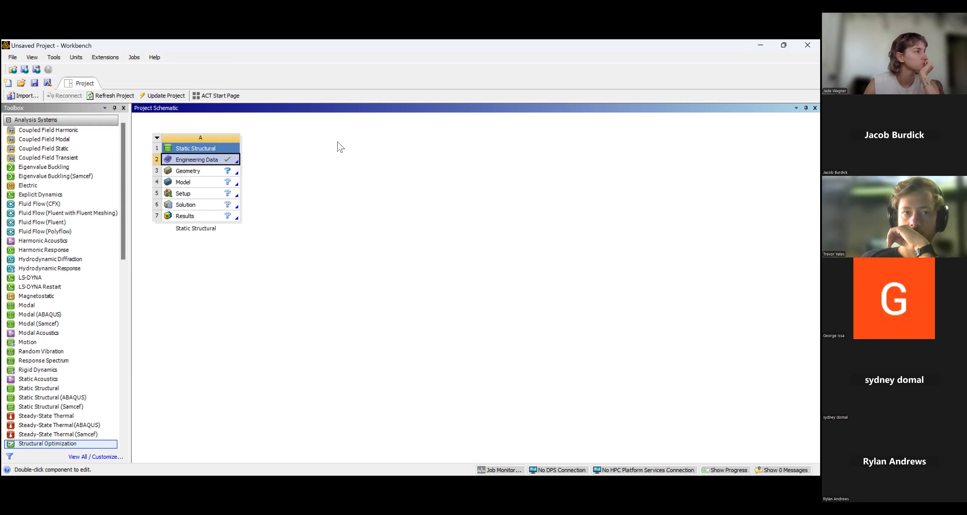
Import the file ANSYS COOKOUT EXAMPLE v4.step from Downloads as the geometry of the Static Structural system.
click(202, 174)
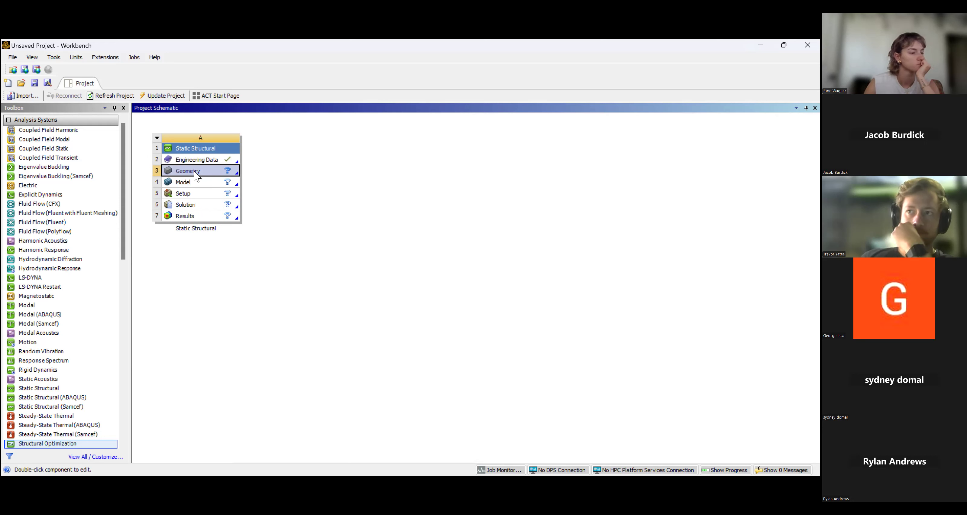
right_click(195, 173)
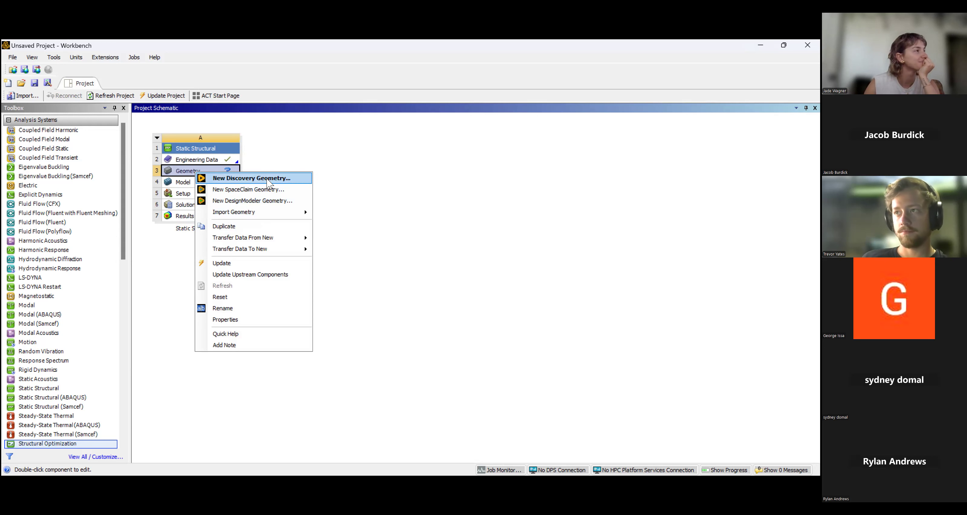
mouse_move(237, 212)
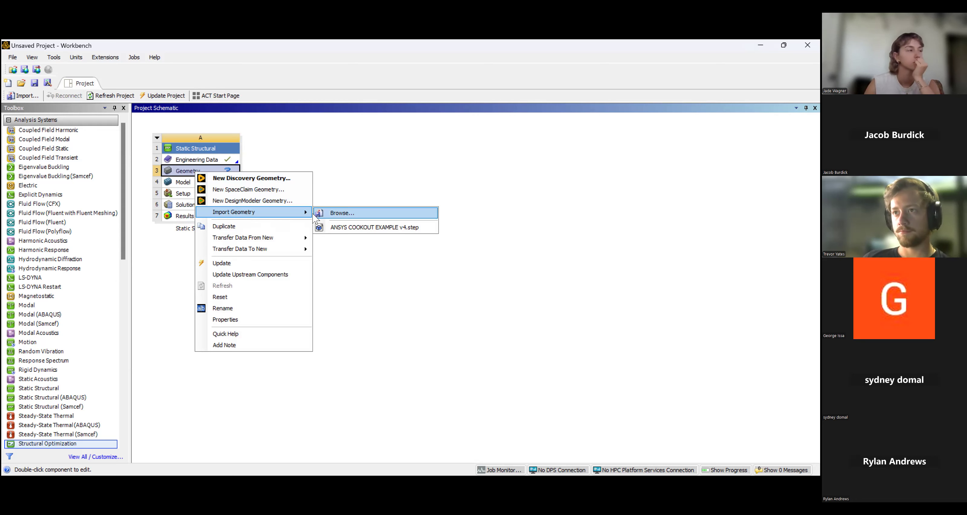
click(327, 213)
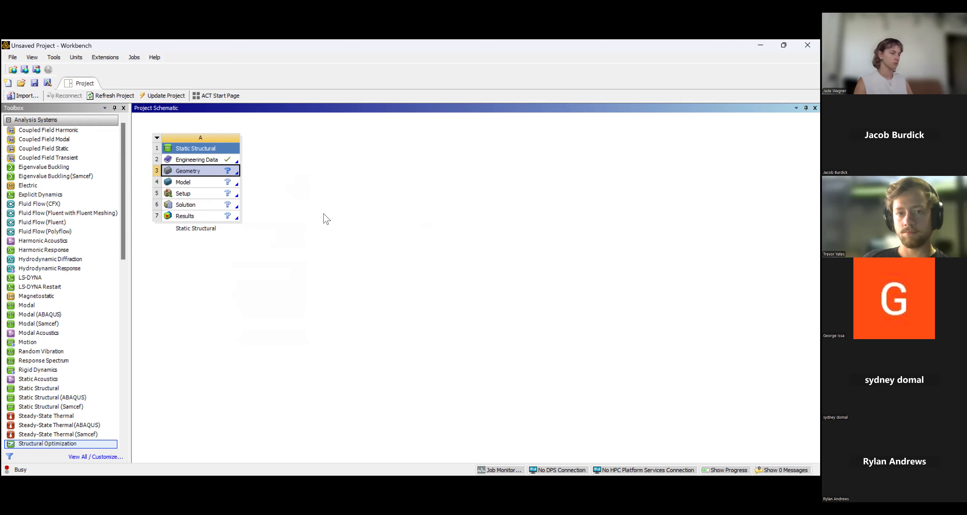
click(130, 149)
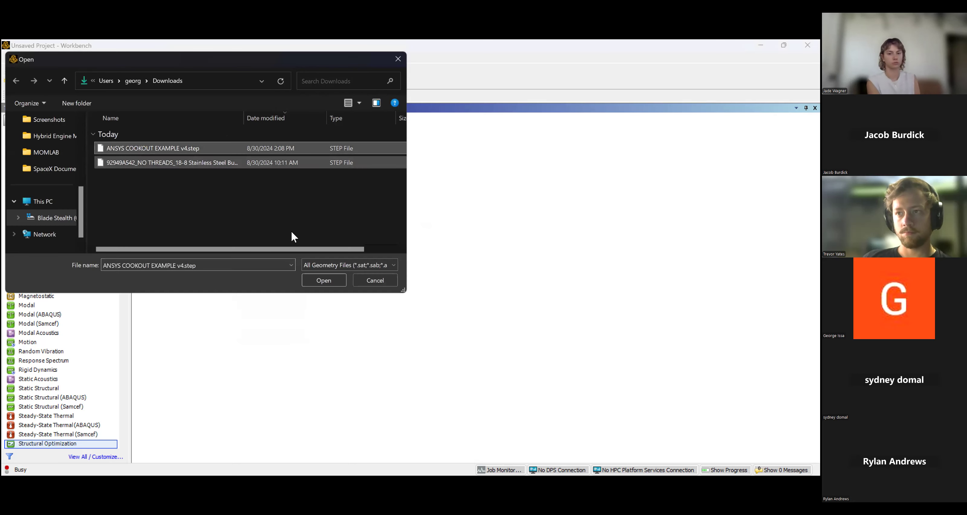
click(324, 279)
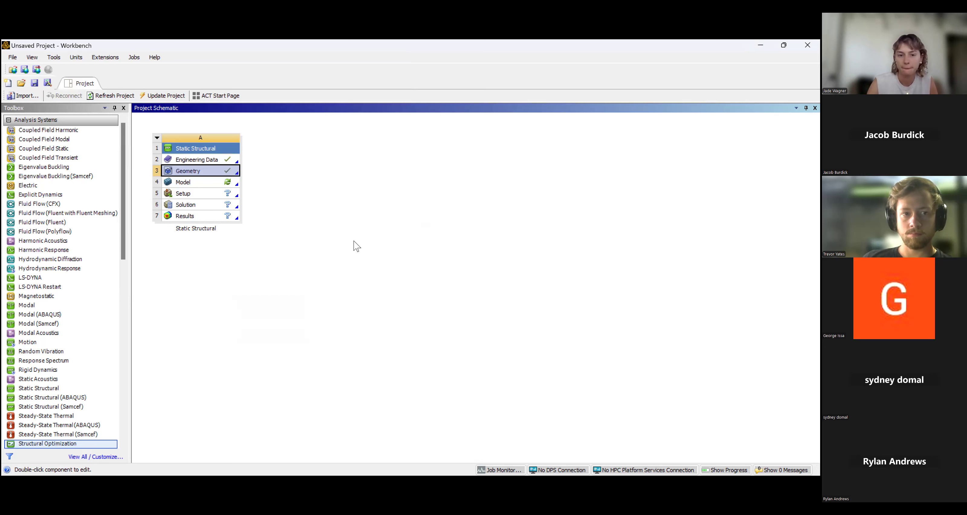
Open the Static Structural system's Setup in Ansys Mechanical.
click(292, 179)
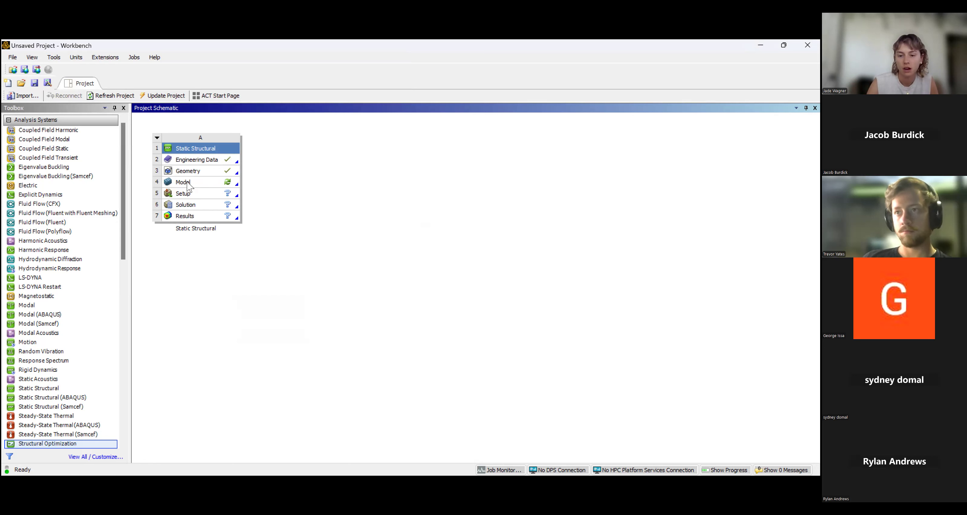
click(198, 183)
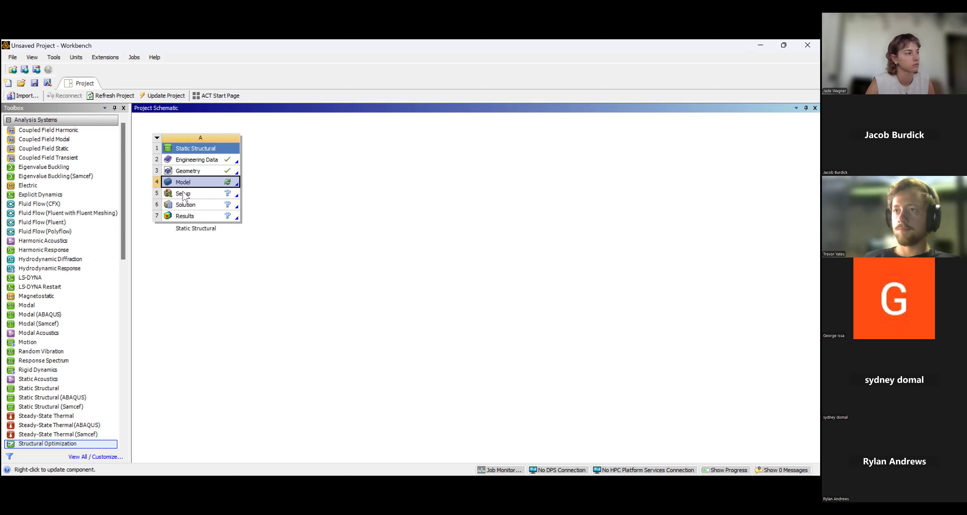
double_click(183, 194)
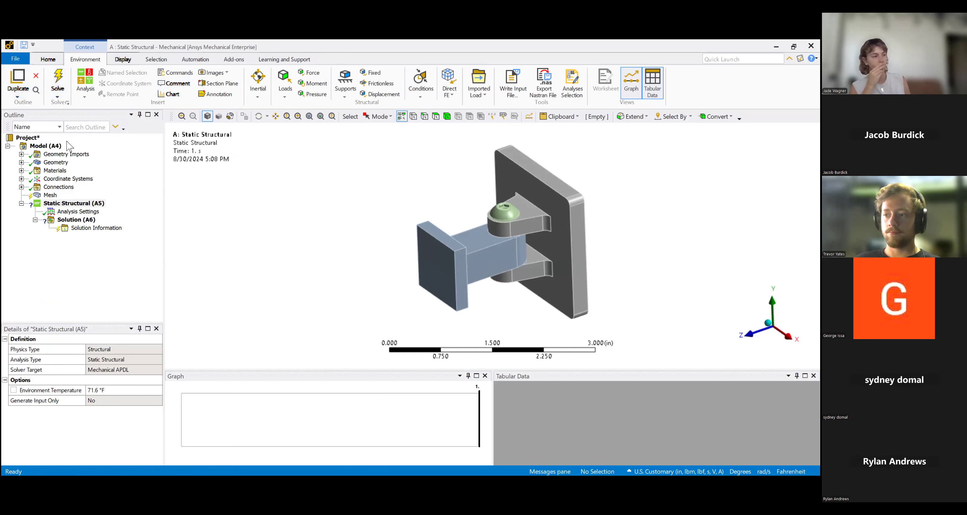
Examine the model's geometry imports, geometry and materials entries in the outline.
click(65, 154)
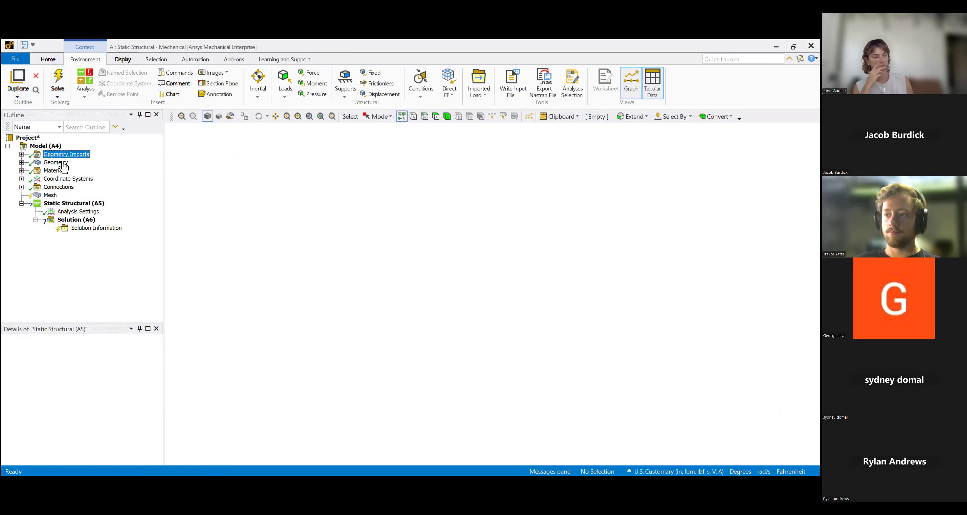
click(56, 163)
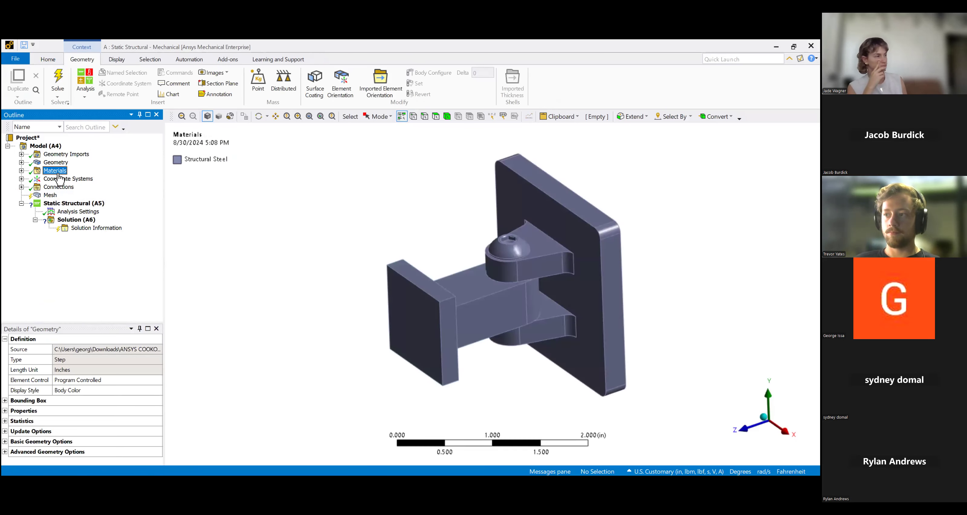
click(60, 171)
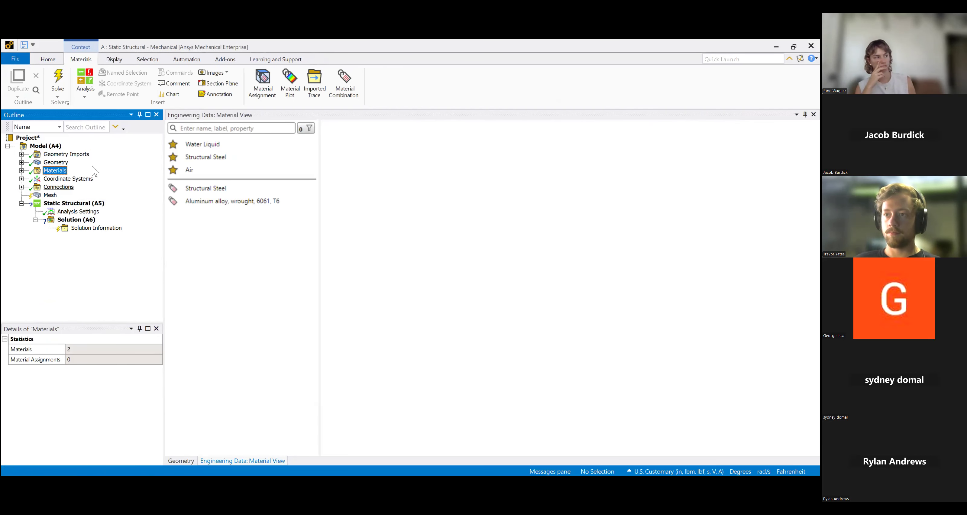
click(56, 162)
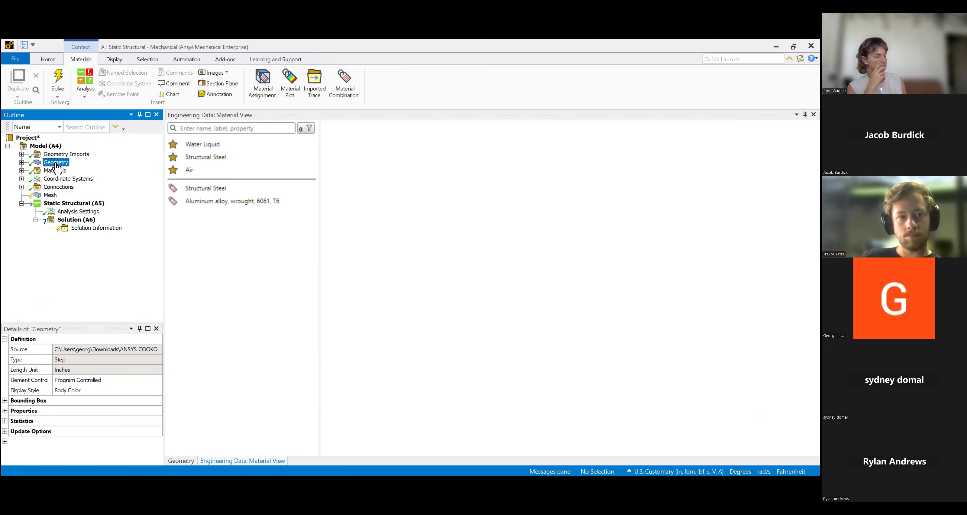
middle_drag(273, 273, 279, 270)
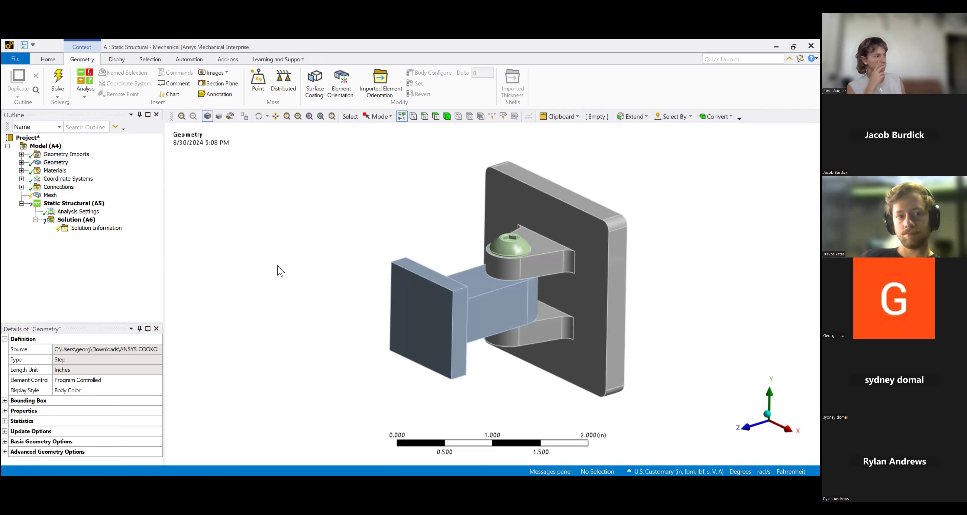
Expand the model's Geometry branch and show the details of the lug body.
click(22, 162)
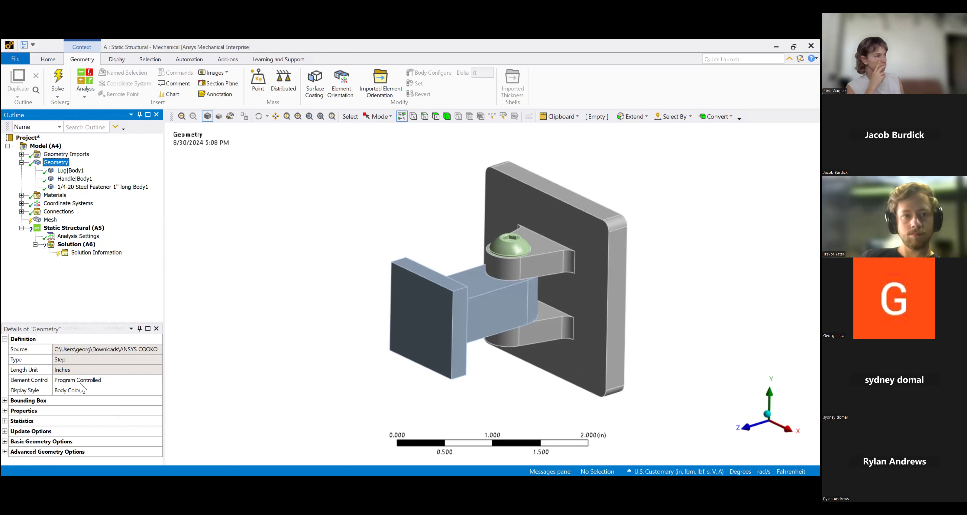
click(71, 171)
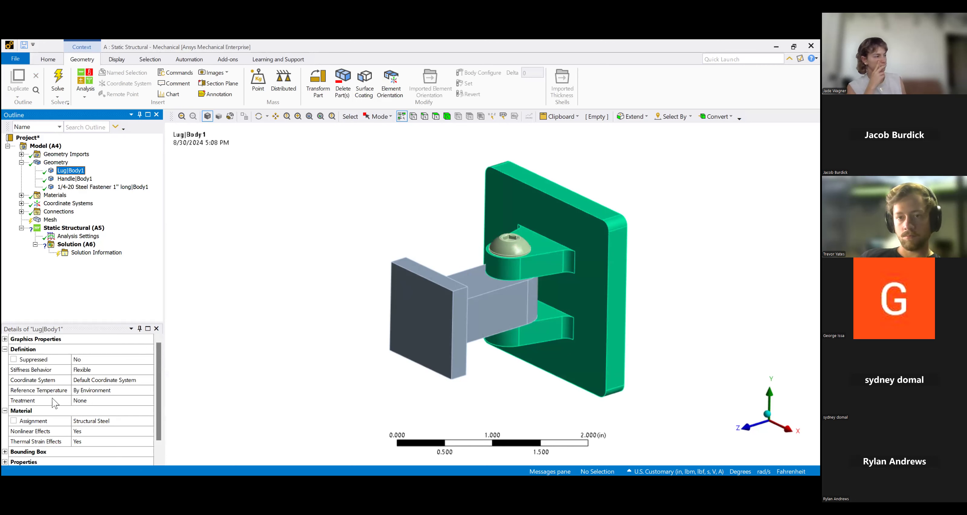
Close the Details pane and restore it to the layout.
click(156, 329)
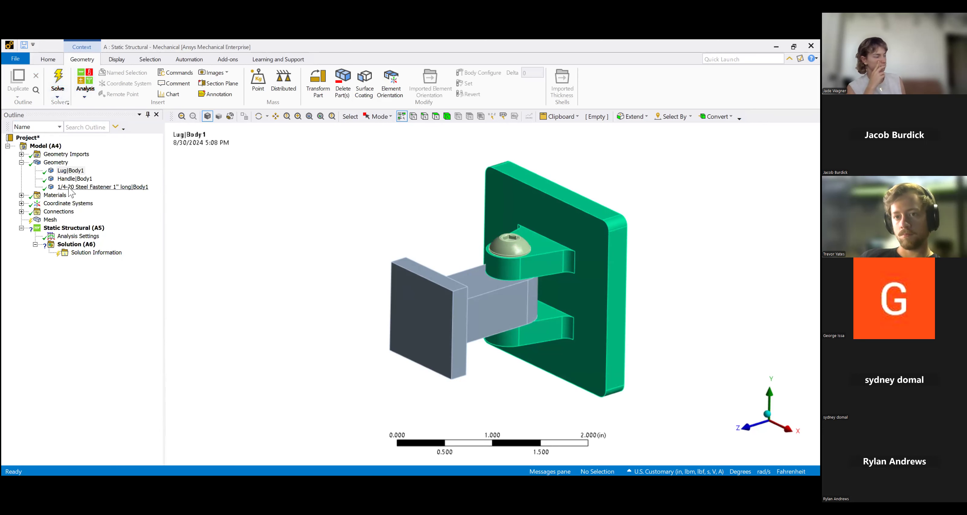
click(46, 61)
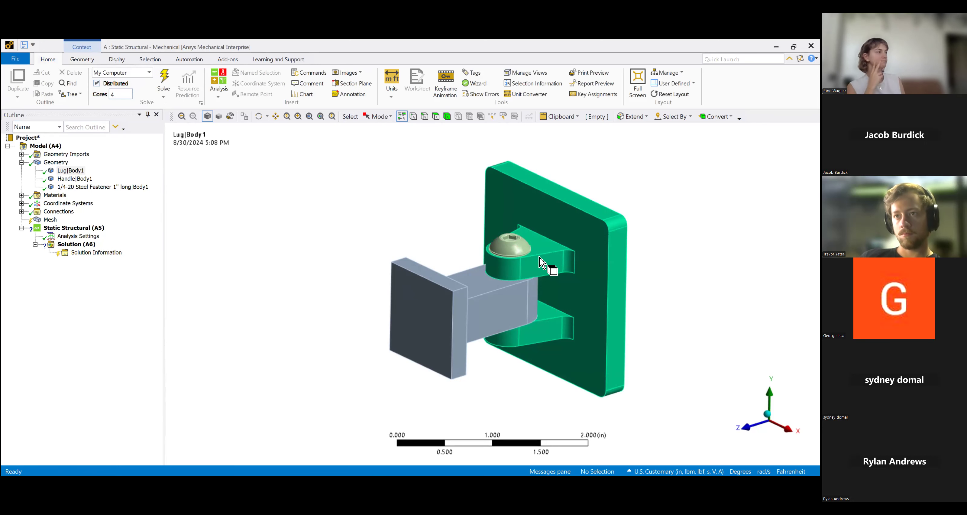
click(669, 73)
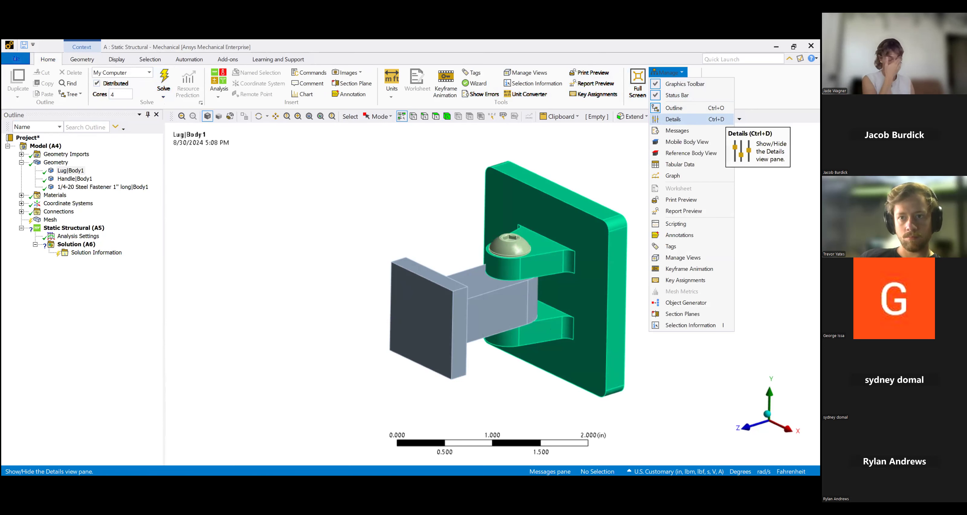
click(673, 119)
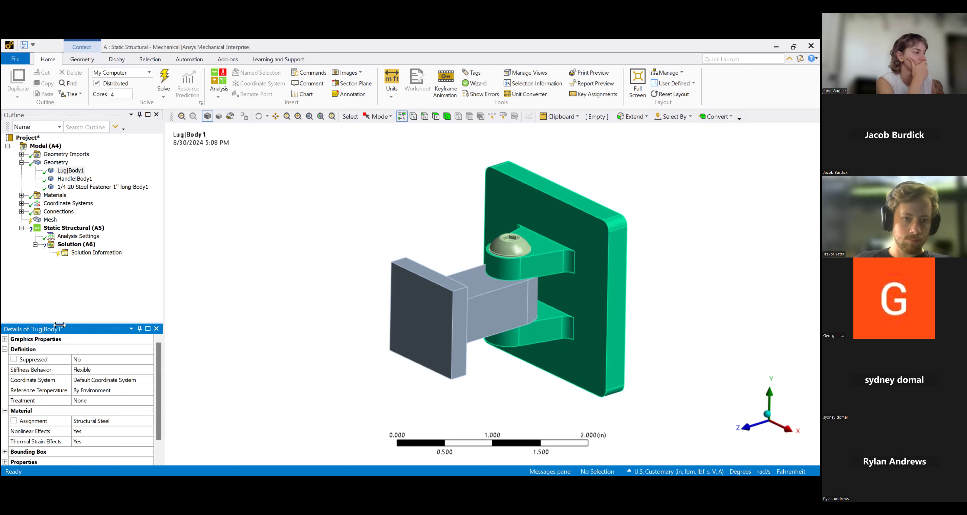
Assign "Aluminum alloy, wrought, 6061, T6" as the material of the lug body.
click(73, 171)
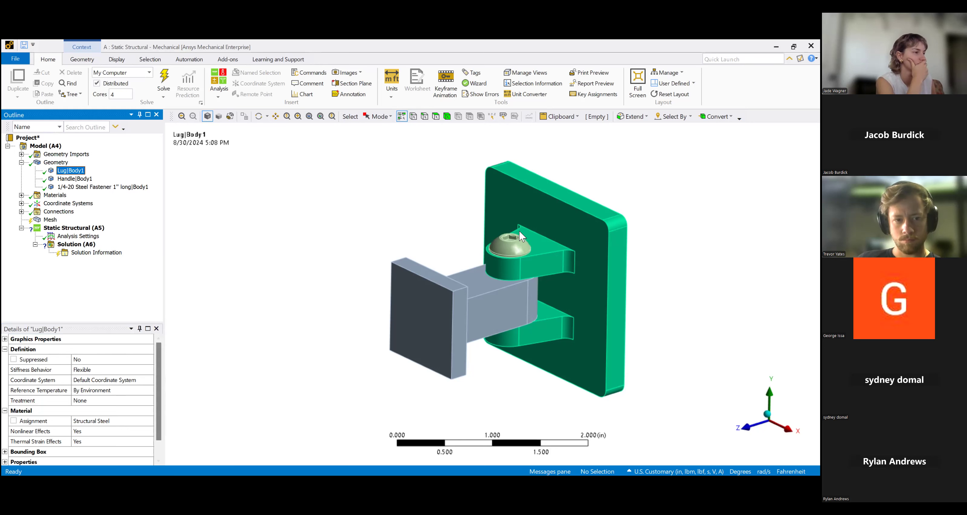
middle_drag(492, 291, 386, 298)
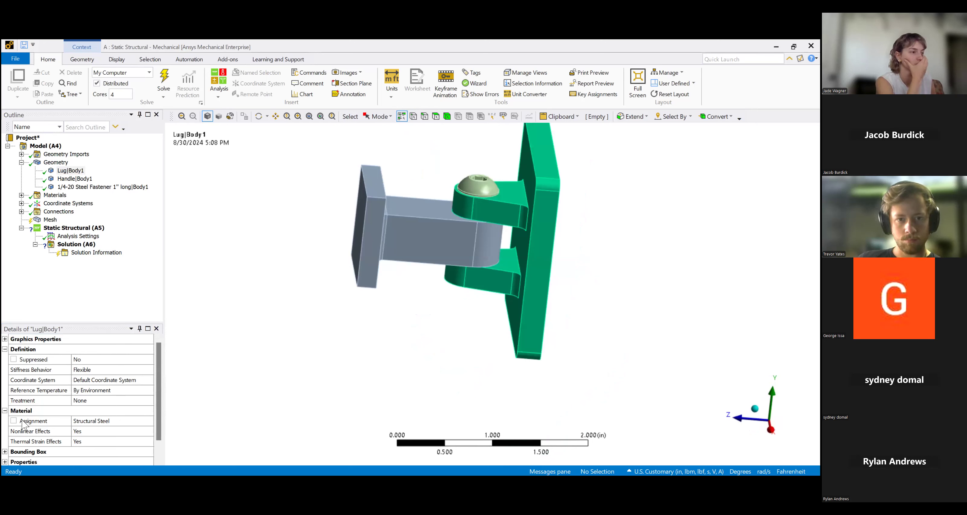
click(111, 421)
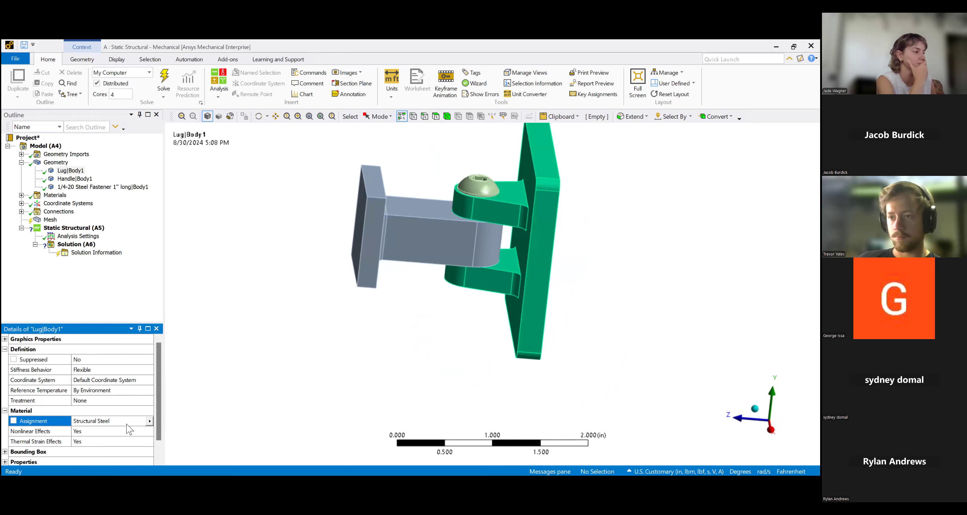
click(149, 420)
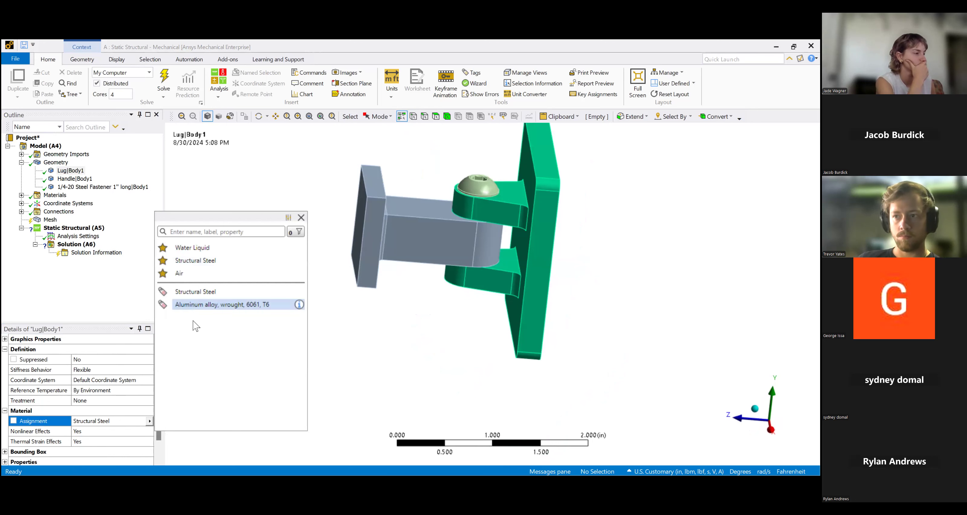
click(187, 306)
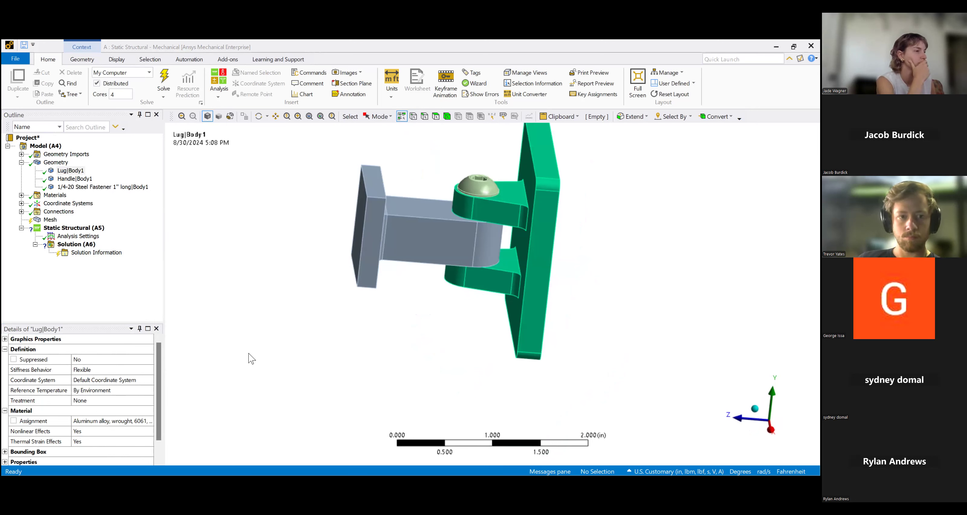
Assign "Aluminum alloy, wrought, 6061, T6" as the material of the handle body.
middle_drag(332, 329, 377, 320)
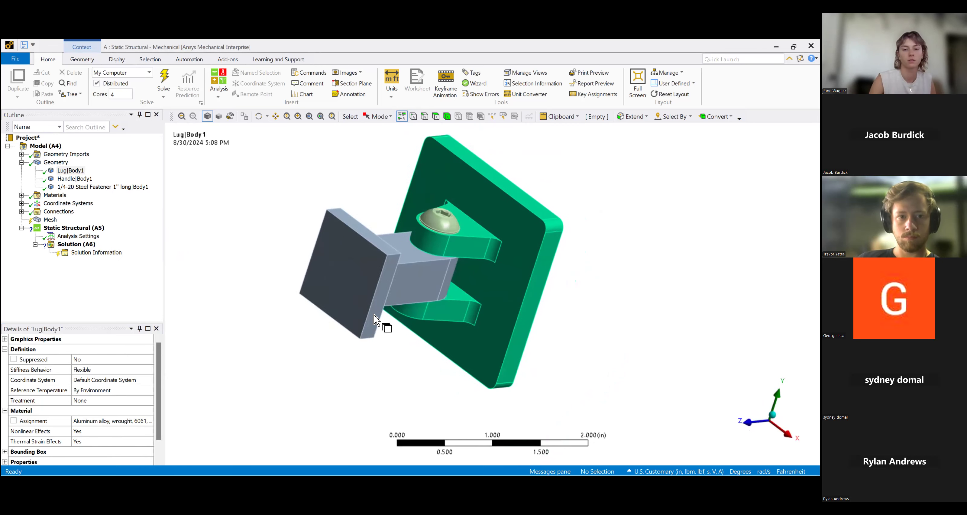
click(351, 255)
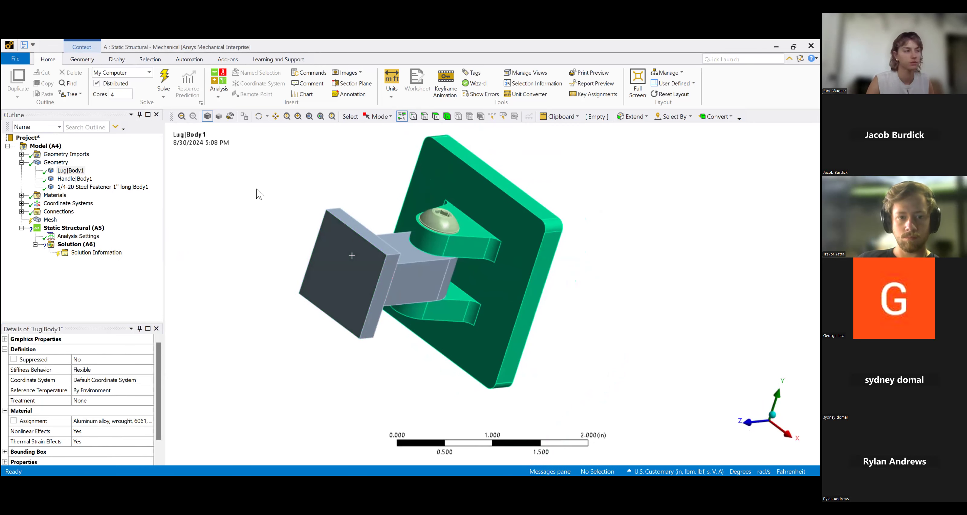
click(75, 178)
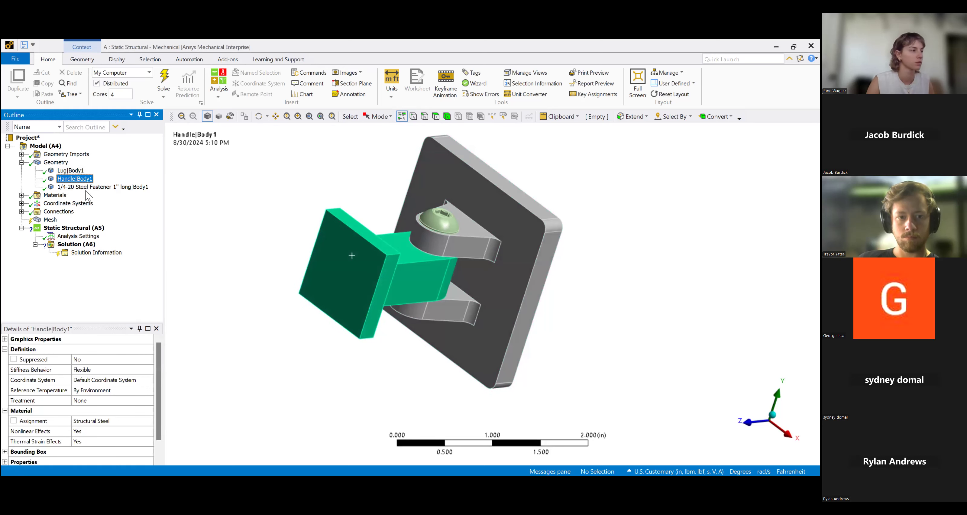
click(115, 420)
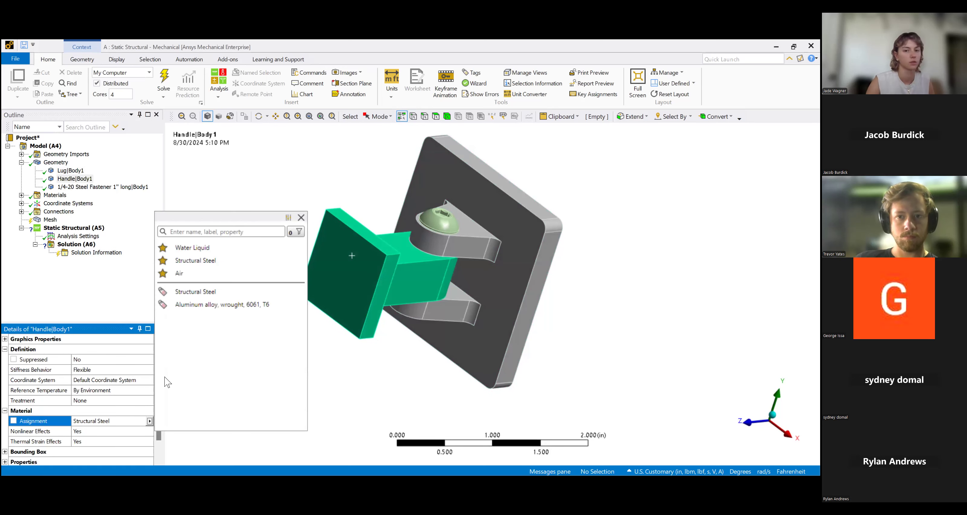
click(213, 308)
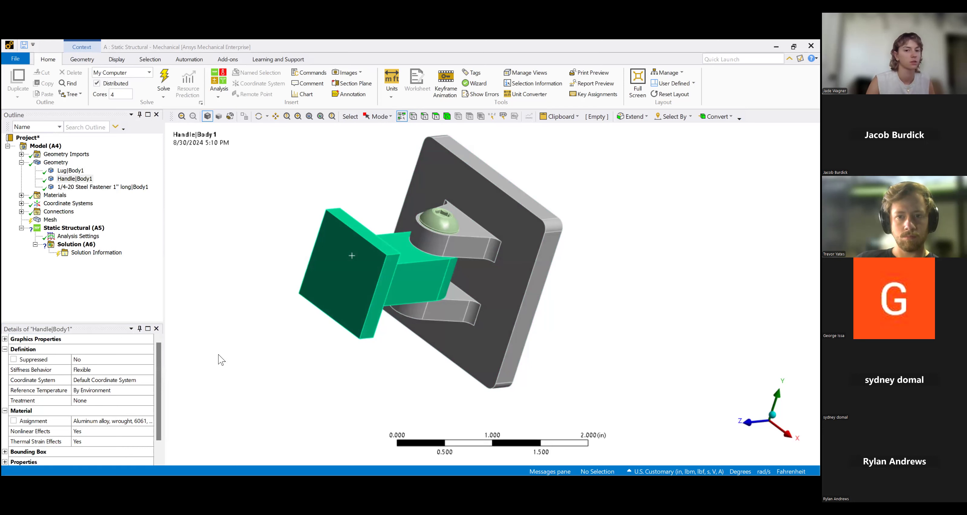
Close the Engineering Data material view and examine the material assignments on the lug, handle and fastener from several angles.
click(54, 196)
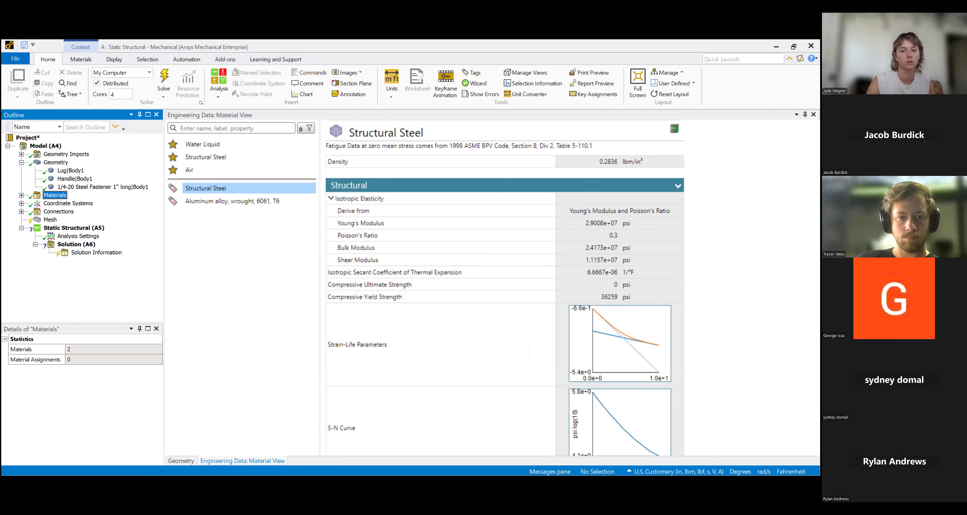
click(813, 115)
middle_drag(430, 253, 481, 281)
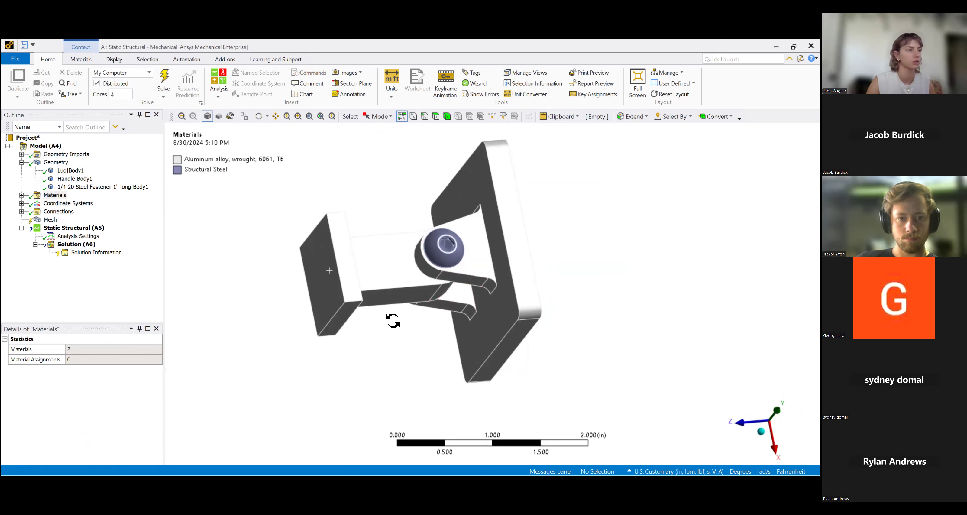
middle_drag(393, 319, 406, 293)
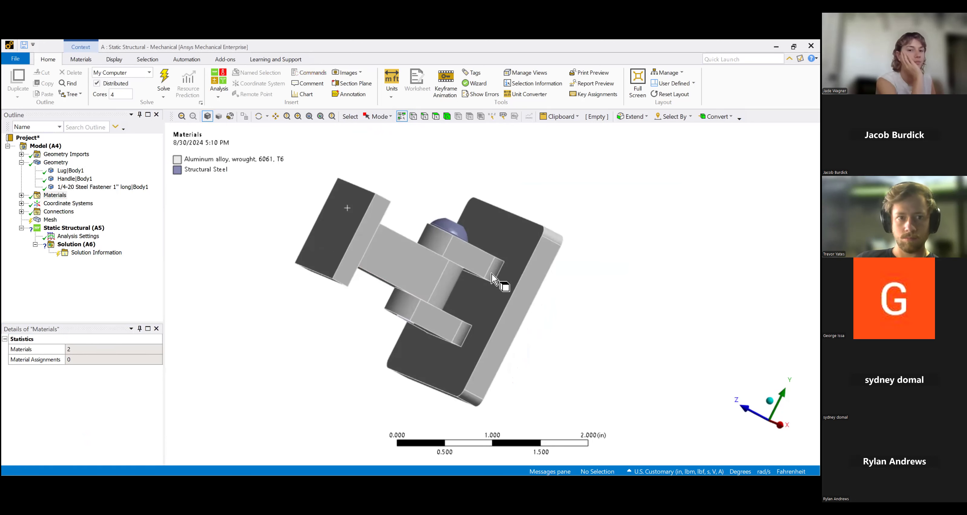
middle_drag(525, 308, 537, 356)
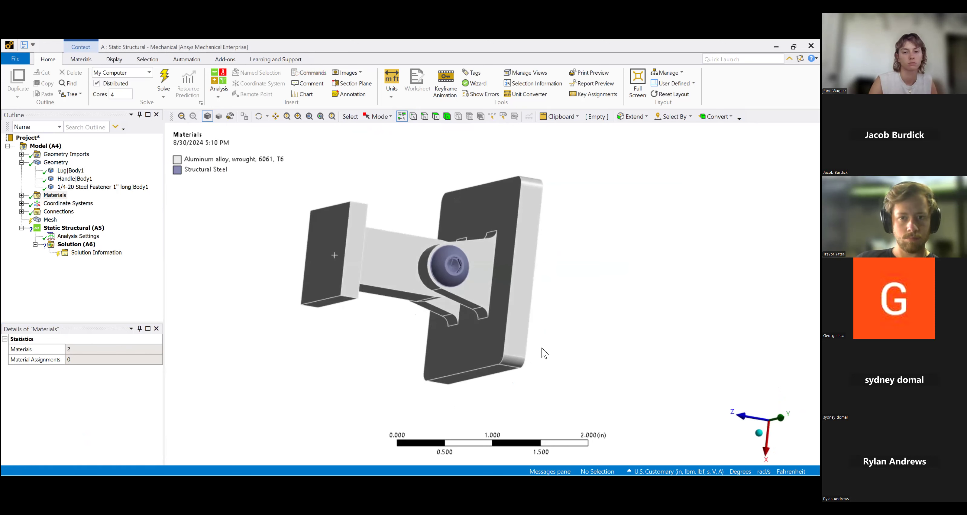
middle_drag(537, 291, 564, 245)
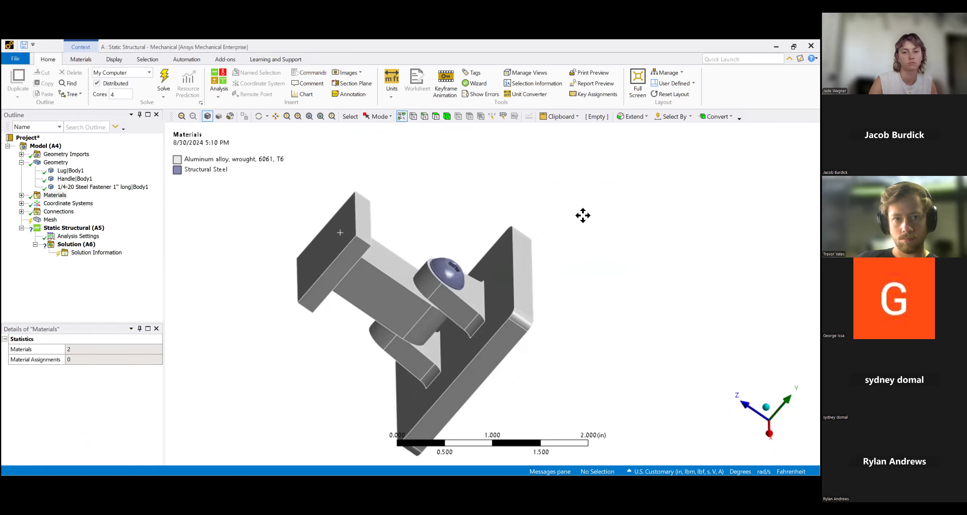
ctrl+middle_drag(582, 215, 587, 208)
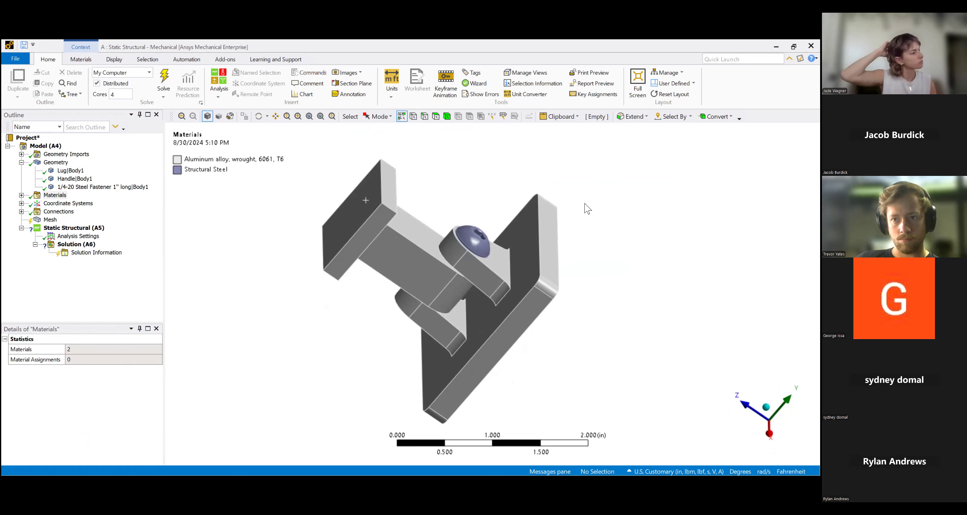
Expand Coordinate Systems and examine the Global Coordinate System's details and axis orientation on the model.
click(21, 203)
click(80, 211)
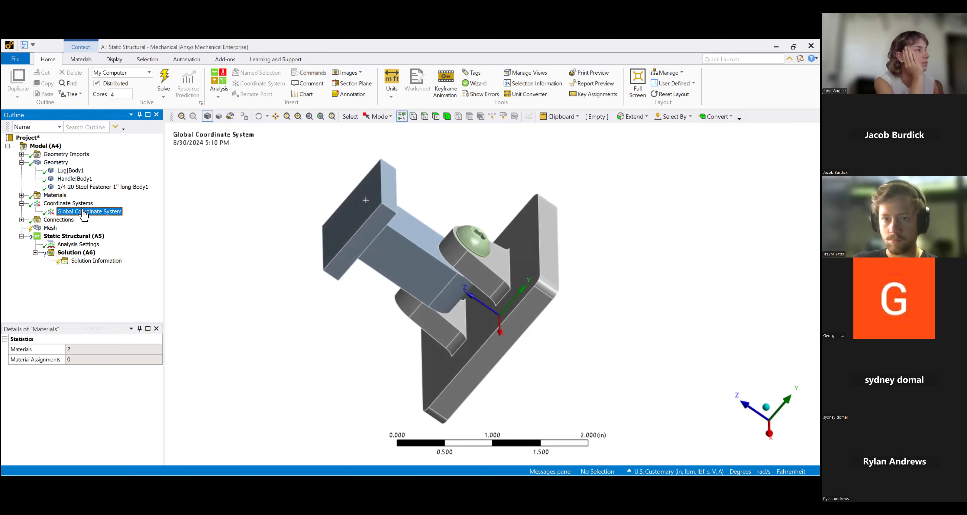
drag(377, 334, 330, 375)
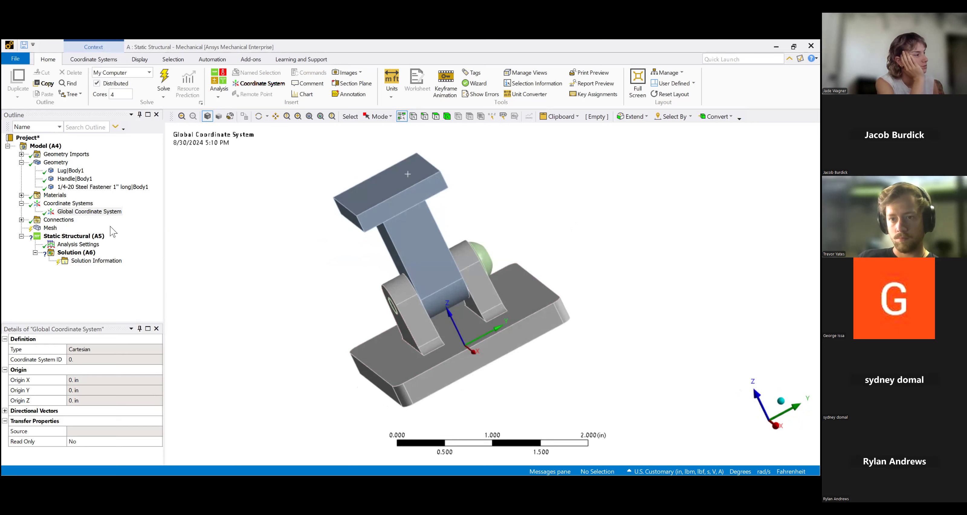
click(86, 212)
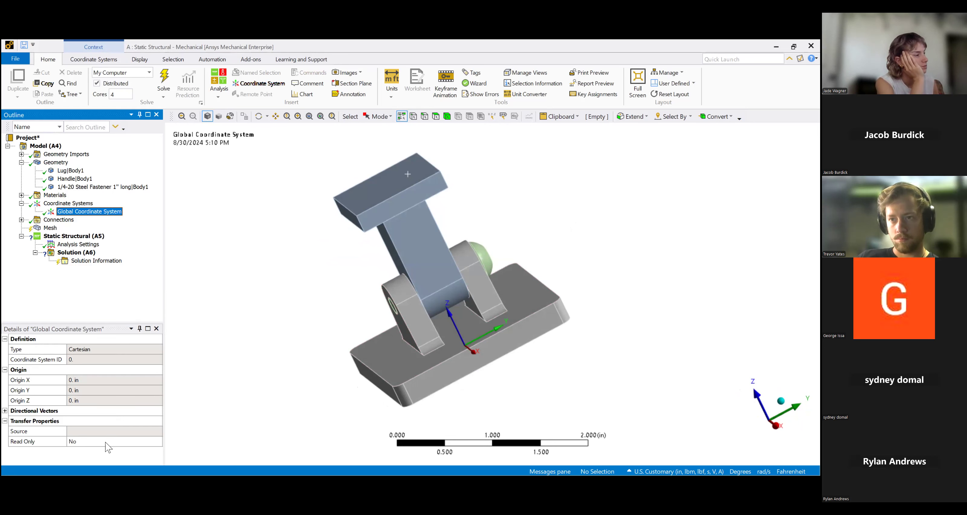
middle_drag(314, 322, 334, 291)
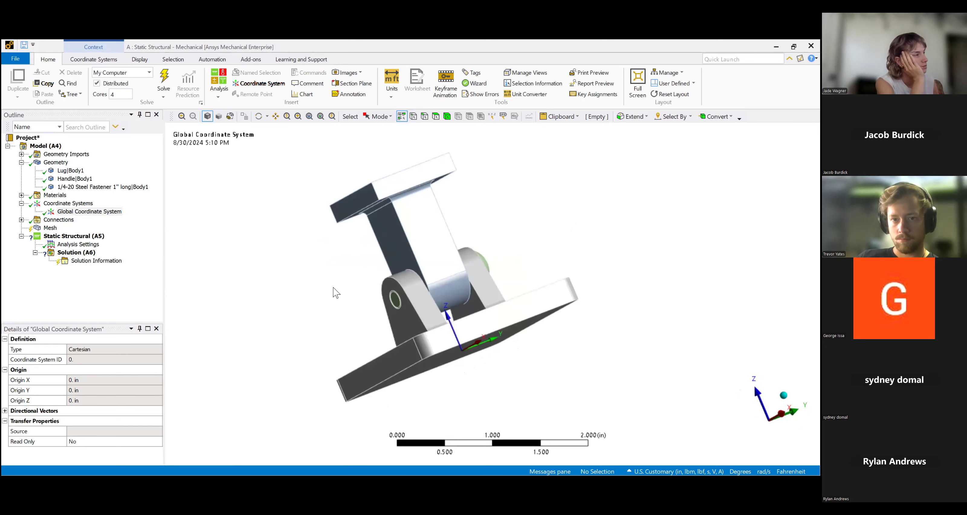
Insert a new coordinate system and define its origin from the outer side face of the lug's ear near the fastener hole.
click(62, 205)
right_click(62, 205)
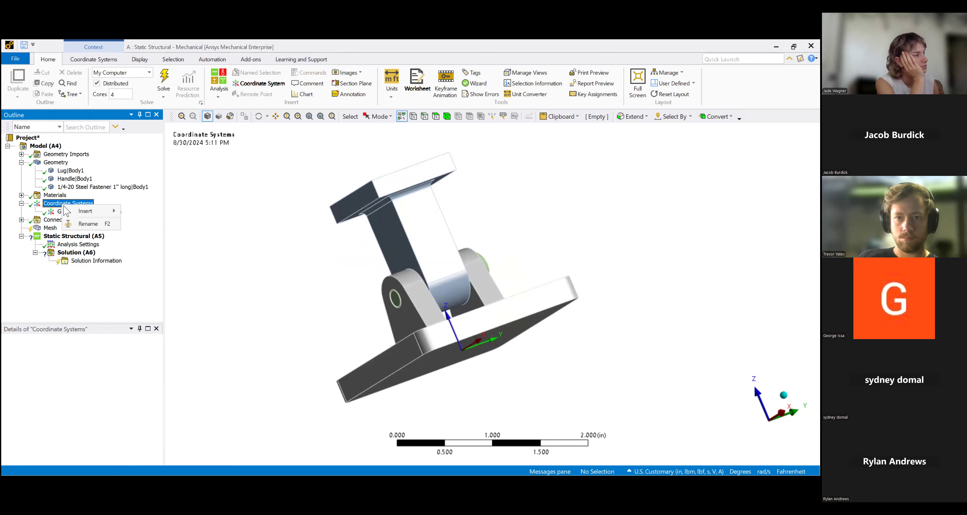
mouse_move(80, 213)
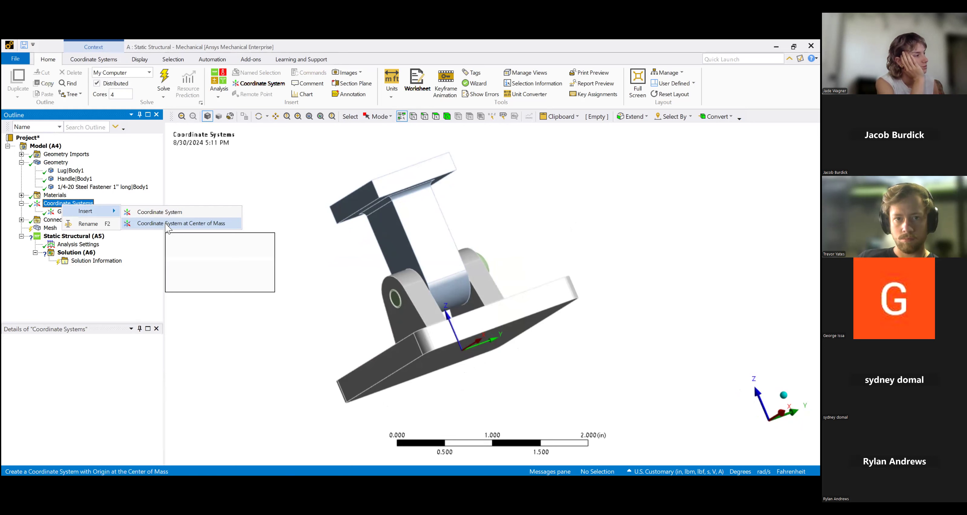
click(165, 212)
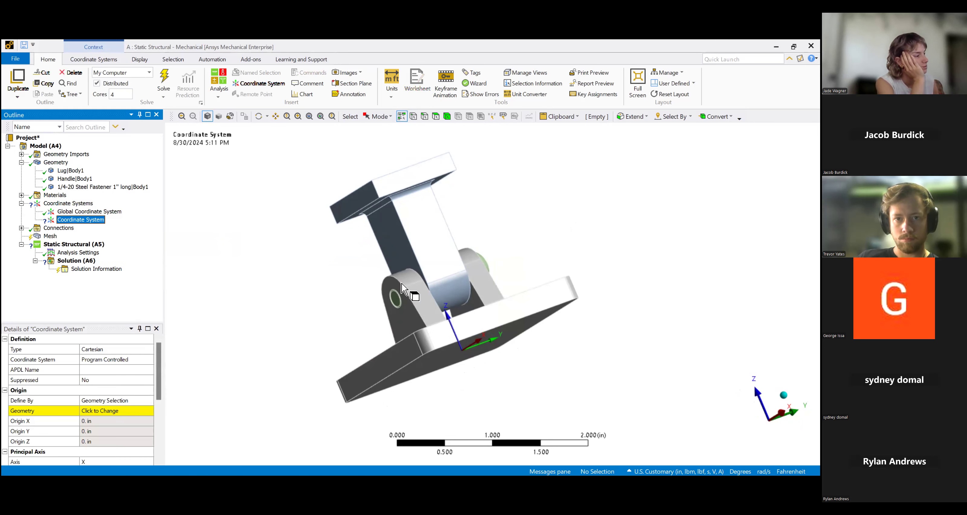
middle_drag(371, 265, 416, 296)
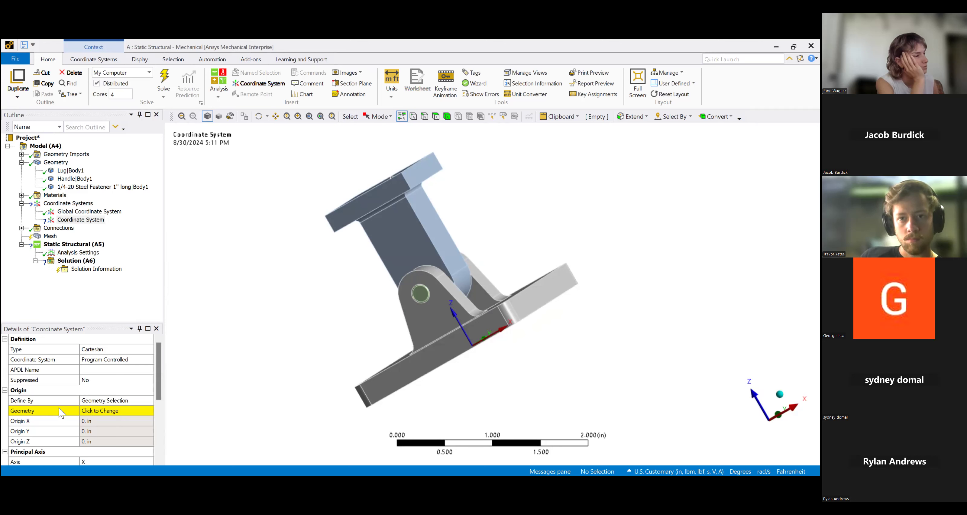
click(93, 410)
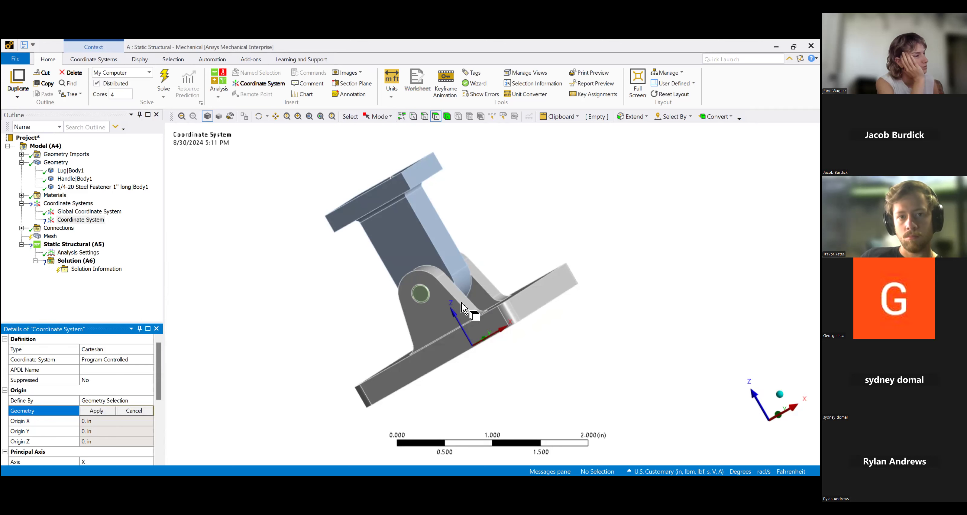
click(430, 316)
click(96, 411)
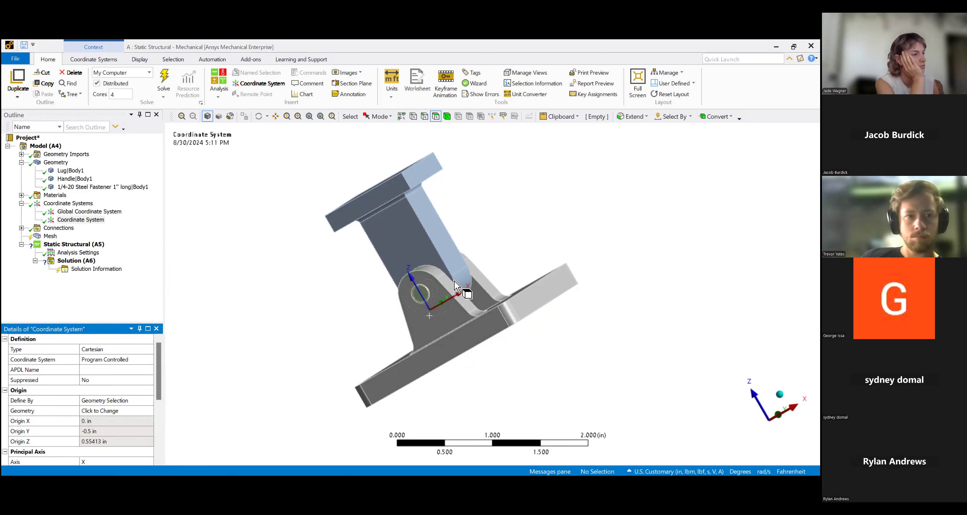
Change the new coordinate system's origin definition to Global Coordinates.
scroll(422, 321, up, 3)
mouse_move(422, 321)
middle_down()
mouse_move(416, 332)
mouse_move(426, 321)
middle_up()
ctrl+middle_drag(426, 321, 506, 288)
click(134, 400)
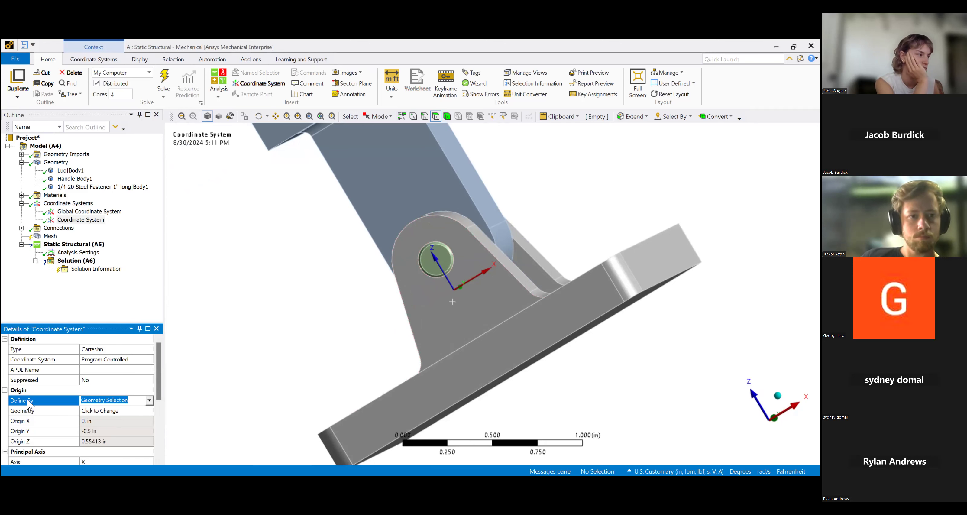
click(148, 401)
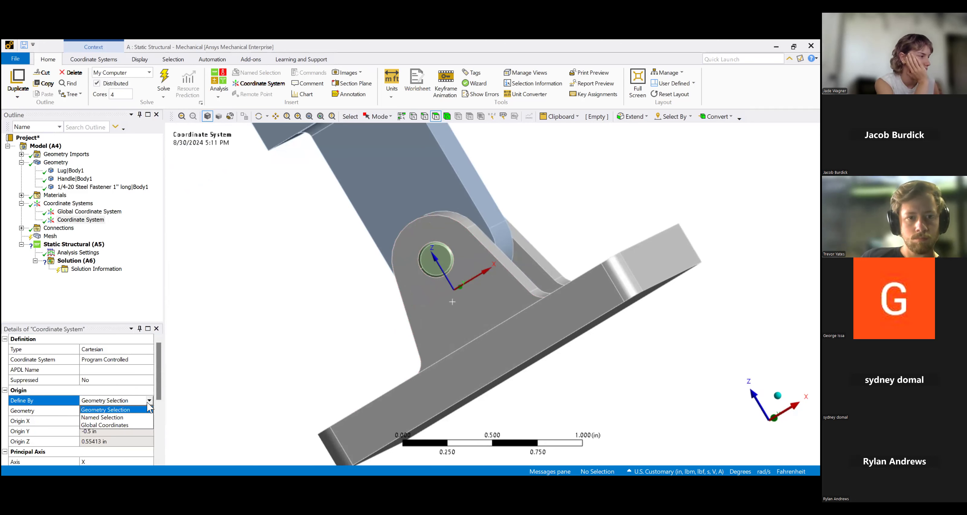
click(132, 424)
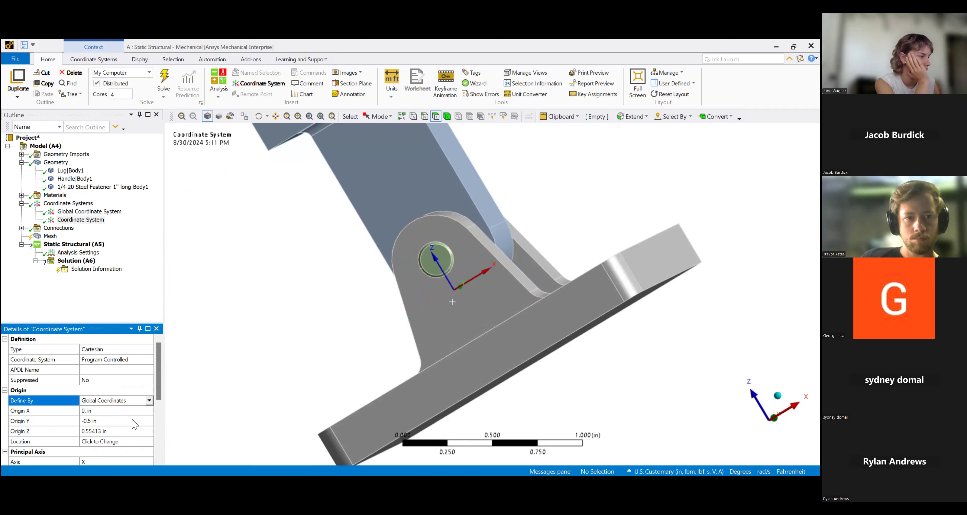
Set the new coordinate system's Origin X to 5 in, and reduce it to 1.5 in.
click(84, 411)
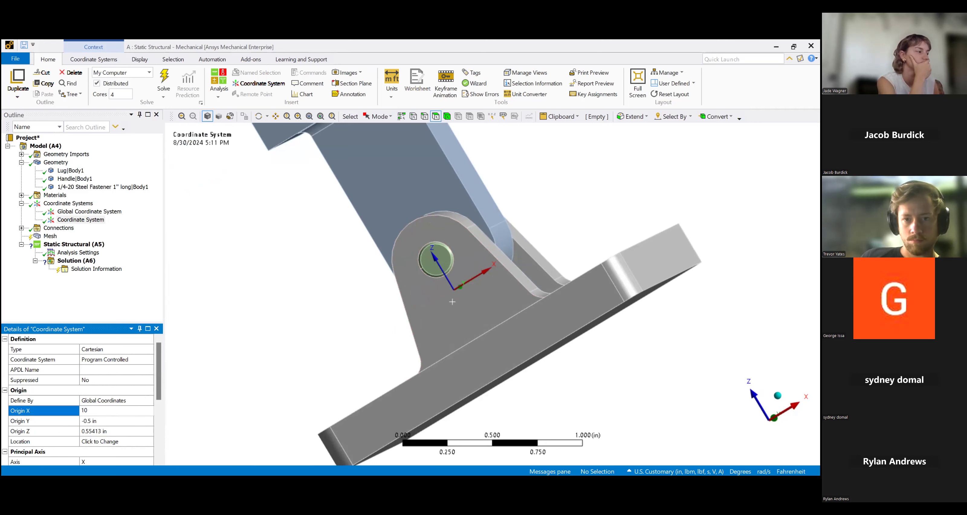
key(BackSpace)
key(BackSpace)
text(5)
key(Return)
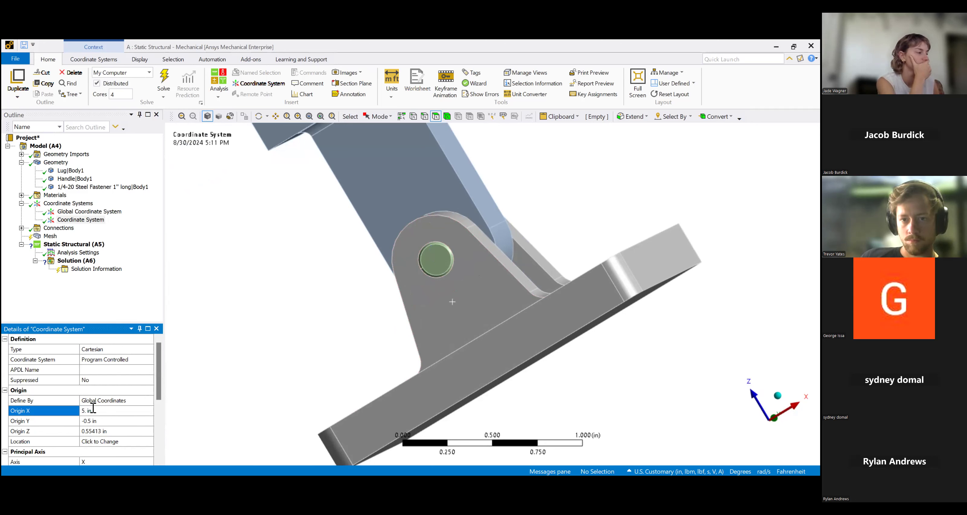
scroll(367, 301, down, 5)
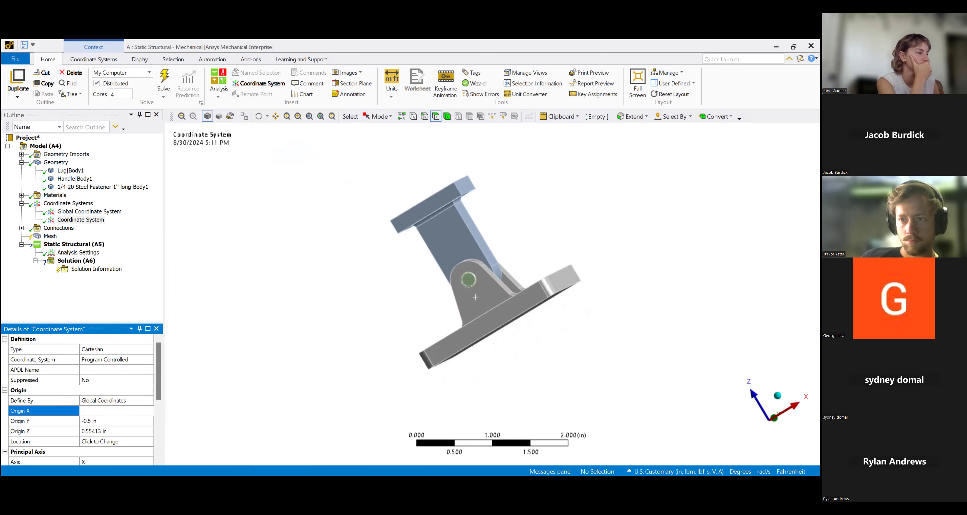
key(Return)
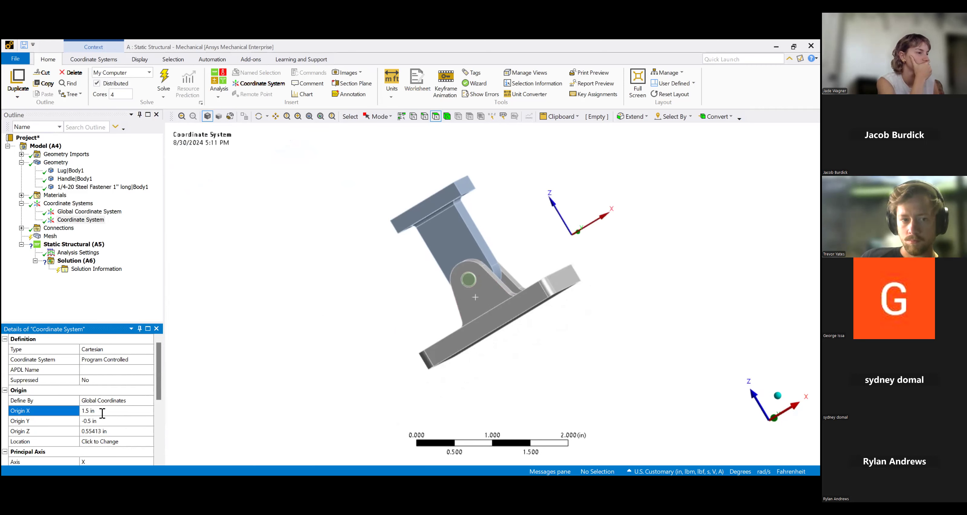
Redefine the coordinate system's origin by Geometry Selection, using the top face of the handle's plate.
middle_drag(544, 240, 602, 263)
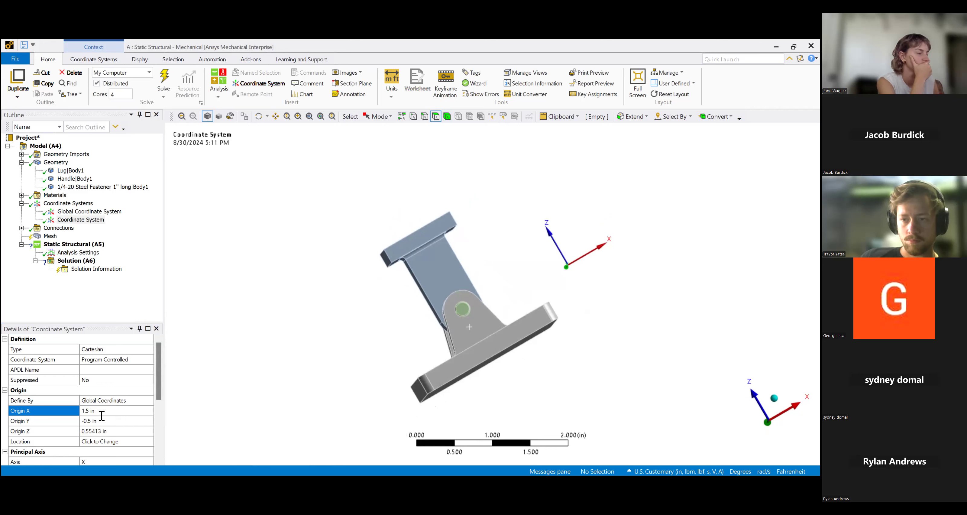
middle_drag(367, 327, 497, 341)
scroll(497, 342, up, 6)
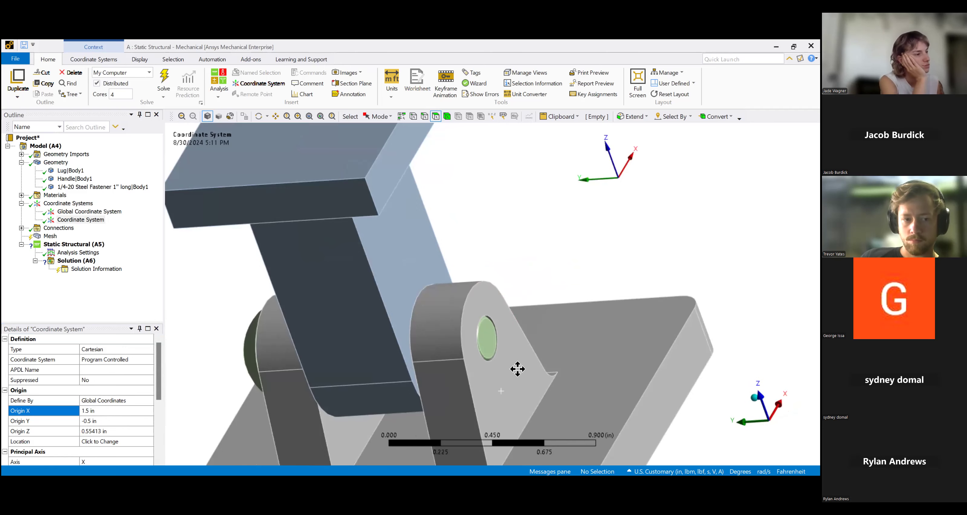
scroll(445, 239, down, 6)
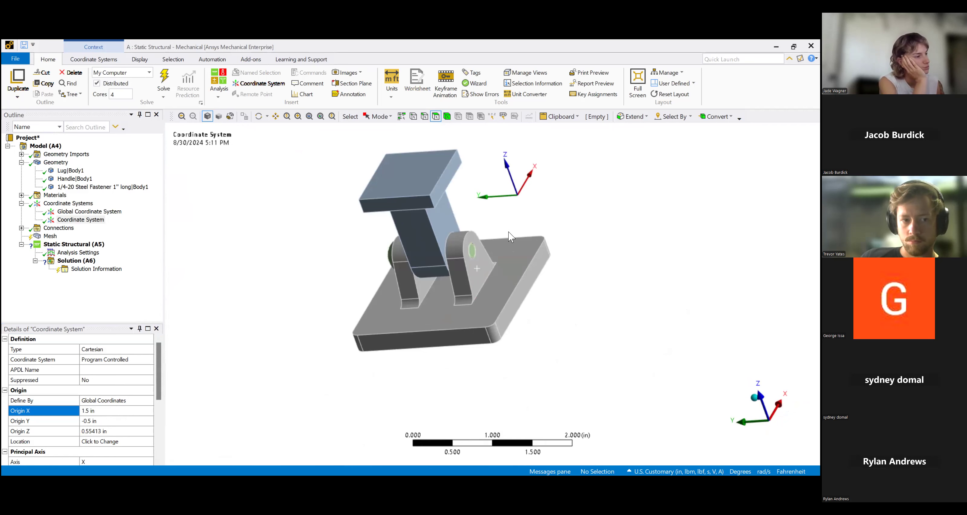
ctrl+middle_drag(501, 251, 488, 274)
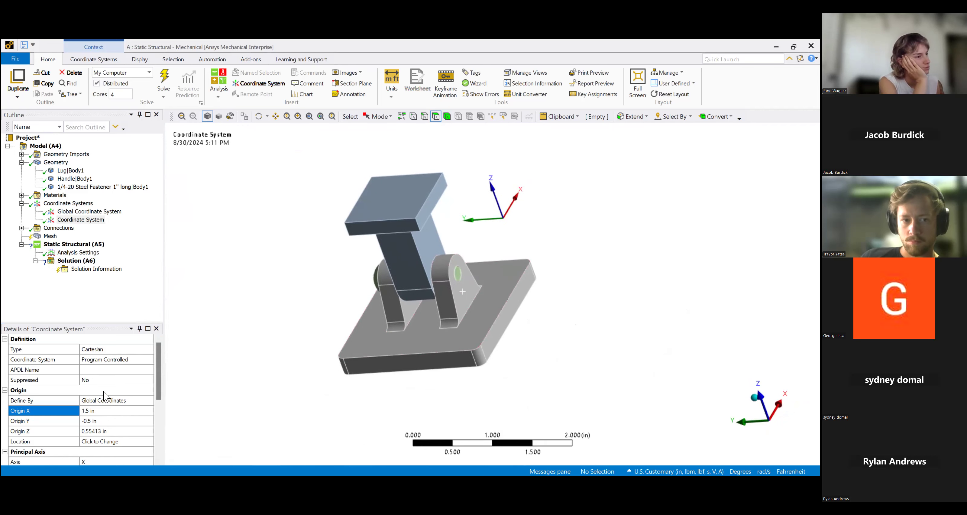
click(111, 399)
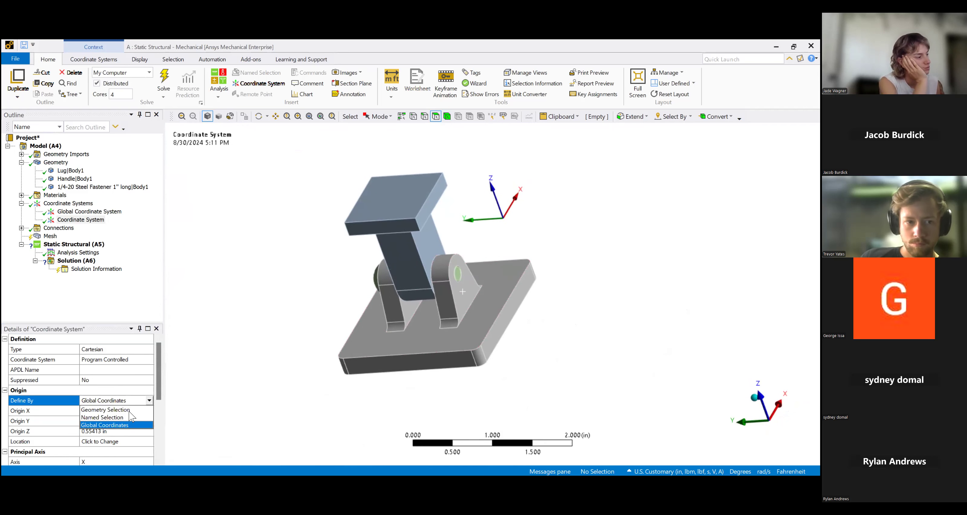
click(112, 409)
middle_drag(503, 351, 484, 291)
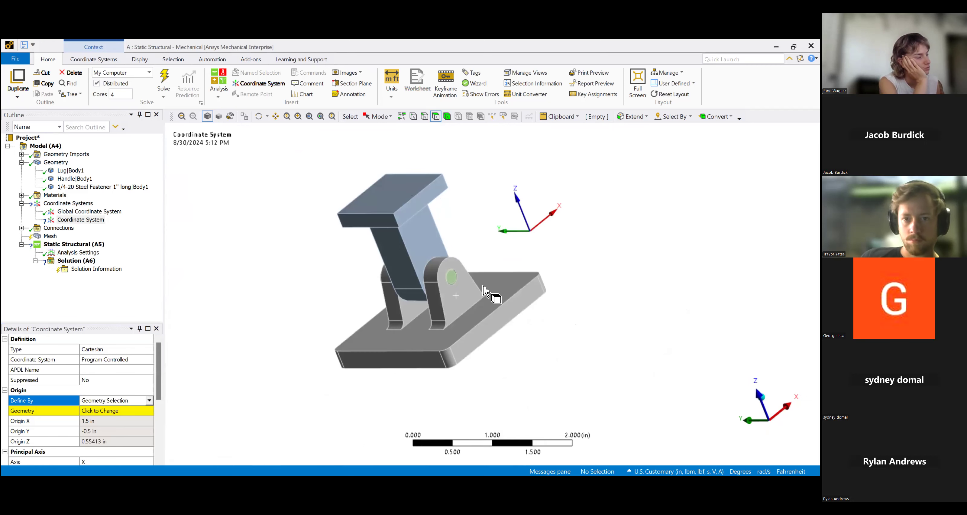
click(396, 195)
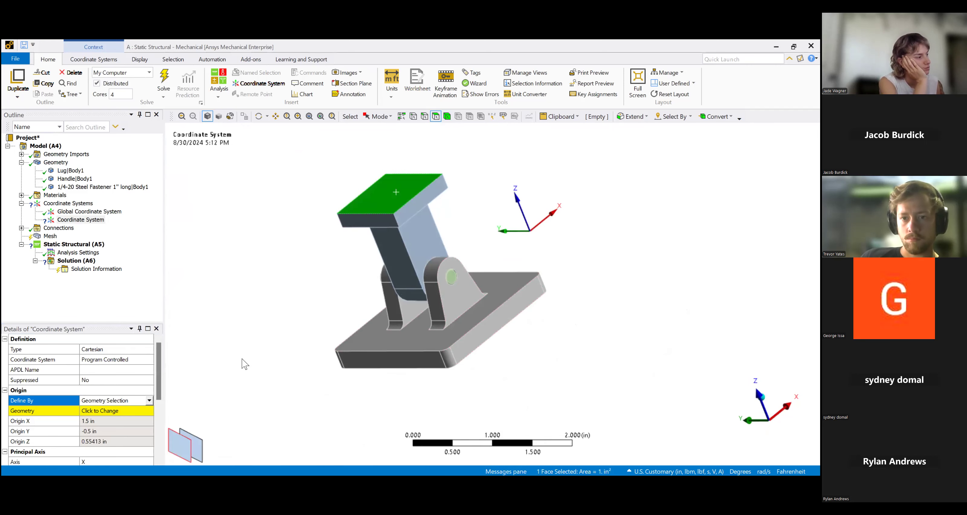
click(113, 411)
click(102, 411)
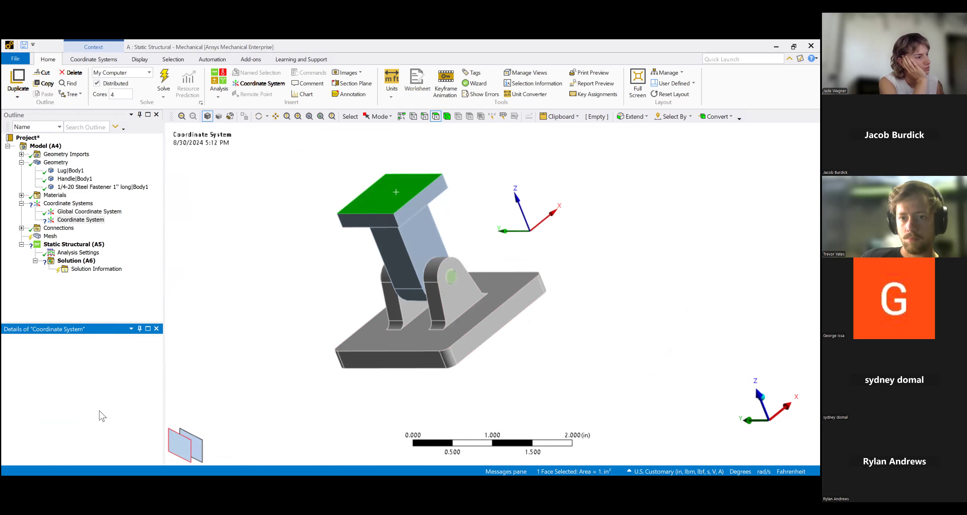
middle_drag(441, 206, 461, 236)
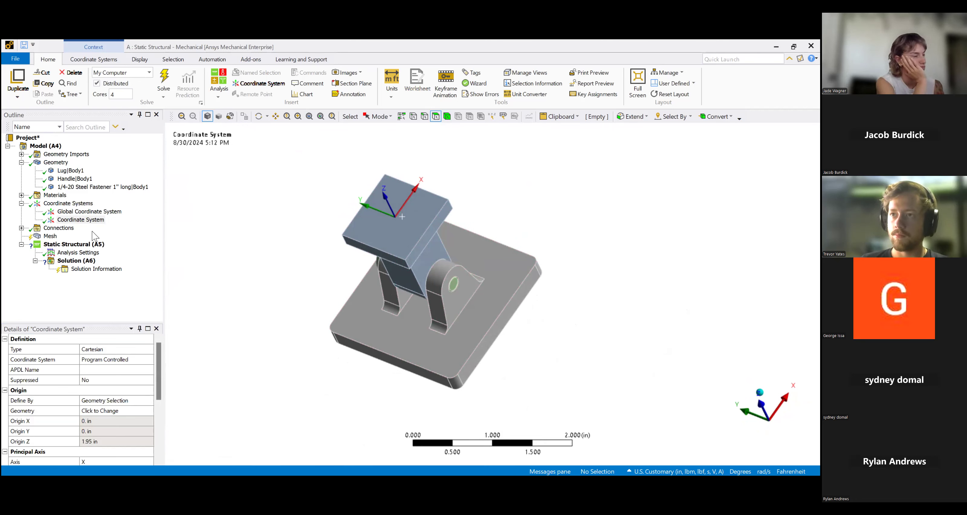
Expand Connections and examine the Contacts group's detection settings and the joint between lug, handle and fastener.
click(59, 227)
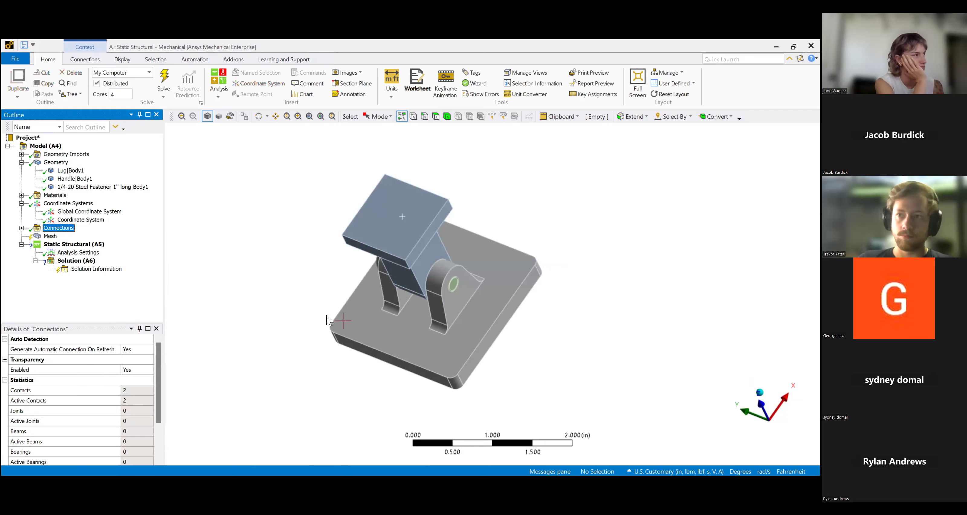
middle_drag(242, 347, 264, 294)
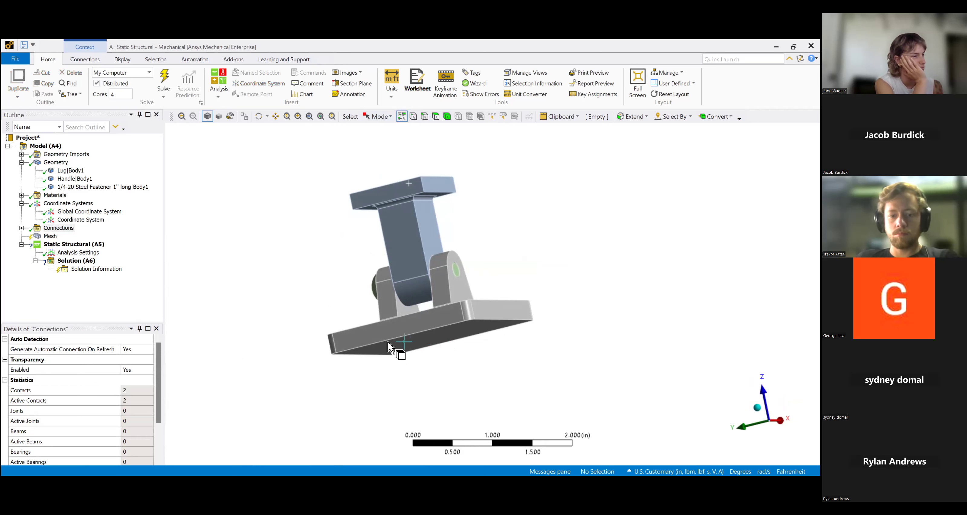
click(21, 228)
click(71, 237)
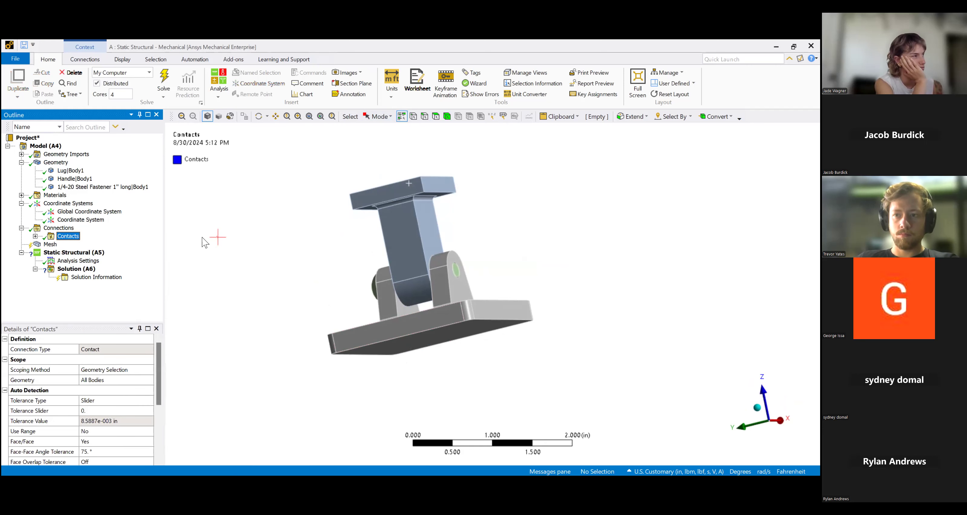
scroll(452, 258, up, 3)
middle_drag(436, 277, 386, 305)
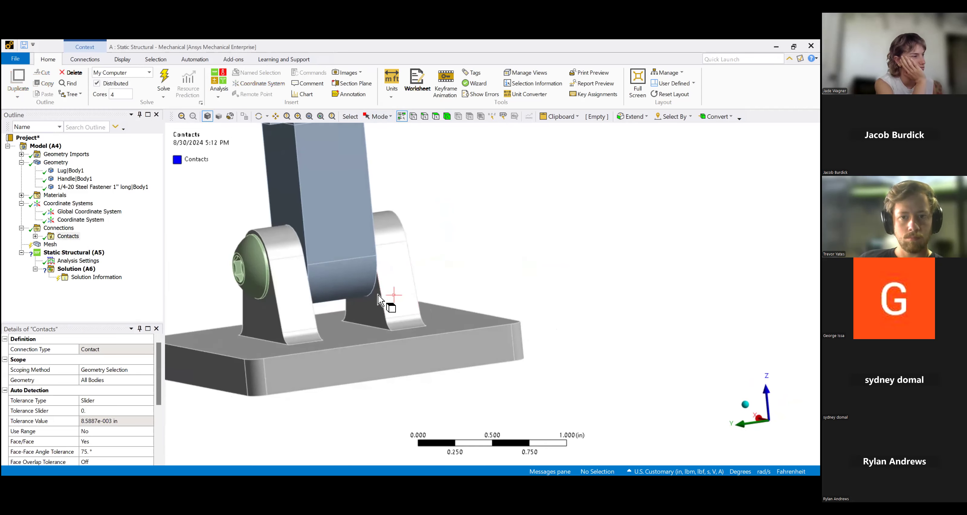
scroll(382, 308, down, 3)
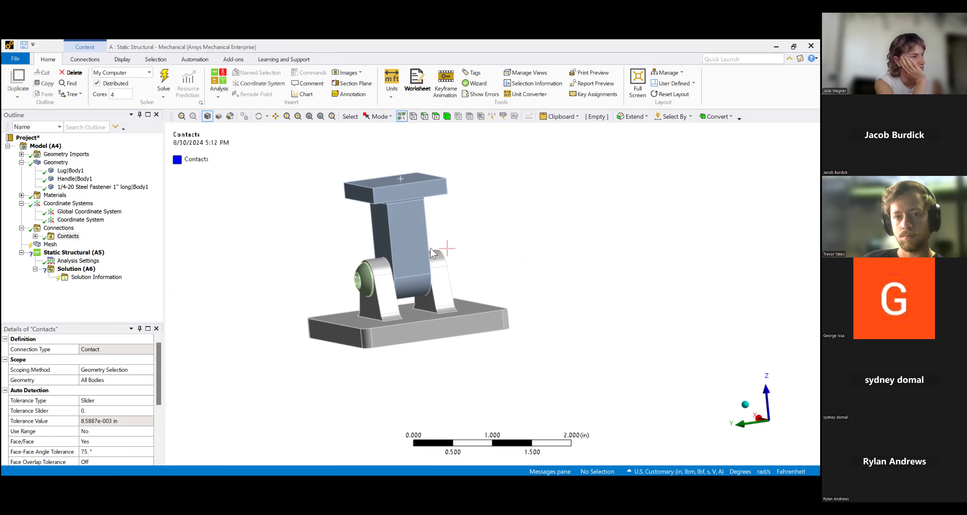
Insert a manual contact region in the Contacts group.
right_click(68, 237)
mouse_move(80, 248)
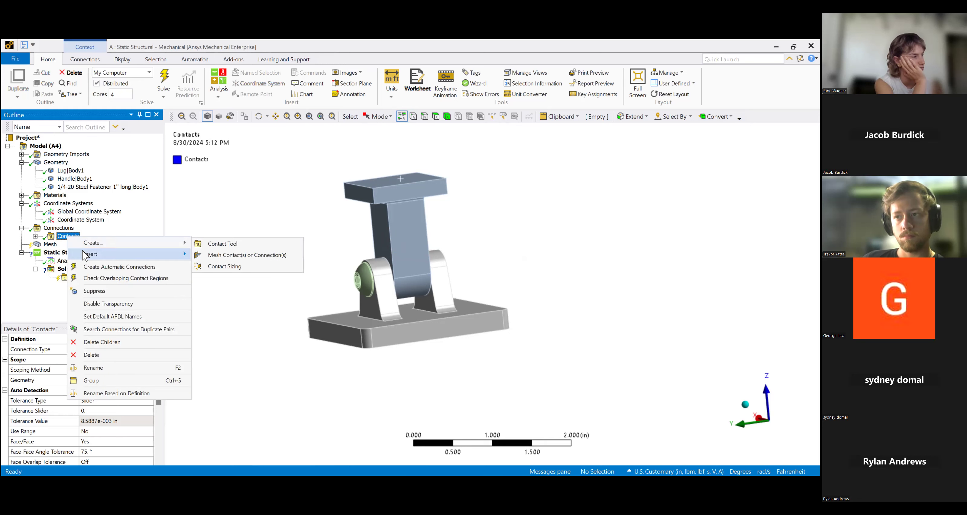
right_click(64, 236)
mouse_move(101, 256)
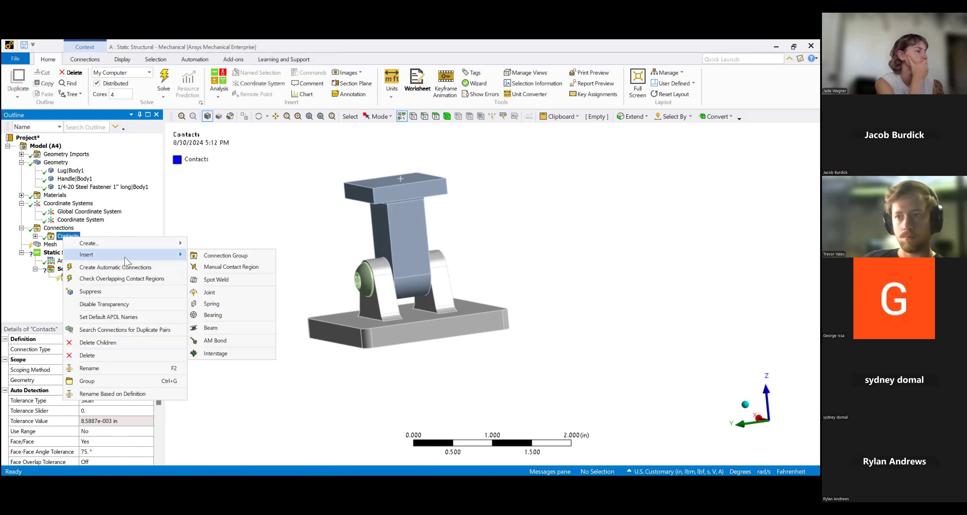
click(219, 268)
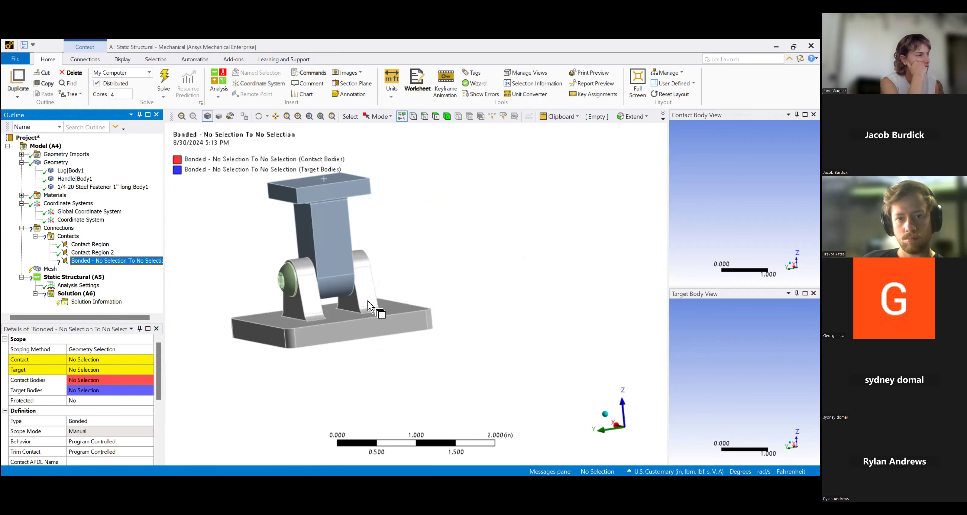
Assign the handle's flat side face near the fastener head as the Contact side of the new bonded region.
middle_drag(240, 340, 265, 340)
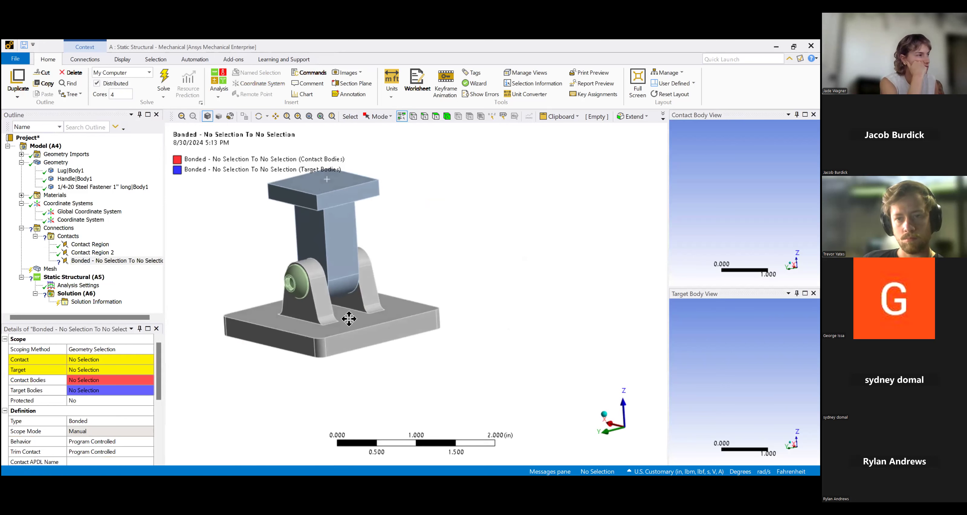
ctrl+middle_drag(343, 316, 426, 294)
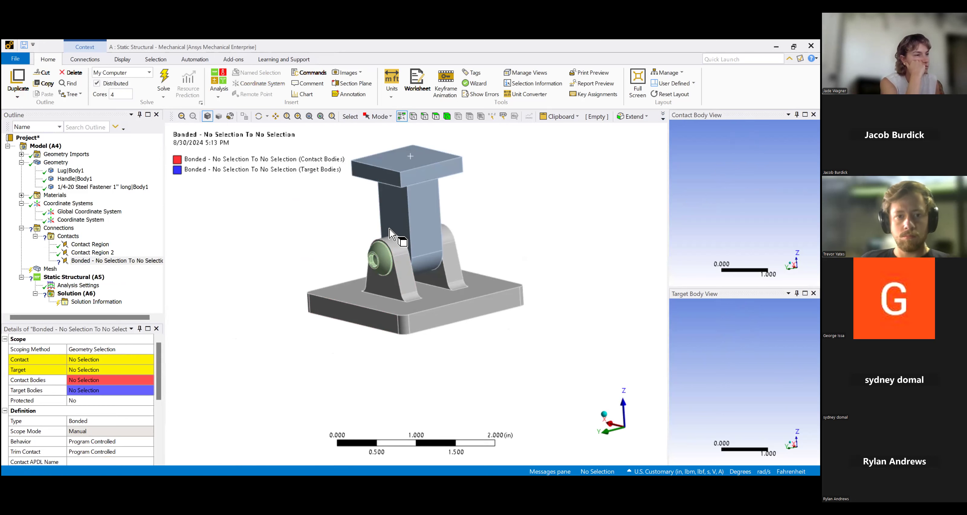
click(394, 216)
scroll(400, 240, up, 5)
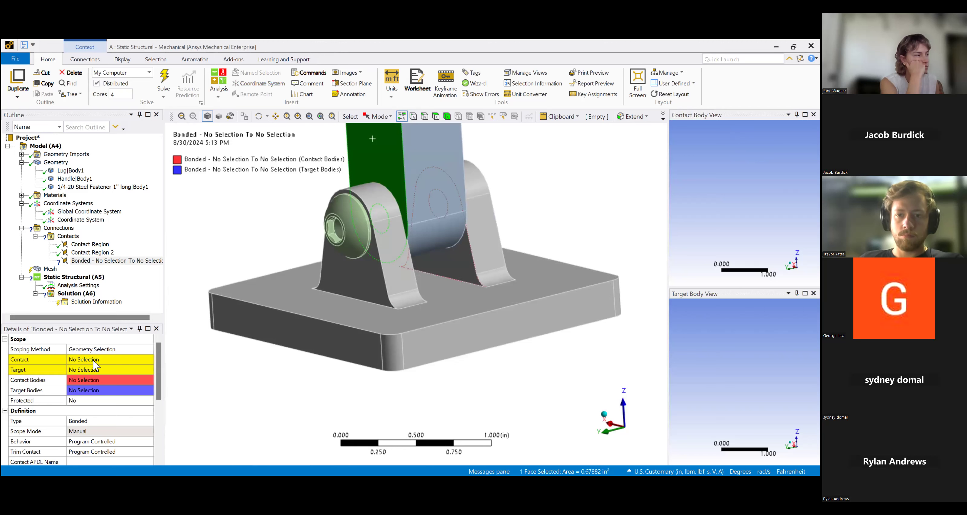
click(83, 359)
click(83, 360)
Assign the inner face of the lug ear beside the fastener head as the region's Target.
middle_drag(556, 336, 397, 279)
click(389, 274)
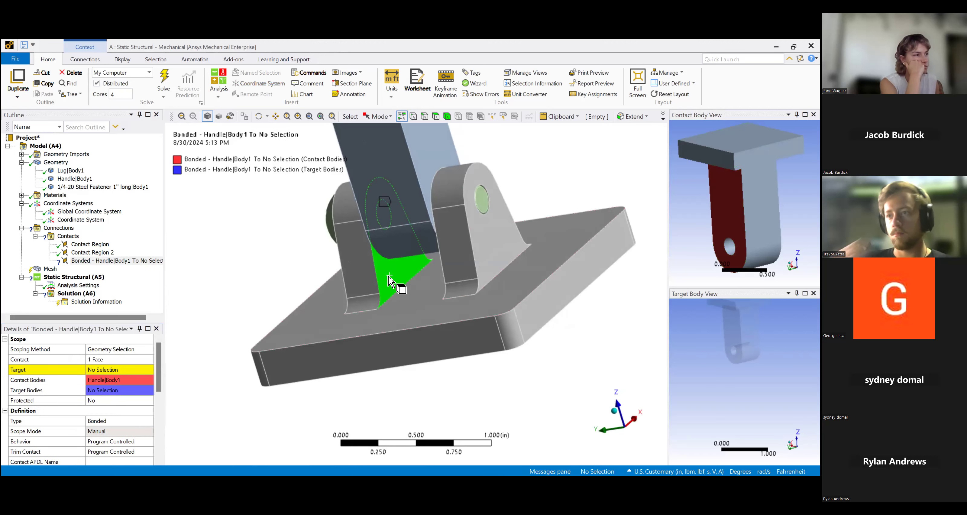
click(102, 370)
click(103, 370)
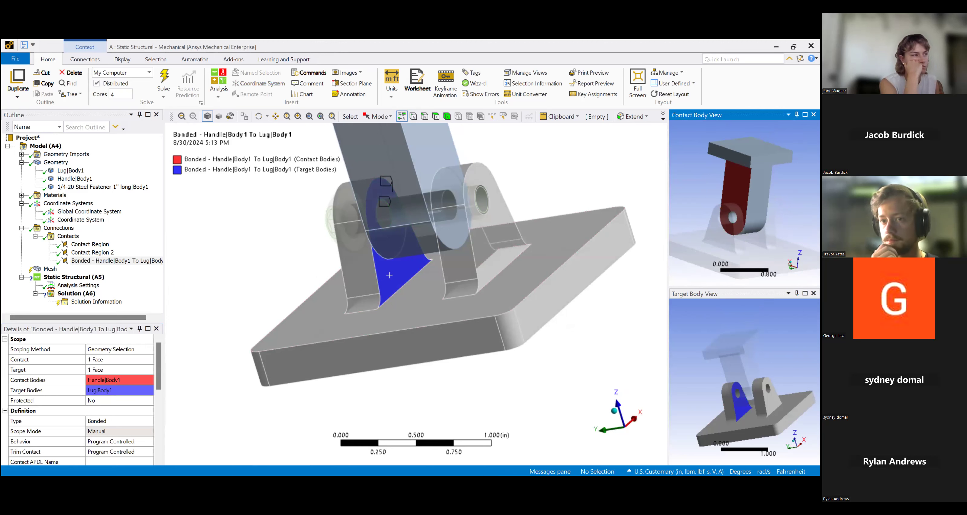
Inspect the handle-to-lug contact faces and try to edit its Contact Bodies with the lug ear's inner face selected.
middle_drag(431, 327, 426, 280)
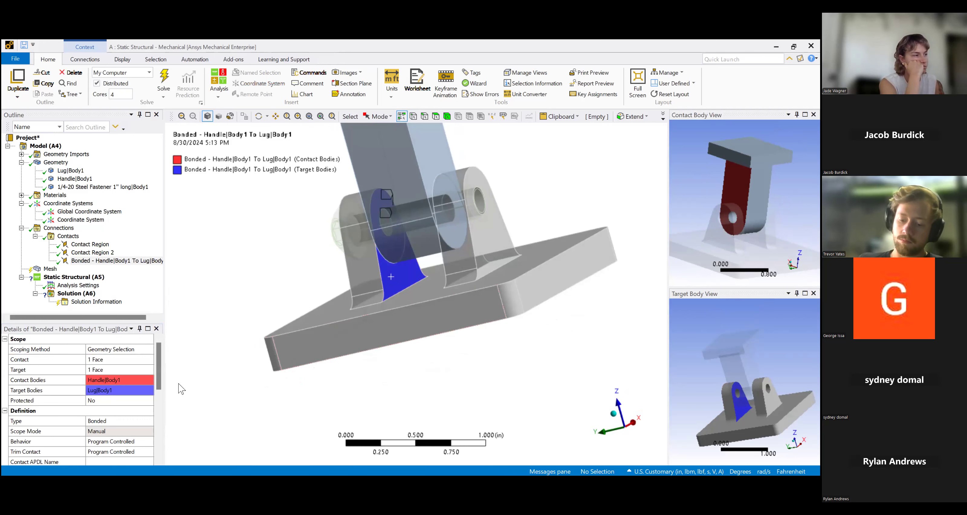
middle_drag(372, 339, 476, 351)
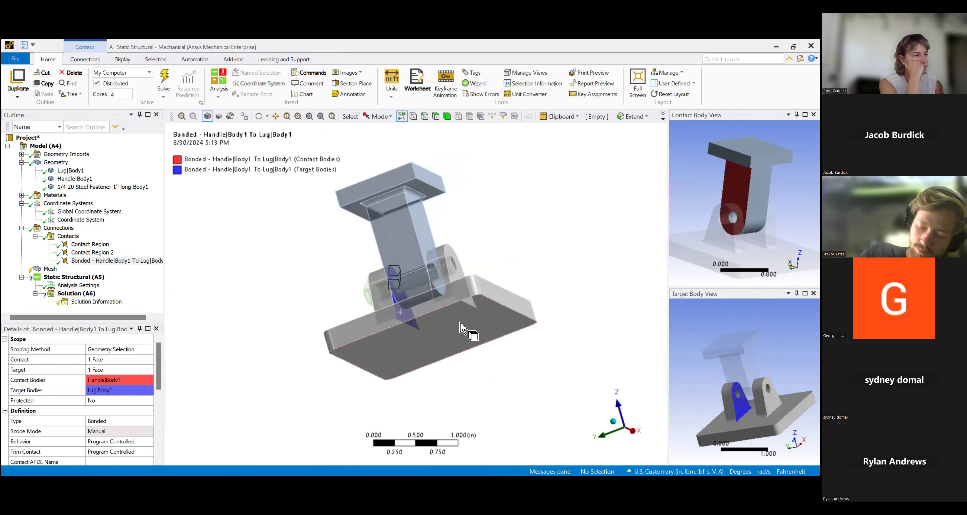
middle_drag(477, 296, 469, 315)
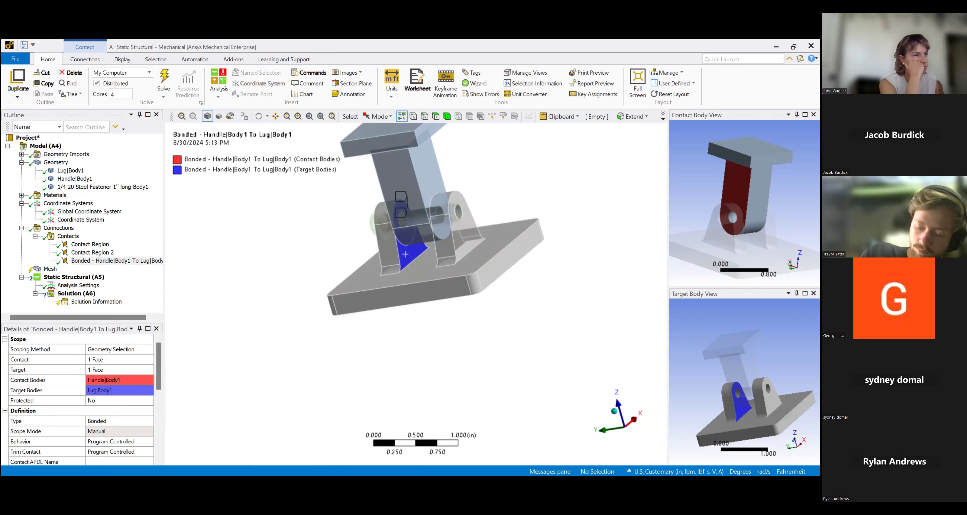
scroll(744, 382, up, 7)
click(112, 383)
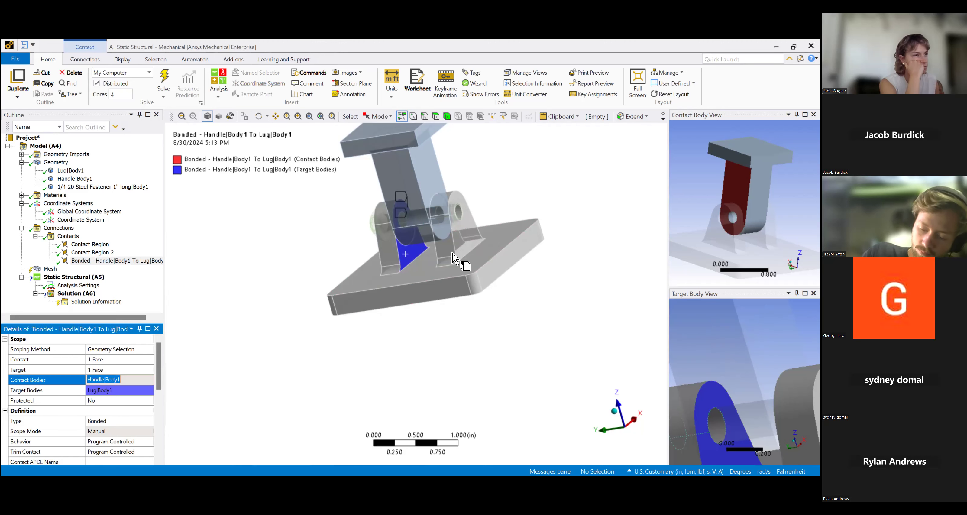
scroll(417, 289, up, 3)
click(413, 222)
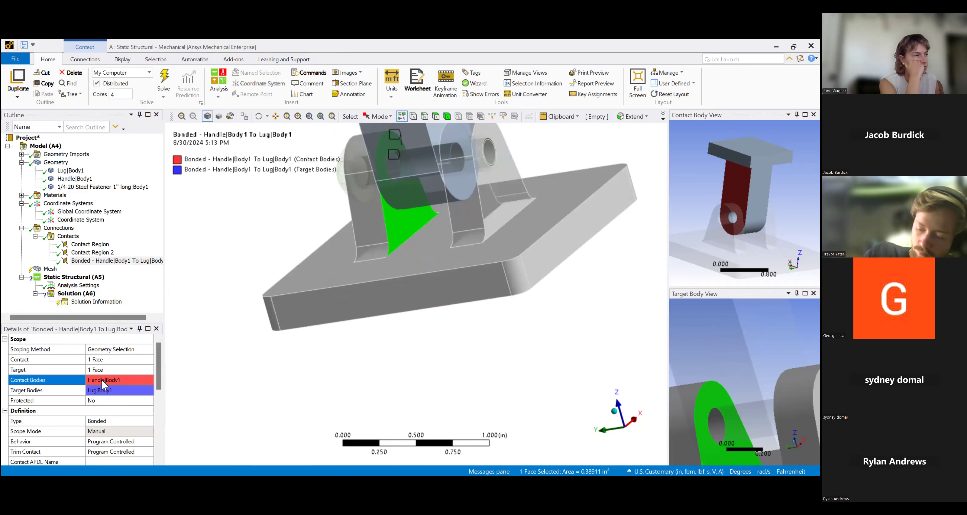
click(118, 380)
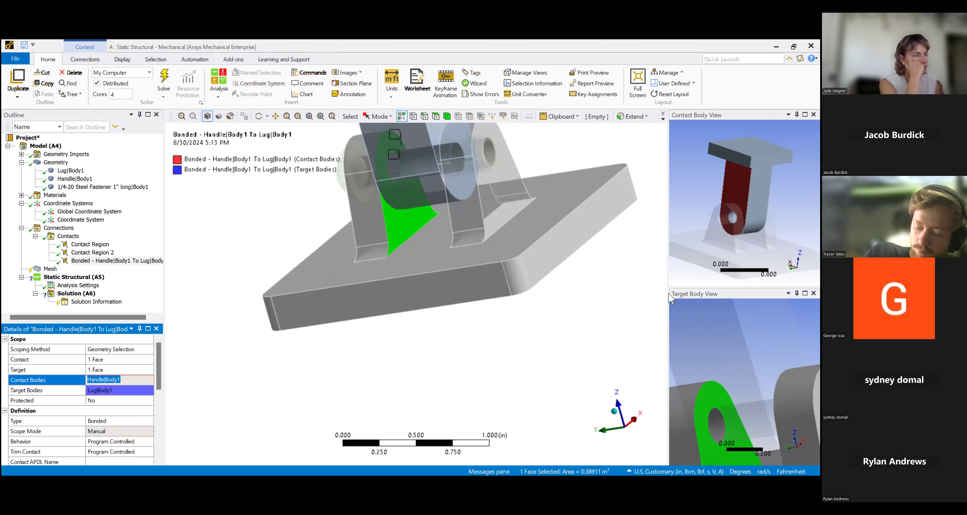
click(132, 380)
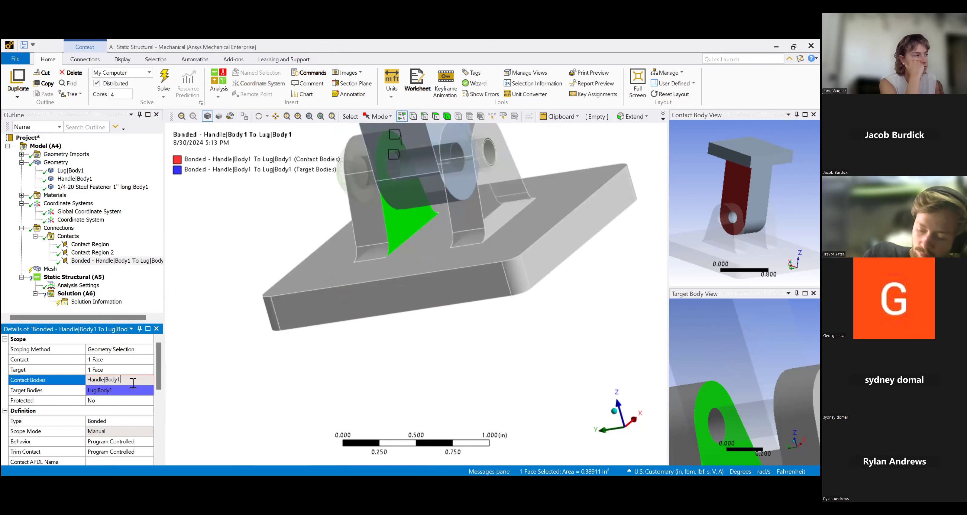
Delete the manually added bonded contact region between the handle and the lug.
right_click(93, 260)
click(167, 283)
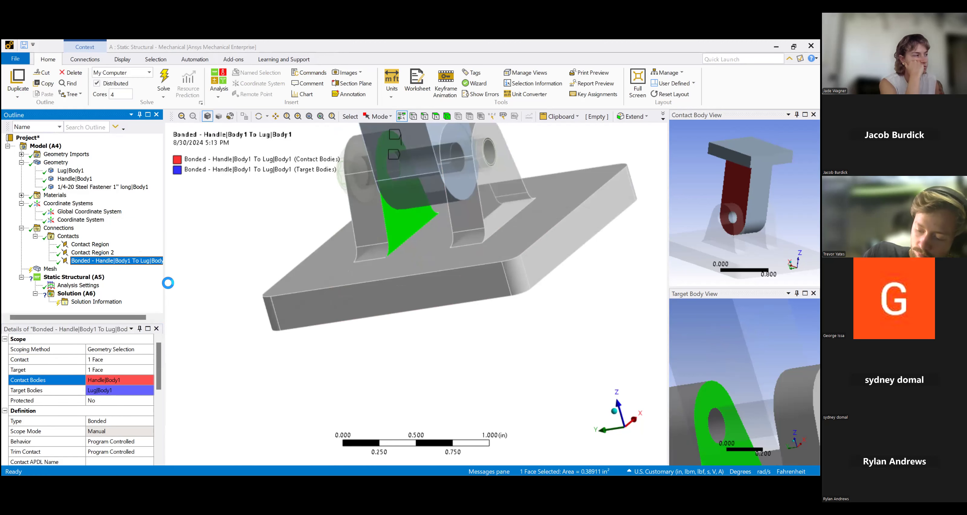
key(Delete)
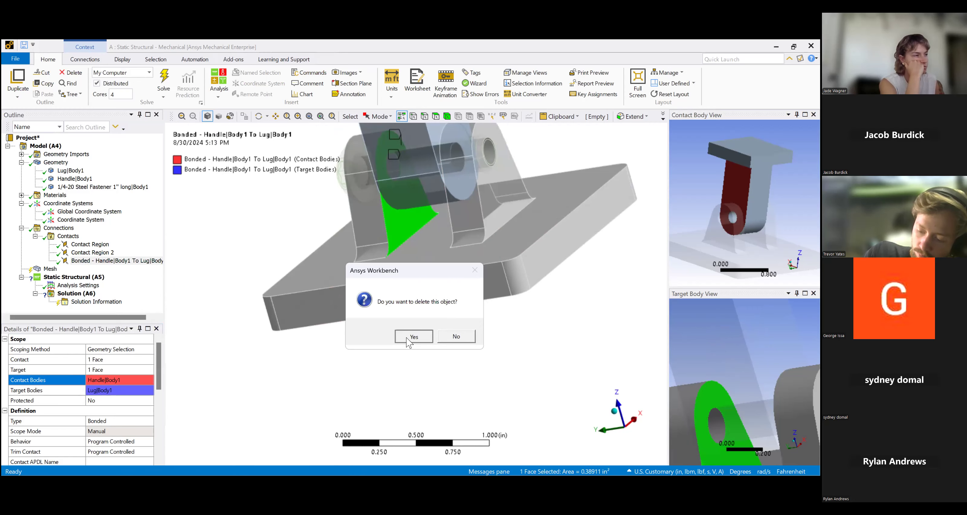
key(Return)
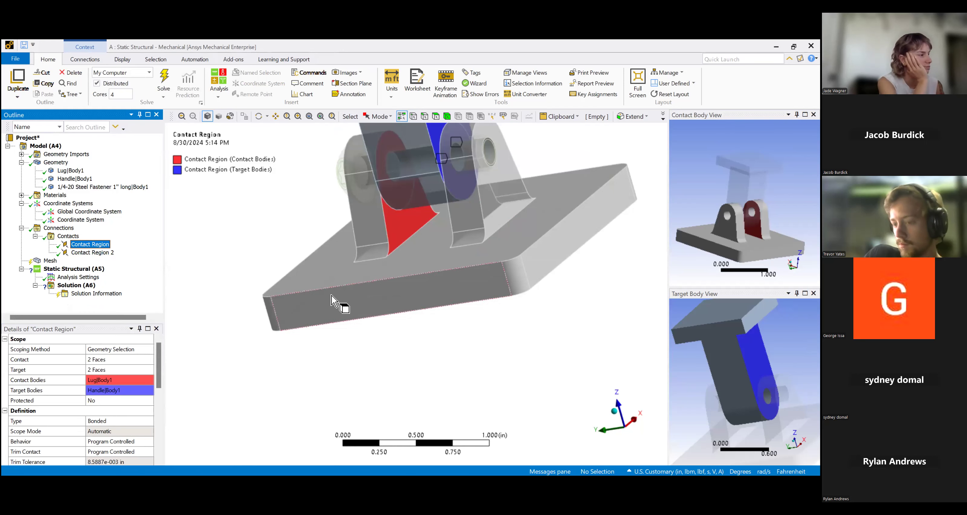
Examine from several angles which lug and handle faces the first automatic contact region pairs.
scroll(689, 230, down, 2)
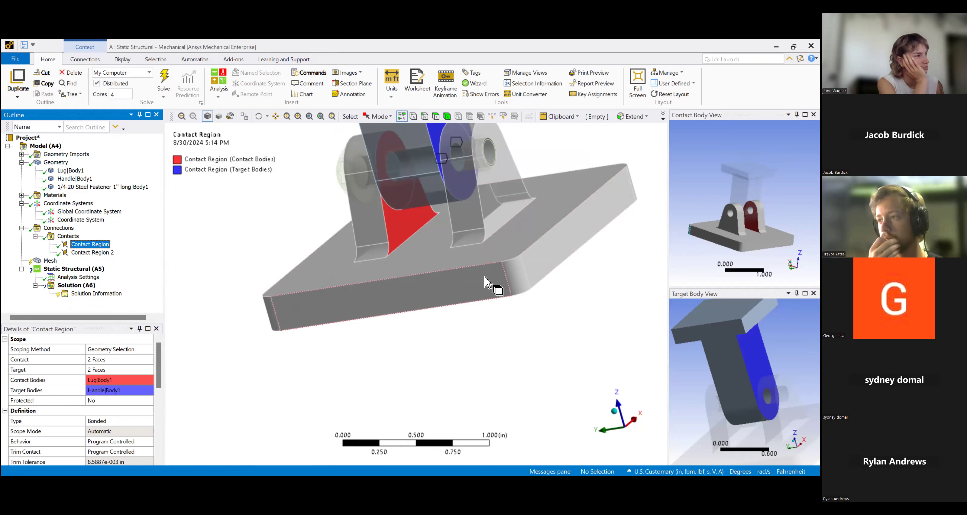
middle_drag(451, 252, 398, 274)
middle_click(447, 227)
scroll(439, 201, up, 3)
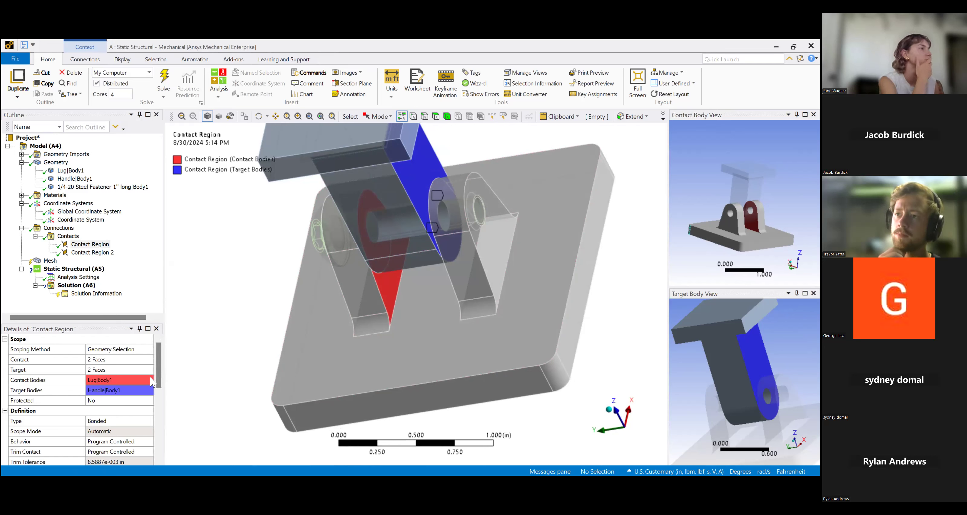
middle_drag(296, 310, 436, 288)
middle_drag(739, 234, 718, 236)
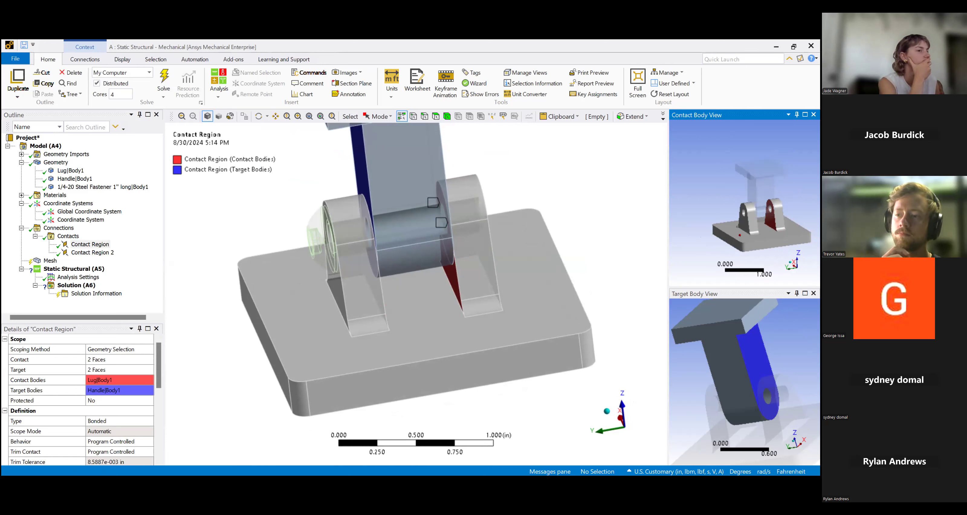
middle_drag(370, 177, 382, 151)
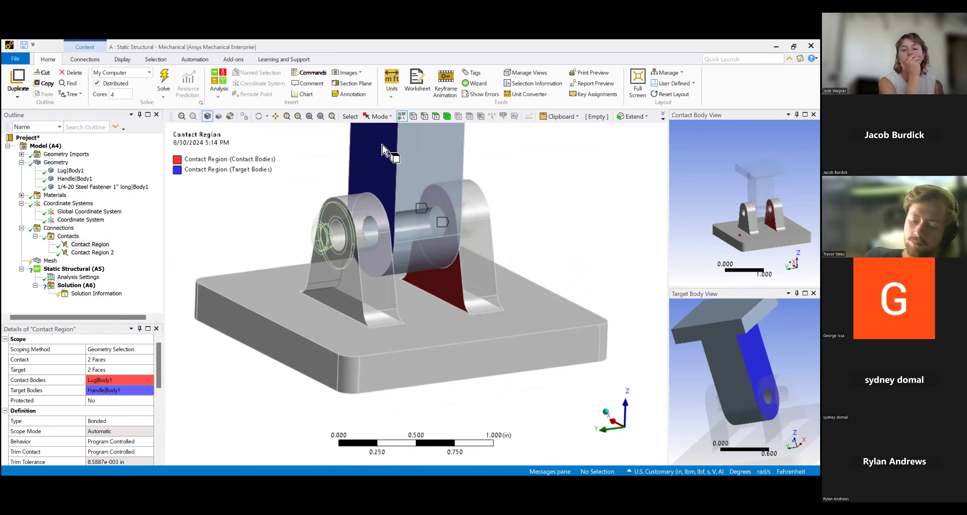
middle_drag(435, 245, 397, 281)
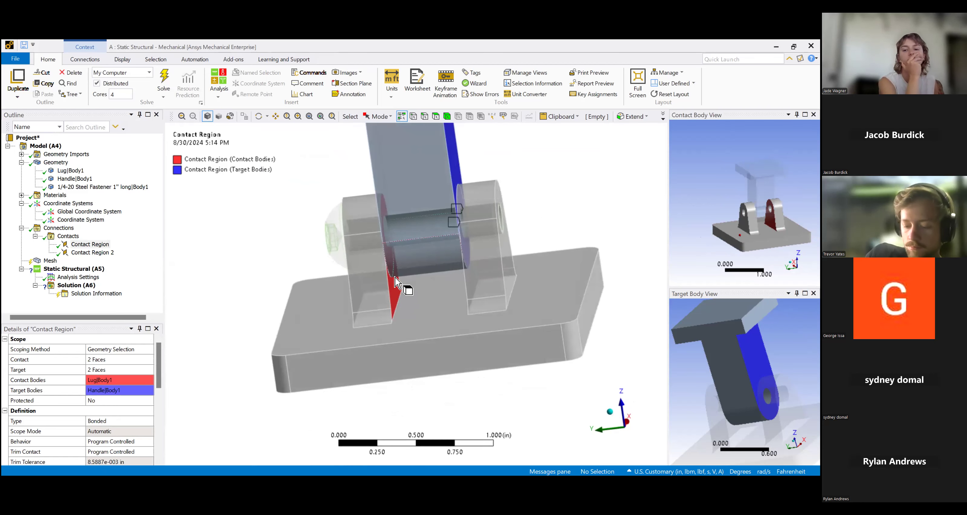
middle_drag(513, 204, 486, 227)
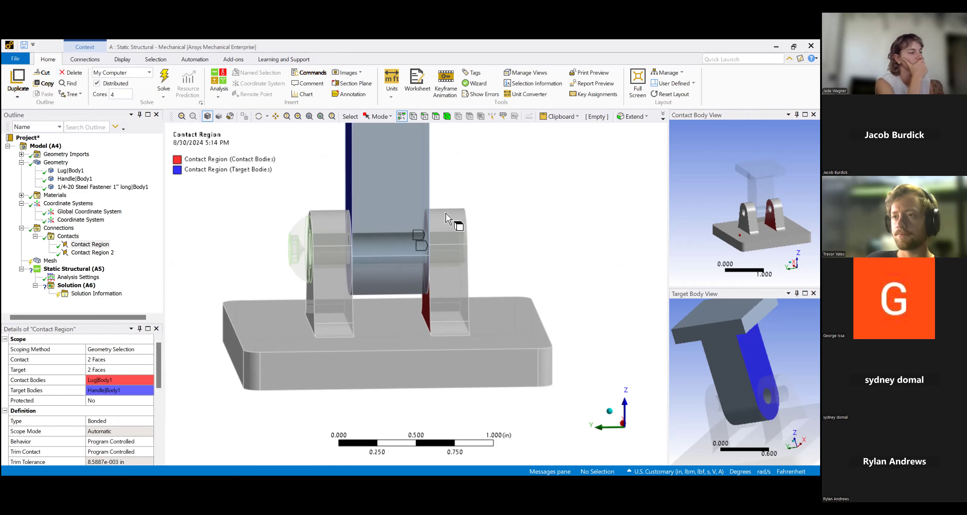
middle_drag(371, 259, 403, 221)
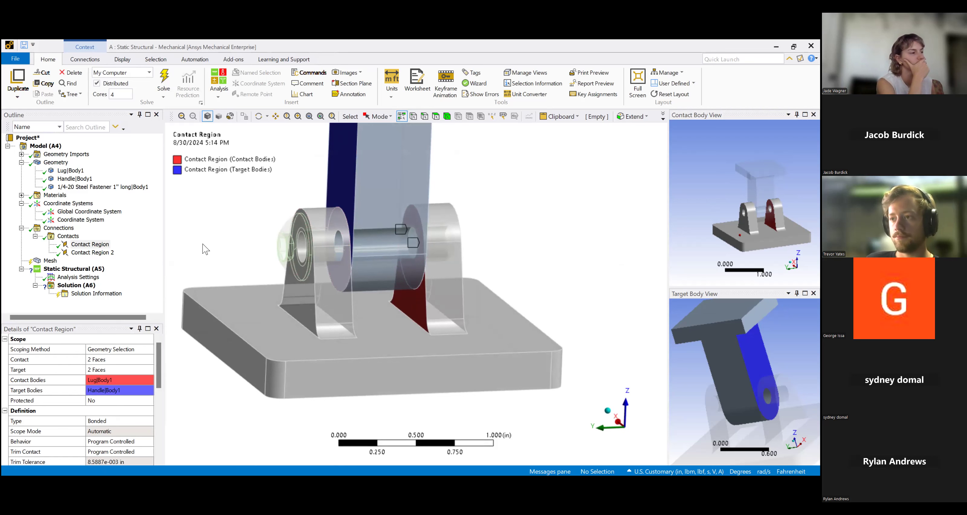
Delete both automatically generated contact regions, Contact Region and Contact Region 2.
click(86, 246)
right_click(85, 252)
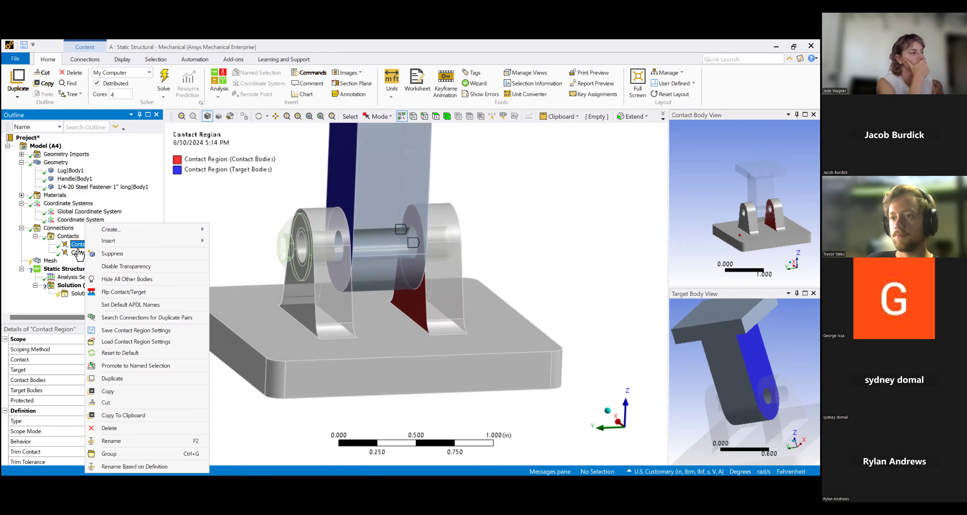
click(82, 253)
ctrl+click(82, 245)
right_click(82, 246)
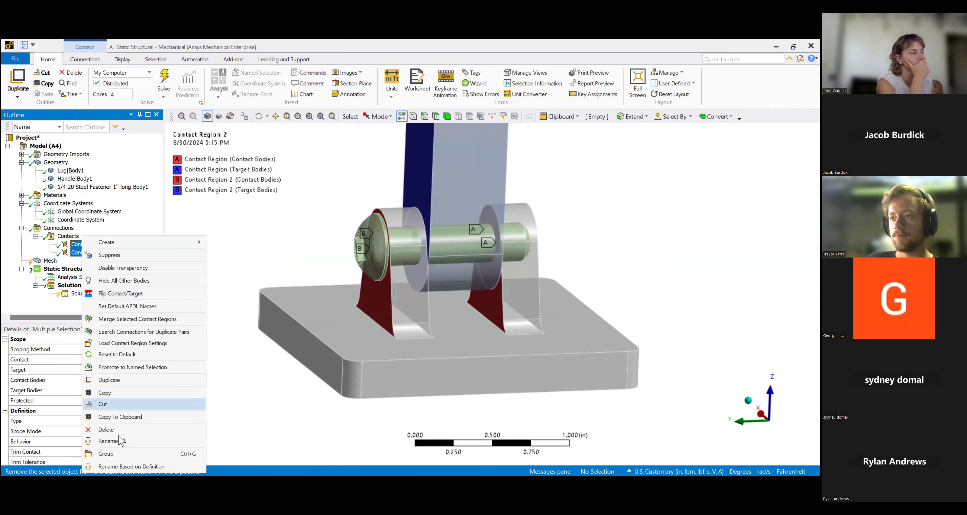
click(114, 428)
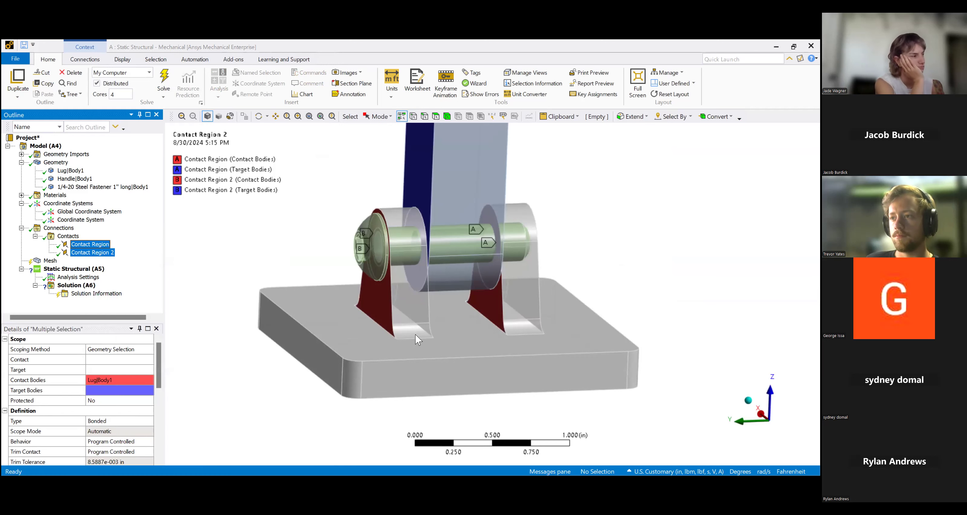
key(Return)
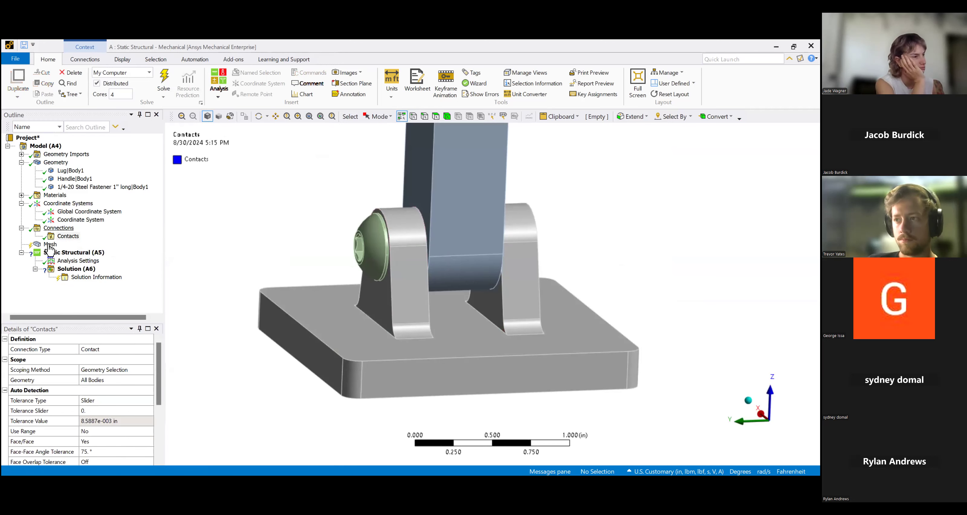
Insert a manual contact region in the Contacts group with the inner face of the lug ear beside the fastener head as Contact.
right_click(66, 239)
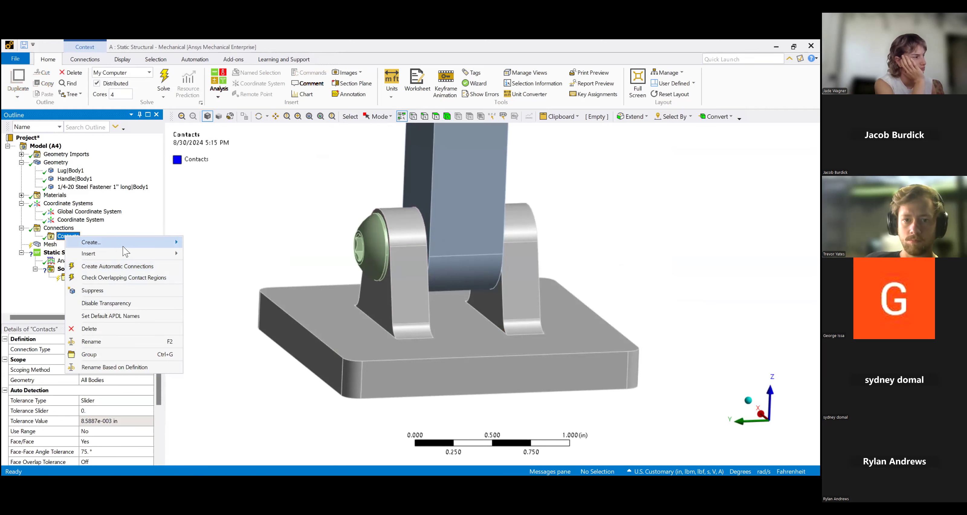
click(233, 257)
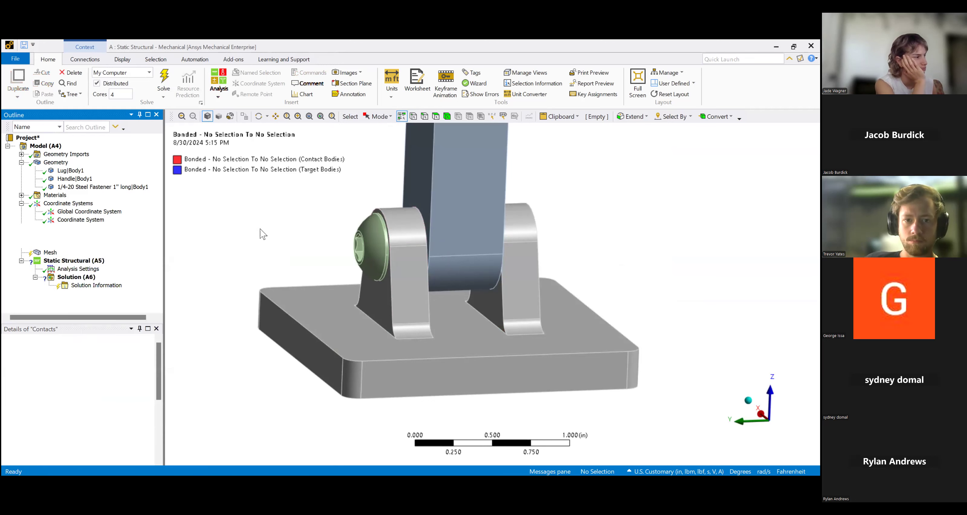
middle_drag(407, 262, 388, 298)
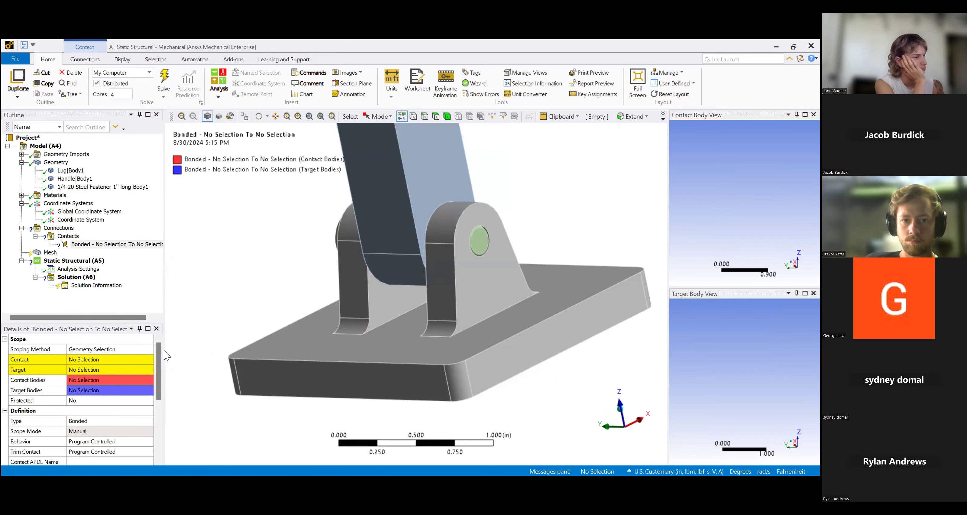
click(91, 359)
click(95, 359)
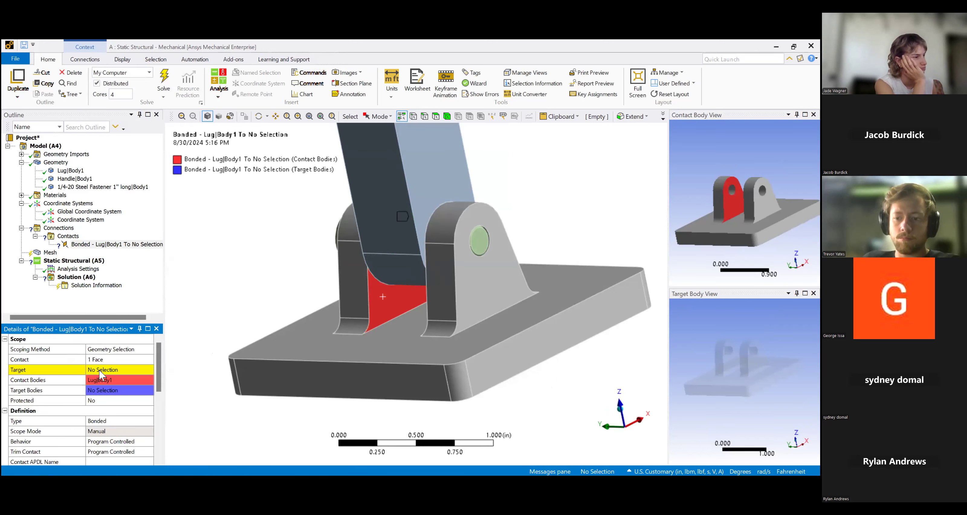
Assign the handle's flat side face near the fastener head as the Target of the new lug contact region.
click(102, 372)
middle_drag(308, 192, 409, 197)
click(410, 197)
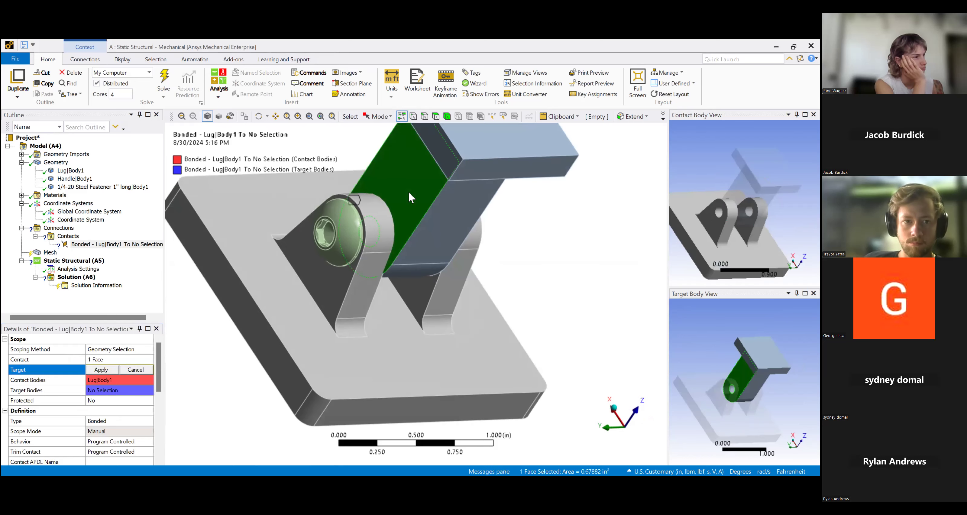
click(101, 369)
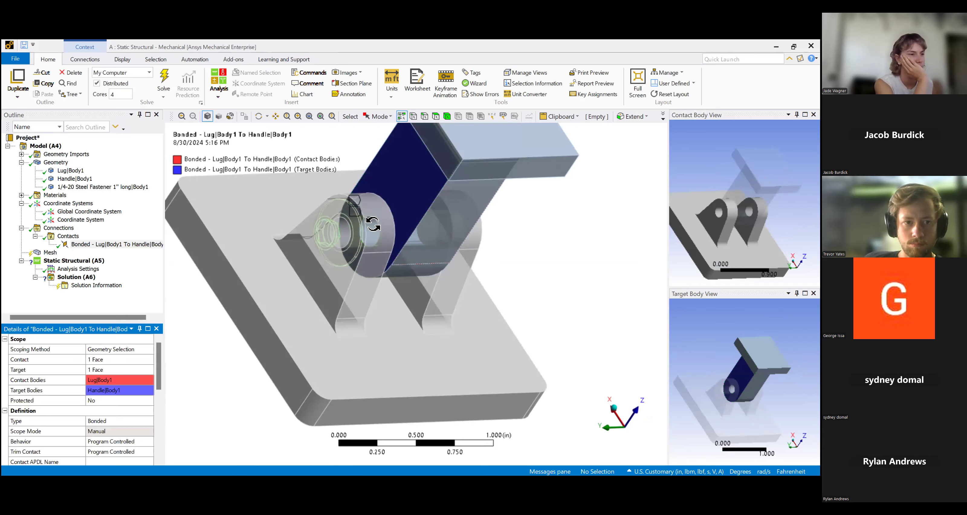
middle_drag(447, 228, 263, 218)
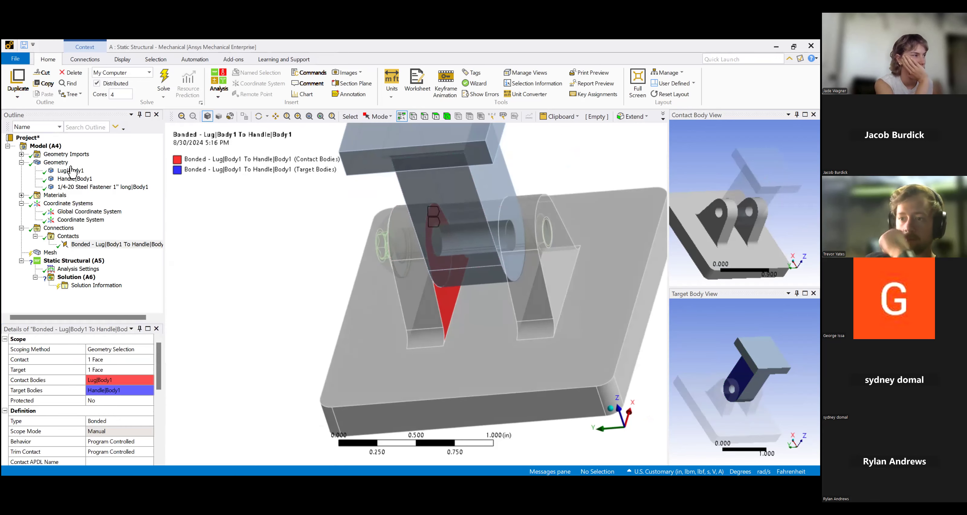
click(71, 171)
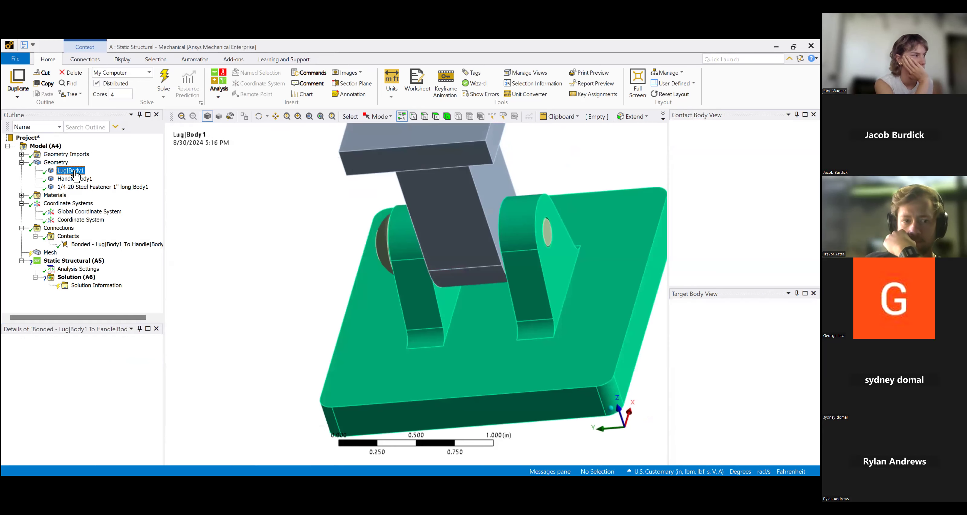
right_click(73, 171)
click(67, 179)
click(78, 187)
click(77, 180)
right_click(77, 180)
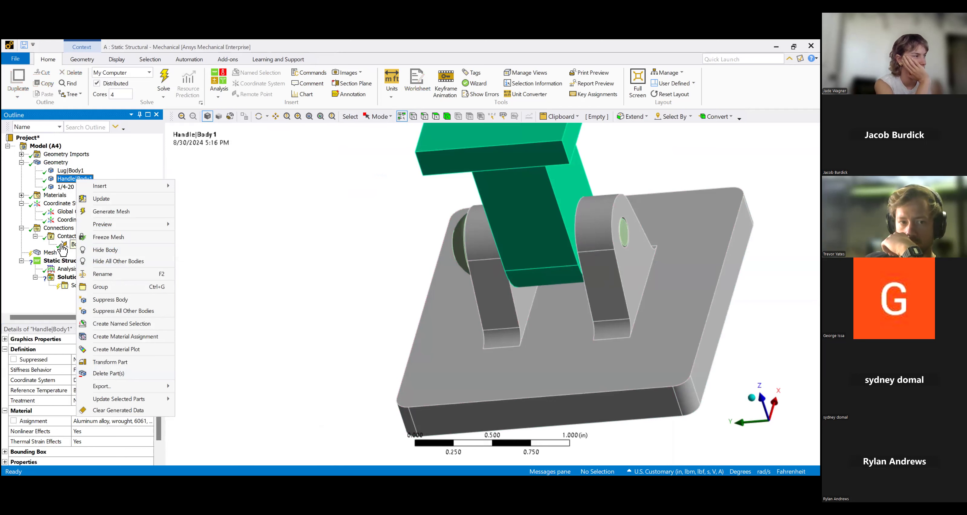
click(76, 245)
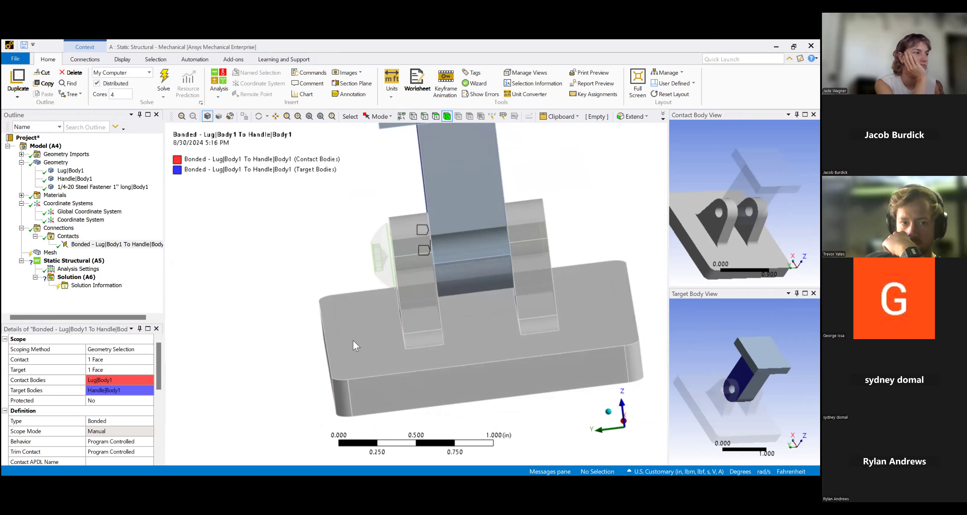
Hide the lug body so that only the handle and fastener are displayed.
click(366, 328)
scroll(382, 323, up, 5)
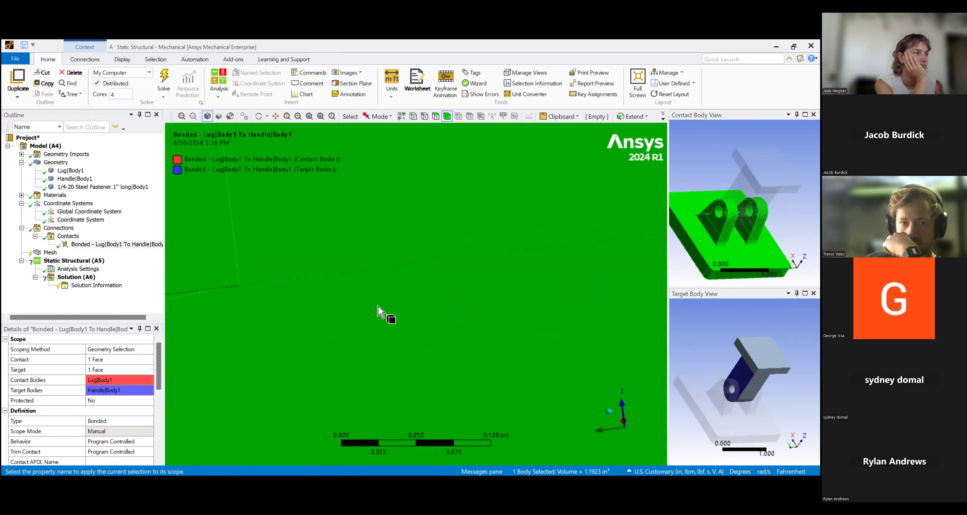
scroll(379, 312, down, 5)
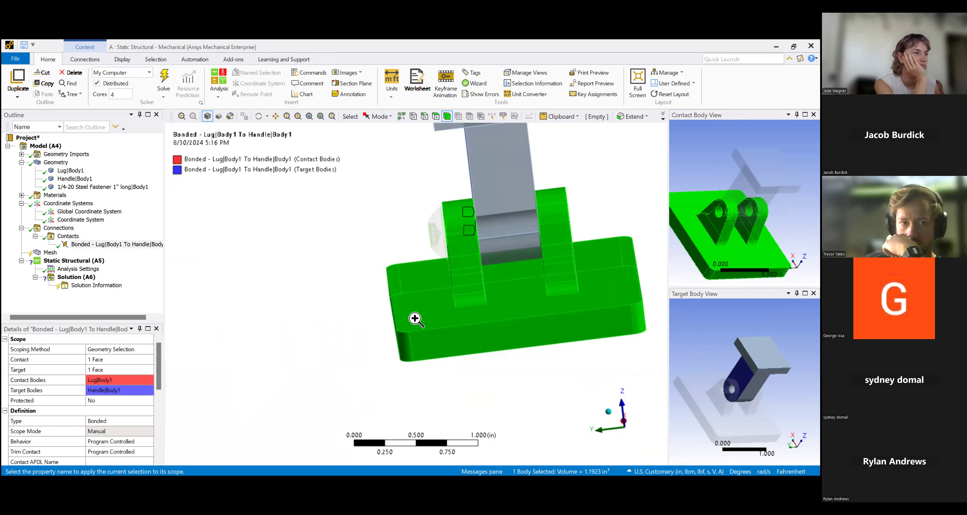
right_click(464, 112)
click(463, 120)
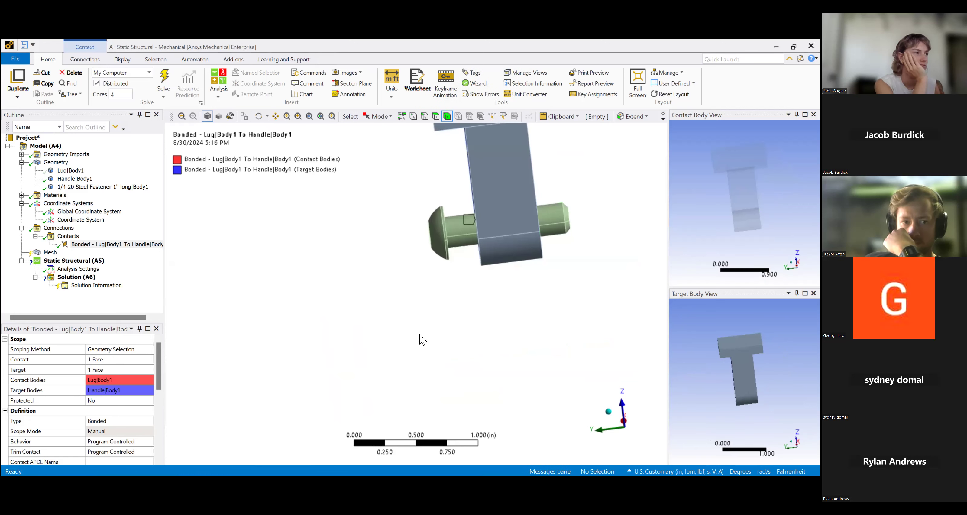
middle_drag(421, 335, 240, 291)
Insert another manual contact region in the Contacts group alongside the lug-to-handle one.
click(80, 236)
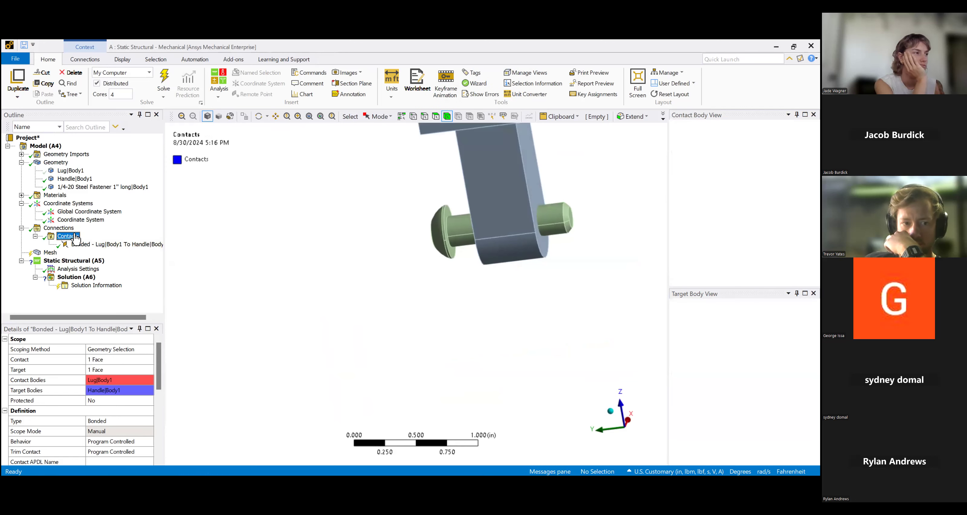
right_click(75, 234)
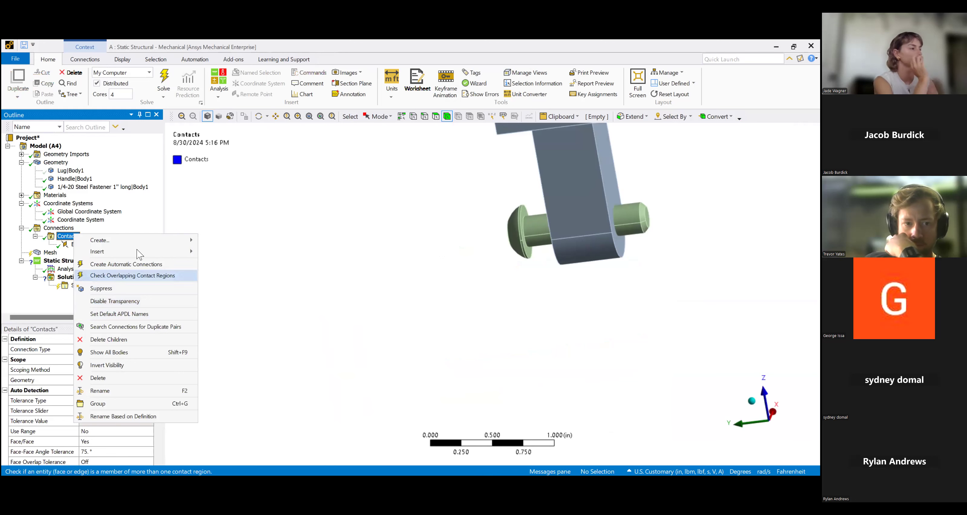
mouse_move(177, 251)
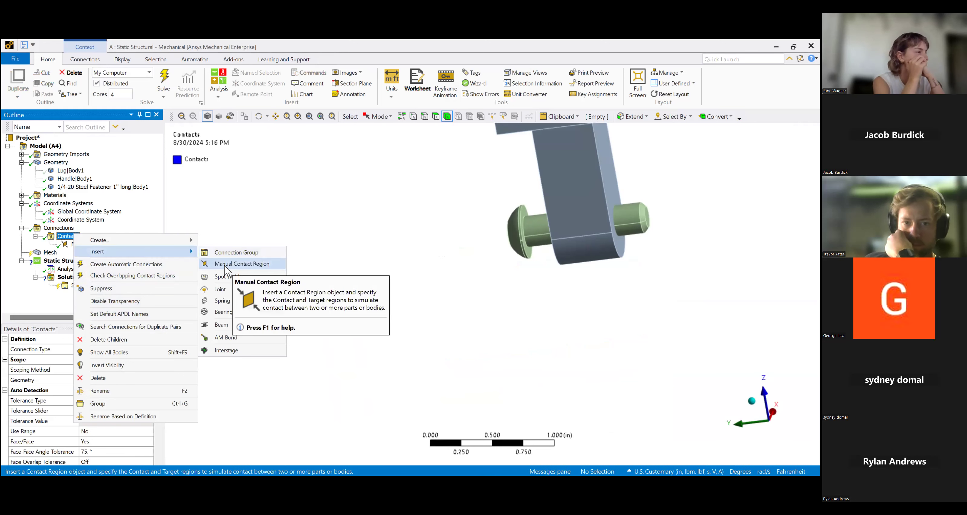
click(233, 264)
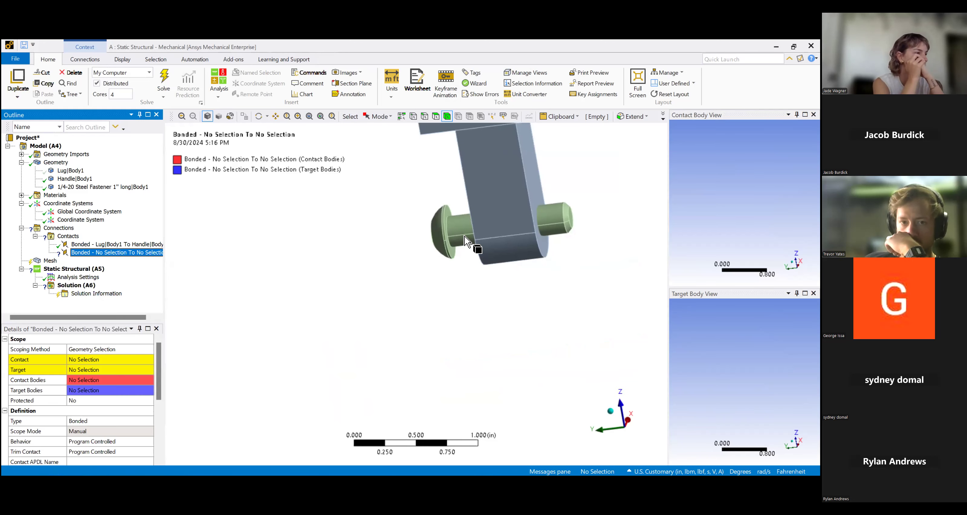
Assign the flat annular underside of the fastener head as the Contact side of the empty bonded region.
scroll(467, 238, up, 2)
mouse_move(466, 255)
middle_down()
mouse_move(457, 268)
mouse_move(470, 254)
middle_up()
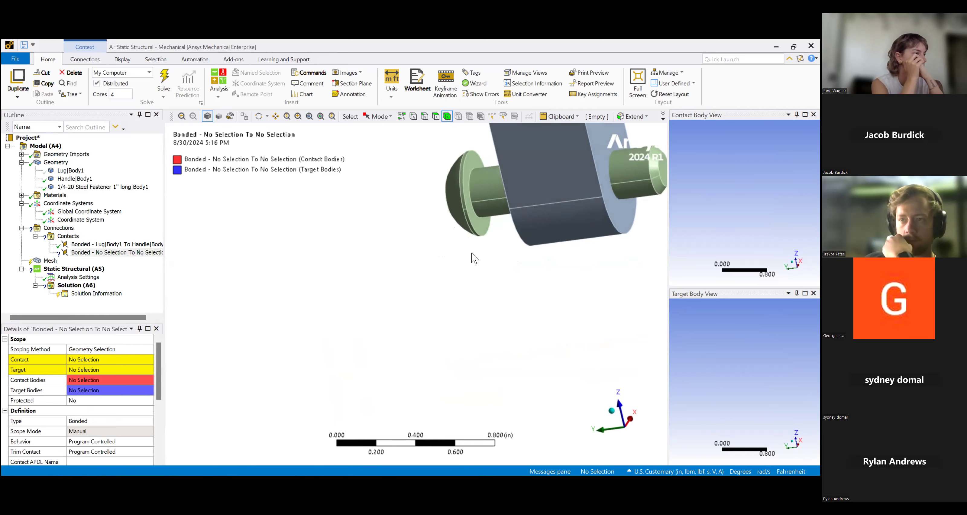
scroll(379, 179, up, 3)
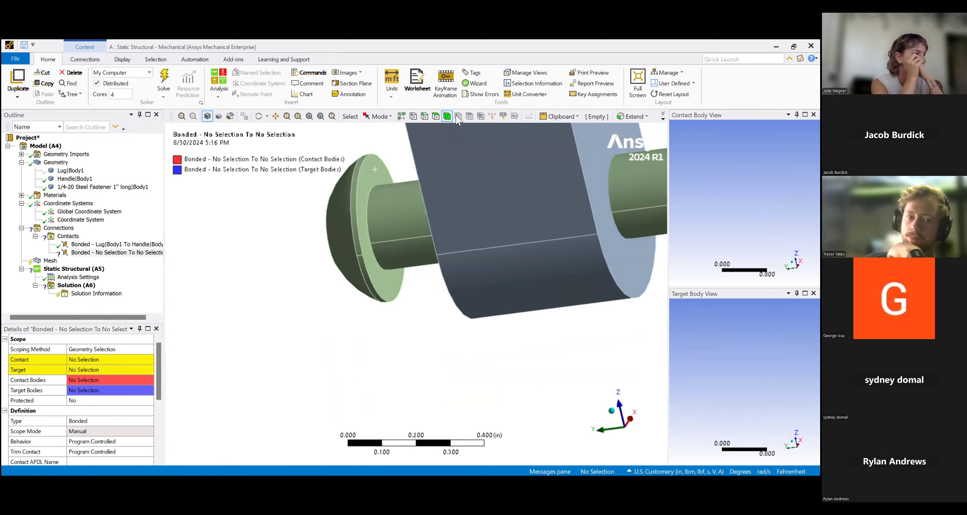
click(81, 359)
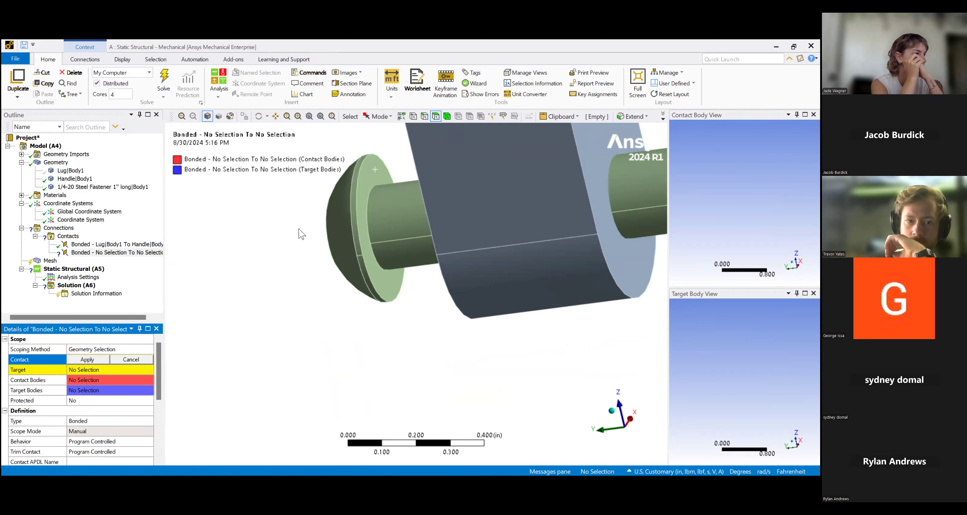
click(86, 360)
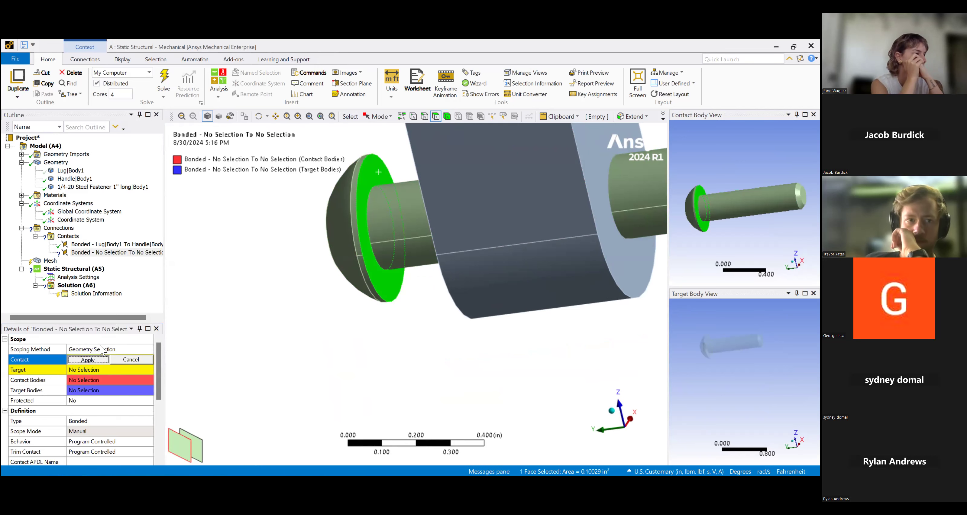
Show the hidden lug body again alongside the handle and fastener.
click(72, 172)
right_click(71, 172)
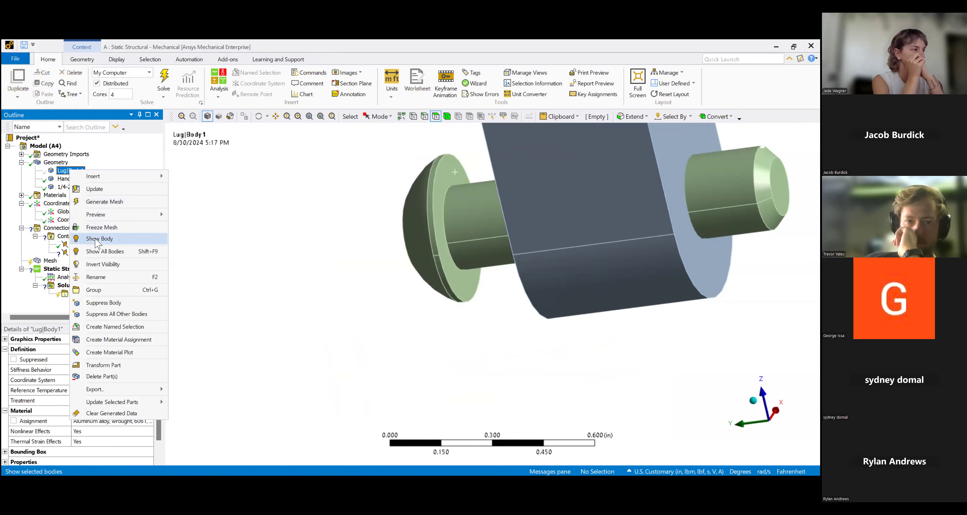
click(96, 240)
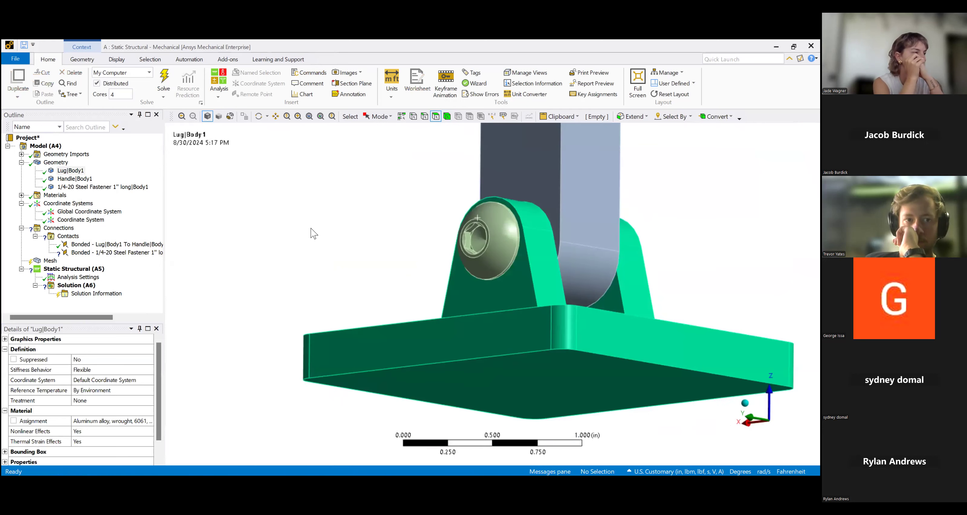
Assign the lug ear's outer flat face around the fastener head as the Target of the fastener contact region.
click(105, 253)
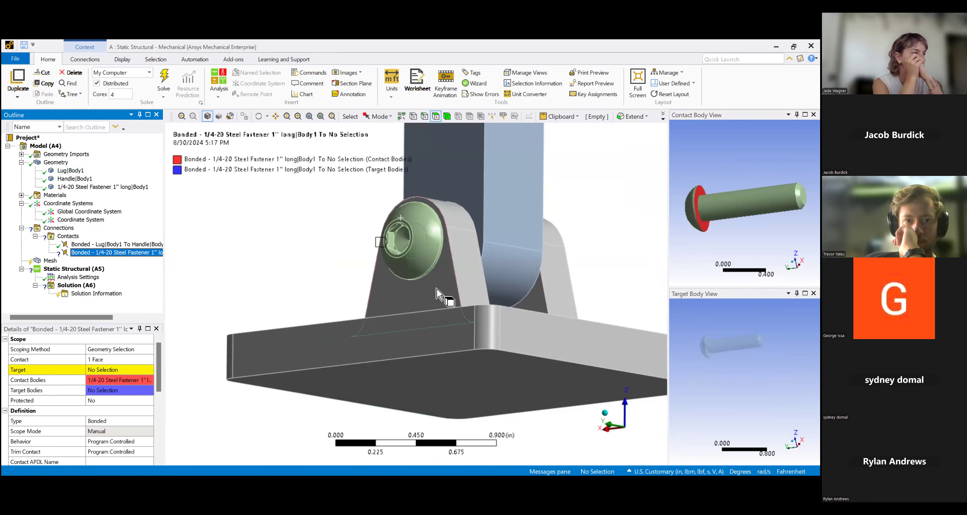
click(432, 288)
click(94, 369)
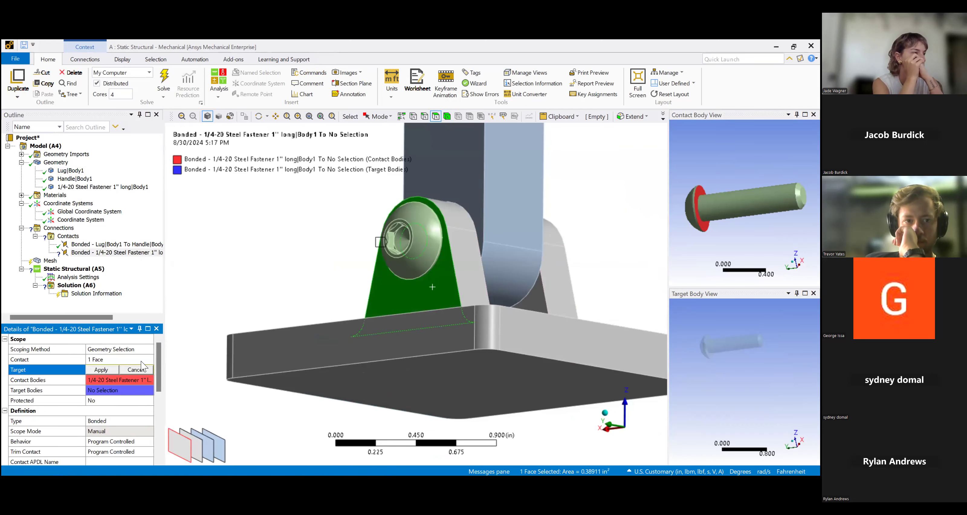
click(99, 370)
Inspect the fastener-to-lug contact and target faces in the main view and the two body views.
middle_drag(394, 296, 398, 308)
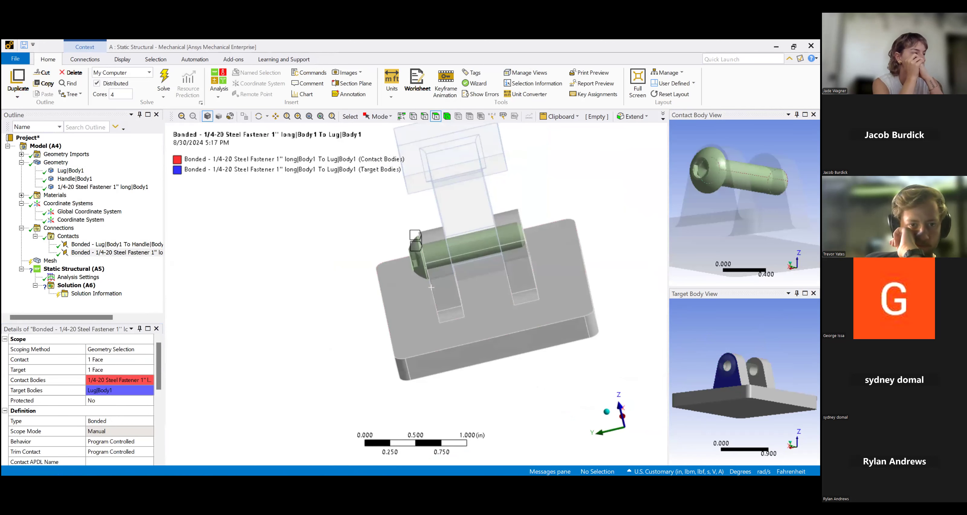
middle_drag(762, 191, 724, 206)
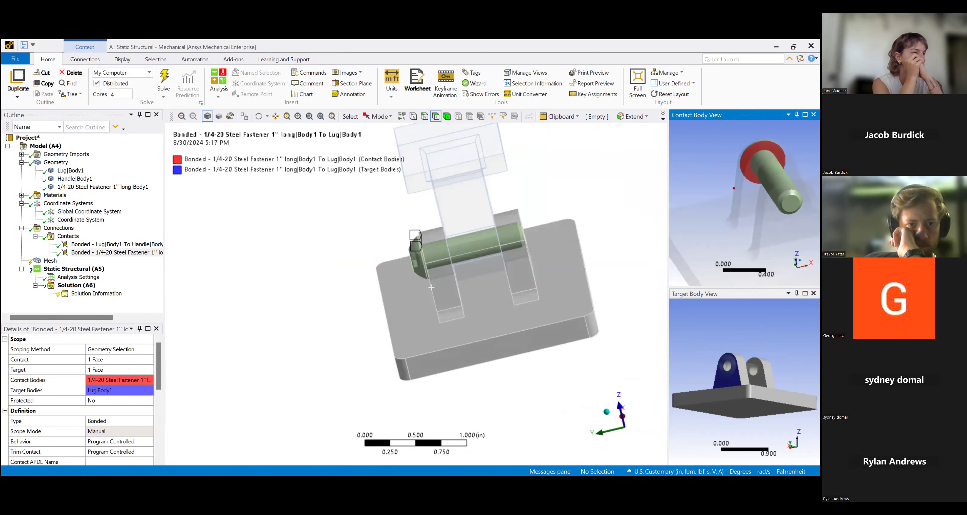
scroll(728, 375, up, 5)
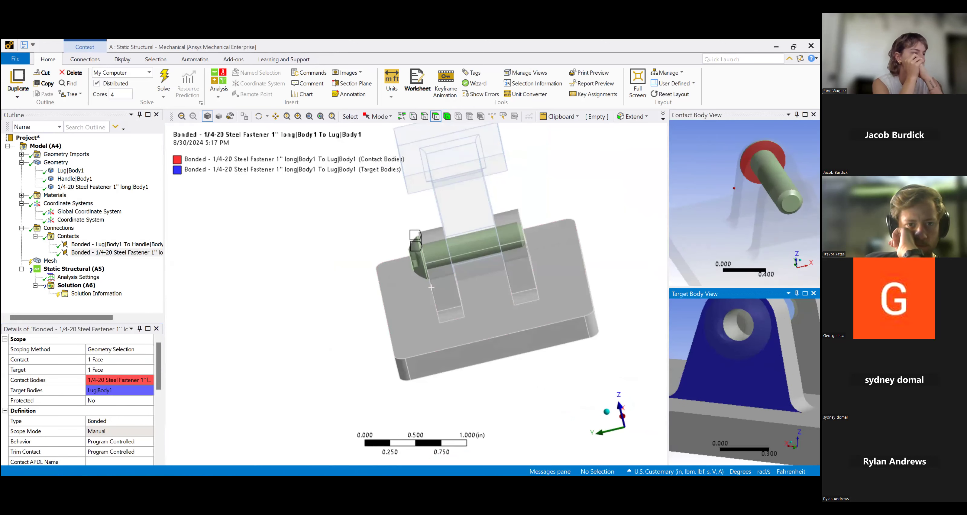
scroll(745, 410, down, 3)
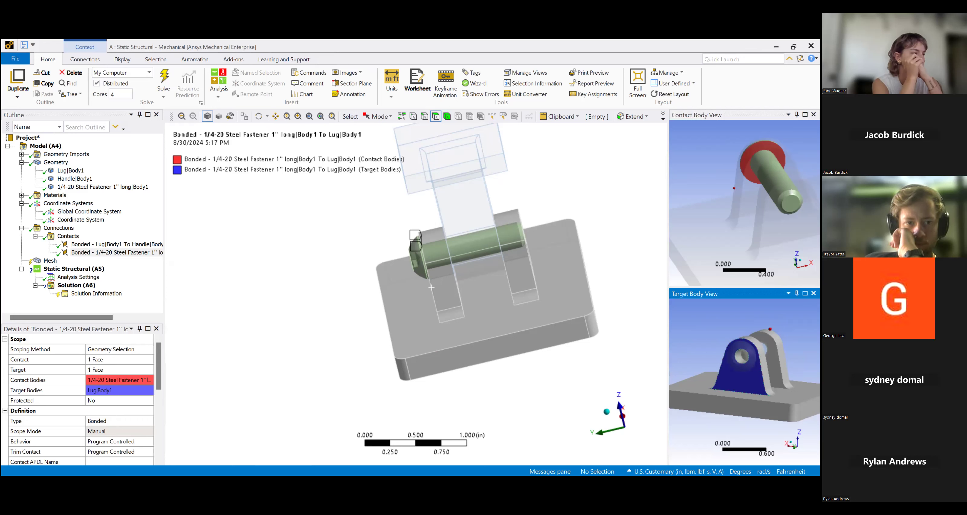
scroll(539, 280, down, 3)
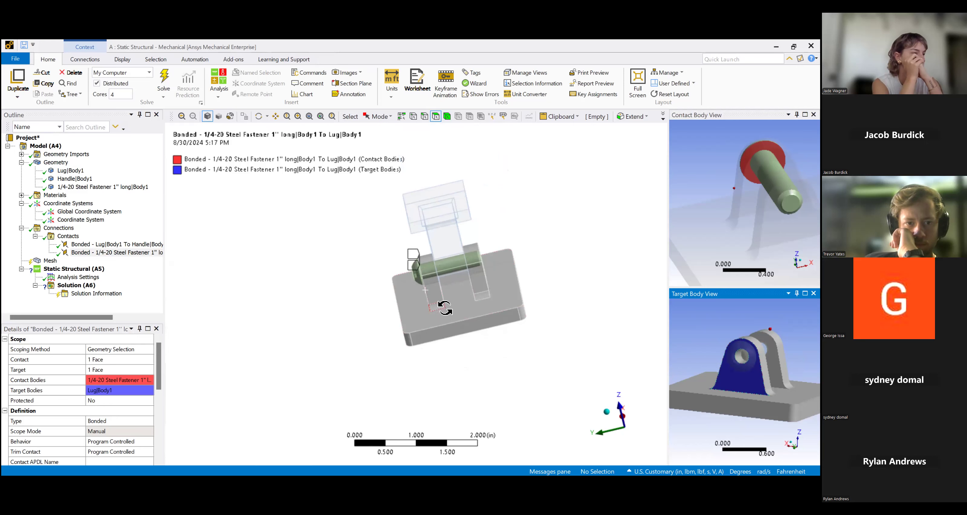
middle_drag(445, 307, 468, 299)
scroll(437, 314, up, 4)
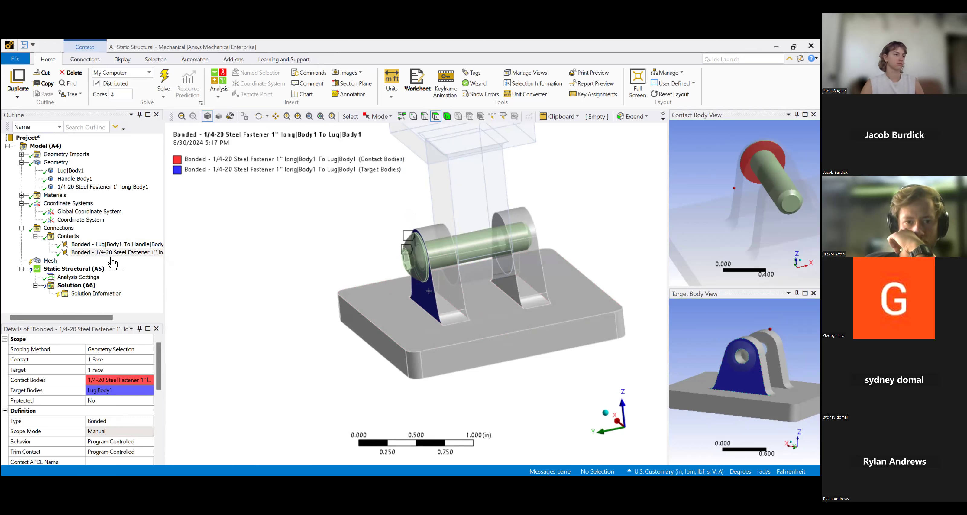
Compare the lug-to-handle and fastener-to-lug contact regions by viewing each one's scoped faces.
click(83, 245)
click(99, 253)
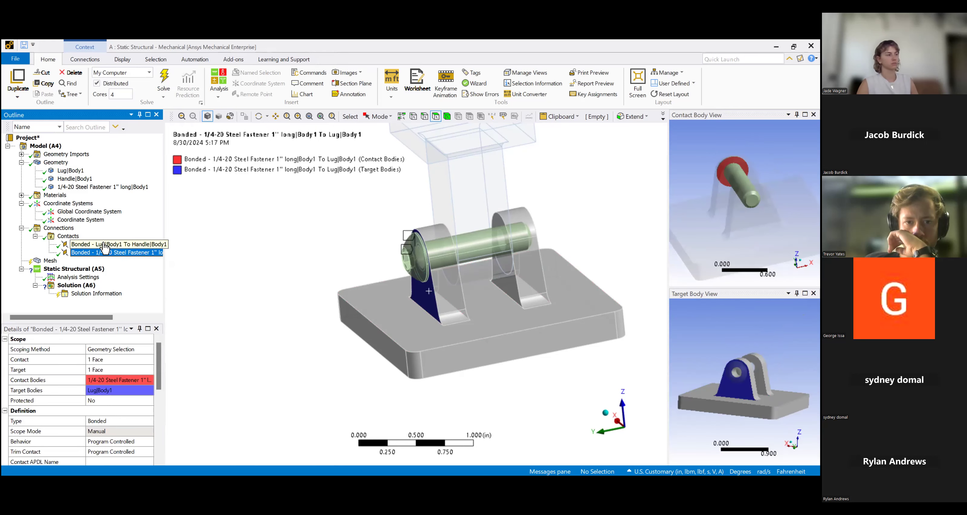
click(104, 245)
right_click(80, 247)
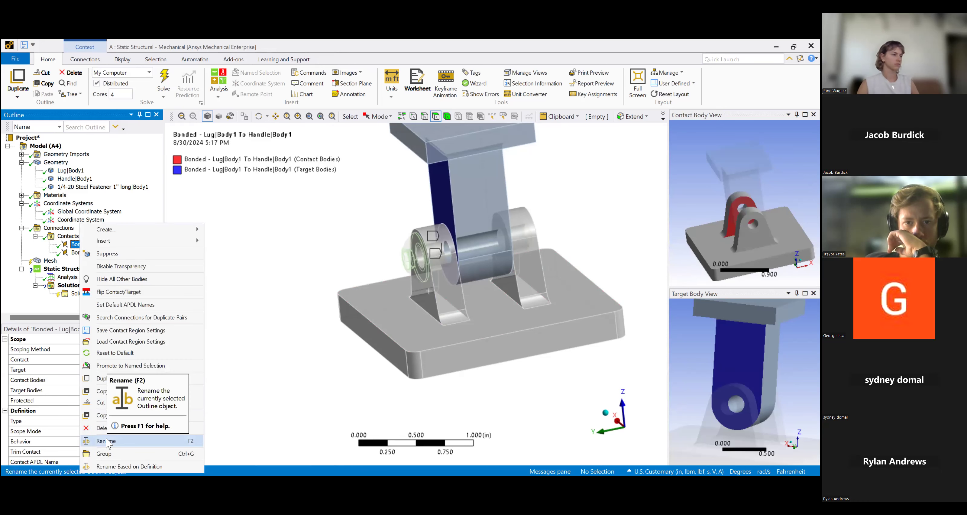
click(283, 249)
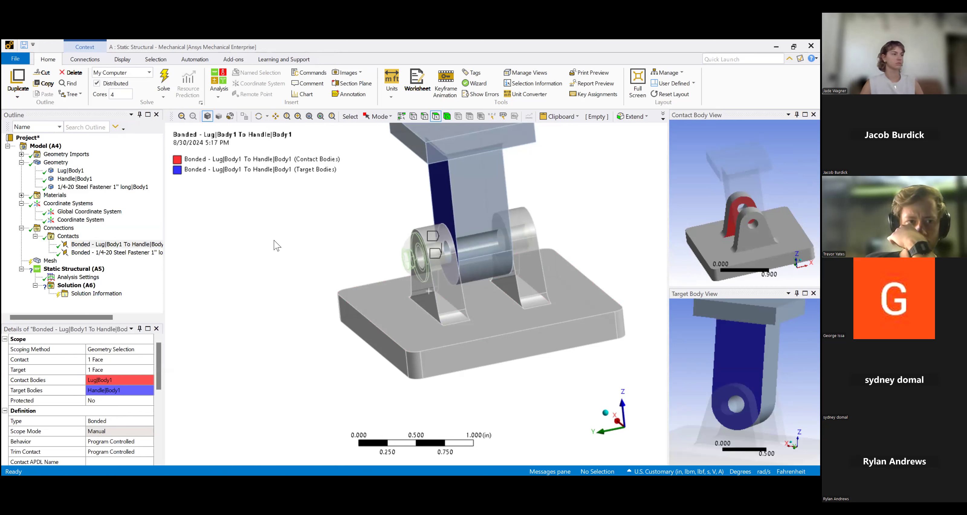
click(113, 252)
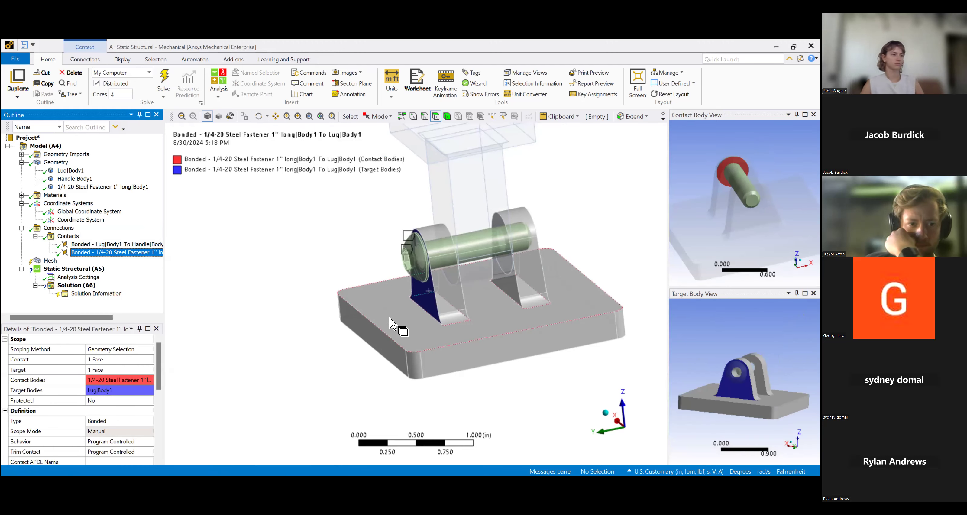
middle_drag(499, 293, 423, 302)
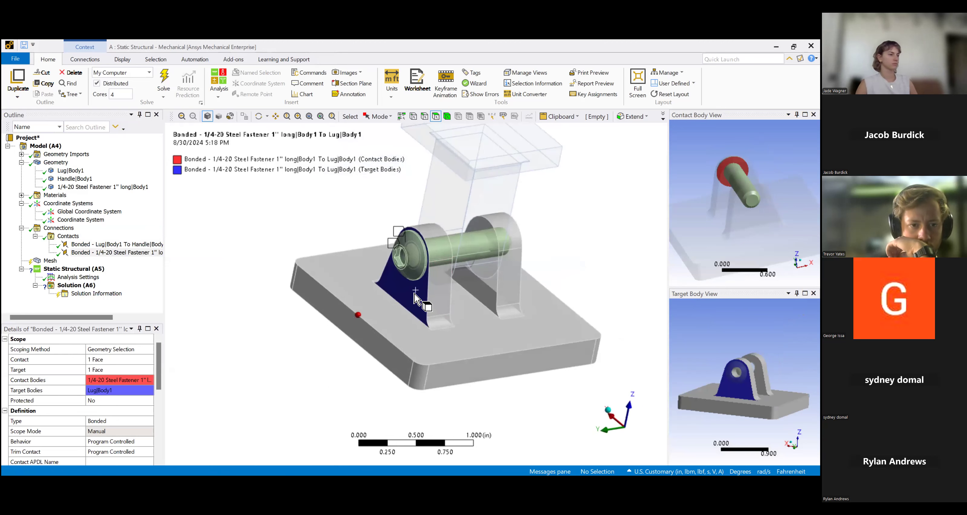
Insert a third manual contact region in the Contacts group.
click(70, 236)
right_click(71, 237)
mouse_move(106, 256)
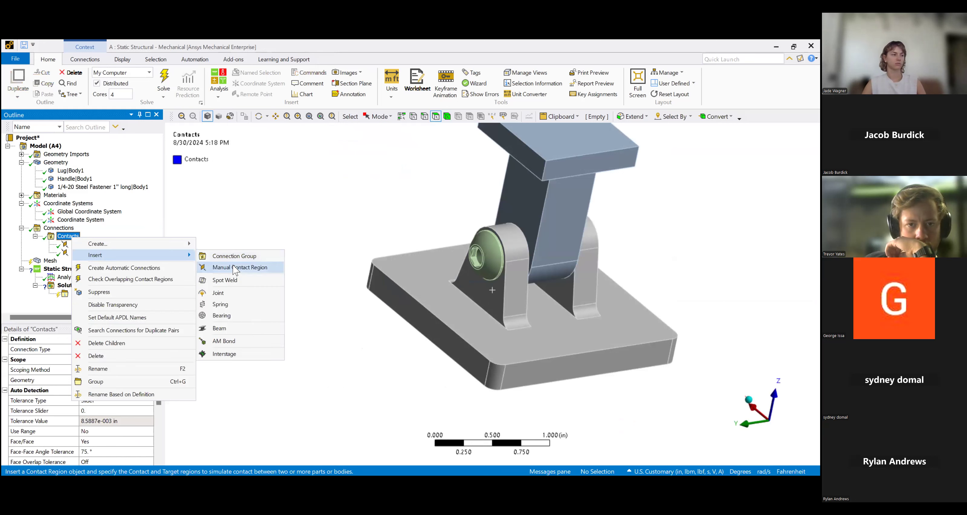
click(235, 268)
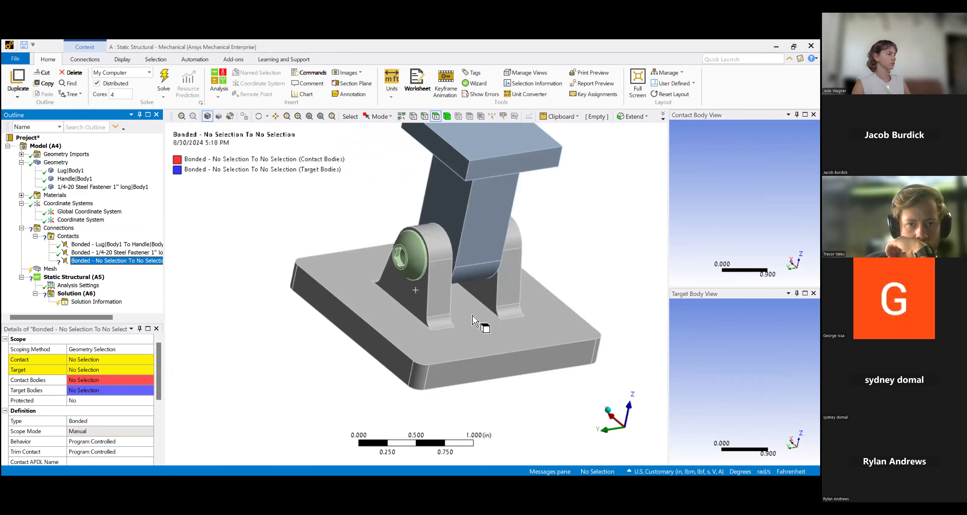
Assign the inner flat face of the lug ear farthest from the fastener head as the Contact side of the empty region.
scroll(409, 306, up, 4)
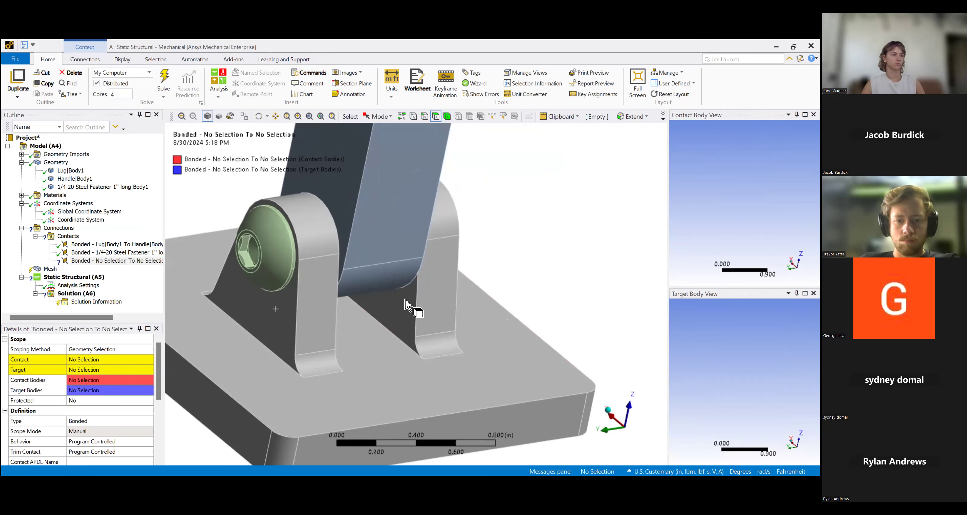
click(405, 304)
scroll(413, 302, down, 3)
click(100, 358)
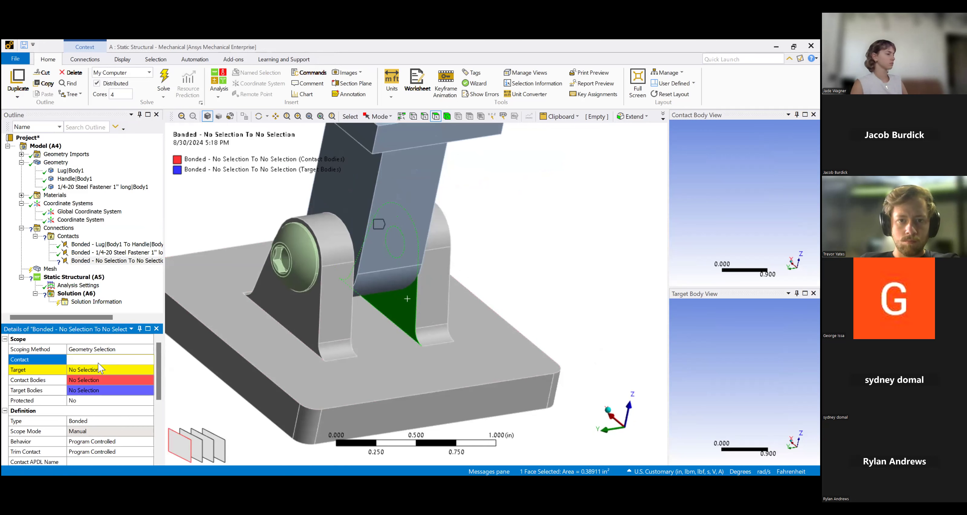
click(98, 360)
Assign the handle's flat side face opposite the fastener head as the Target of the third contact region.
middle_drag(410, 291, 291, 347)
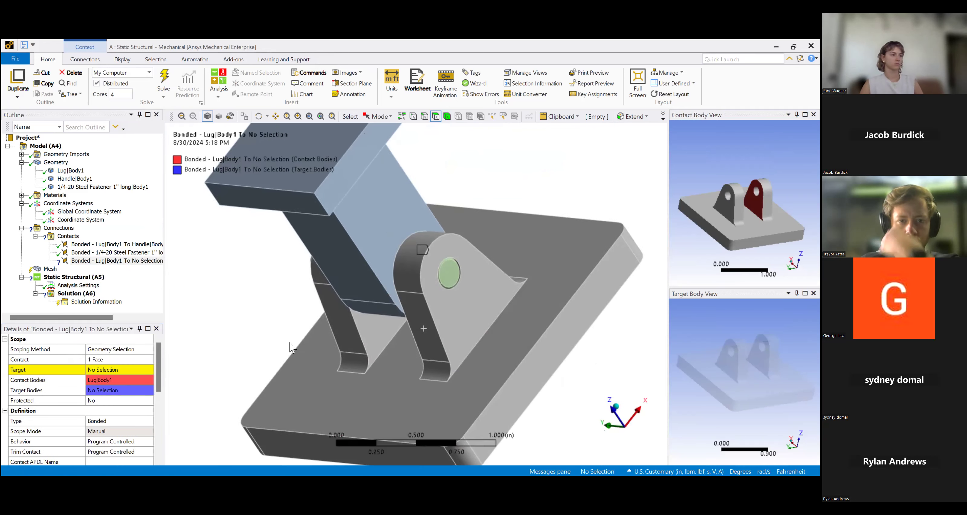
click(112, 368)
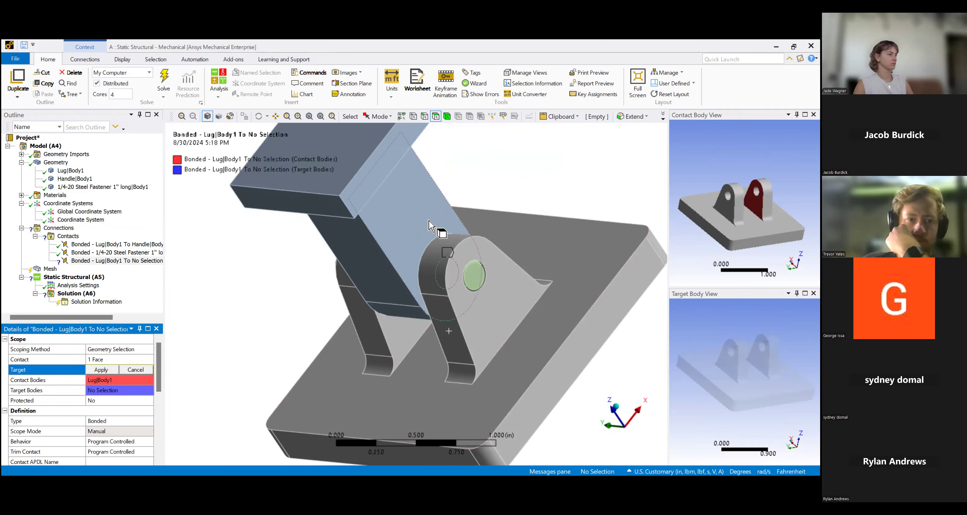
click(113, 369)
scroll(372, 348, down, 2)
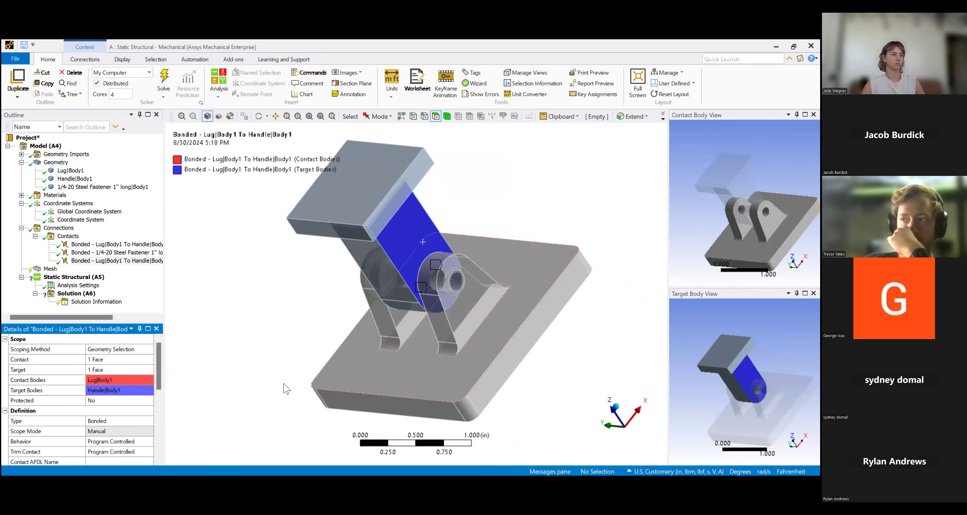
Try the Frictional type on the third contact region and return it to Bonded.
scroll(147, 398, down, 2)
click(97, 360)
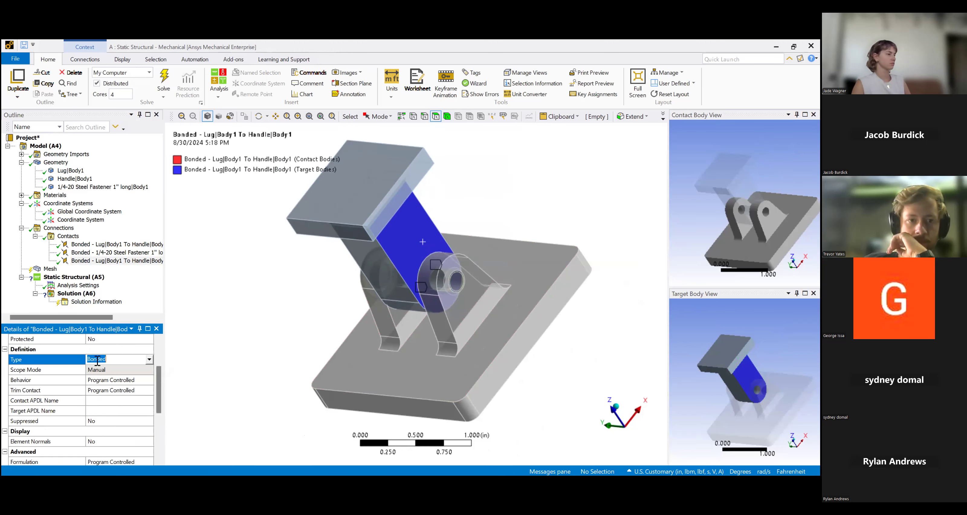
click(150, 360)
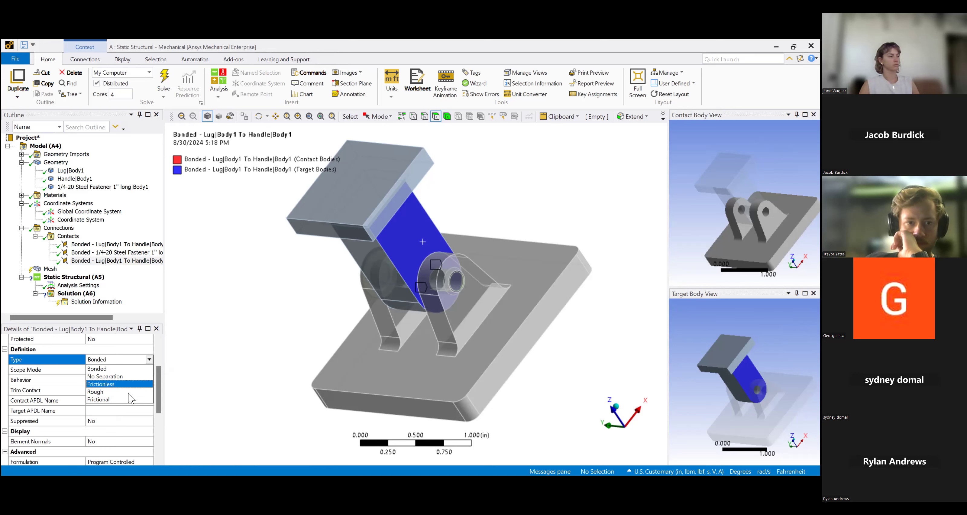
click(106, 400)
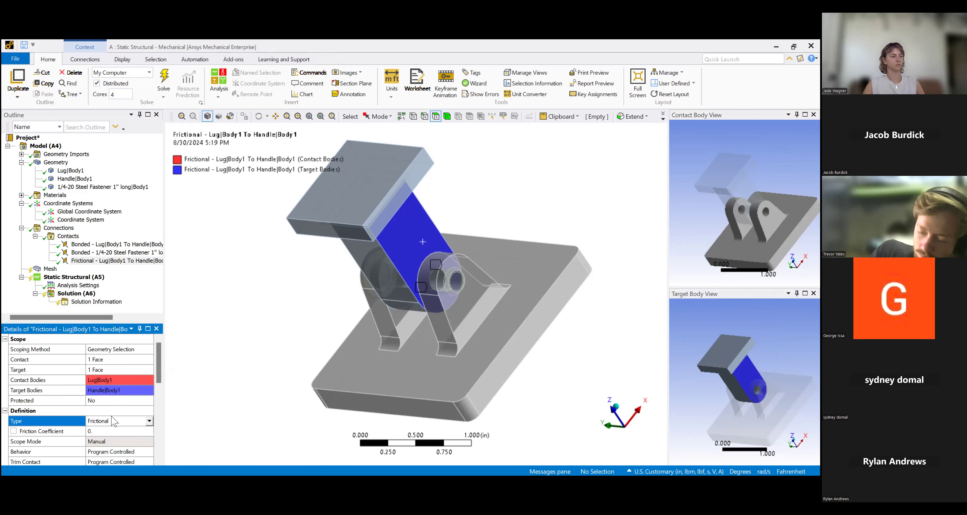
scroll(109, 428, down, 2)
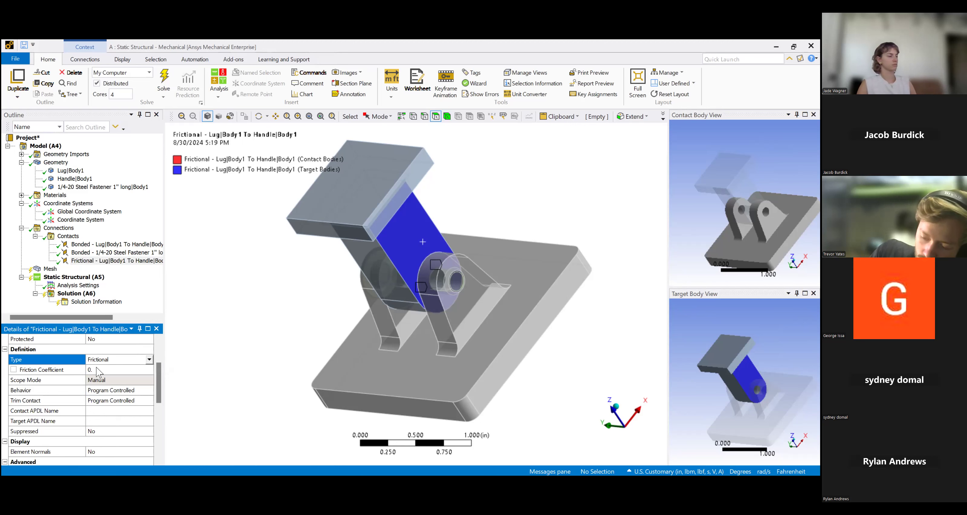
scroll(98, 372, up, 2)
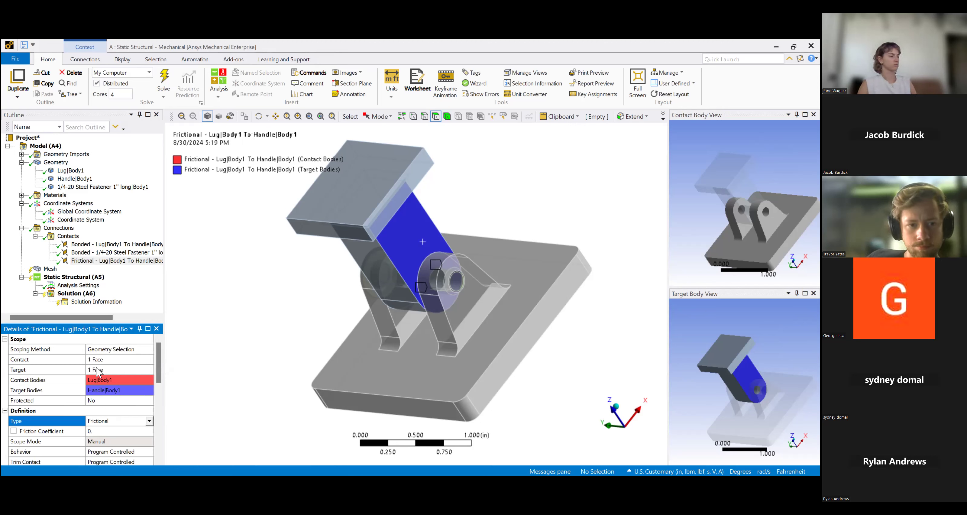
scroll(126, 423, down, 1)
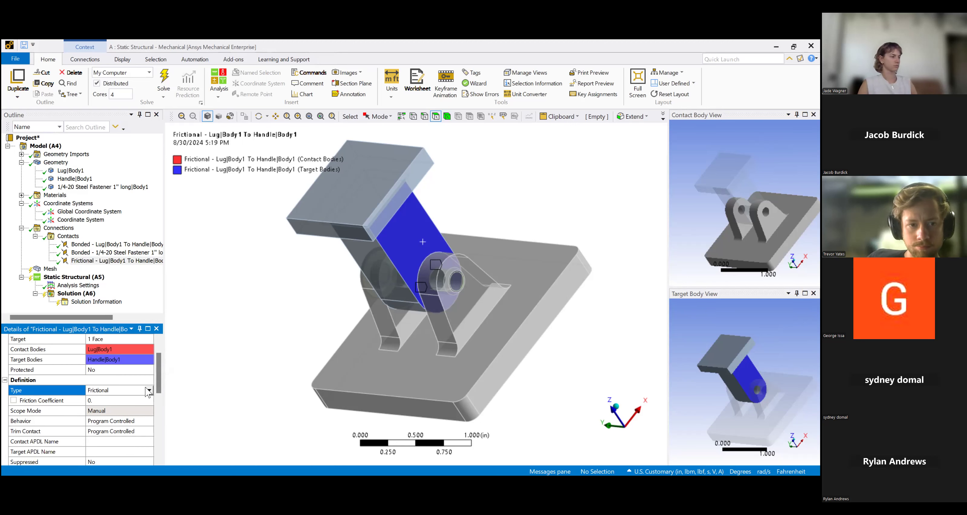
click(149, 392)
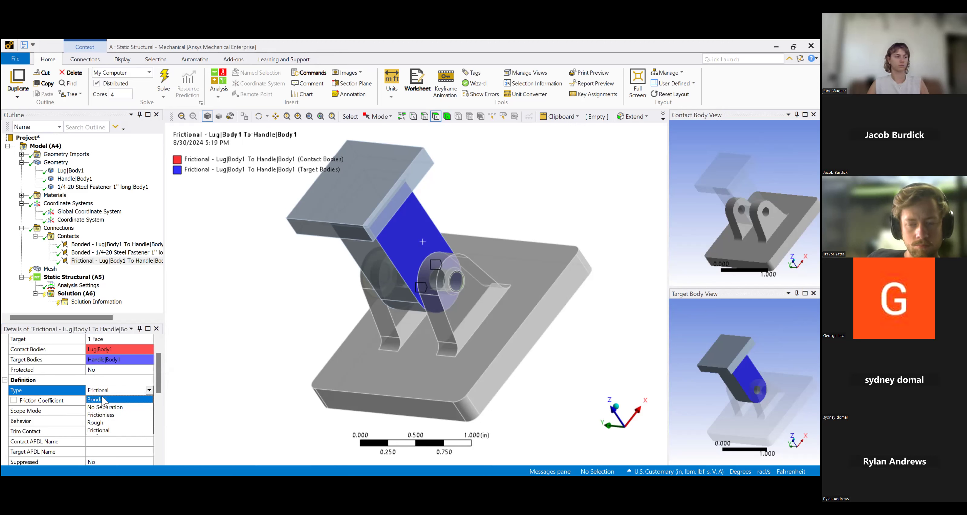
click(104, 400)
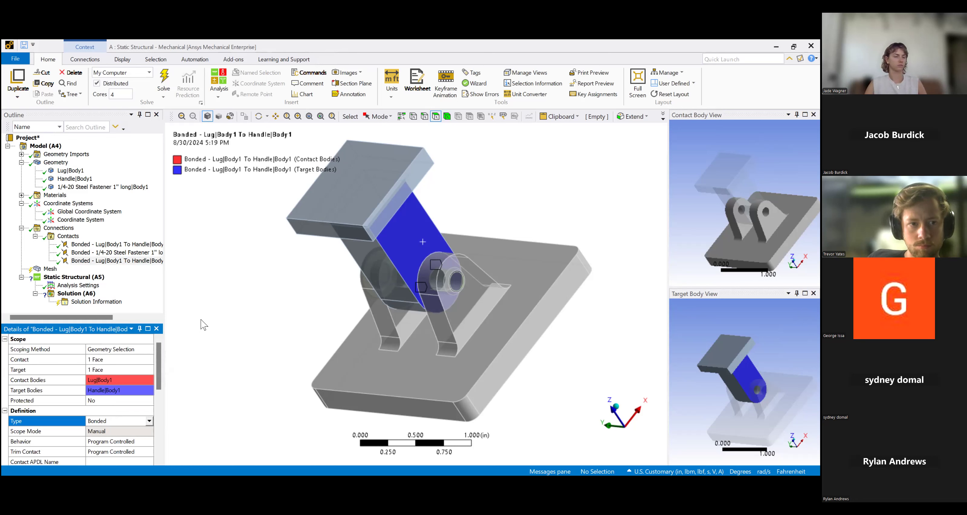
Review the available contact types and view the contact face of the third region in the contact body view.
click(150, 421)
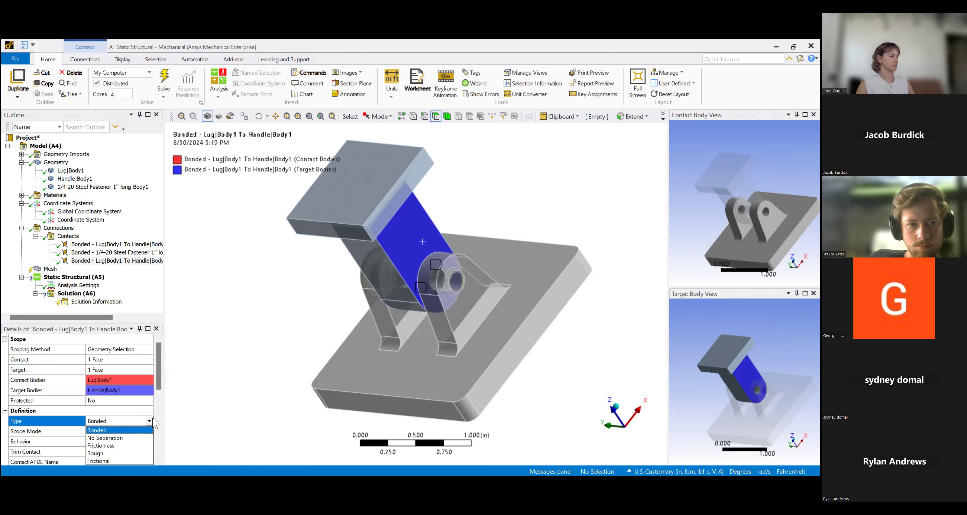
scroll(171, 400, down, 1)
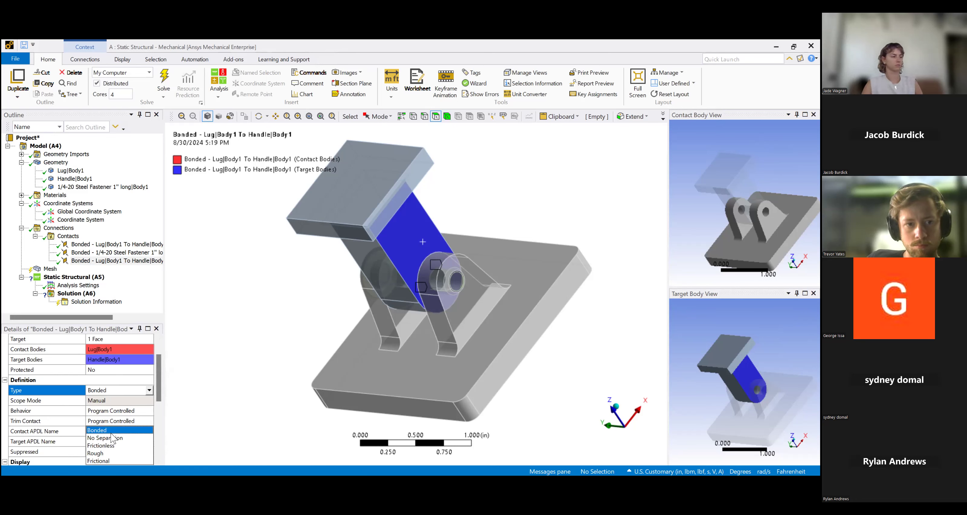
click(150, 391)
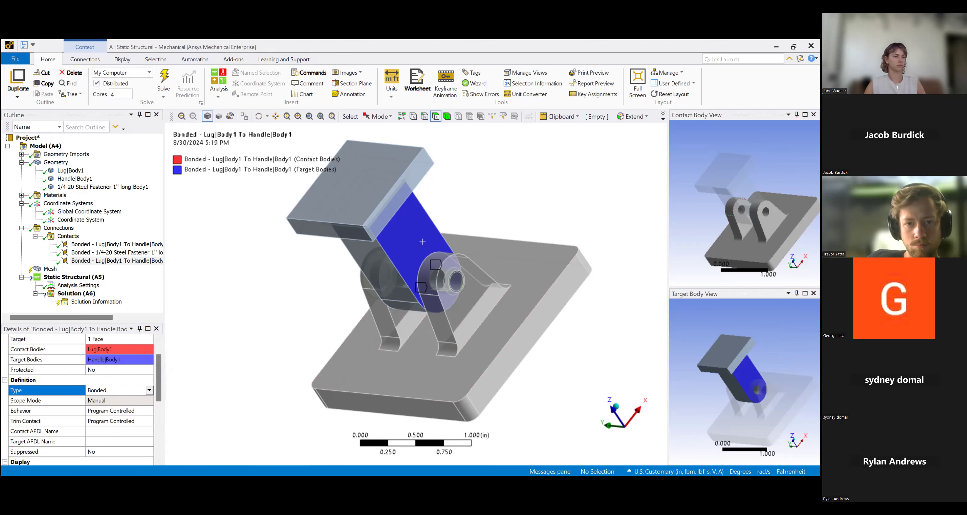
middle_drag(733, 213, 773, 211)
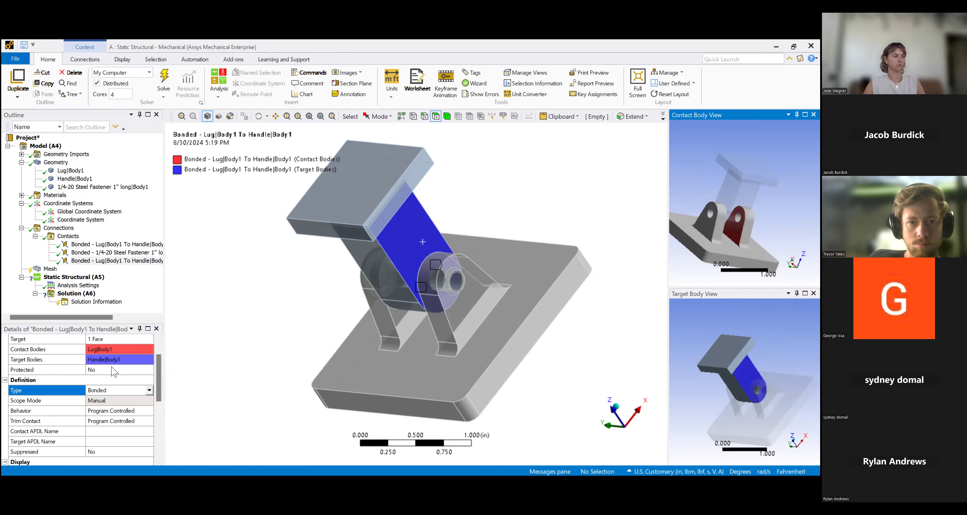
scroll(114, 371, up, 1)
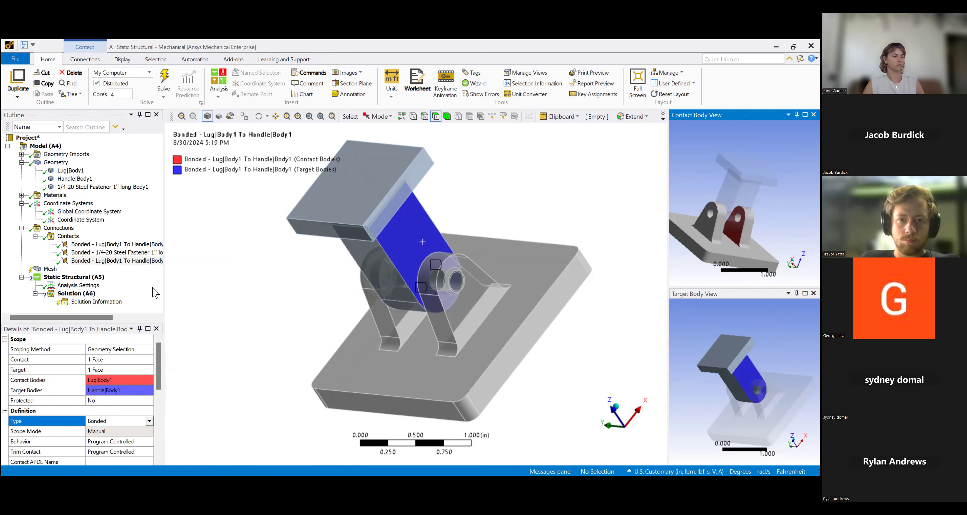
Insert a fourth manual contact region in the Contacts group.
click(84, 231)
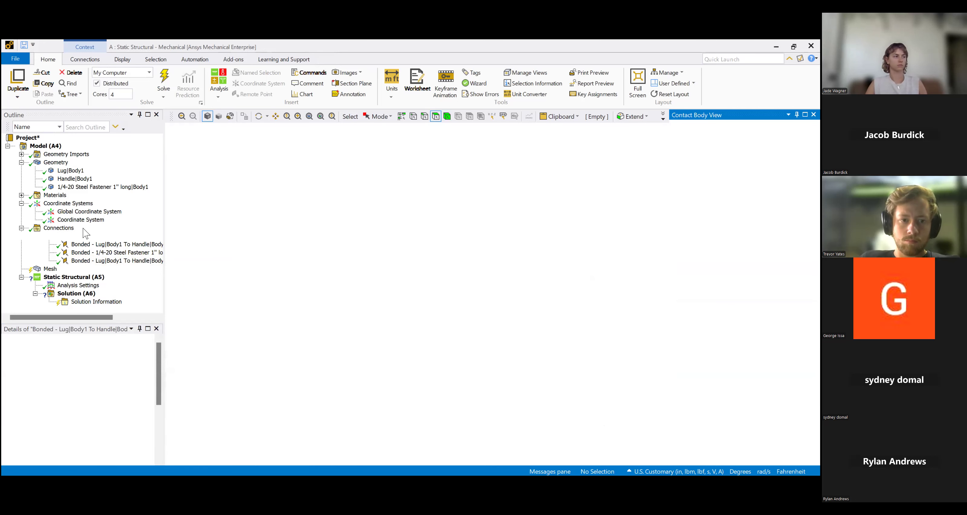
right_click(73, 235)
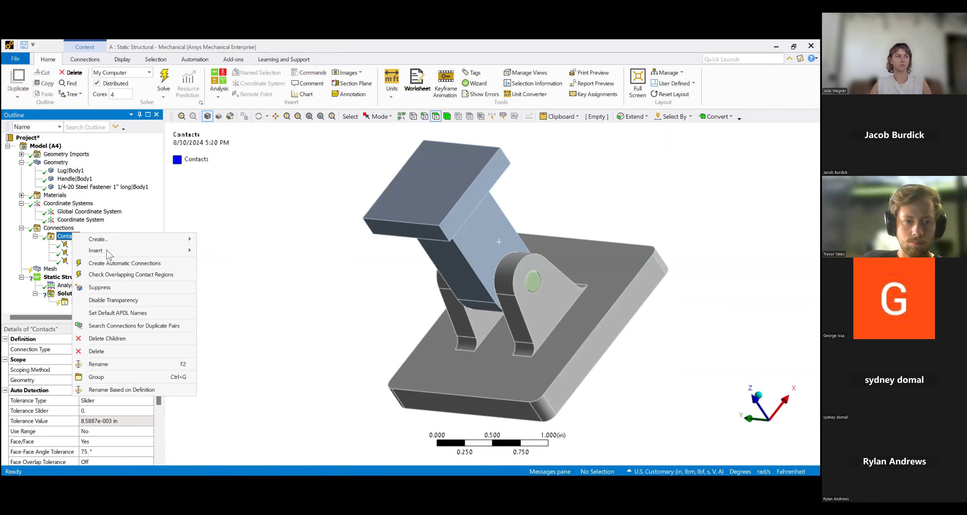
mouse_move(180, 250)
click(225, 262)
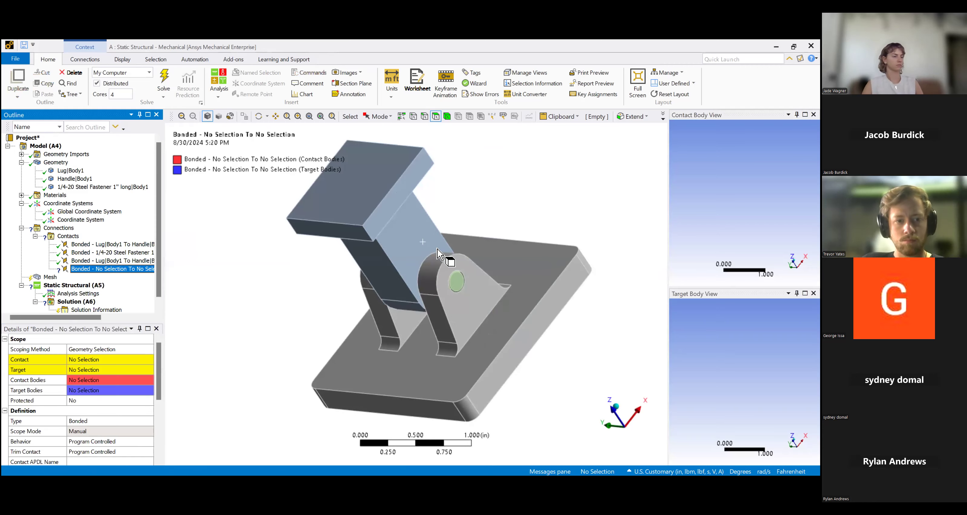
Hide the fastener body to expose the hole in the lug ear on the fastener head side.
middle_drag(416, 294, 360, 201)
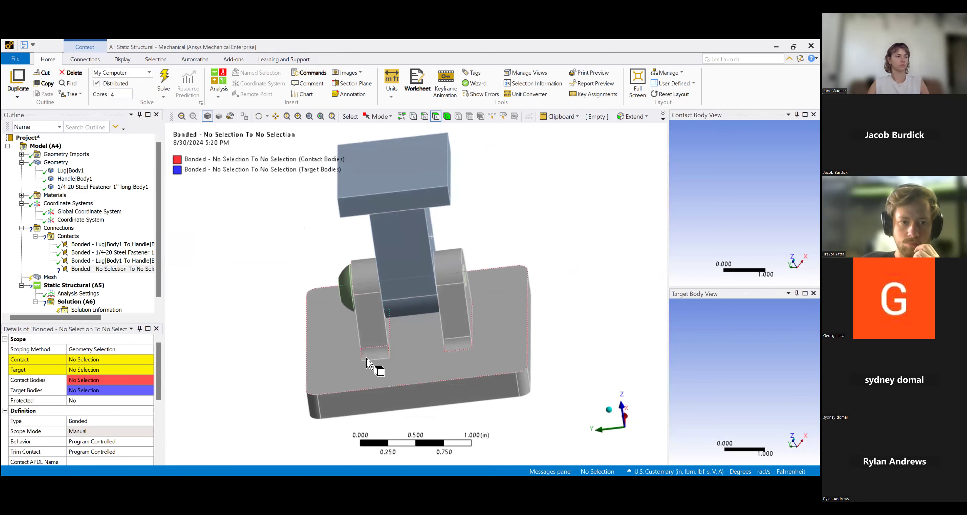
middle_drag(317, 329, 353, 209)
click(446, 116)
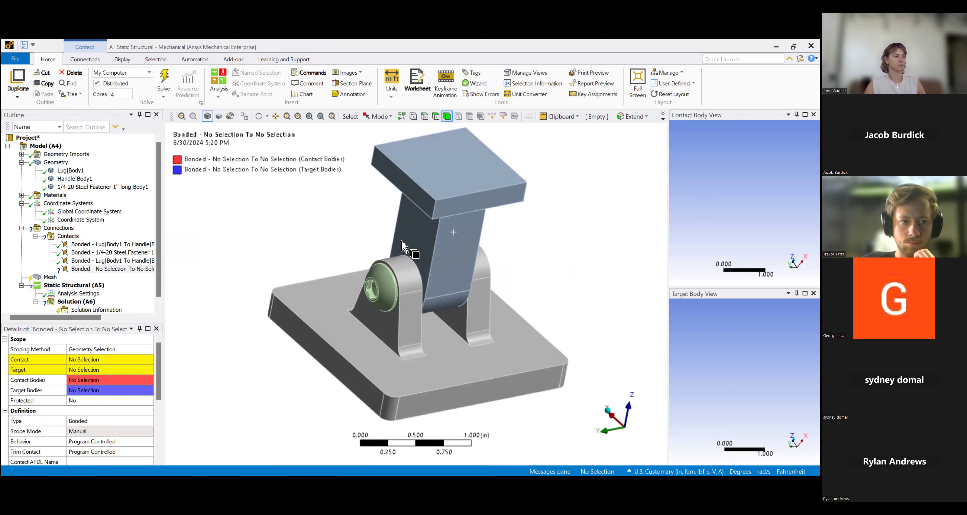
click(378, 281)
right_click(406, 141)
click(409, 103)
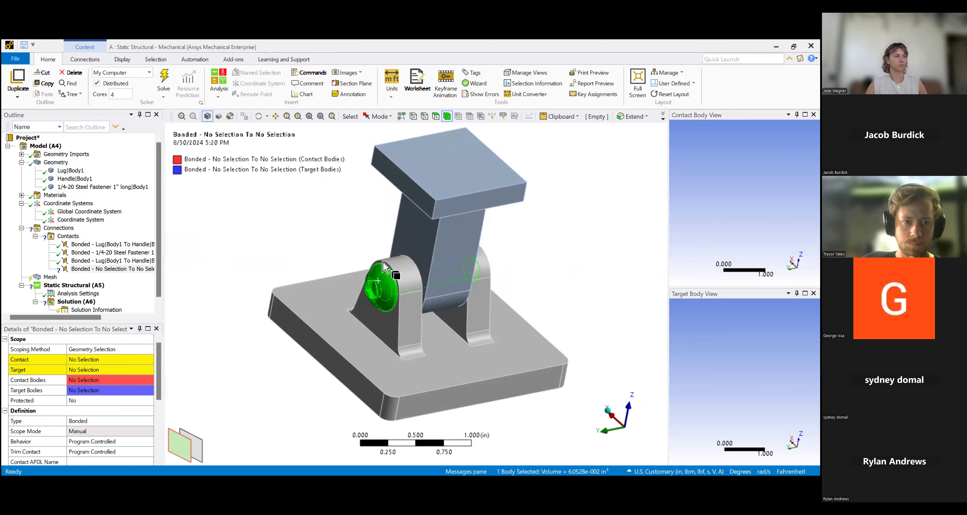
Assign the cylindrical hole face of the lug ear nearest the fastener head as the Contact of the fourth region.
click(87, 361)
scroll(368, 293, up, 3)
click(368, 293)
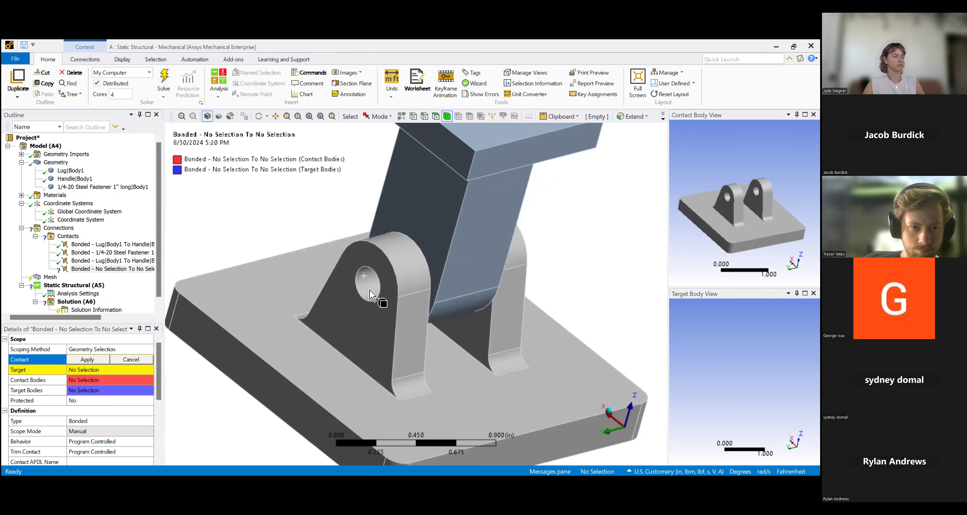
key(ctrl+f)
click(366, 286)
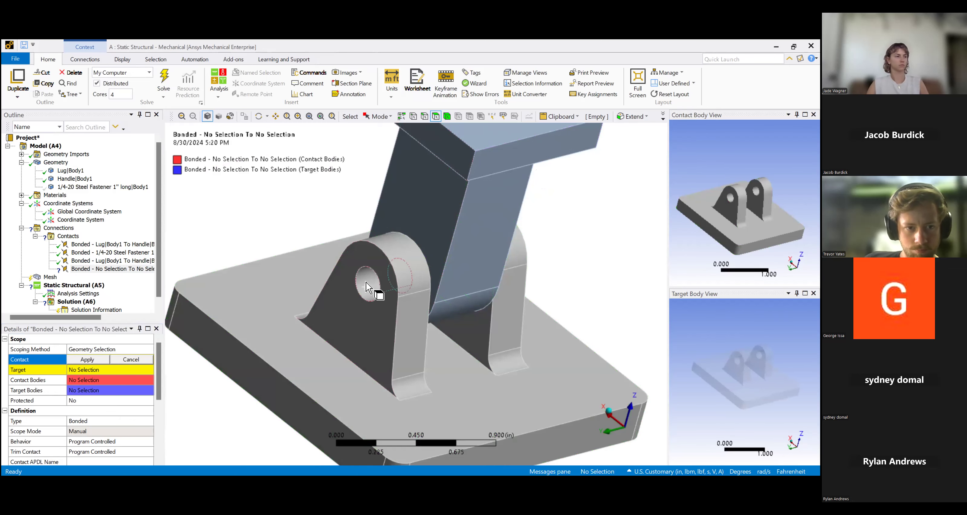
click(87, 359)
Try hiding the lug body, and bring all bodies, including the fastener, back into view.
click(447, 117)
click(248, 336)
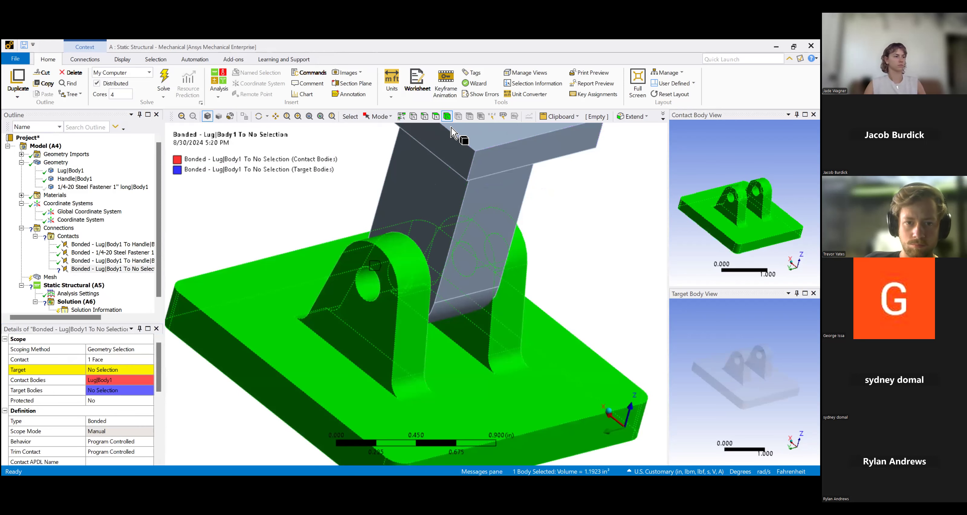
right_click(281, 321)
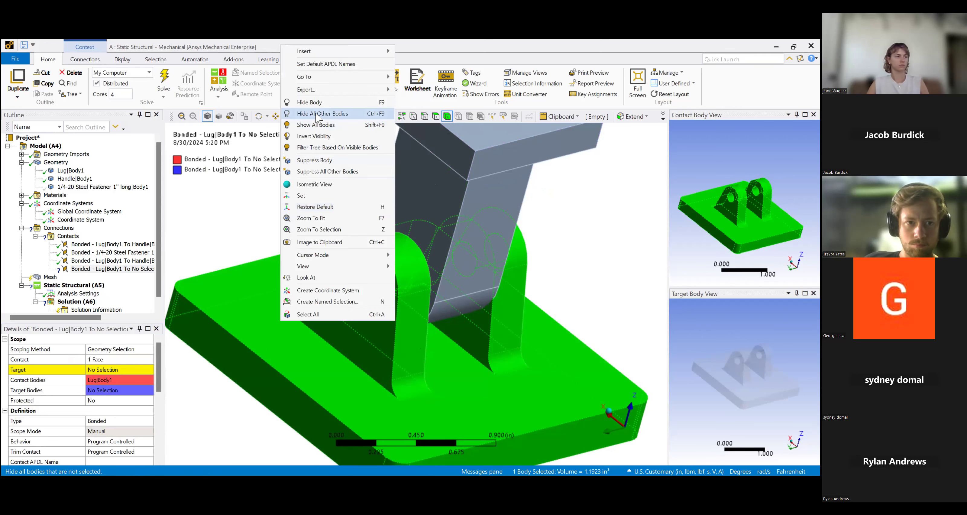
click(312, 102)
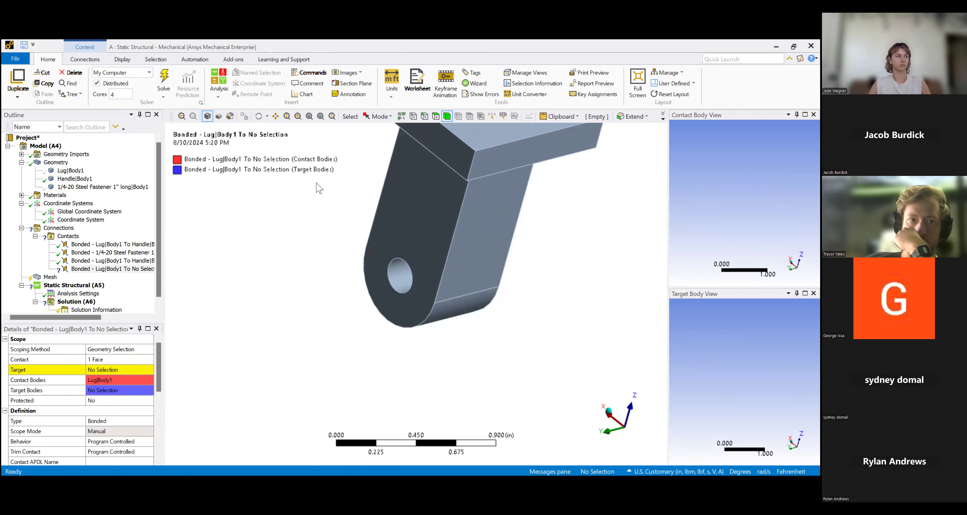
scroll(420, 233, down, 5)
middle_drag(420, 235, 421, 247)
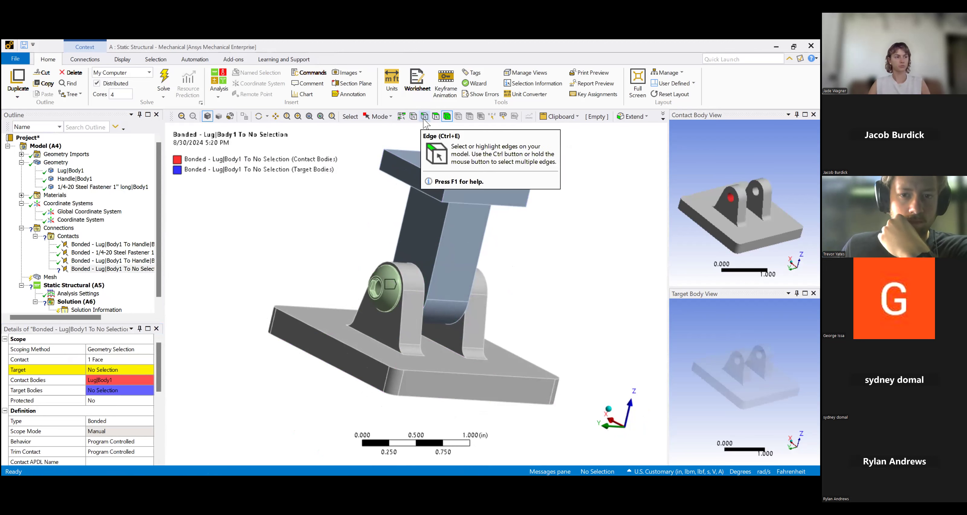
Hide the lug body, leaving the handle and fastener in view.
click(446, 118)
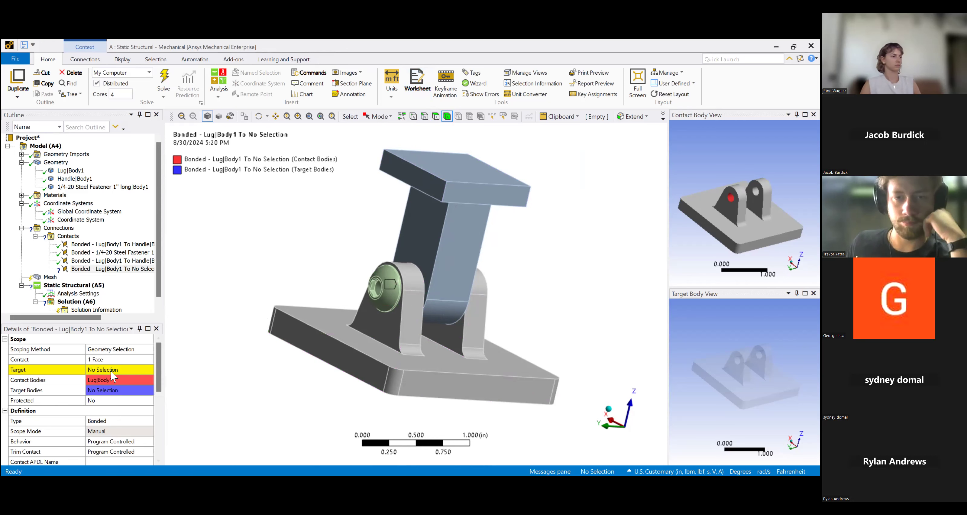
click(305, 328)
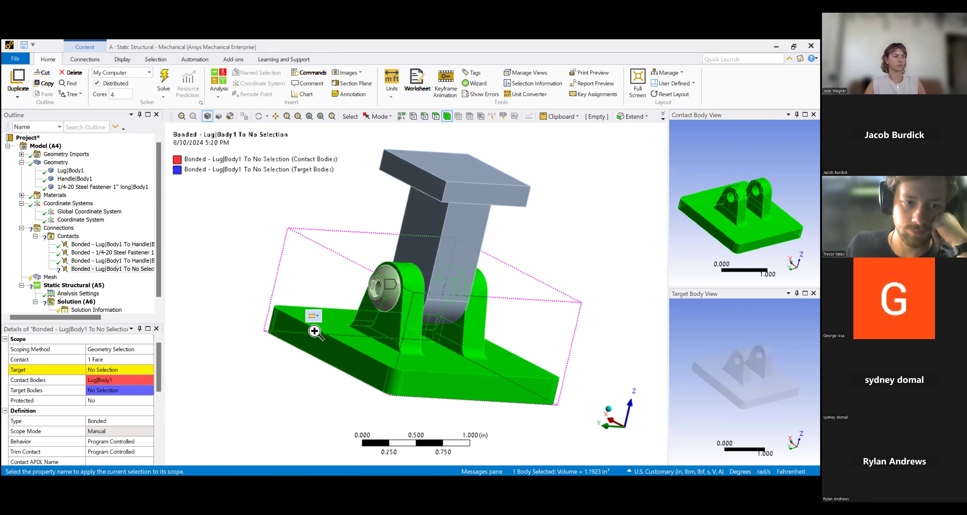
right_click(314, 330)
click(394, 248)
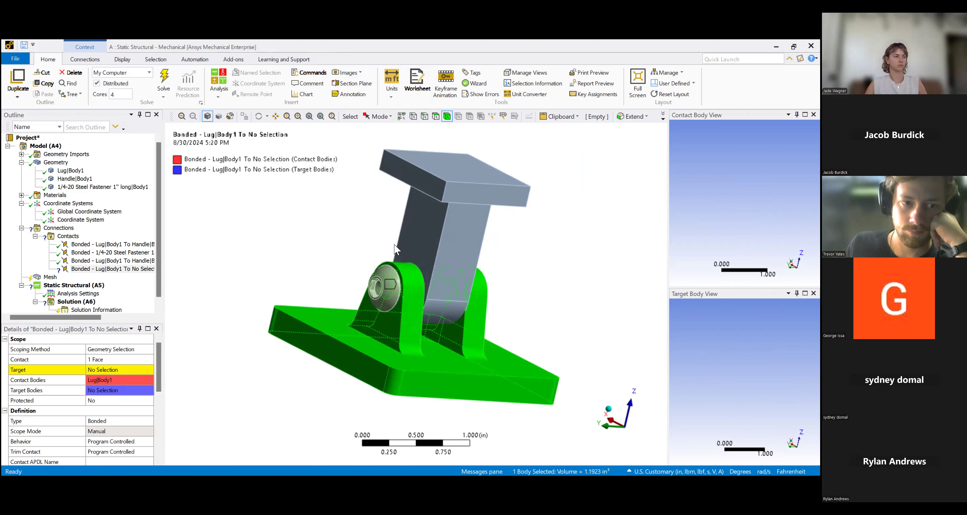
Assign the fastener's cylindrical shank face as the Target of the fourth contact region.
scroll(410, 345, up, 4)
middle_drag(417, 329, 364, 331)
click(98, 369)
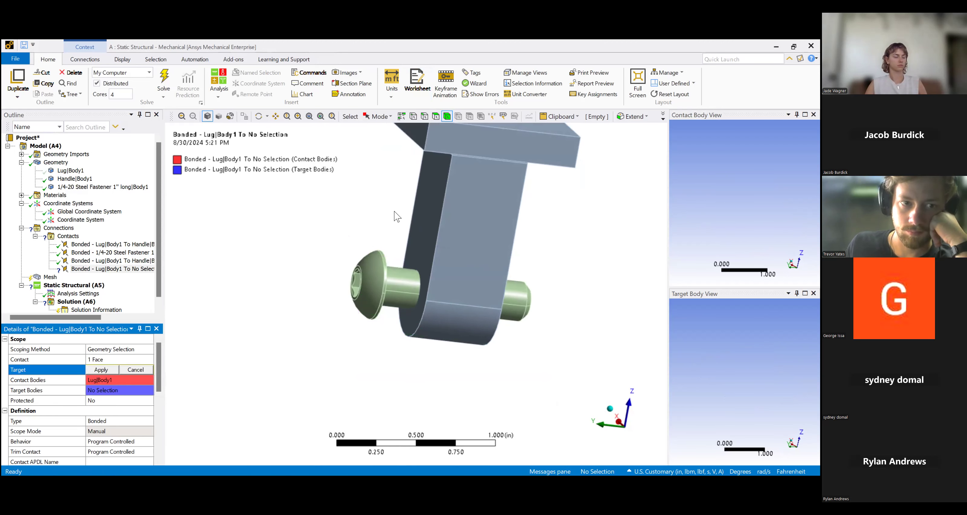
click(398, 282)
click(101, 369)
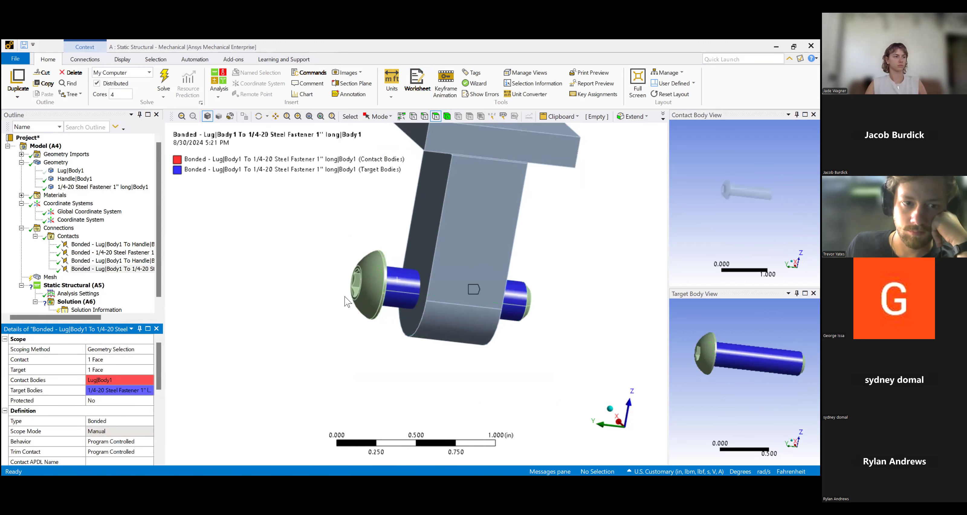
Show all bodies again and insert a fifth manual contact region in the Contacts group.
scroll(345, 296, down, 2)
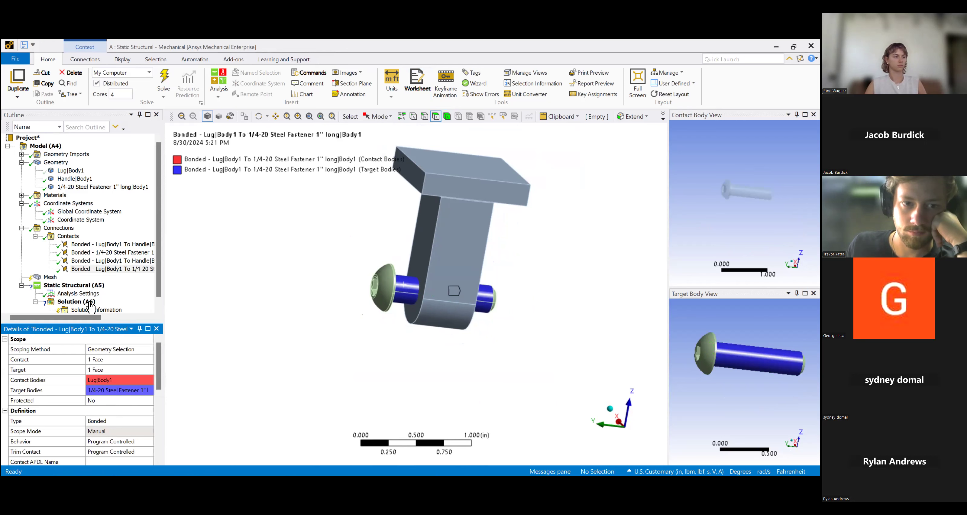
key(alt)
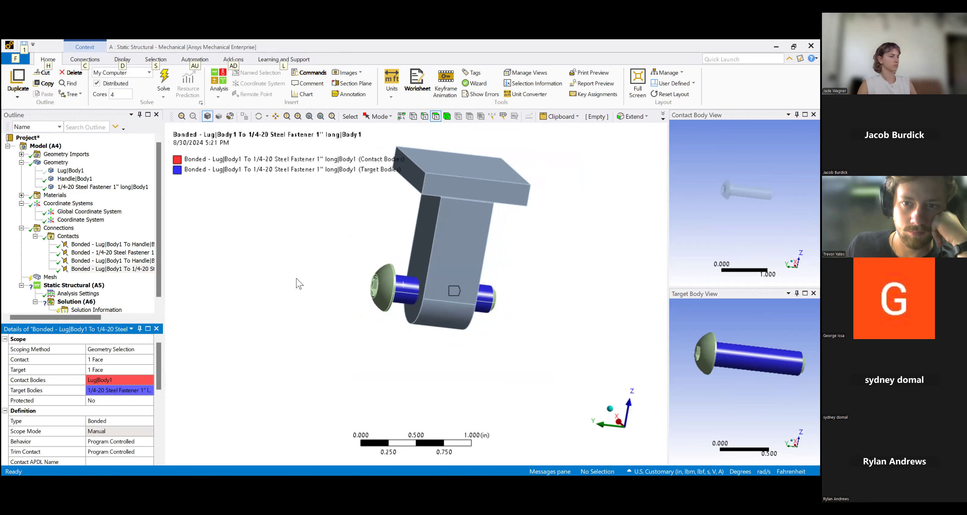
key(alt)
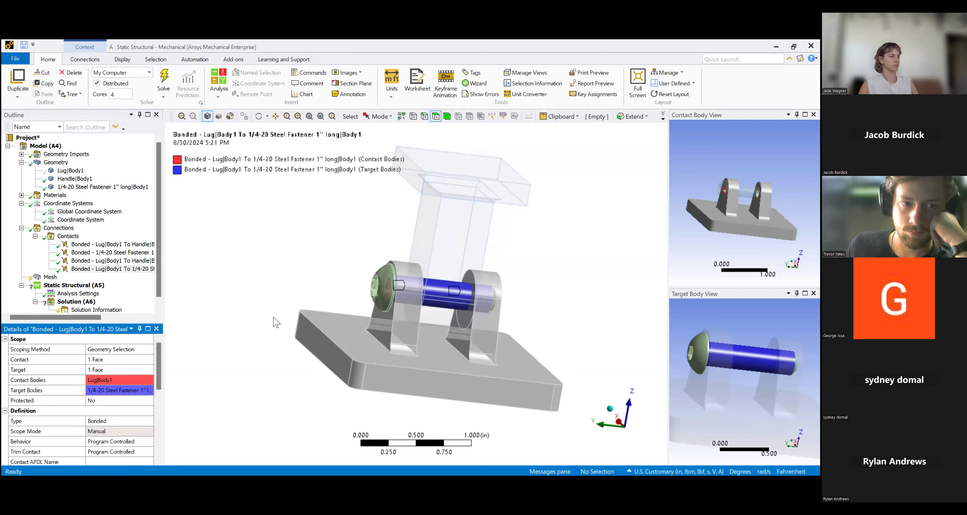
right_click(74, 236)
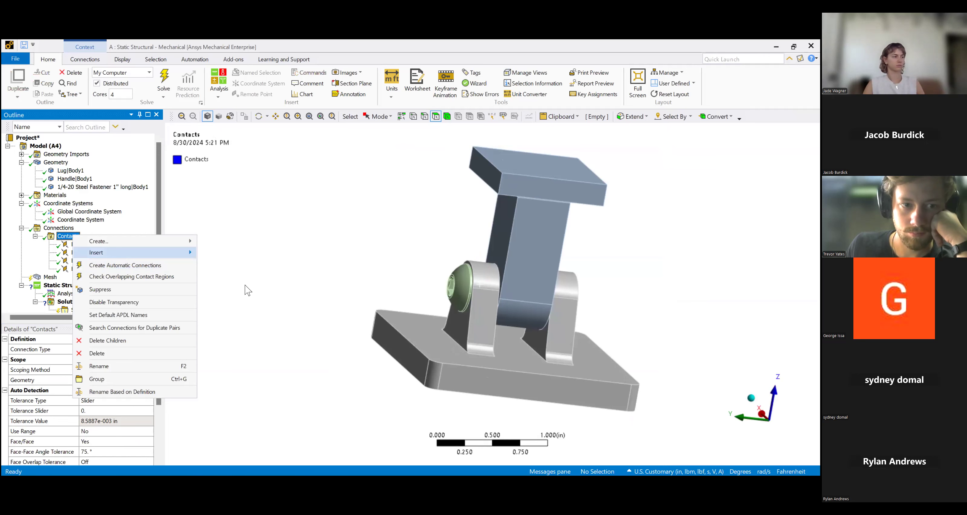
click(240, 263)
Hide the fastener body to expose the hole in the lug ear opposite the fastener head.
middle_drag(461, 335, 465, 239)
scroll(486, 333, up, 2)
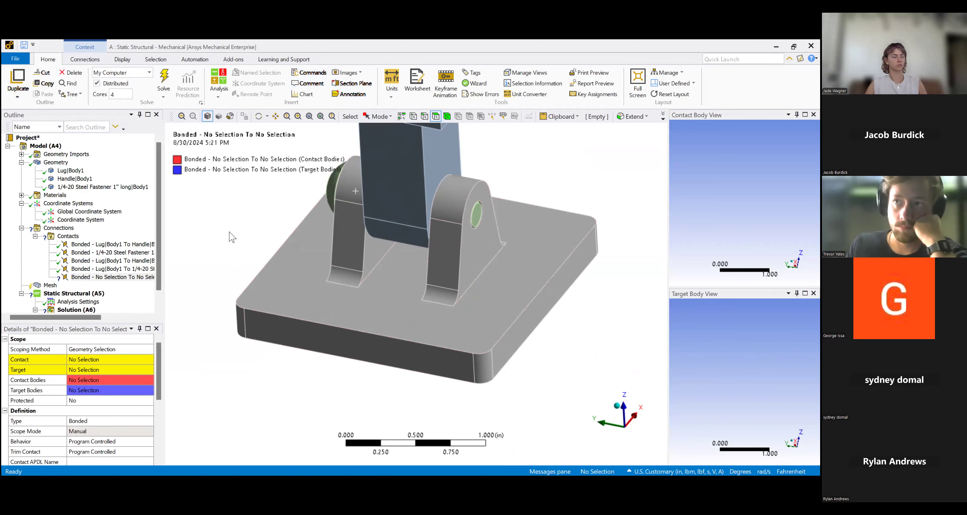
click(447, 116)
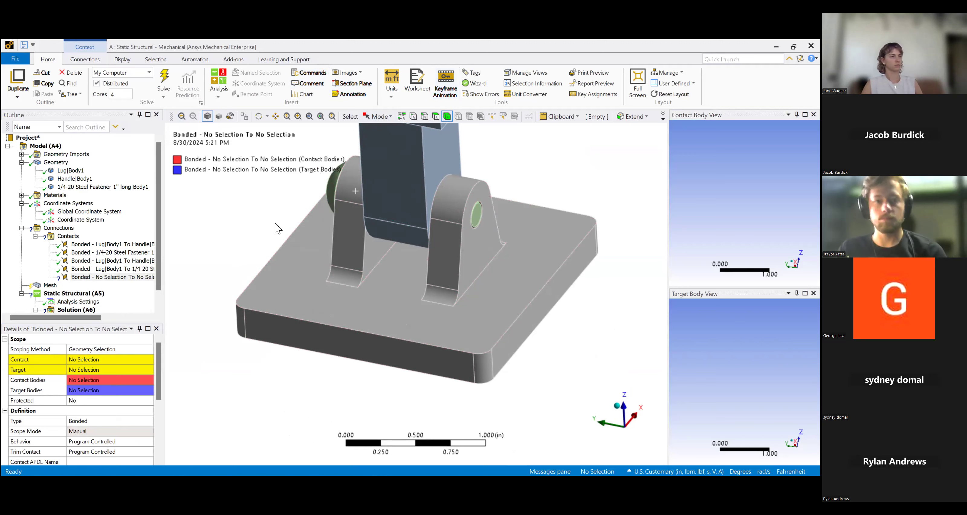
right_click(332, 188)
click(361, 243)
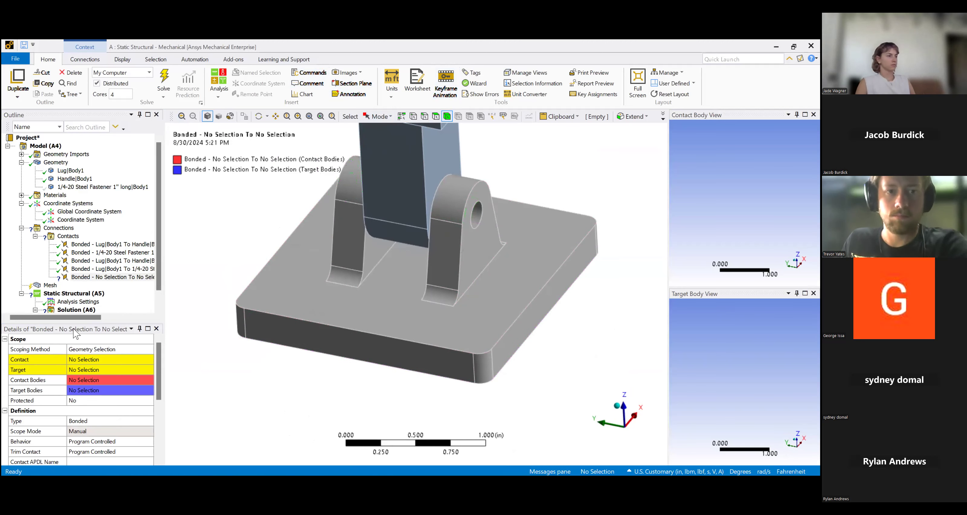
Assign the cylindrical hole face of the lug ear farthest from the fastener head as the Contact of the fifth region.
click(77, 360)
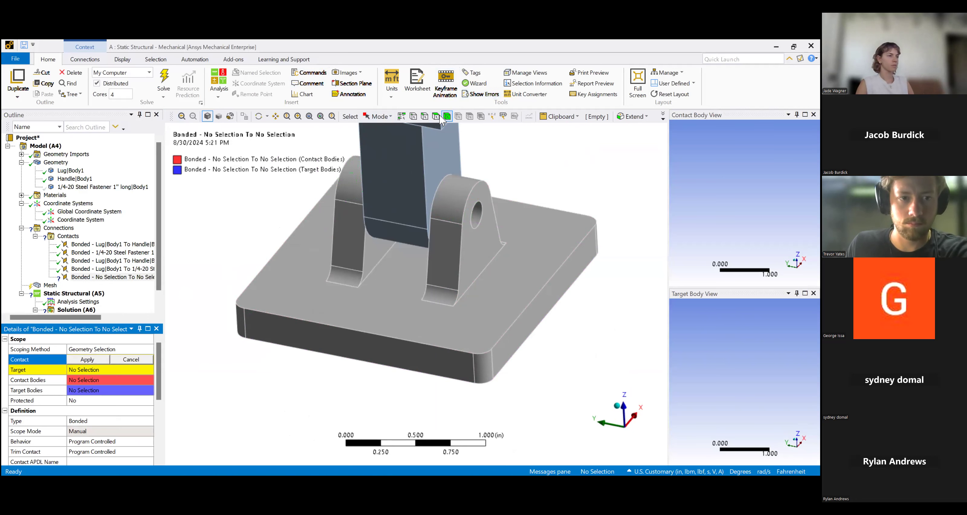
click(476, 217)
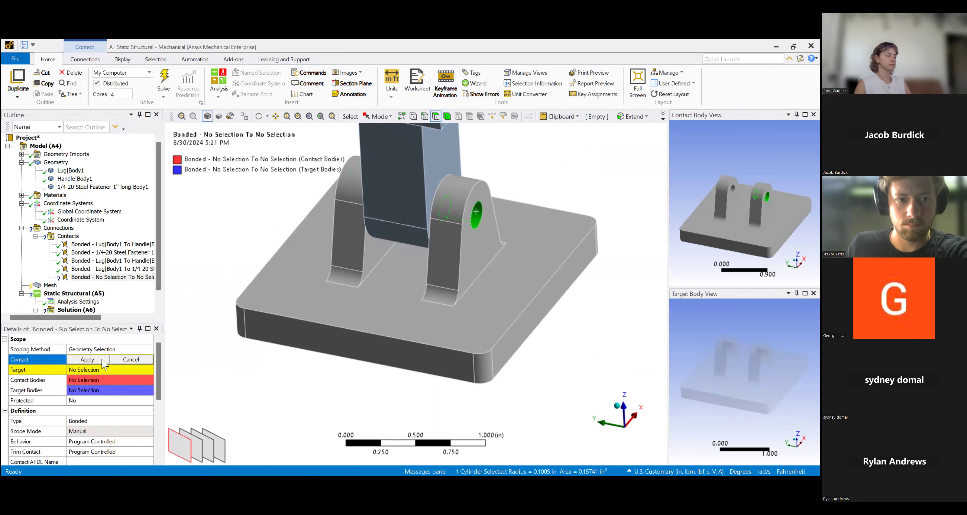
click(87, 359)
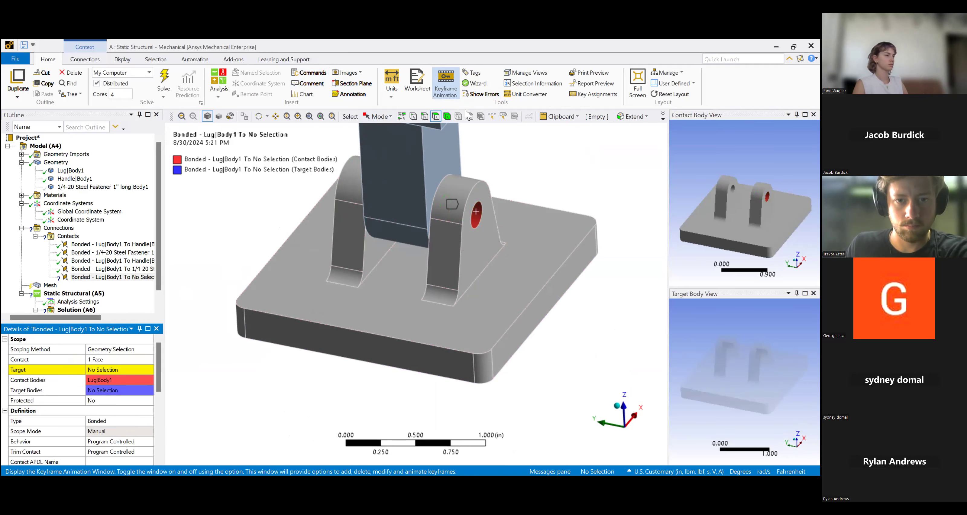
Restore the visibility of the fastener and hide the lug body to expose the fastener's shank.
key(ctrl+b)
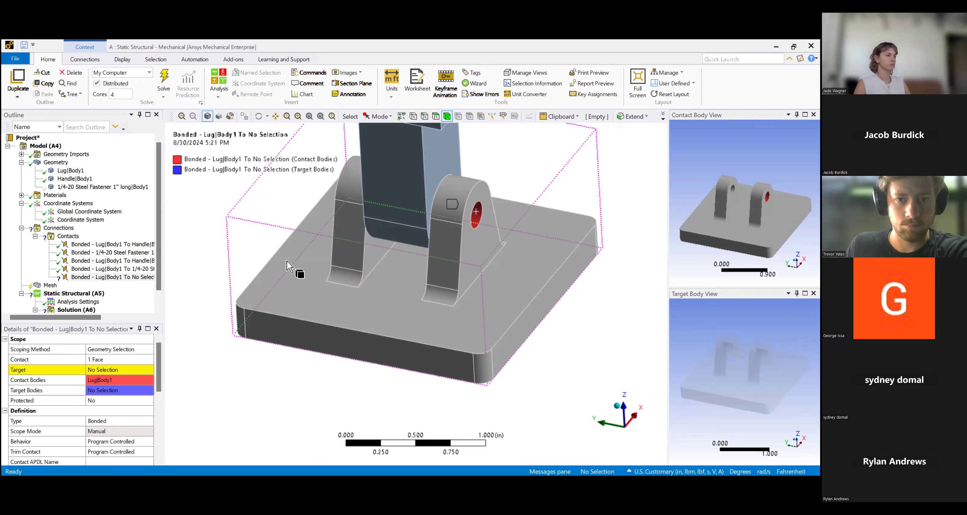
click(476, 211)
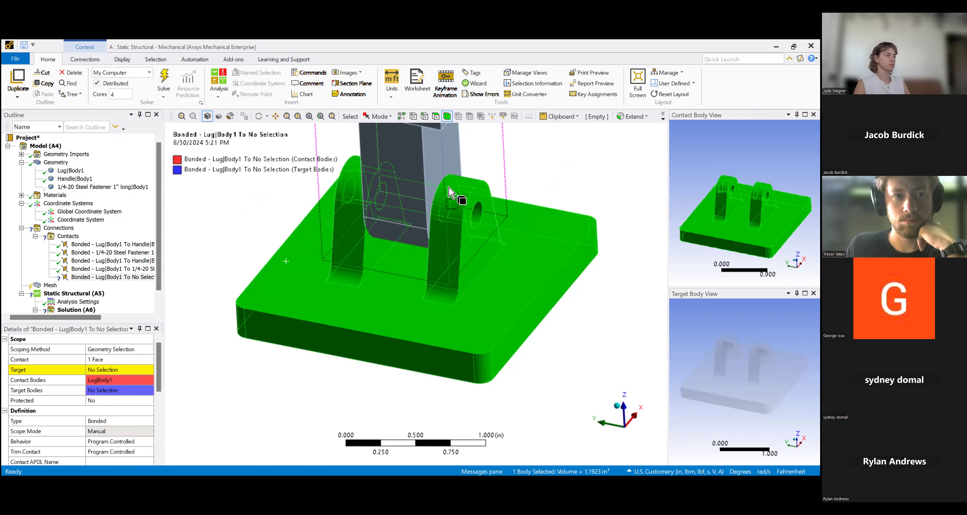
click(236, 283)
key(shift+F9)
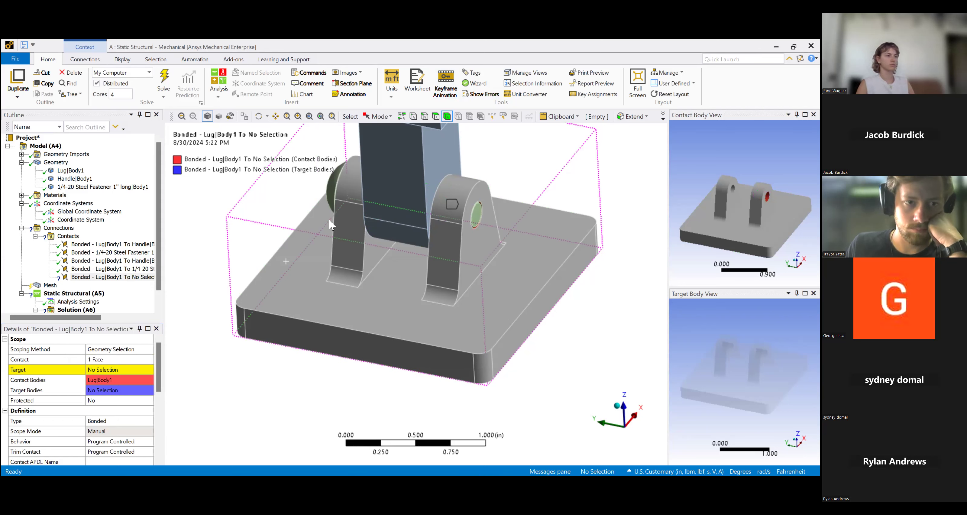
key(F9)
Assign the fastener's cylindrical shank face as the Target of the fifth contact region.
click(435, 117)
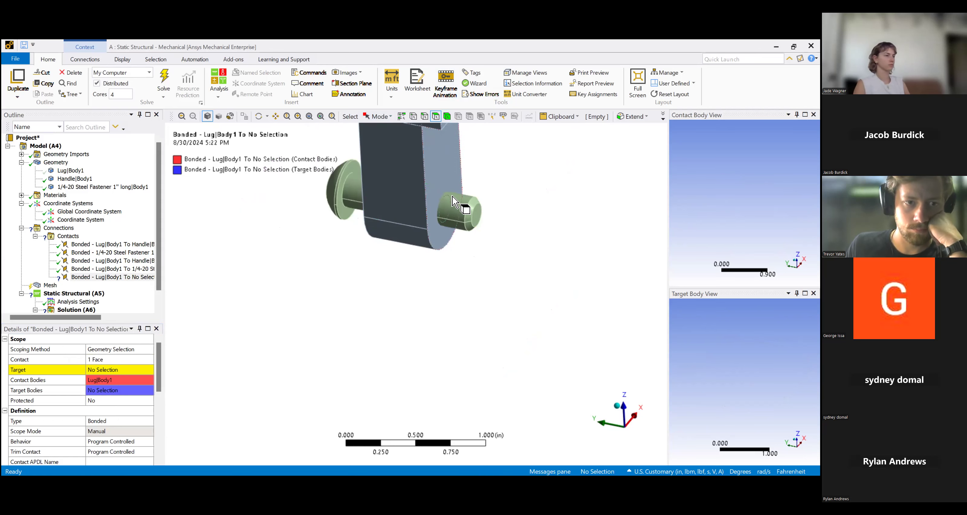
click(131, 369)
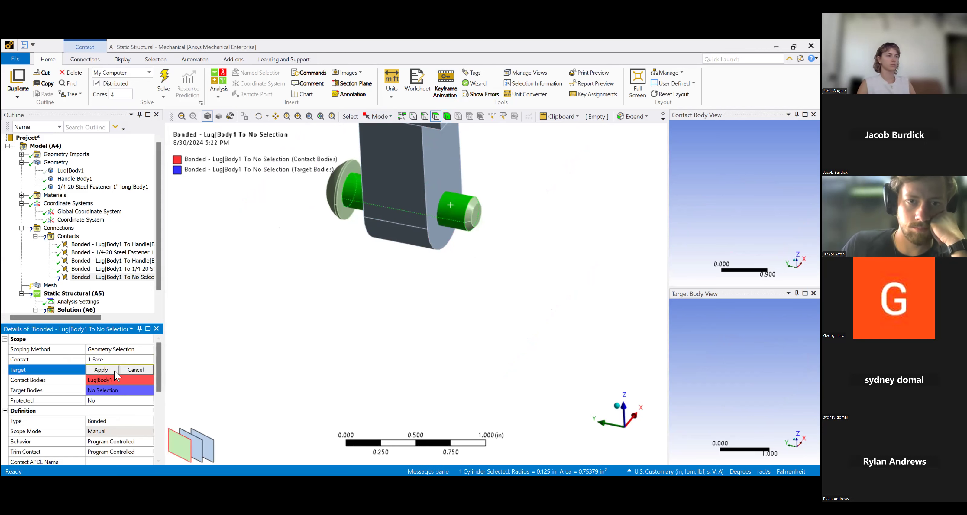
click(99, 370)
Review the bonded contact regions between the lug, handle and fastener, checking the faces assigned to their contact and target sides.
scroll(469, 242, down, 5)
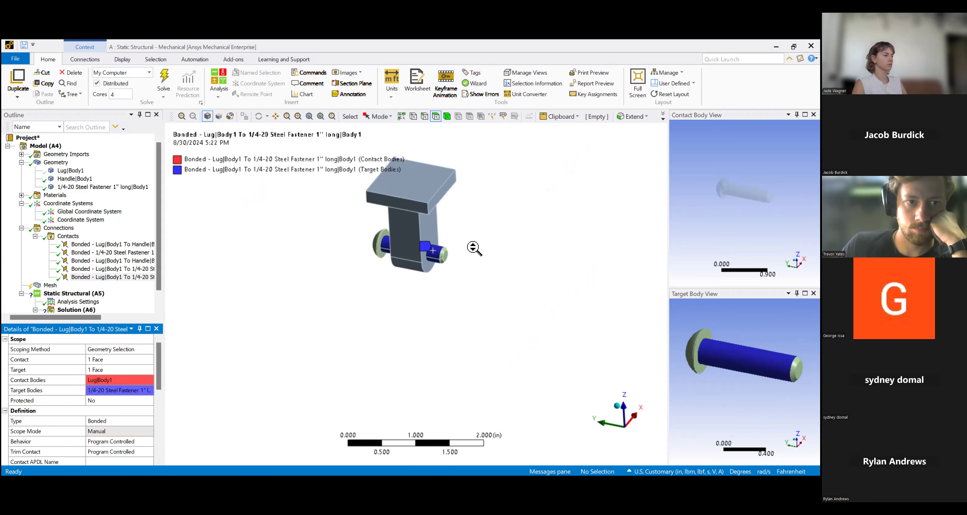
ctrl+middle_drag(478, 259, 463, 274)
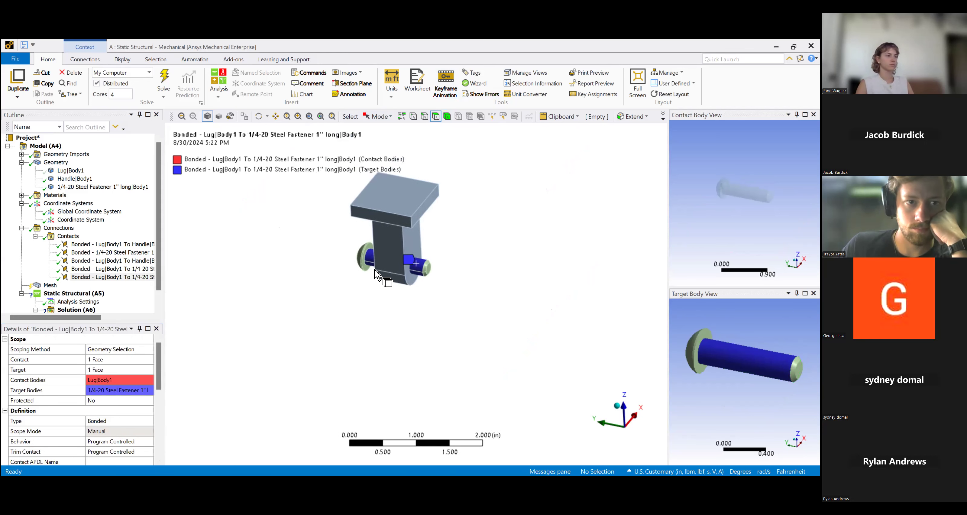
click(97, 245)
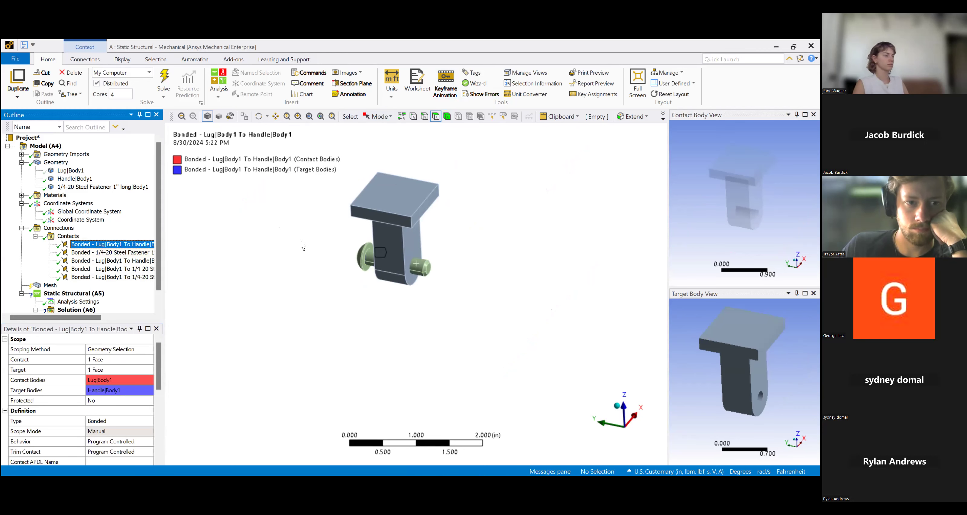
middle_drag(328, 315, 412, 311)
click(96, 252)
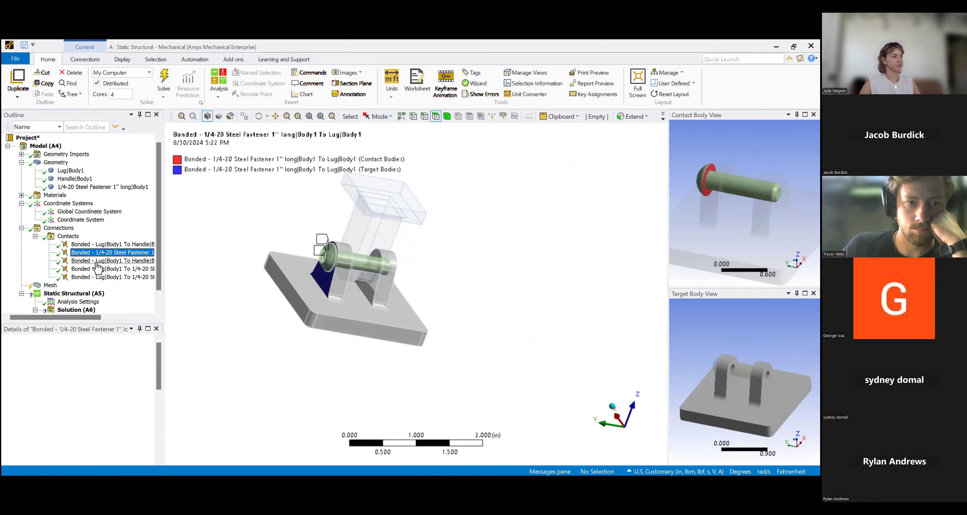
click(98, 262)
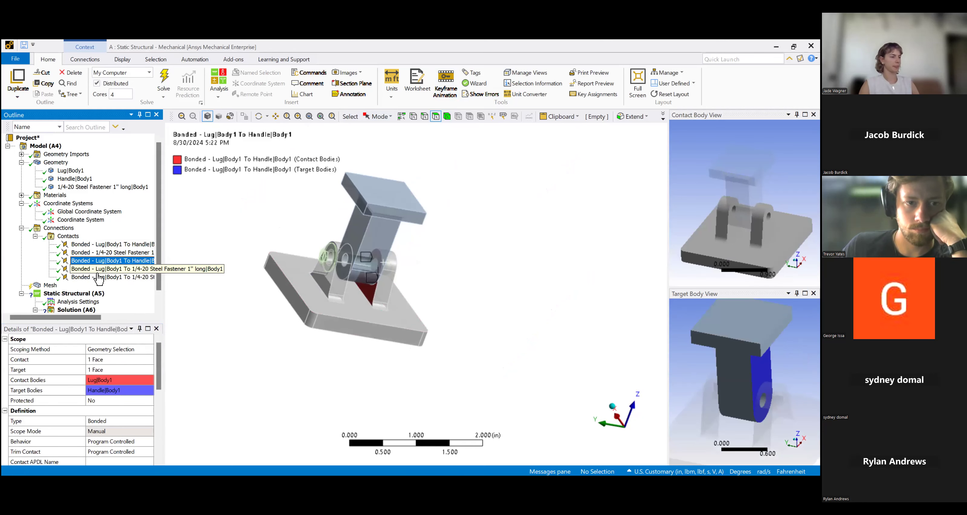
click(99, 278)
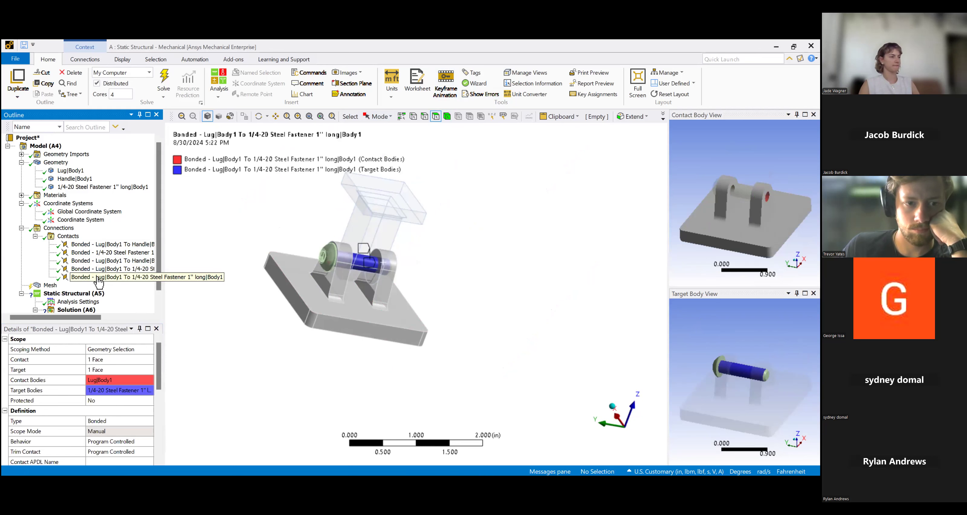
scroll(312, 235, down, 1)
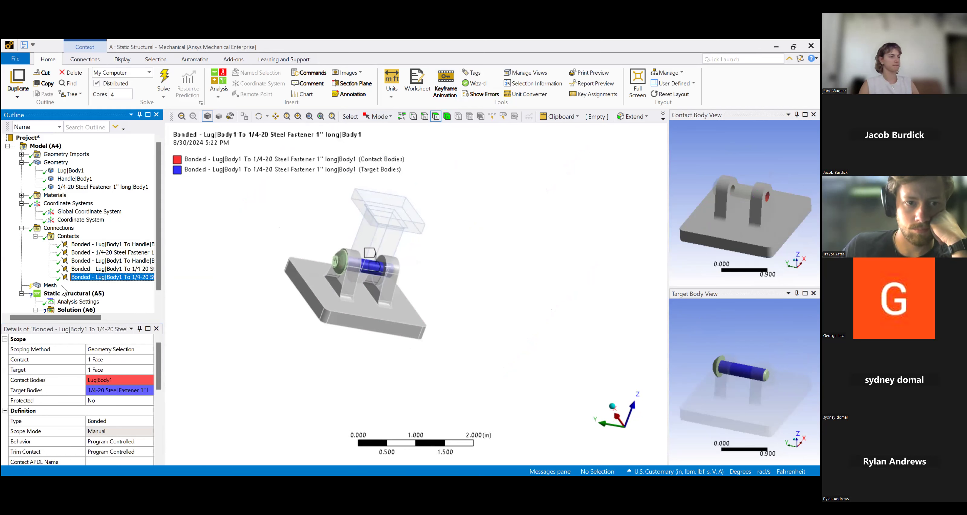
Generate the mesh for the whole assembly with the default element size and examine it around the lug's base and ears.
scroll(107, 262, down, 1)
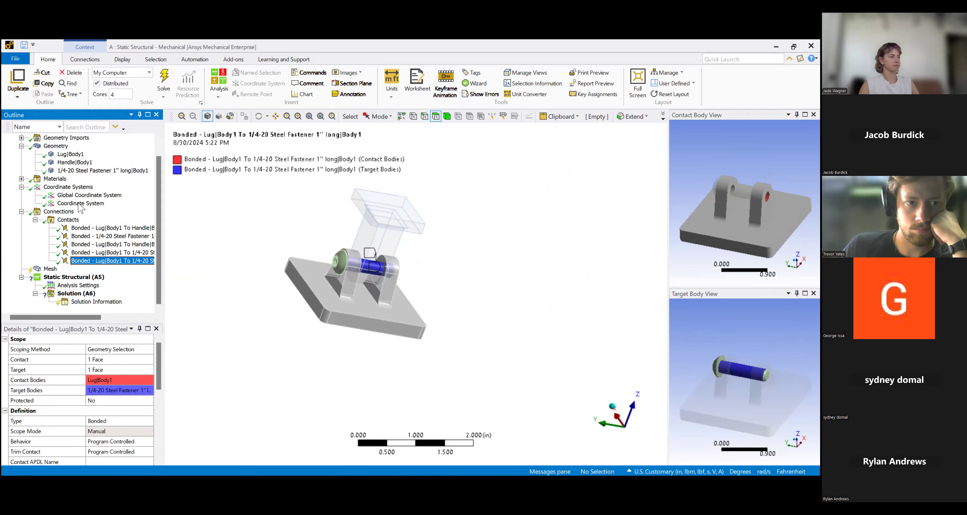
click(48, 269)
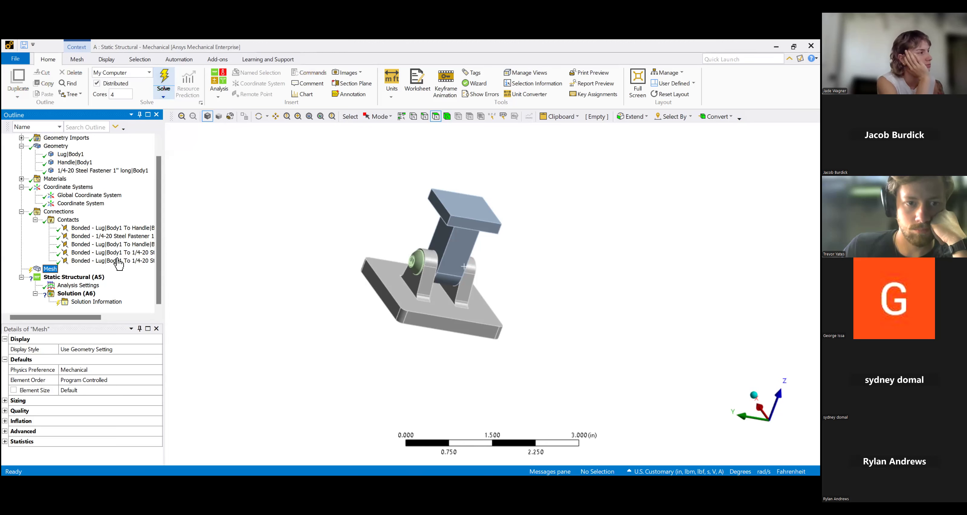
right_click(52, 269)
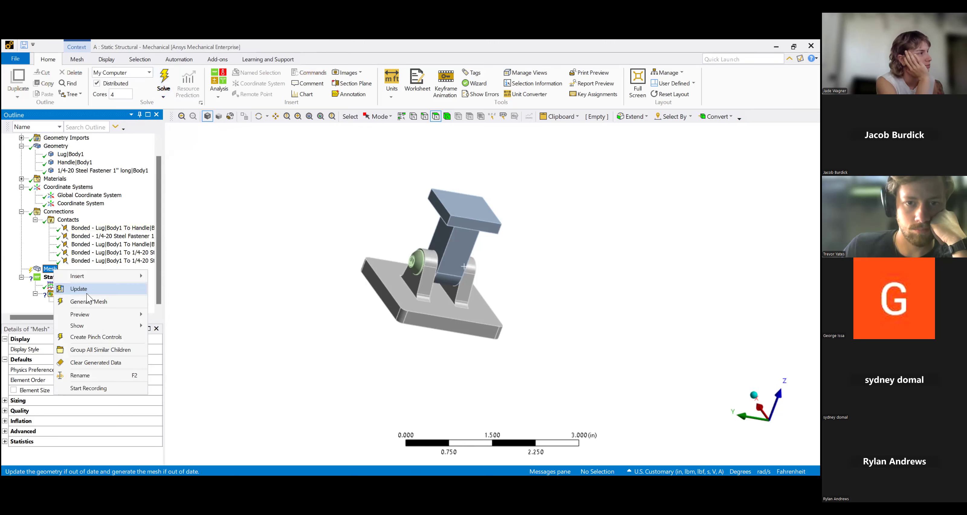
click(84, 293)
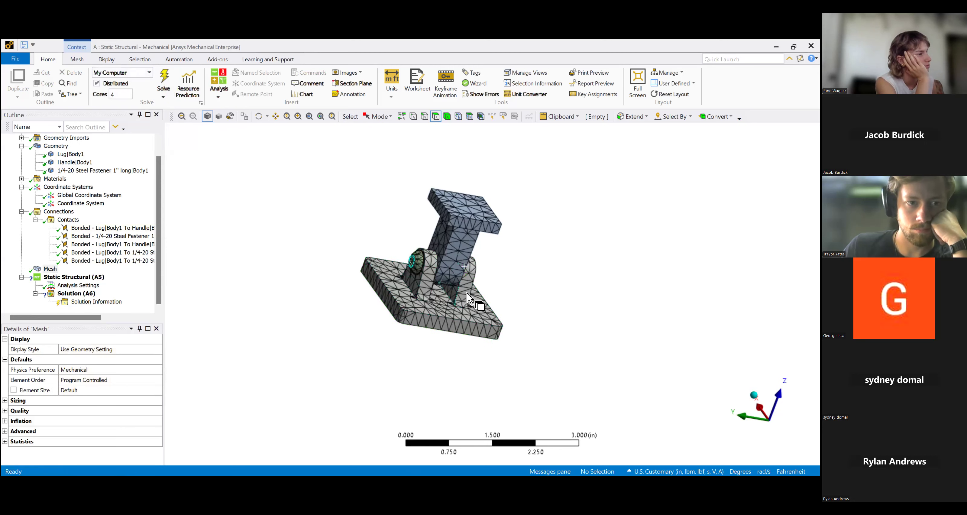
middle_drag(427, 300, 435, 314)
scroll(434, 311, up, 3)
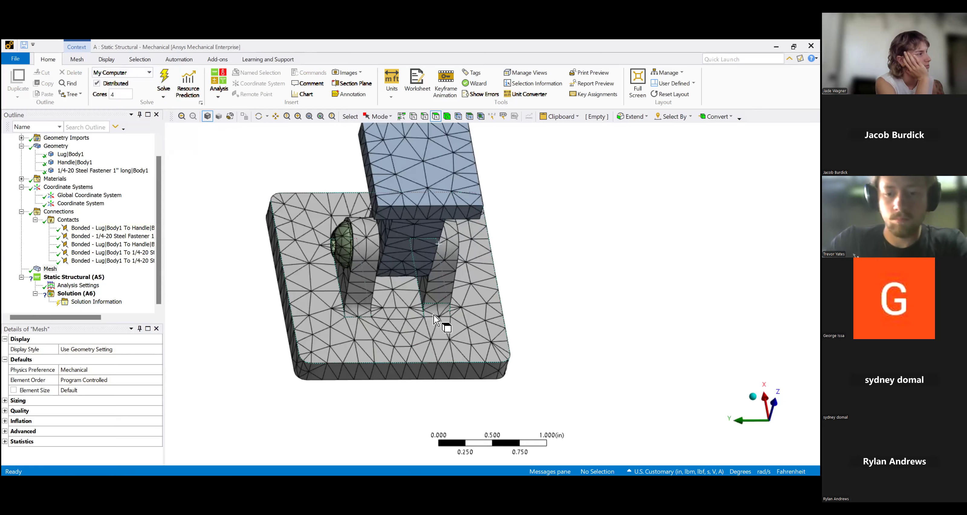
scroll(443, 319, up, 5)
scroll(312, 315, down, 5)
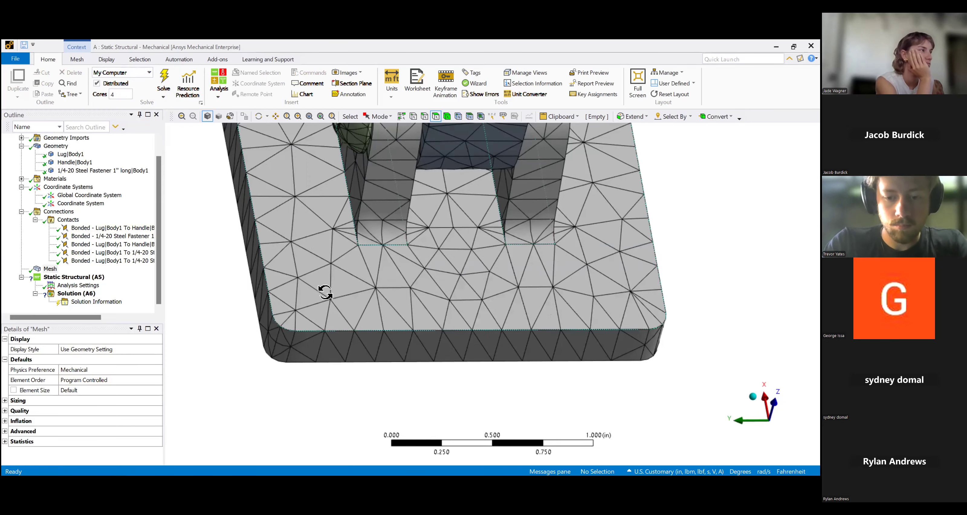
middle_drag(350, 356, 345, 371)
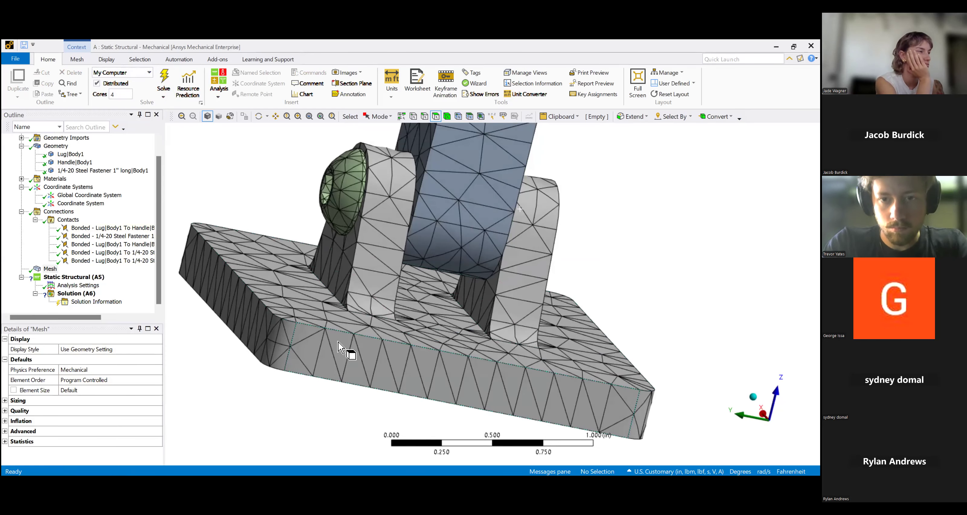
Examine the mesh on the base plate and at the fillets where the lug ears meet it.
mouse_move(345, 339)
middle_down()
mouse_move(409, 318)
mouse_move(465, 318)
mouse_move(347, 324)
middle_up()
scroll(366, 307, up, 1)
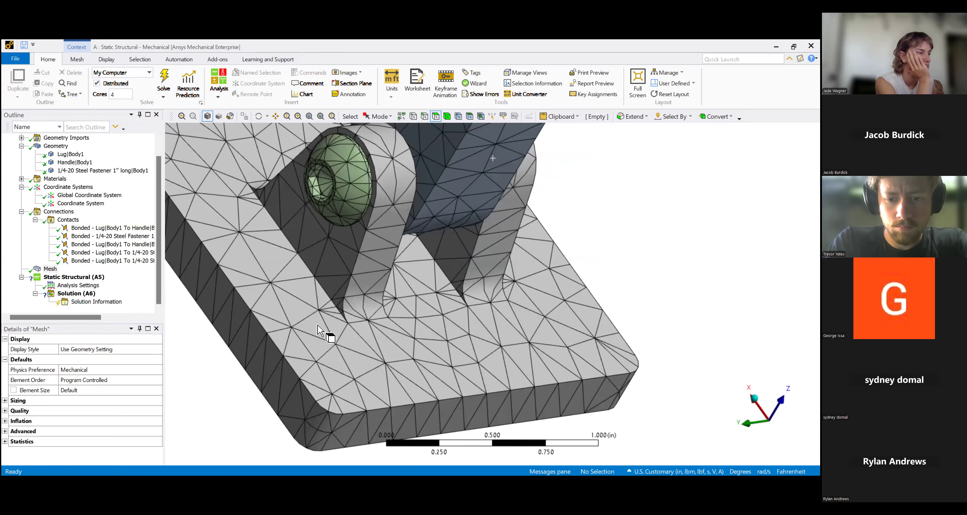
scroll(413, 303, up, 1)
scroll(458, 300, up, 4)
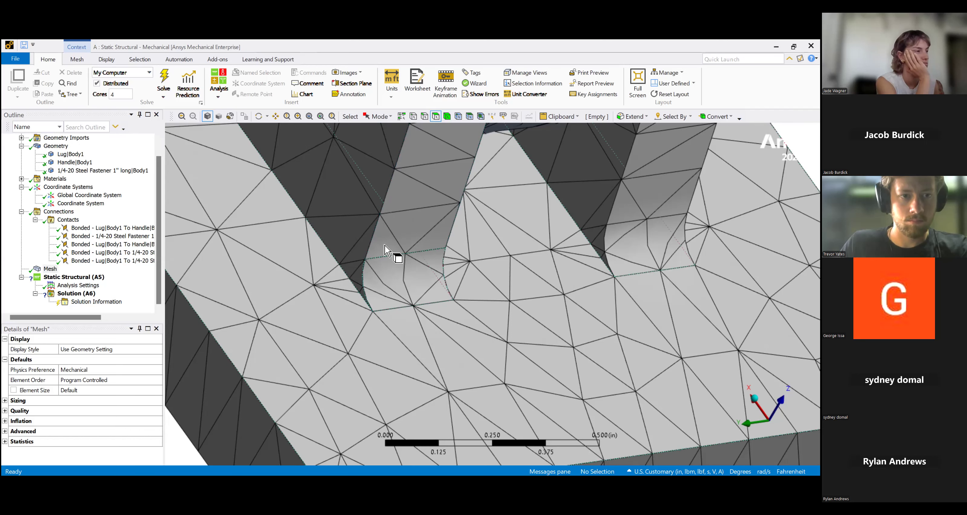
scroll(456, 262, down, 6)
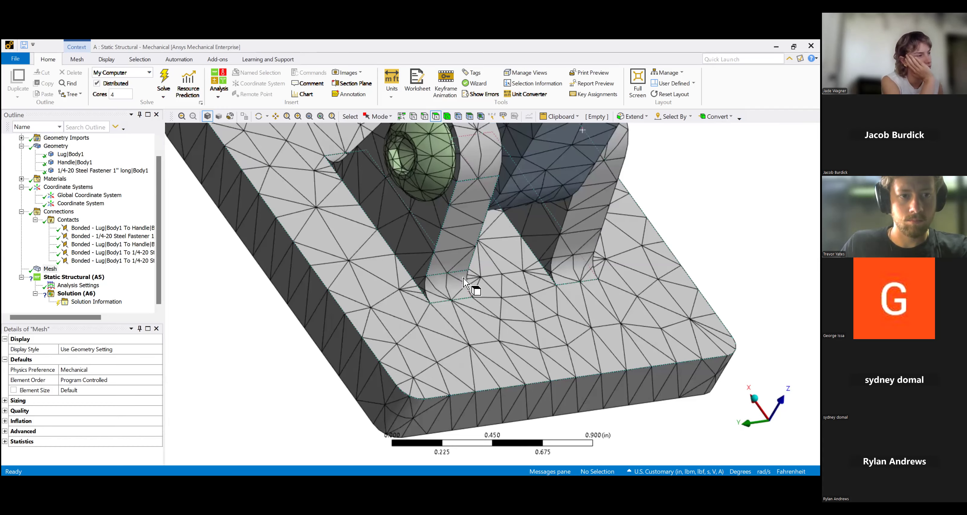
middle_drag(420, 285, 394, 286)
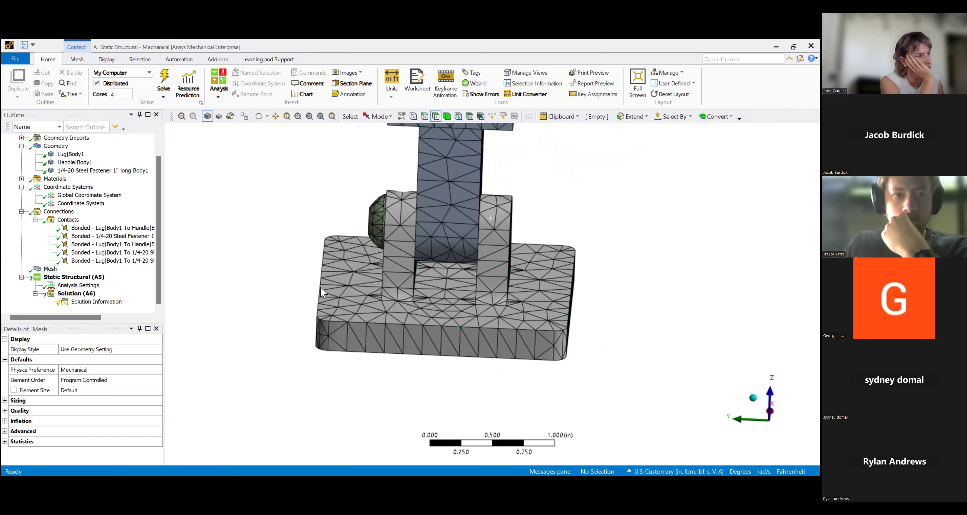
middle_drag(320, 287, 320, 298)
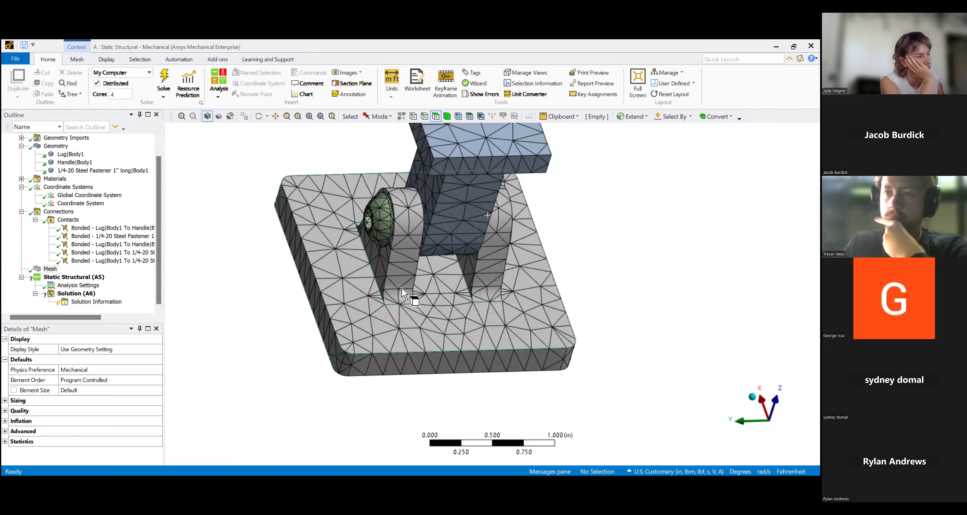
middle_drag(456, 338, 450, 325)
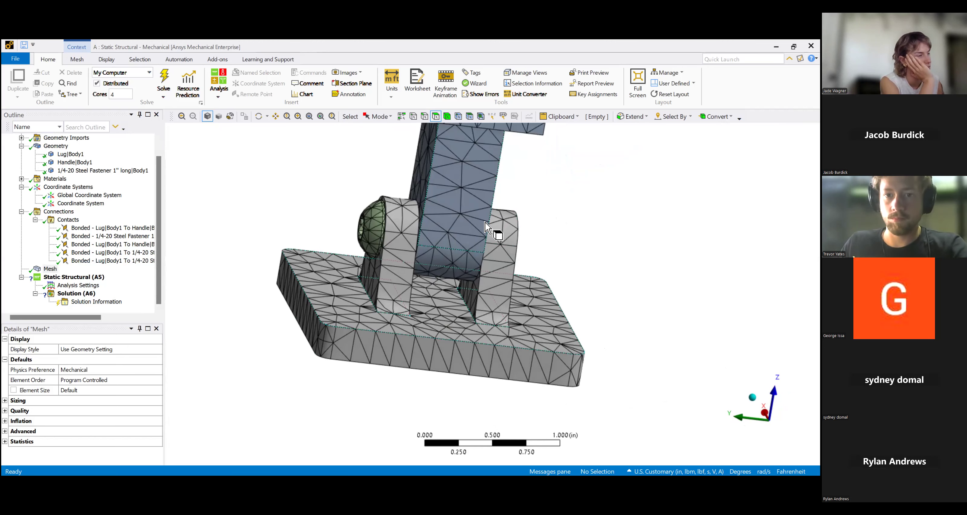
Examine the mesh between the two lug ears and around the handle from several sides.
scroll(485, 222, down, 2)
middle_drag(488, 240, 456, 239)
scroll(456, 238, up, 2)
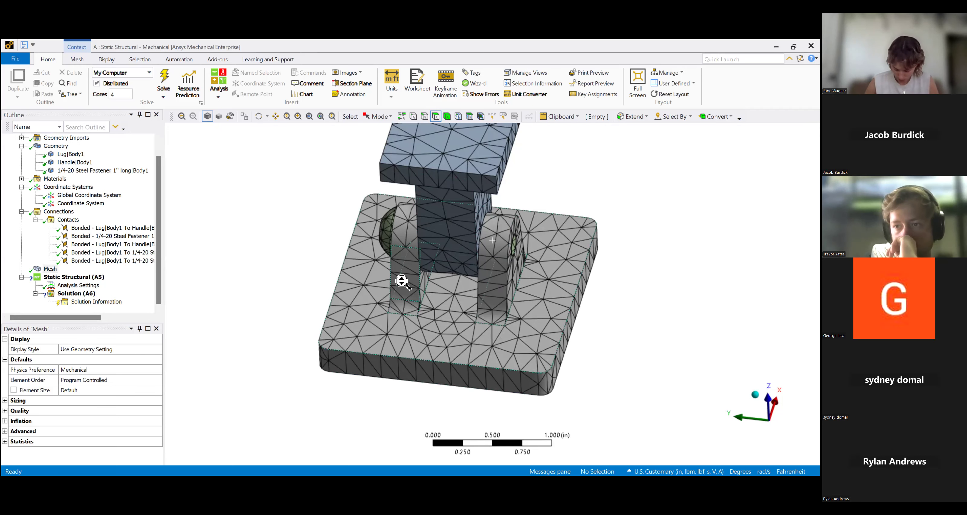
scroll(404, 282, up, 4)
scroll(325, 280, up, 3)
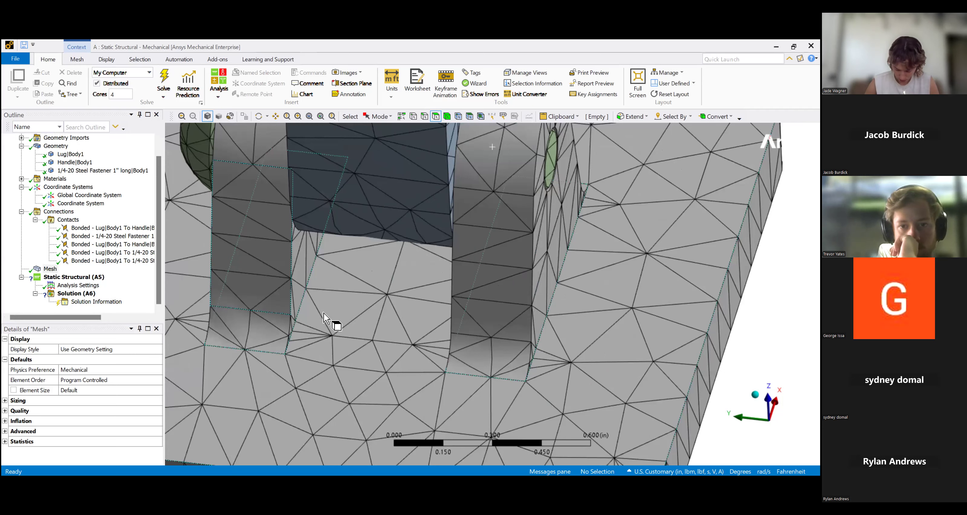
scroll(332, 300, down, 3)
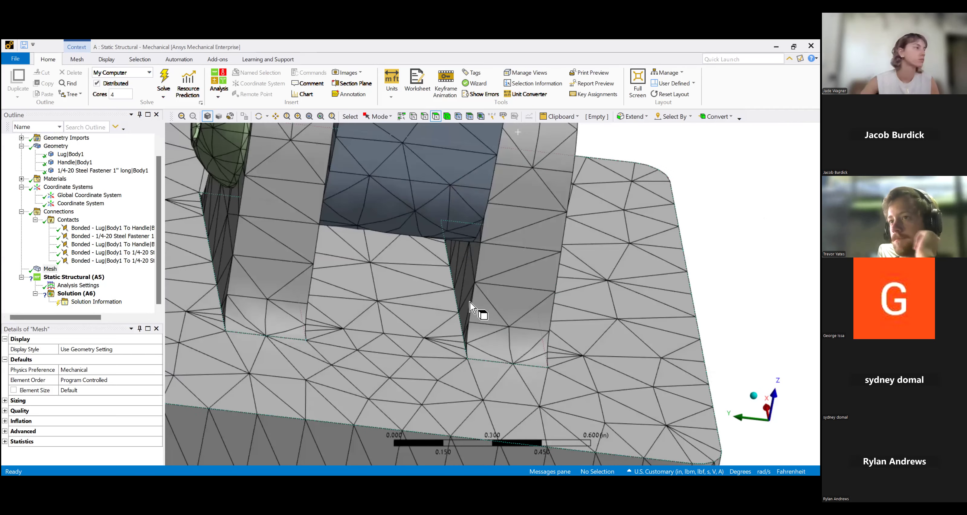
scroll(478, 262, up, 2)
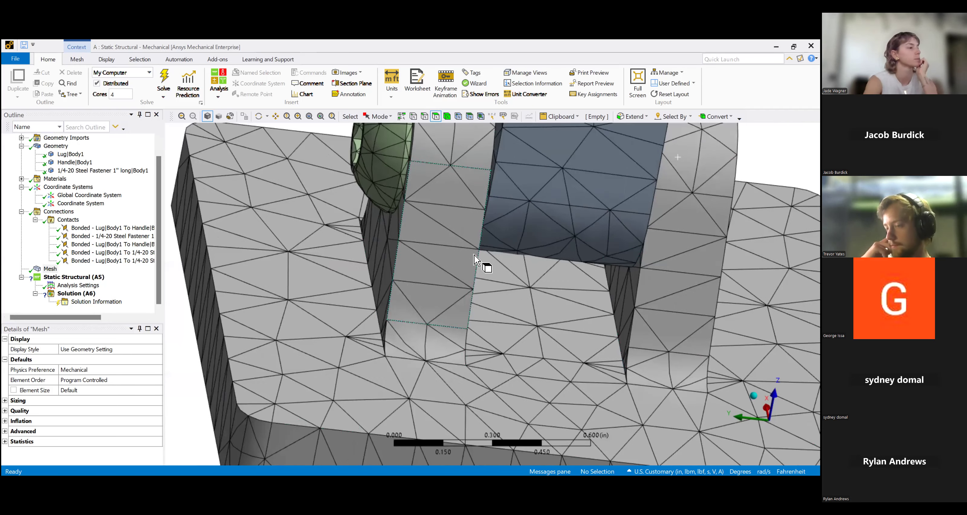
scroll(441, 270, down, 5)
middle_drag(547, 296, 465, 321)
scroll(462, 315, down, 3)
scroll(482, 318, up, 3)
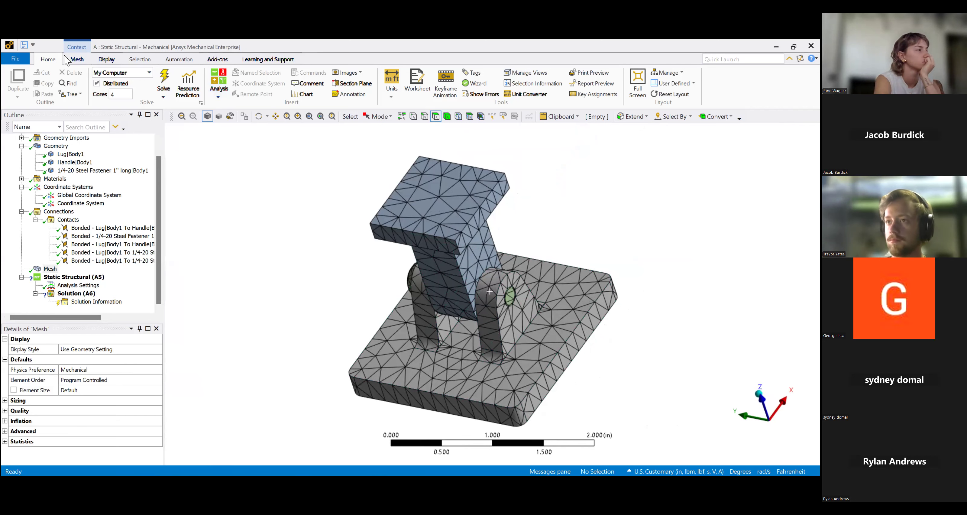
Show the mesh metric graph for Element Quality and enlarge the graph area.
click(74, 60)
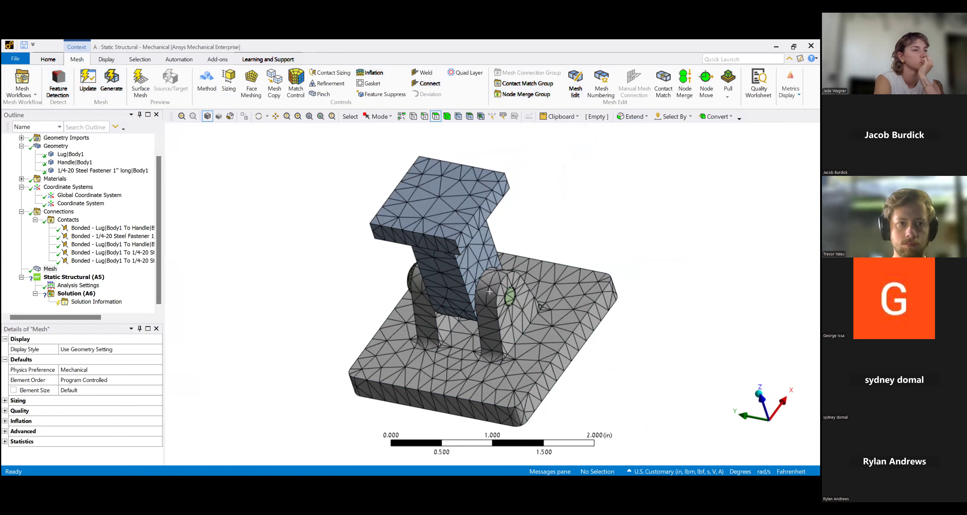
click(790, 88)
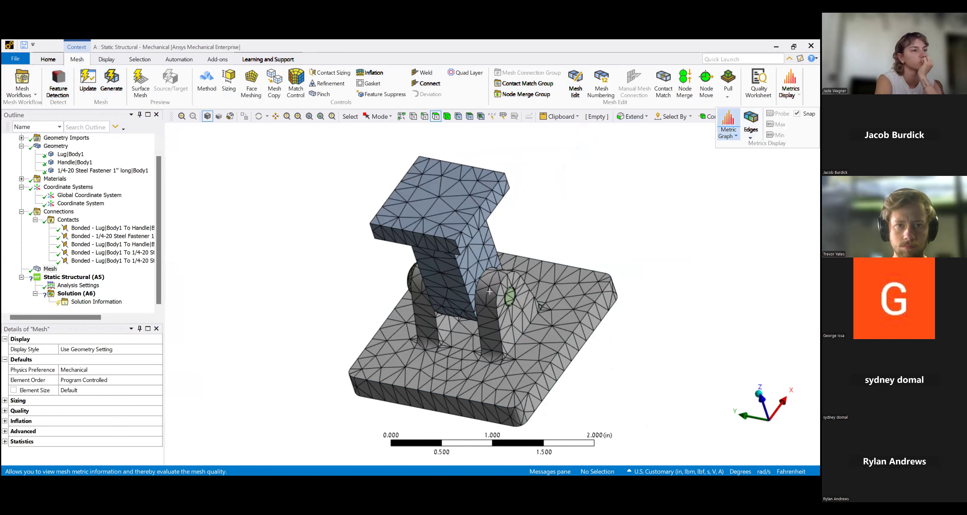
click(728, 130)
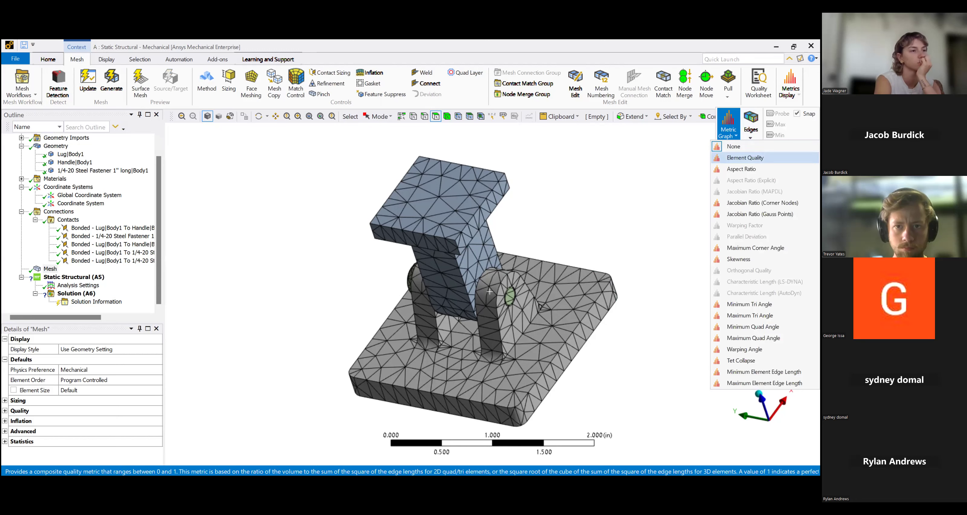
click(745, 158)
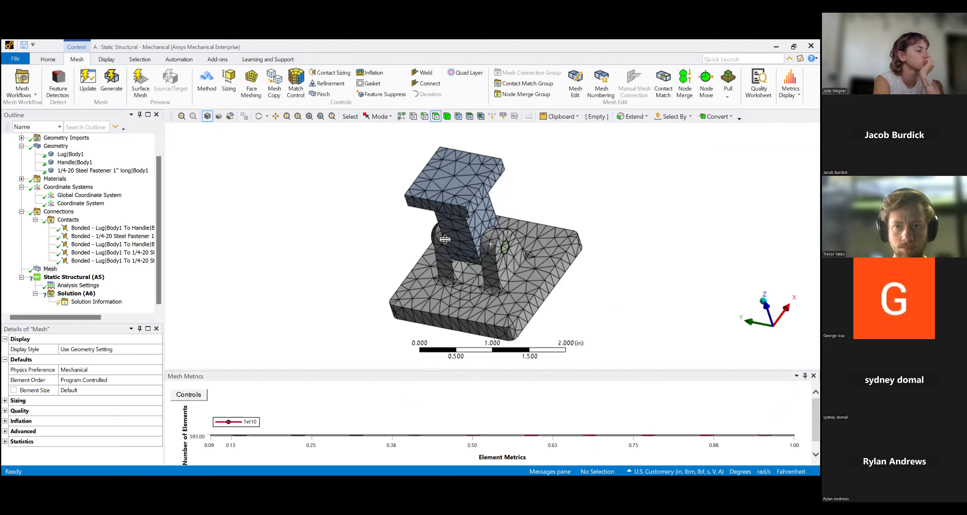
drag(445, 239, 454, 180)
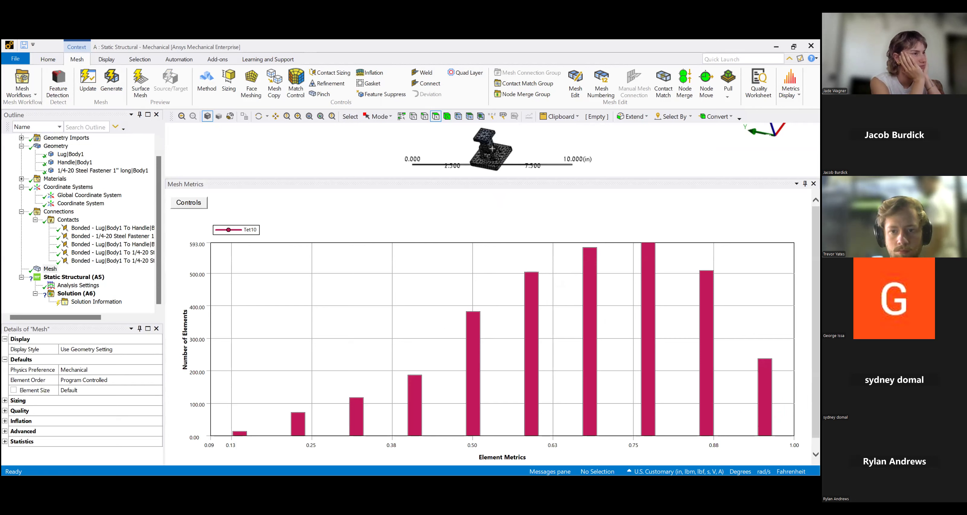
Isolate the elements of several quality bars in turn, from the highest-quality bar down to the one just below 0.63.
click(766, 377)
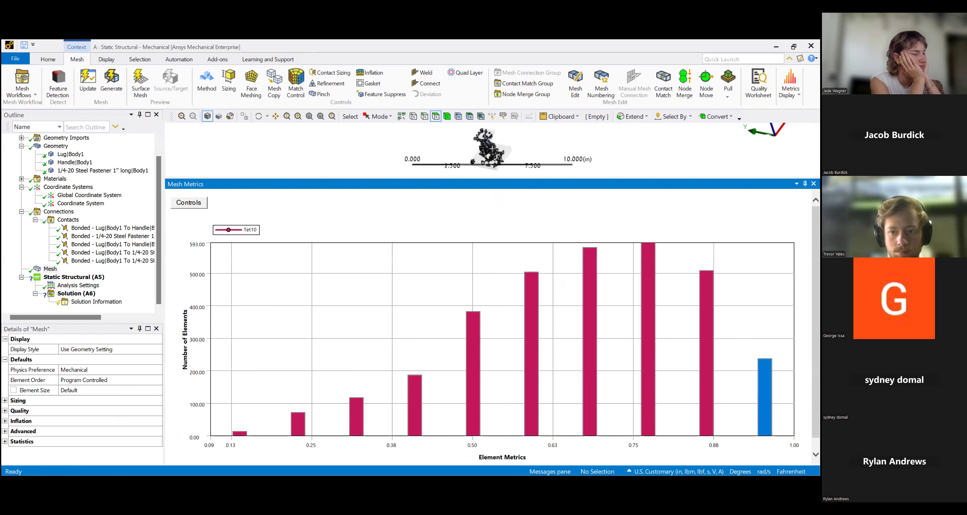
click(649, 262)
click(590, 306)
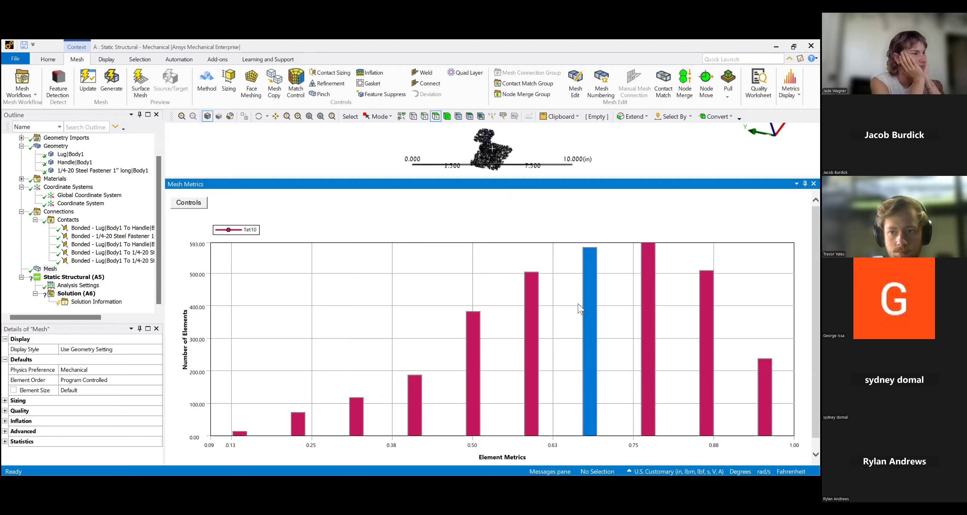
click(530, 325)
scroll(494, 164, up, 5)
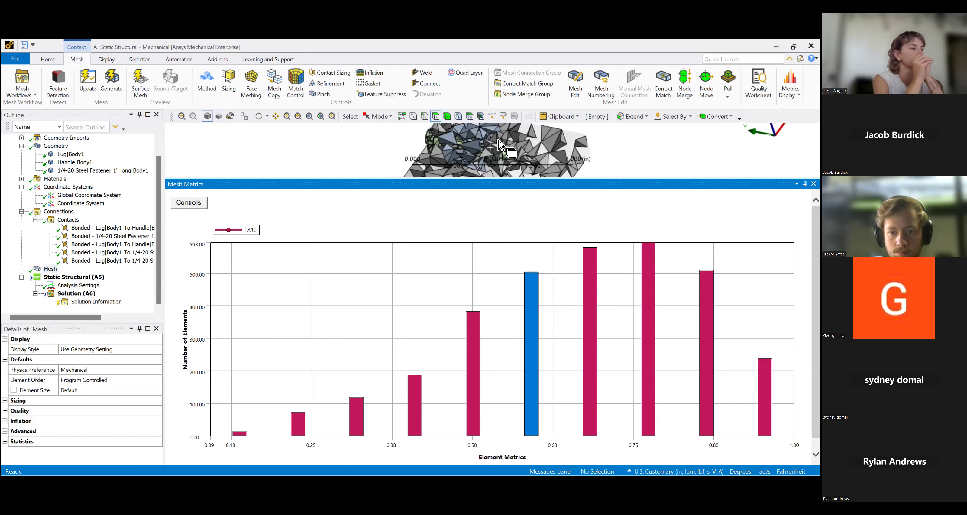
scroll(494, 143, down, 5)
scroll(492, 141, up, 2)
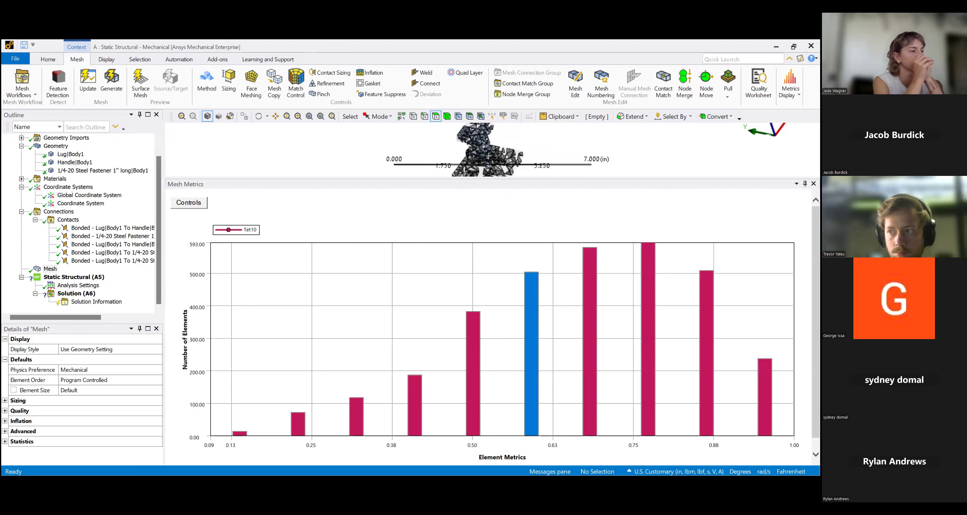
Shrink the metric graph to enlarge the model view and examine the isolated elements from other angles.
drag(543, 178, 544, 272)
middle_drag(543, 196, 498, 211)
ctrl+middle_drag(567, 136, 568, 146)
middle_drag(568, 187, 531, 233)
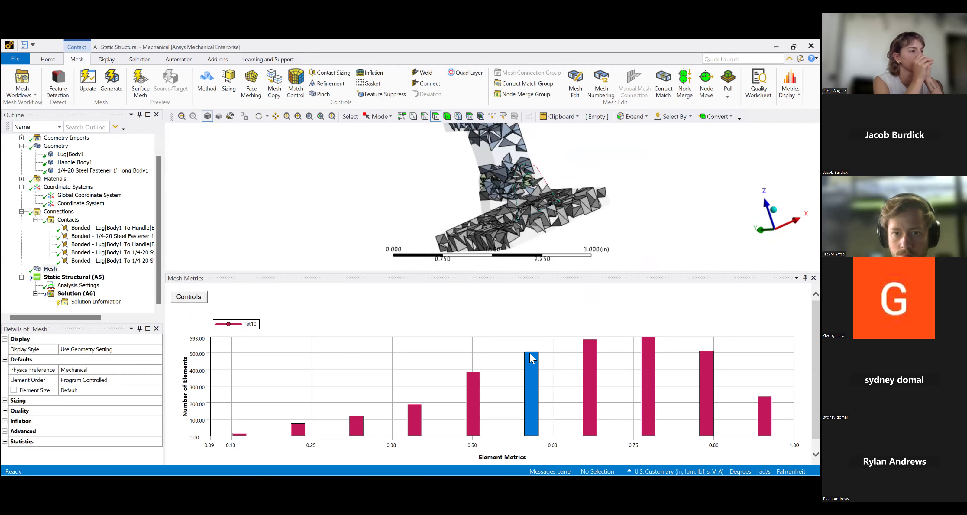
Isolate the elements at 0.50 quality and those just above 0.38, and close the graph to inspect them on the model.
click(481, 397)
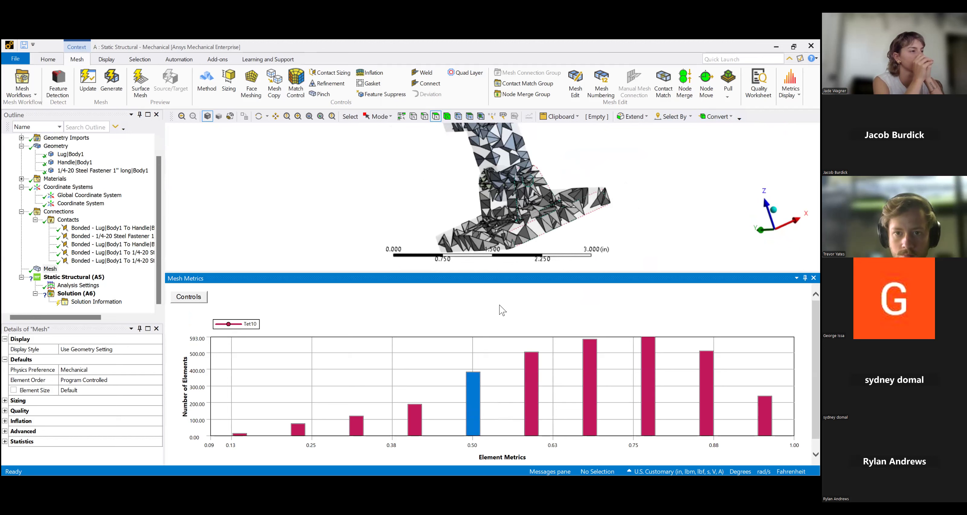
click(417, 411)
middle_drag(577, 177, 532, 218)
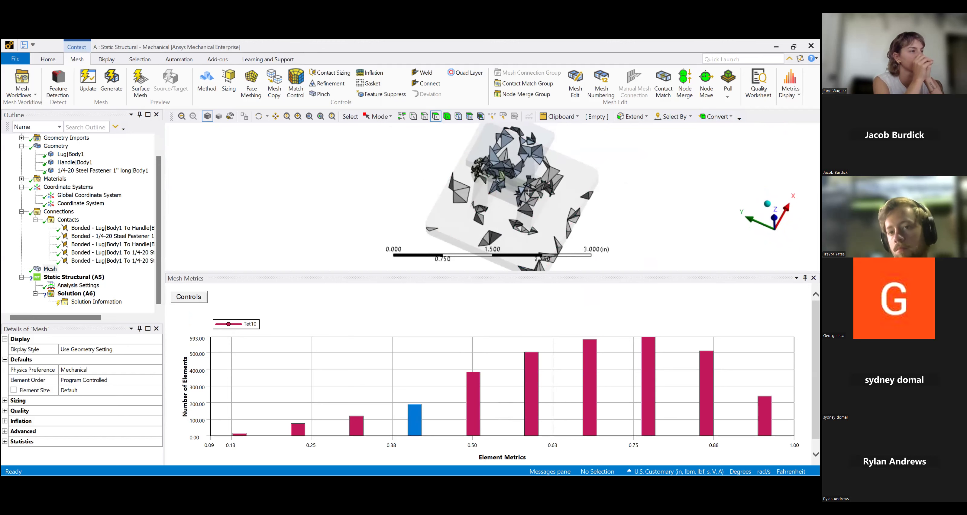
click(813, 277)
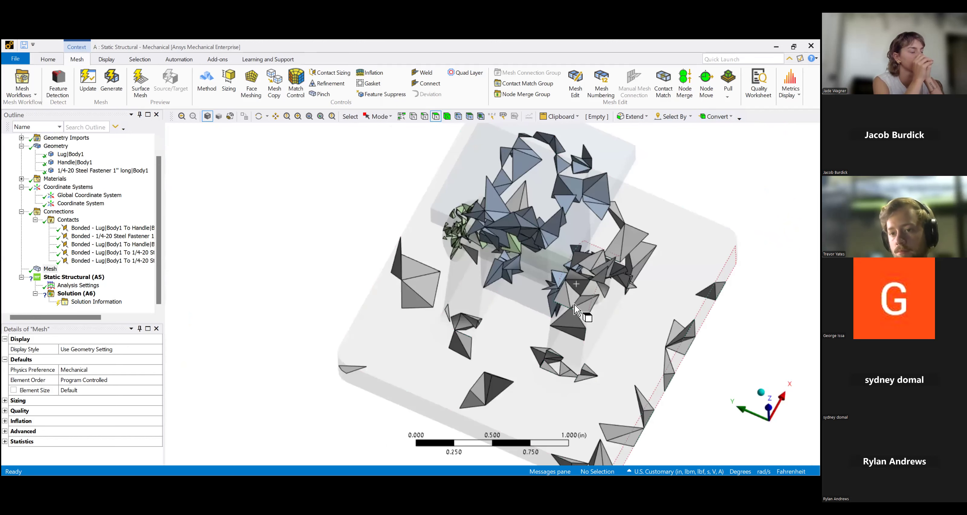
scroll(574, 300, down, 3)
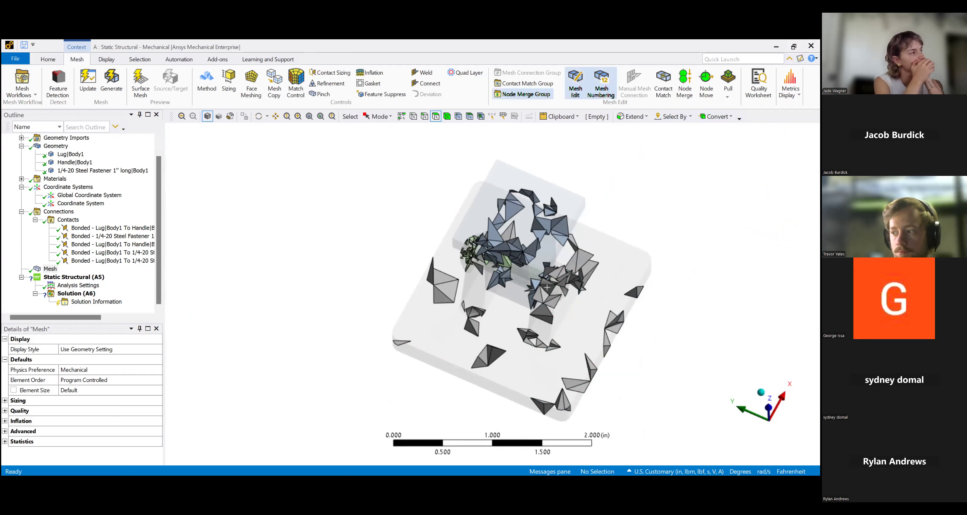
Reopen the metric graph, select the bar just above 0.38 again, and close the graph.
click(790, 86)
click(728, 122)
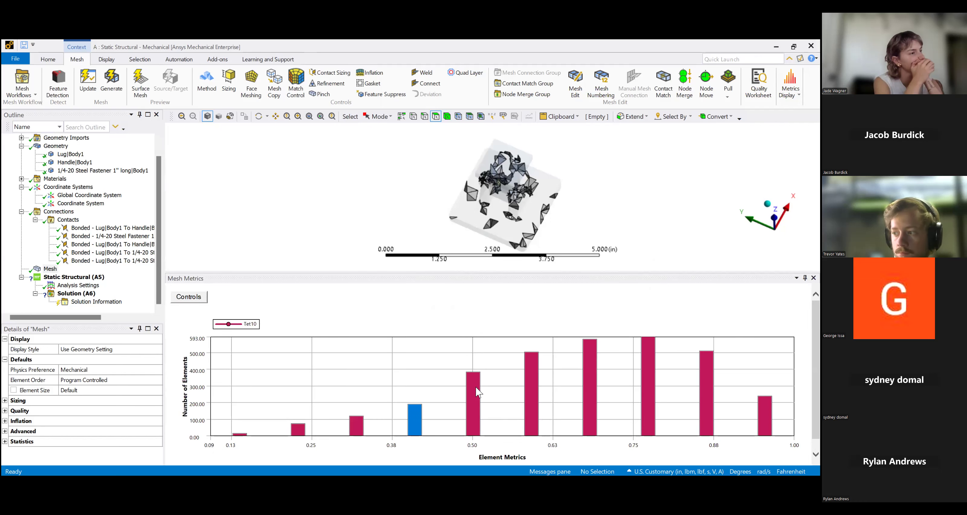
click(415, 418)
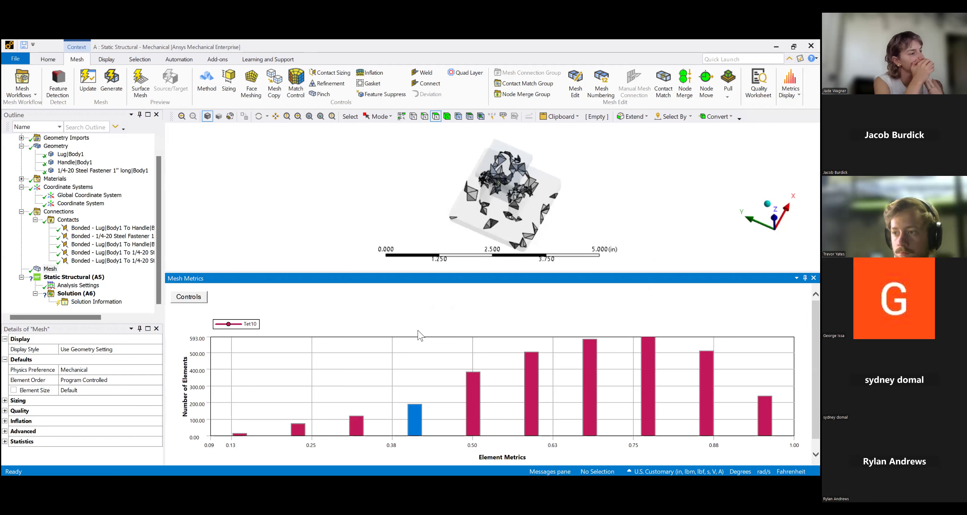
click(813, 278)
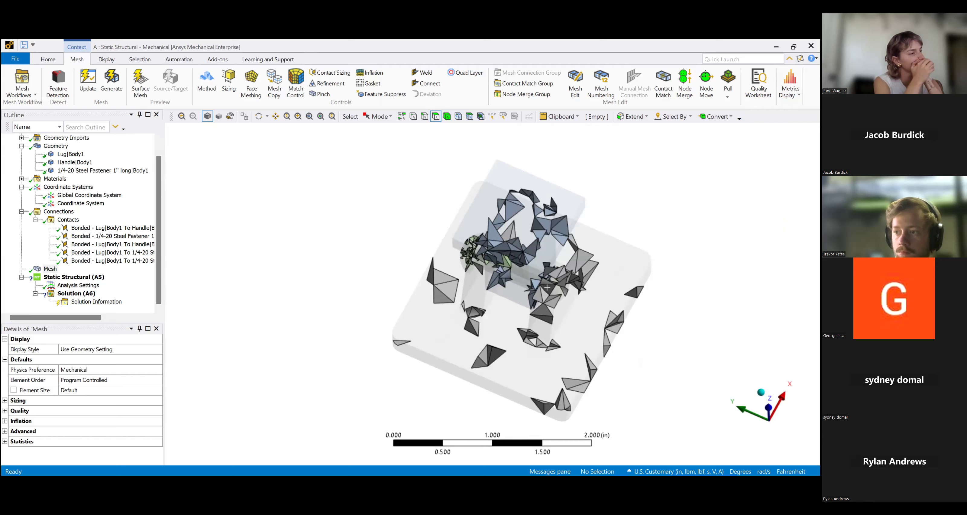
Reselect the Mesh object, close the metric graph again, and inspect the isolated elements from the side.
click(63, 222)
click(49, 268)
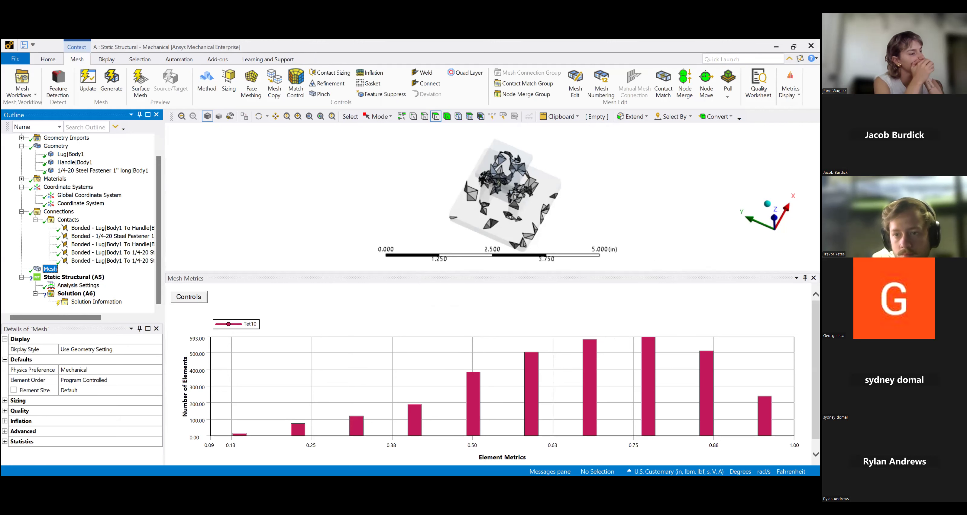
click(813, 278)
click(50, 268)
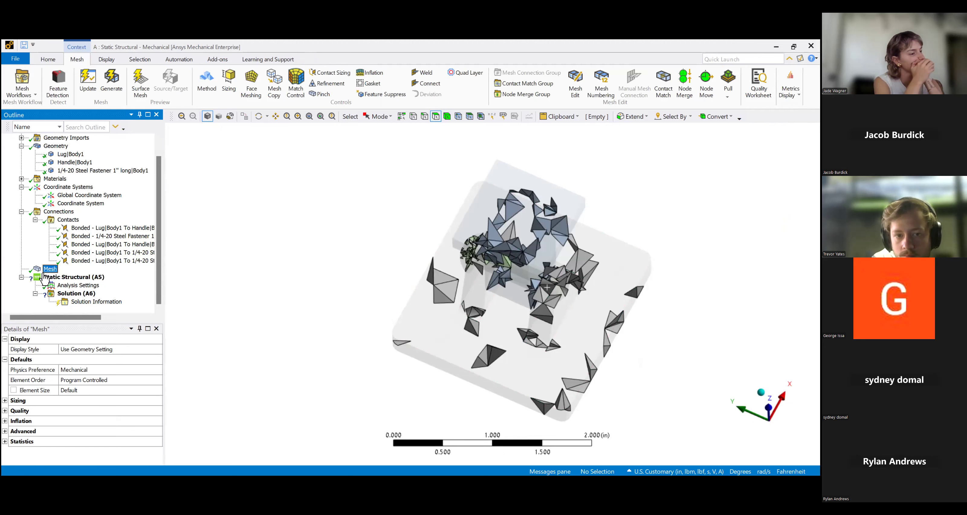
right_click(53, 267)
click(212, 249)
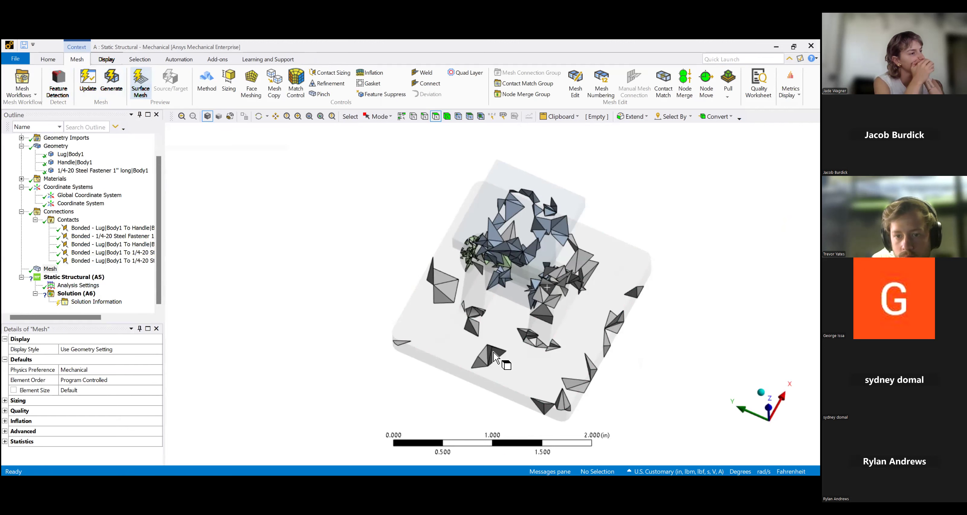
middle_drag(468, 324, 409, 350)
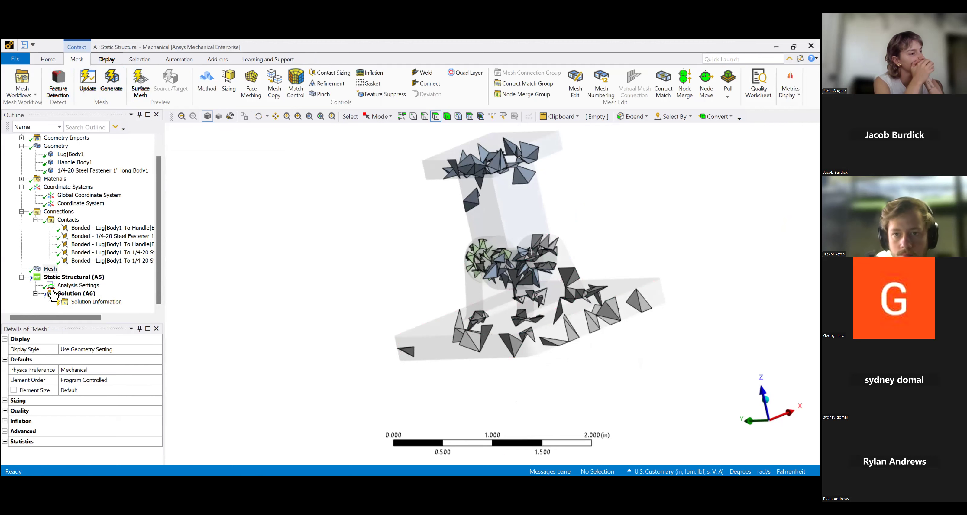
Expand the Sizing settings of the Mesh object and review the available options.
click(49, 270)
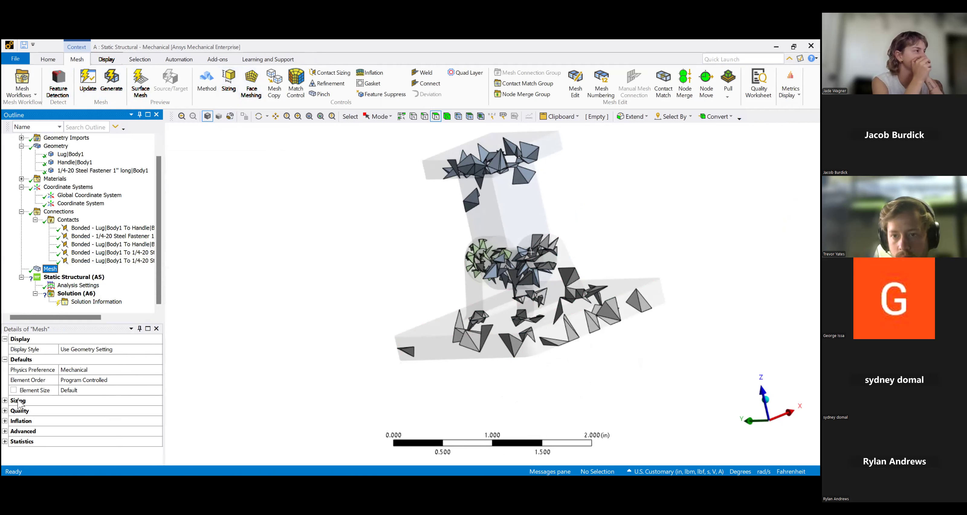
click(4, 400)
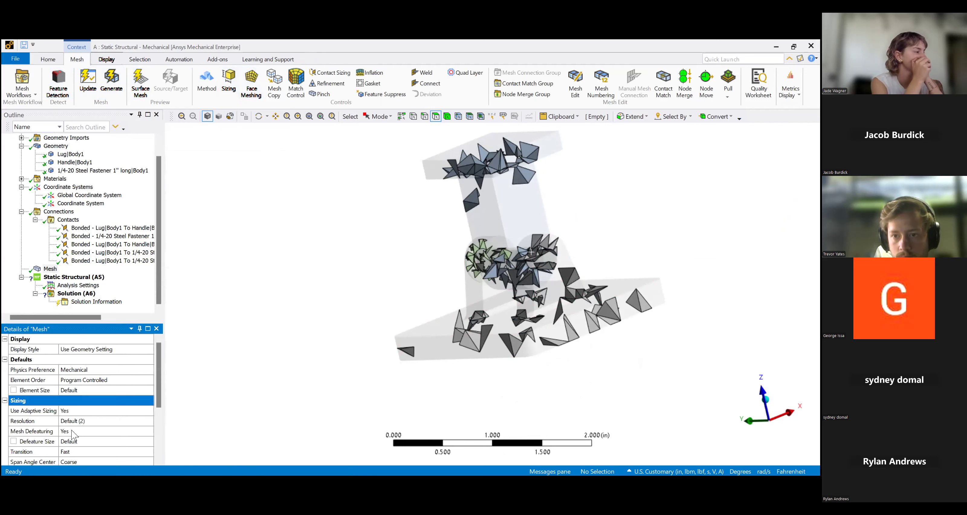
scroll(86, 420, down, 2)
scroll(91, 426, up, 2)
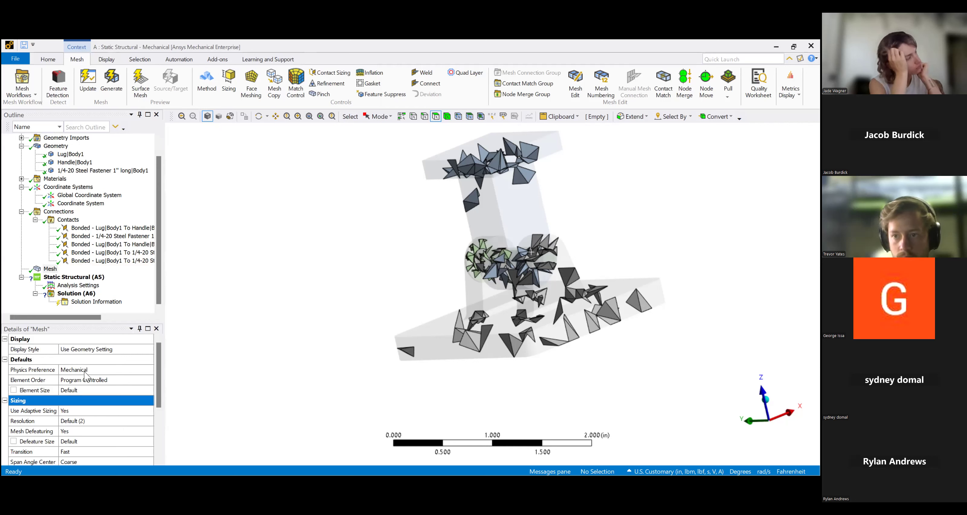
Set the global mesh element size to 0.1 in and update the mesh.
click(68, 392)
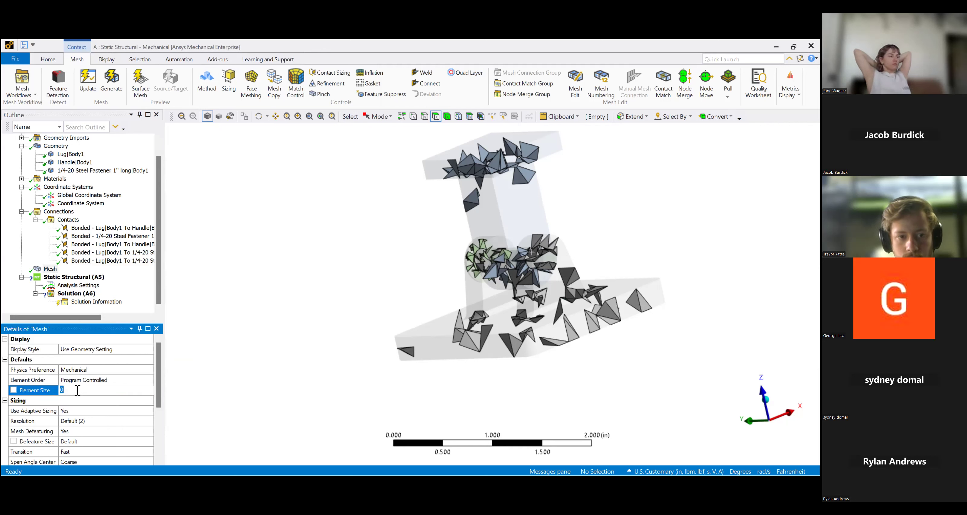
text(.1)
key(Return)
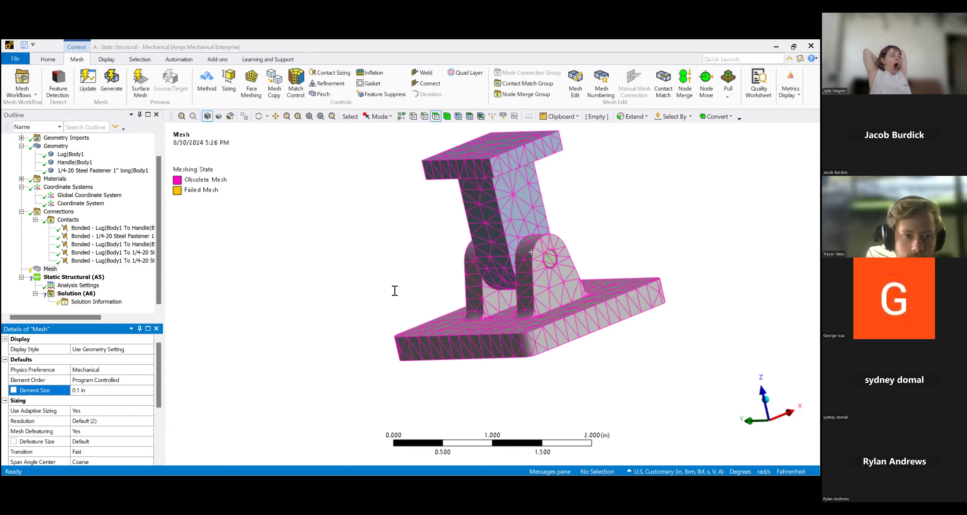
middle_drag(389, 218, 573, 230)
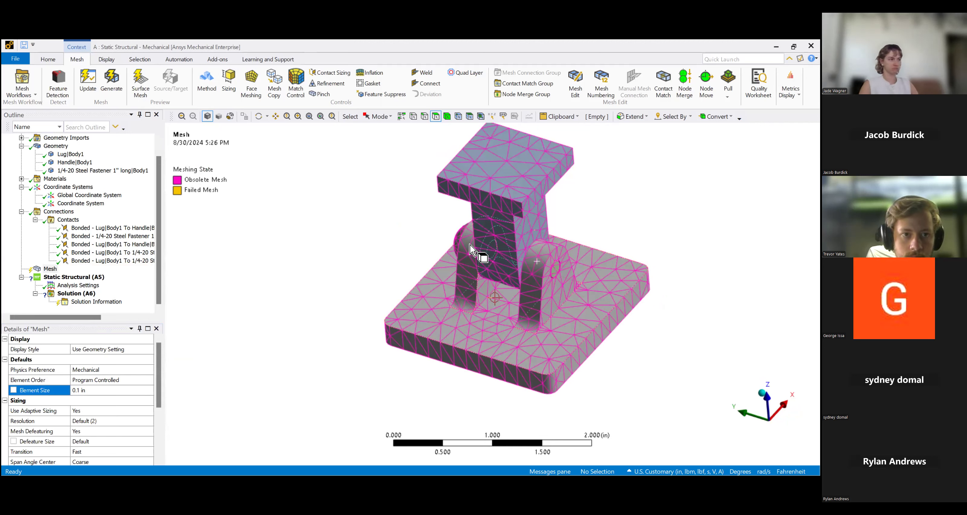
click(54, 269)
right_click(52, 269)
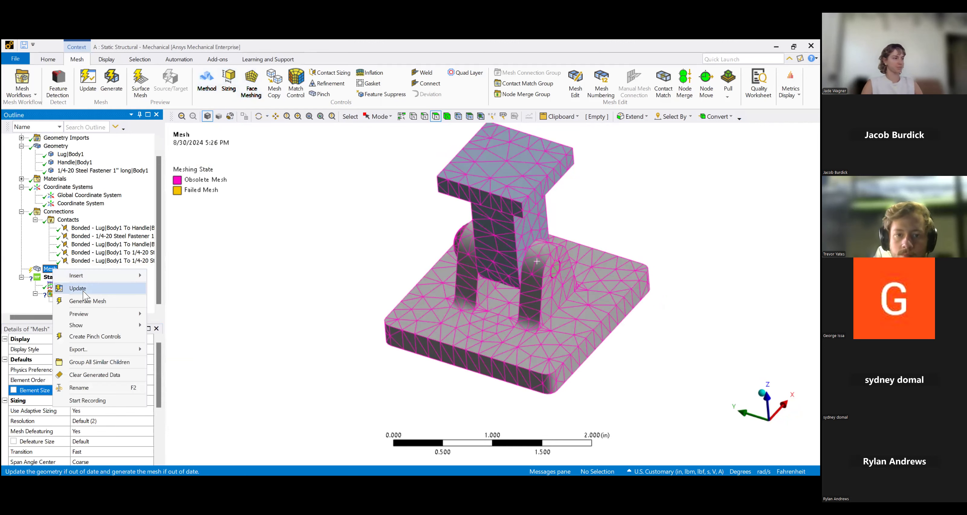
click(232, 203)
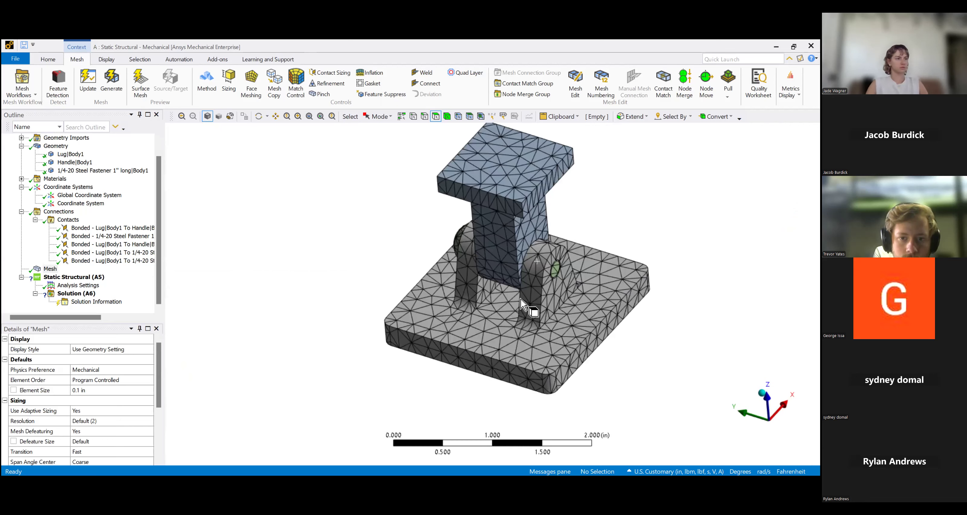
Refine the global mesh element size to 0.05 in and regenerate the mesh.
click(92, 391)
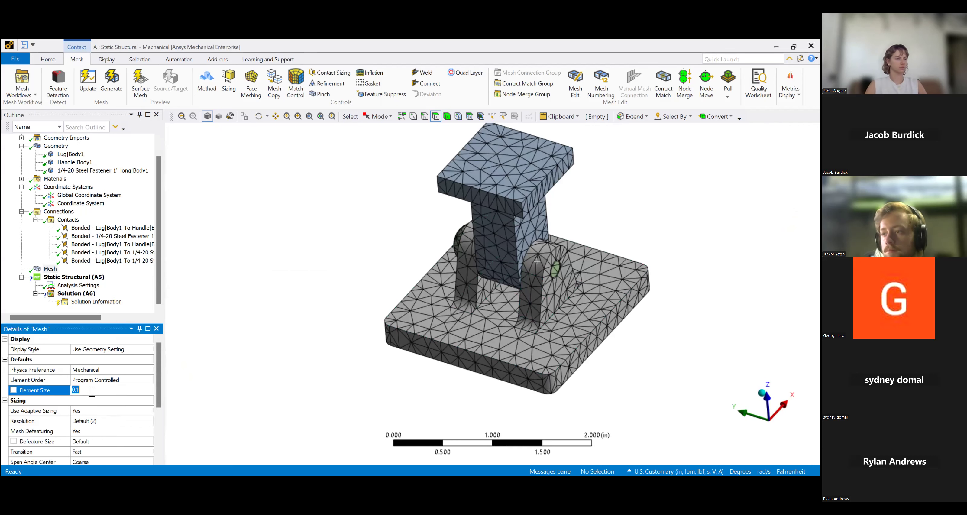
text(0.005)
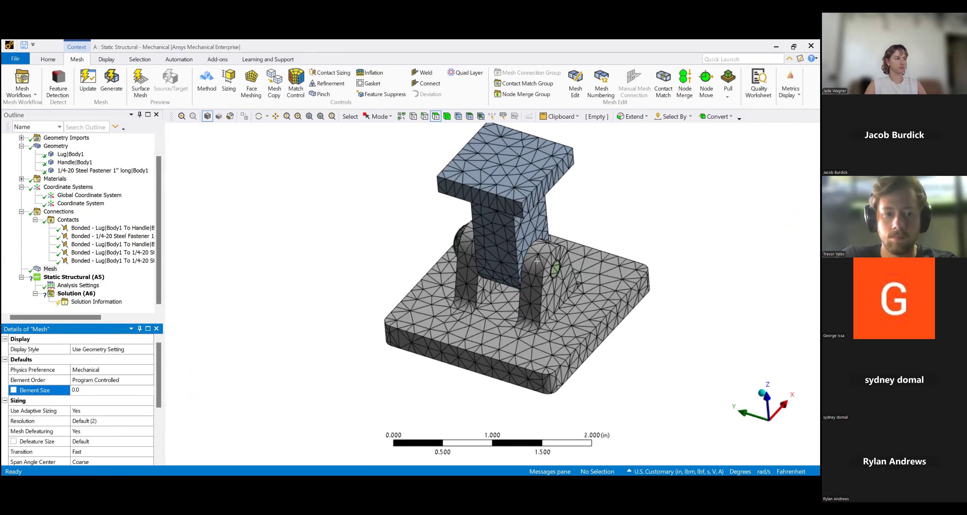
key(Return)
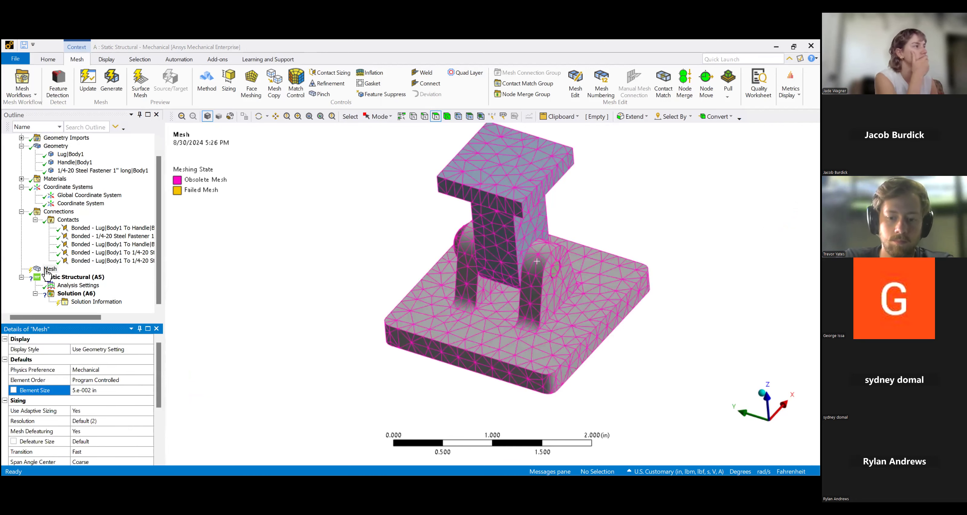
click(46, 269)
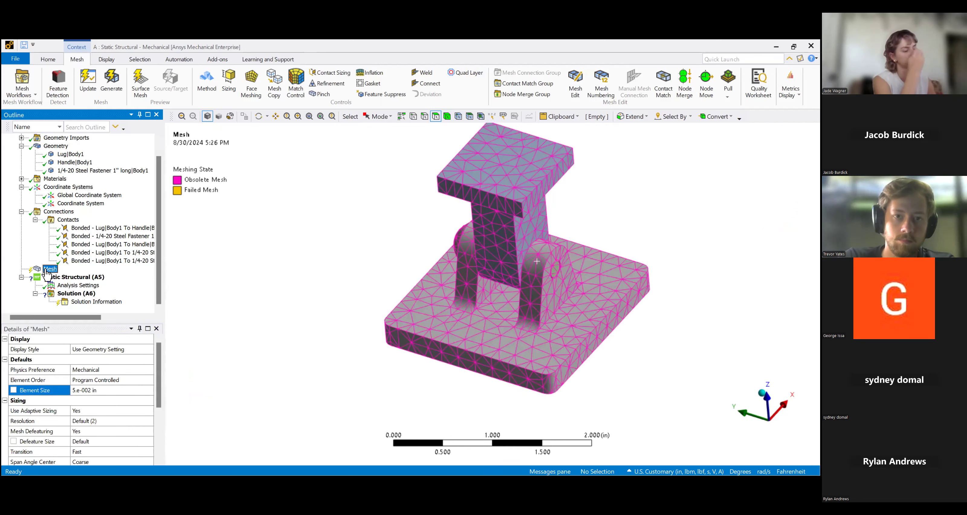
click(236, 273)
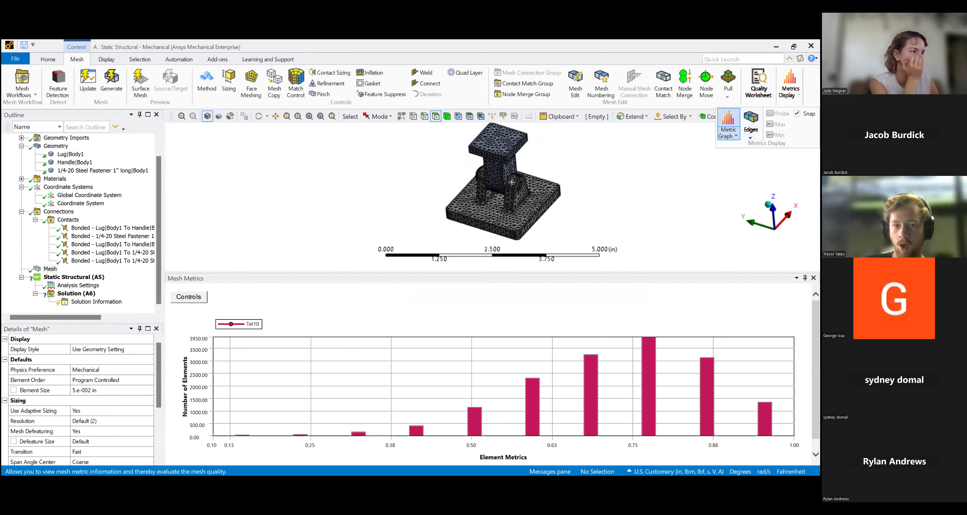
Check the Element Quality graph for the refined mesh, close it, and inspect the finer elements around the lug and fastener.
click(728, 133)
click(745, 158)
click(813, 278)
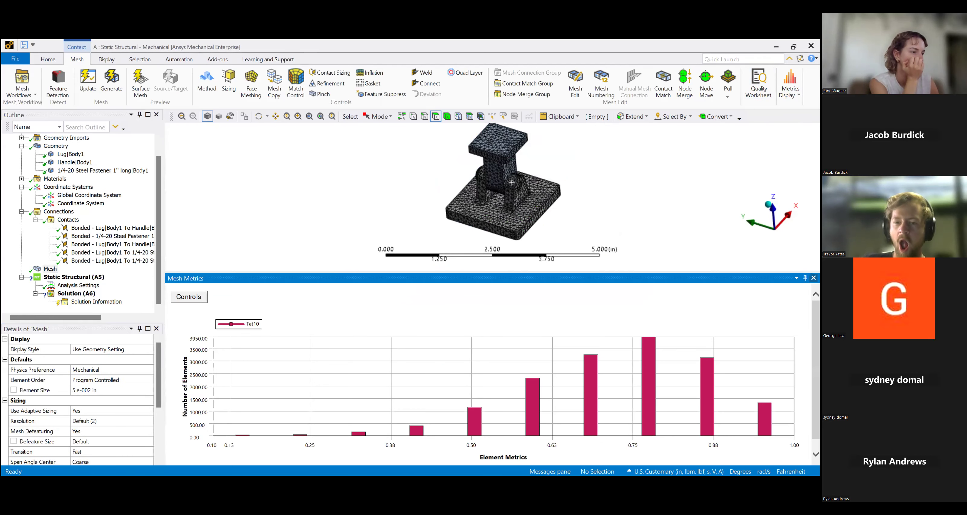
scroll(534, 278, up, 3)
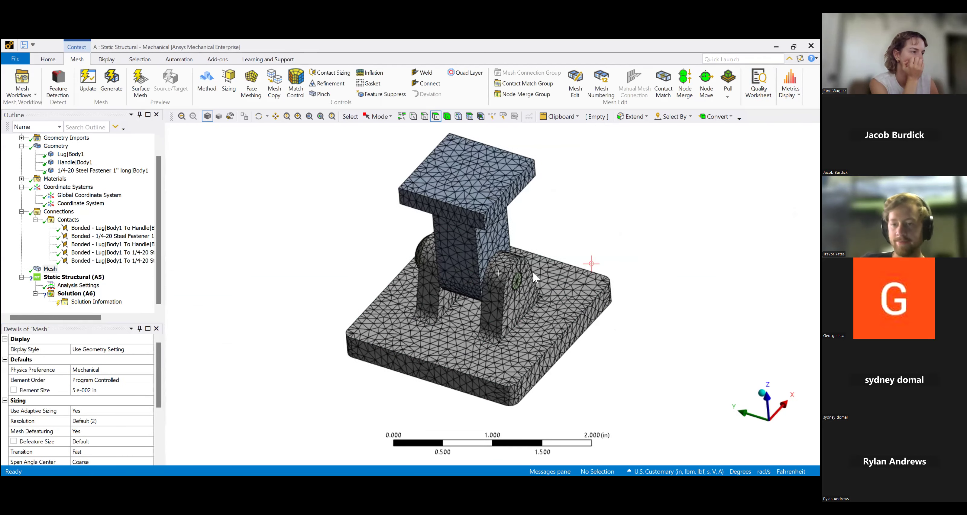
ctrl+middle_drag(535, 278, 491, 288)
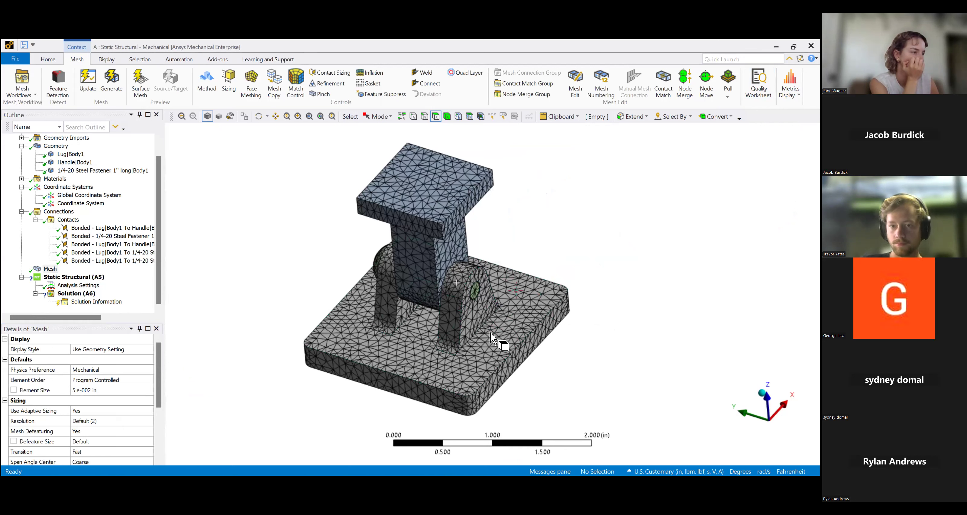
scroll(494, 323, up, 3)
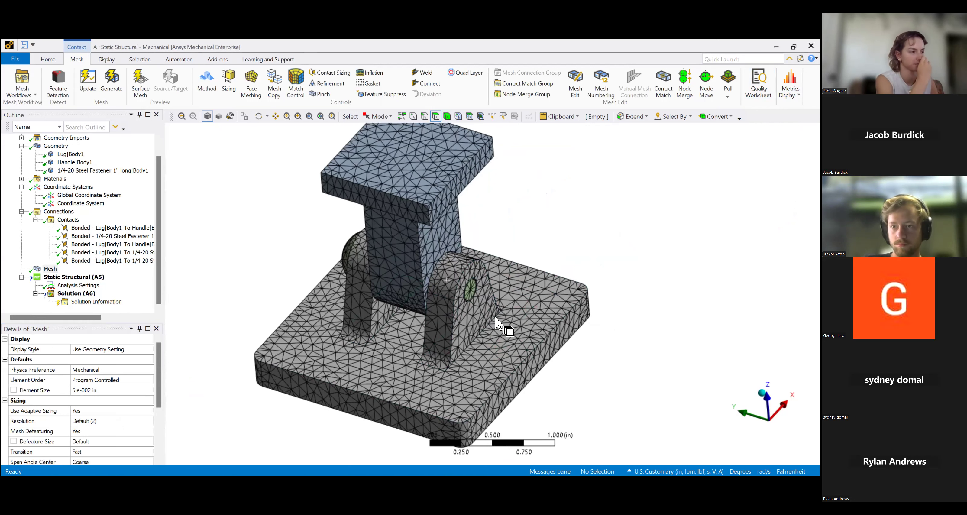
scroll(496, 323, up, 1)
scroll(456, 339, up, 1)
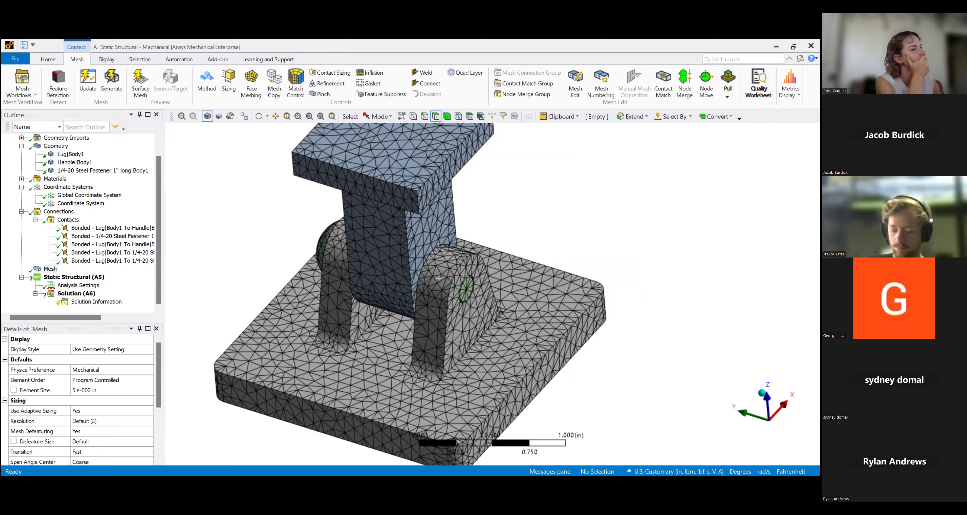
Reopen the Element Quality graph, enlarge its pane to examine the element distribution, and close it.
click(790, 86)
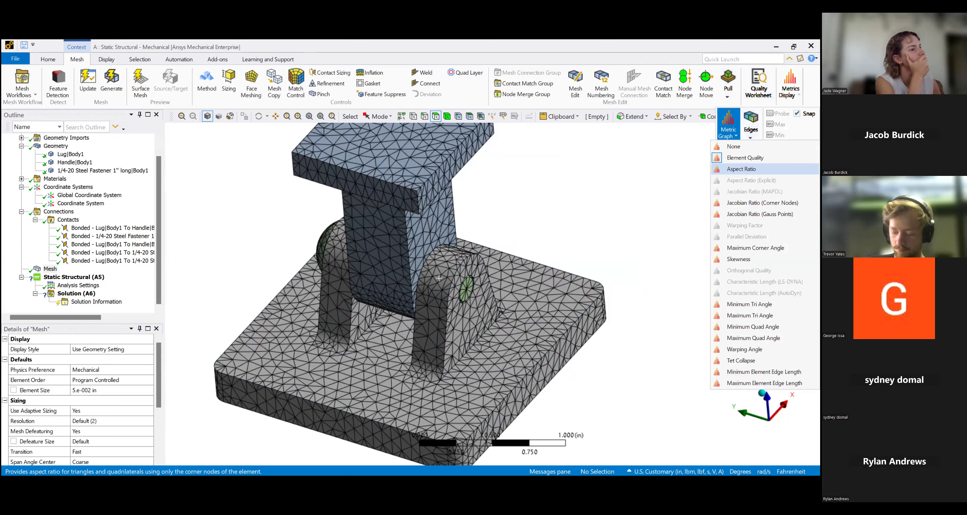
click(735, 155)
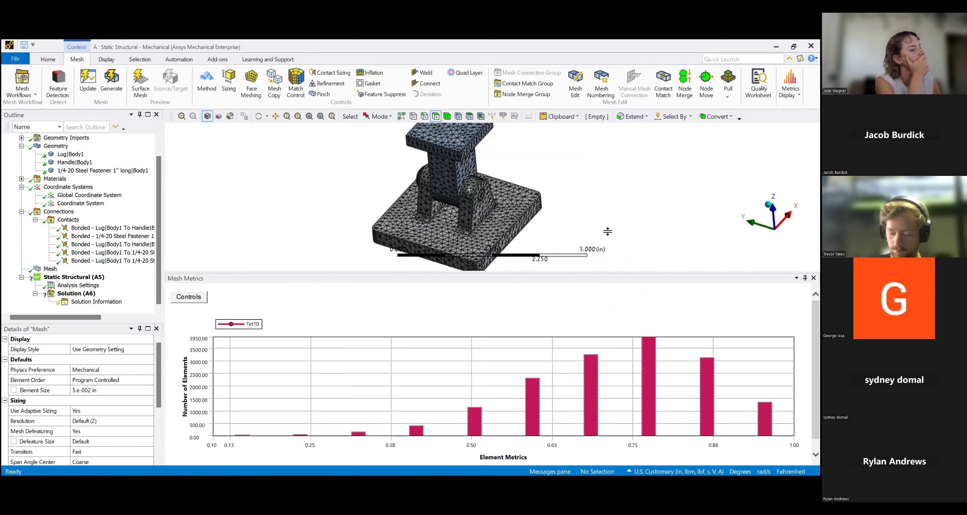
drag(608, 231, 608, 233)
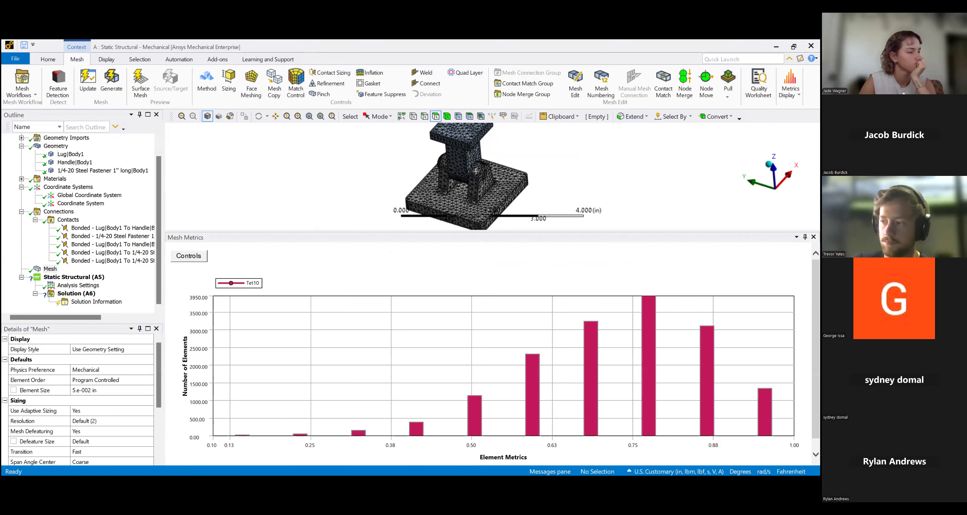
click(814, 237)
scroll(419, 403, down, 2)
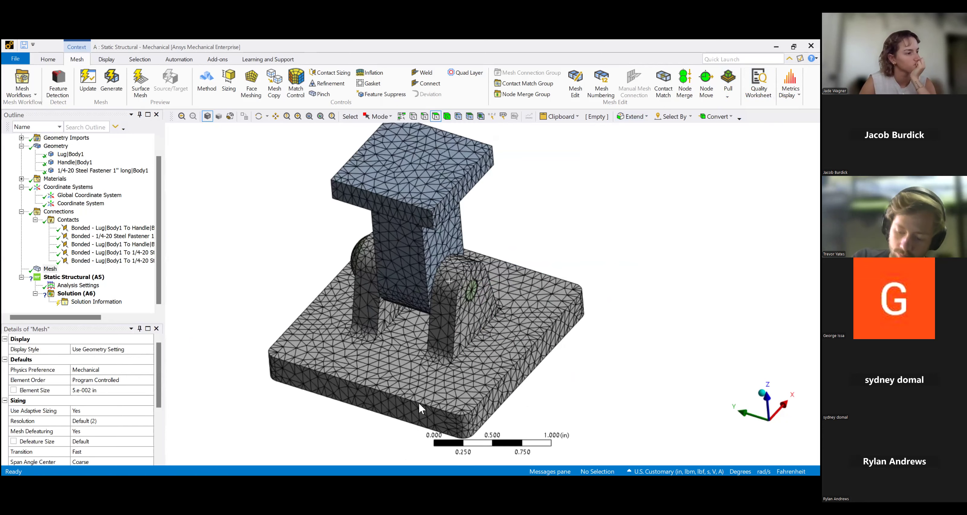
scroll(419, 404, down, 2)
Bring up the mesh metric graph once more, dismiss it, and view the whole meshed assembly.
click(790, 87)
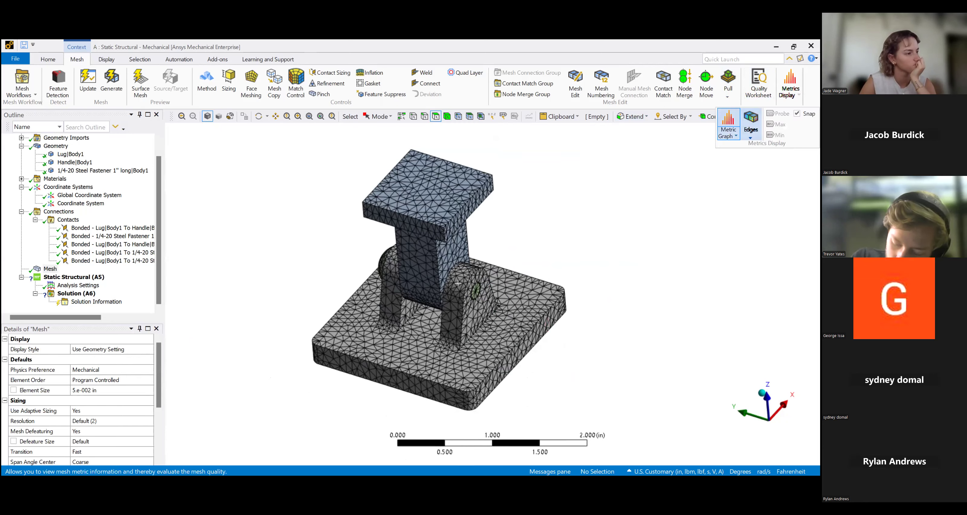
click(728, 122)
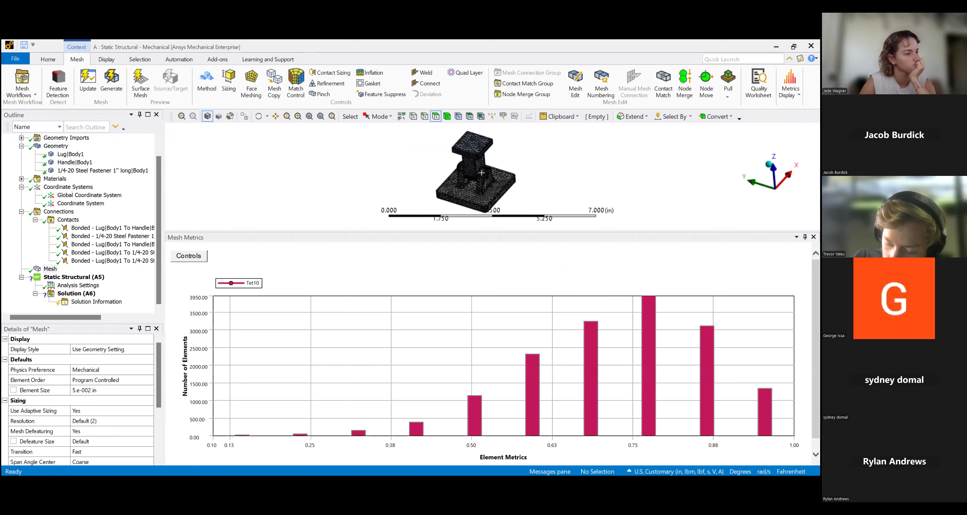
scroll(503, 297, down, 3)
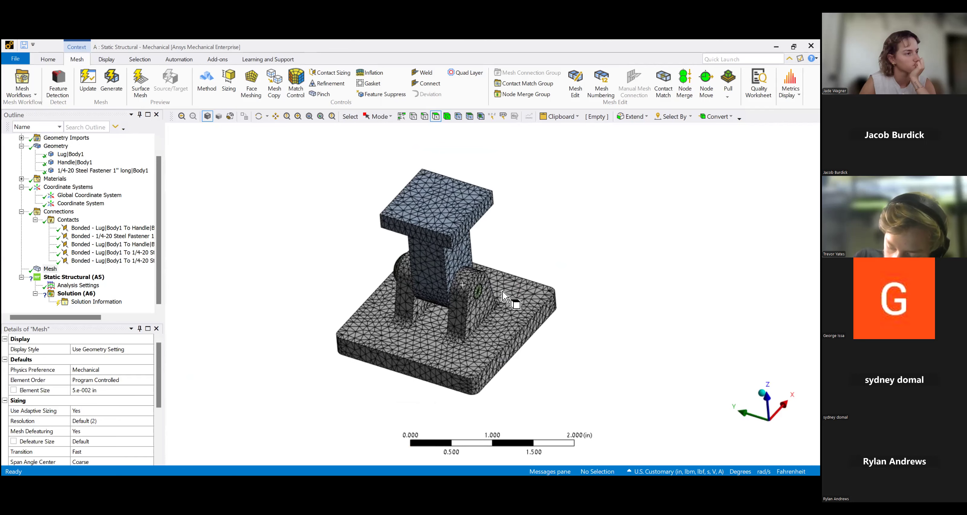
ctrl+middle_drag(558, 196, 564, 191)
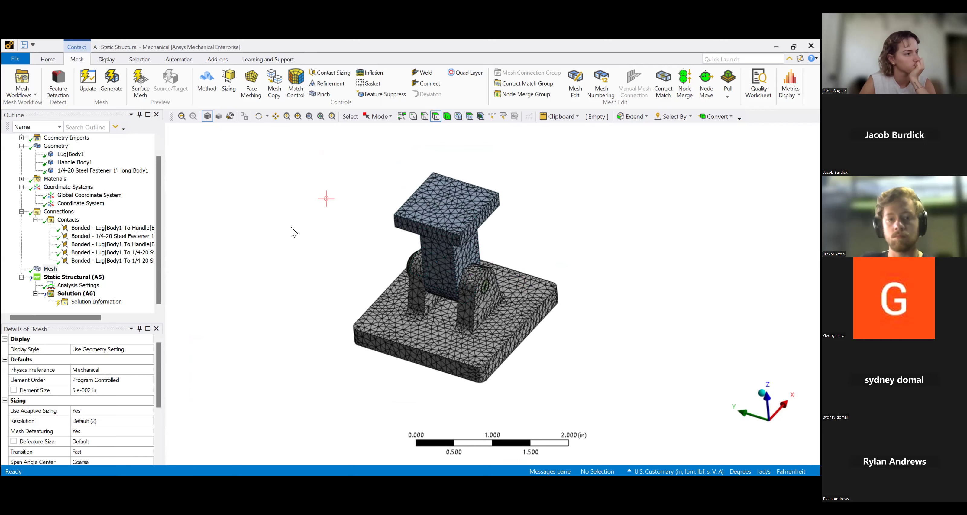
Add a mesh Method control and scope it to the lug body.
click(204, 84)
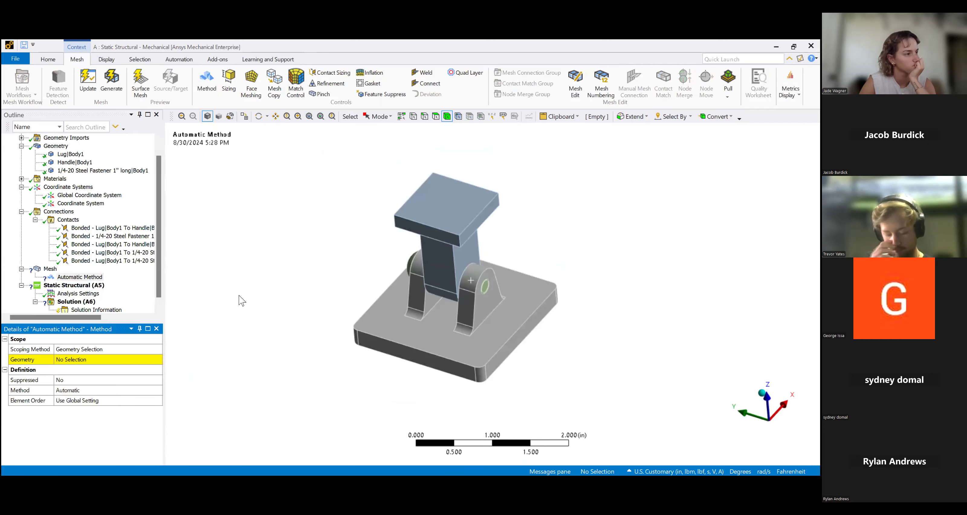
click(70, 360)
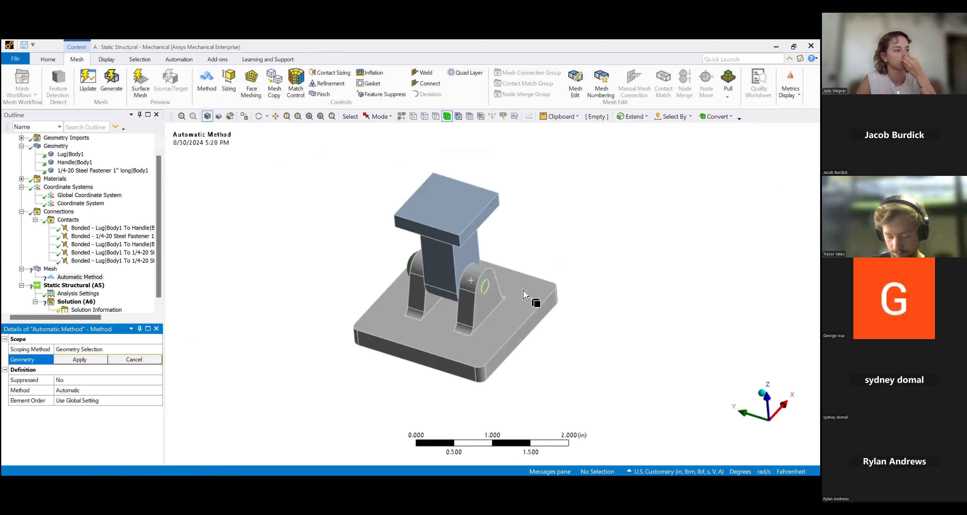
click(488, 321)
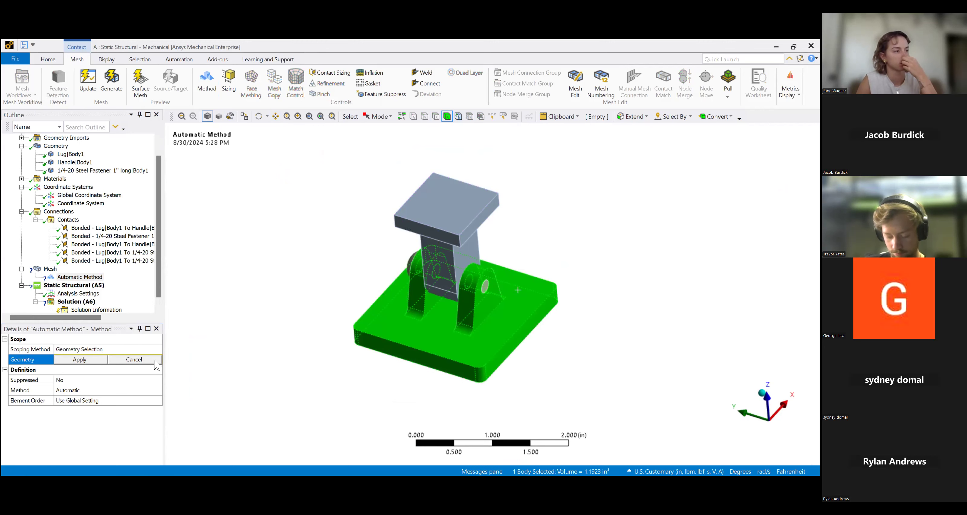
click(111, 361)
click(110, 361)
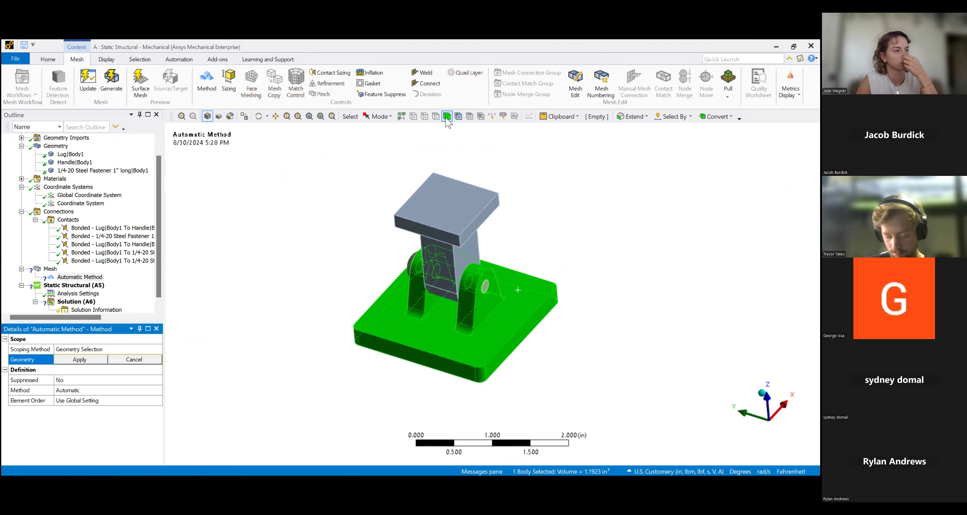
click(79, 359)
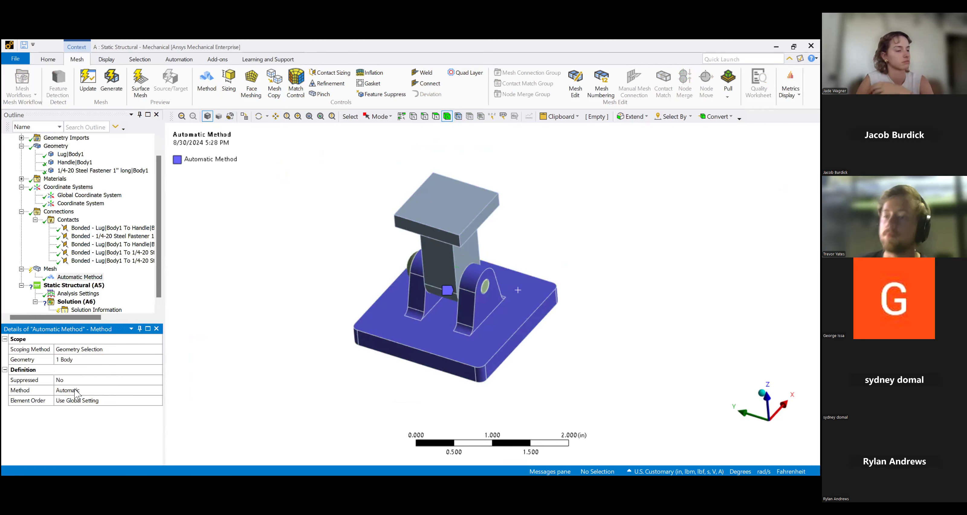
Change the lug body's meshing method to Hex Dominant.
click(108, 389)
click(158, 390)
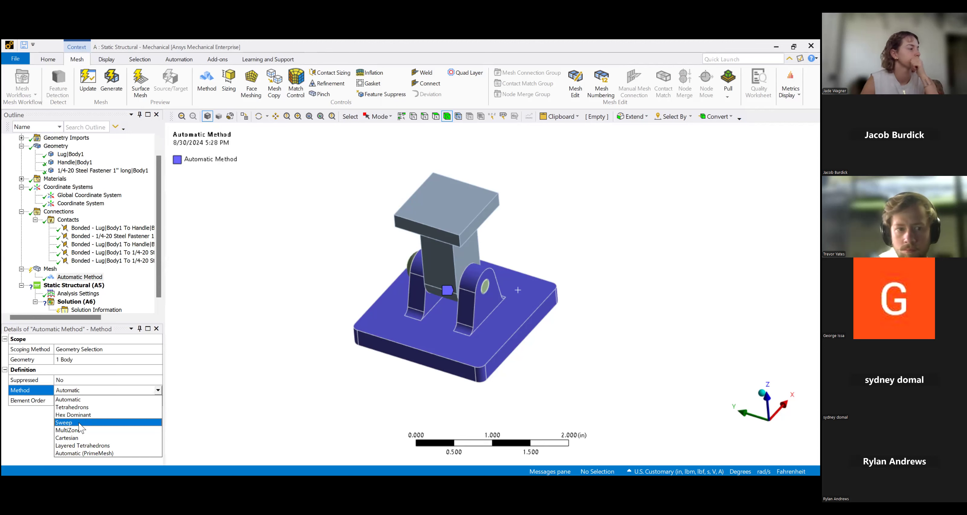
click(69, 416)
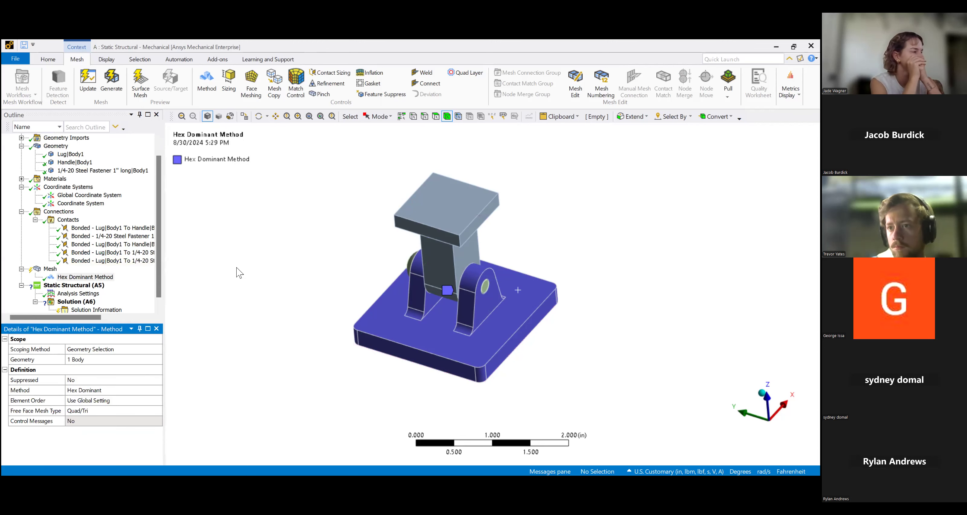
Update the mesh with the Hex Dominant method applied to the lug and close the metric graph.
click(50, 269)
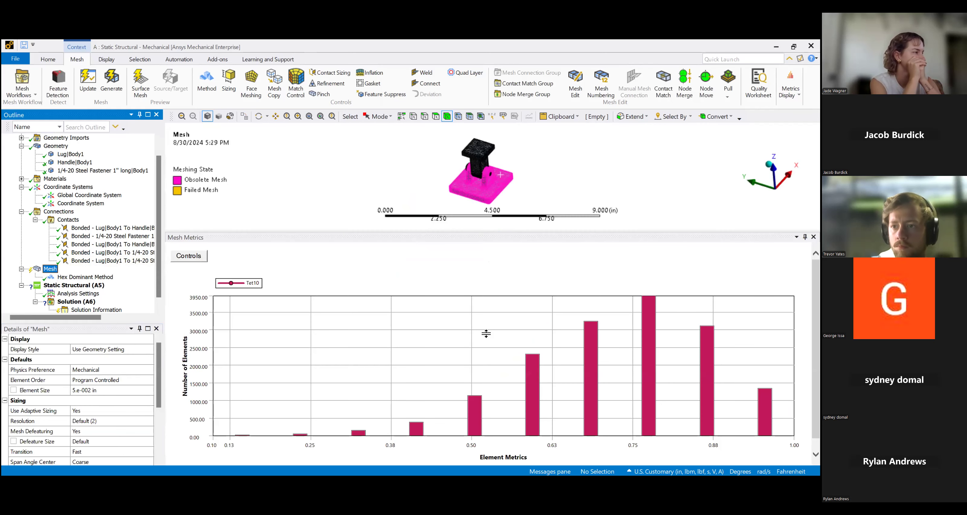
click(813, 337)
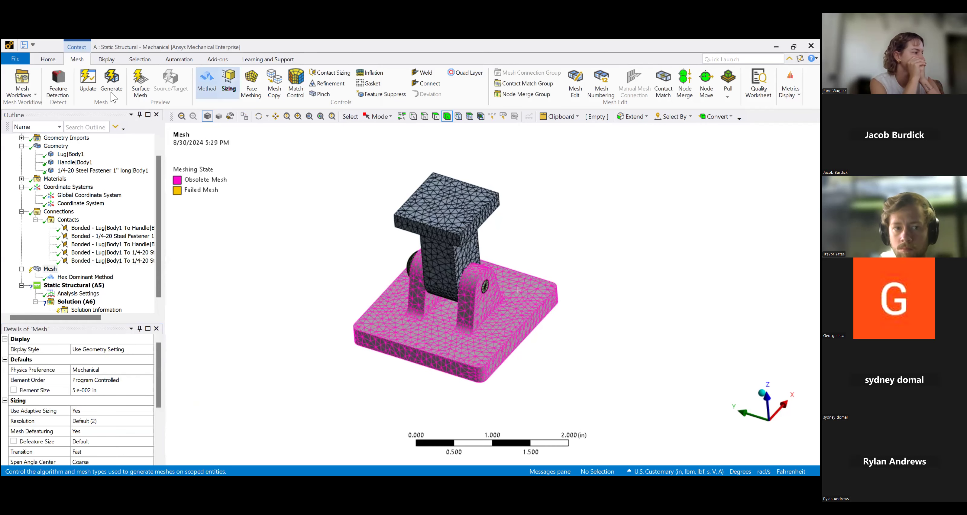
click(89, 84)
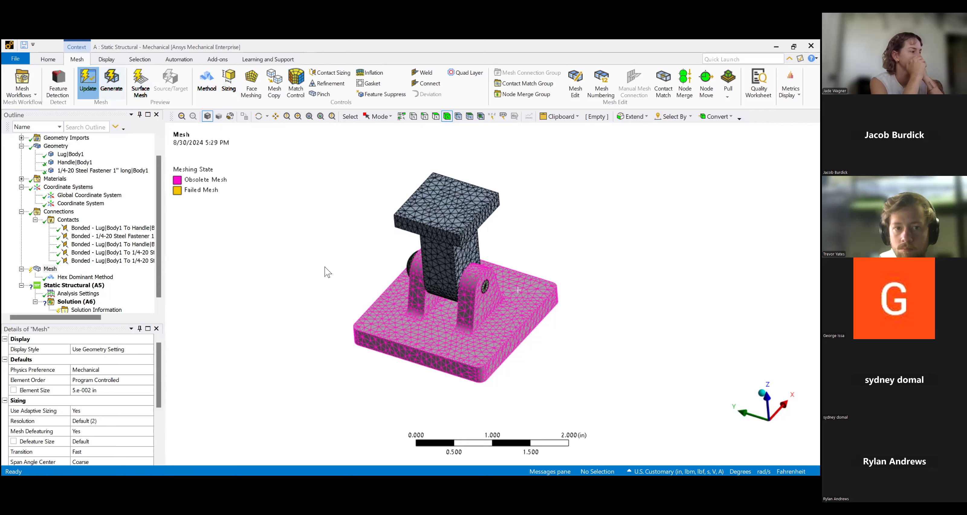
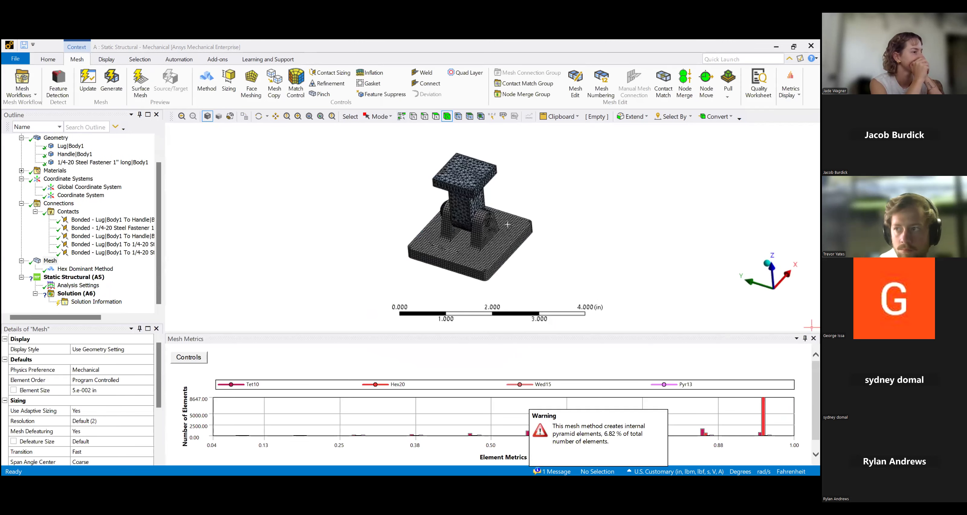
click(813, 338)
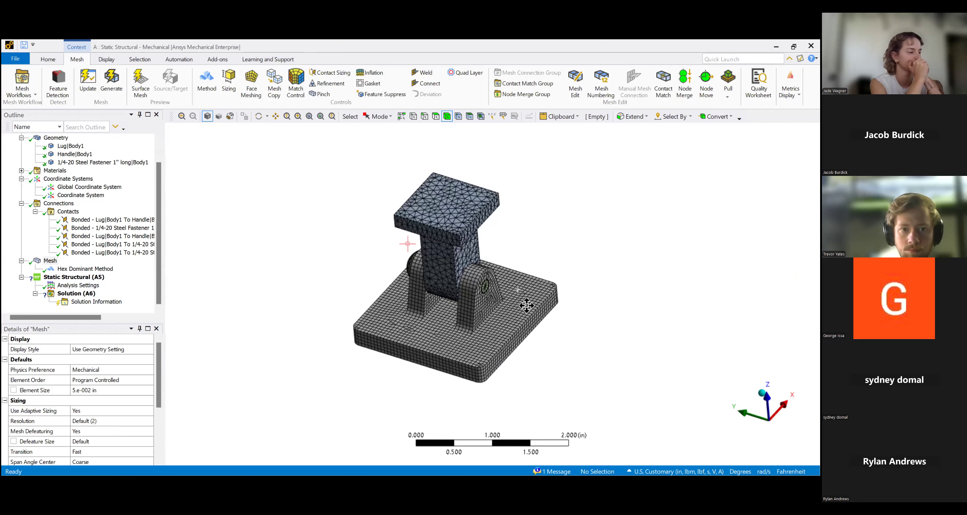
Show the mesh metric graph enlarged to review element quality by element type, and close it again.
scroll(527, 306, up, 5)
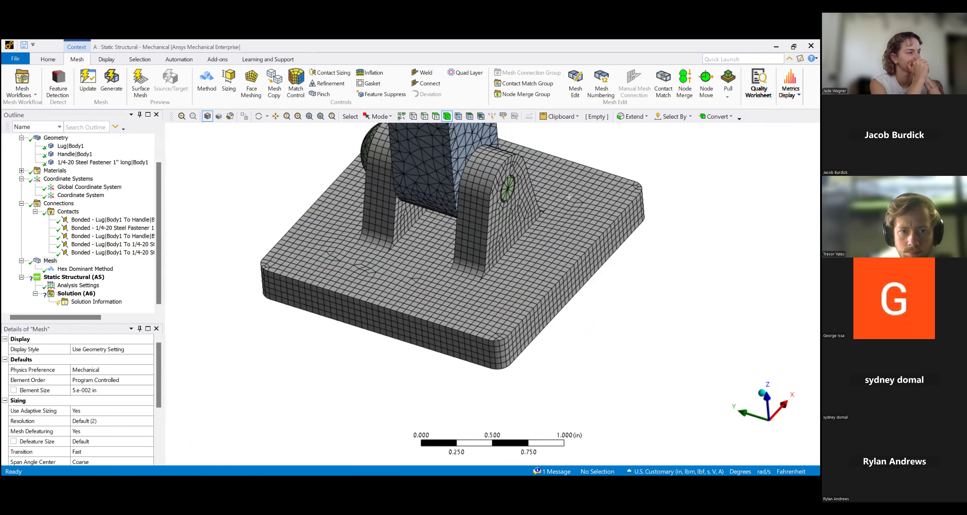
click(790, 80)
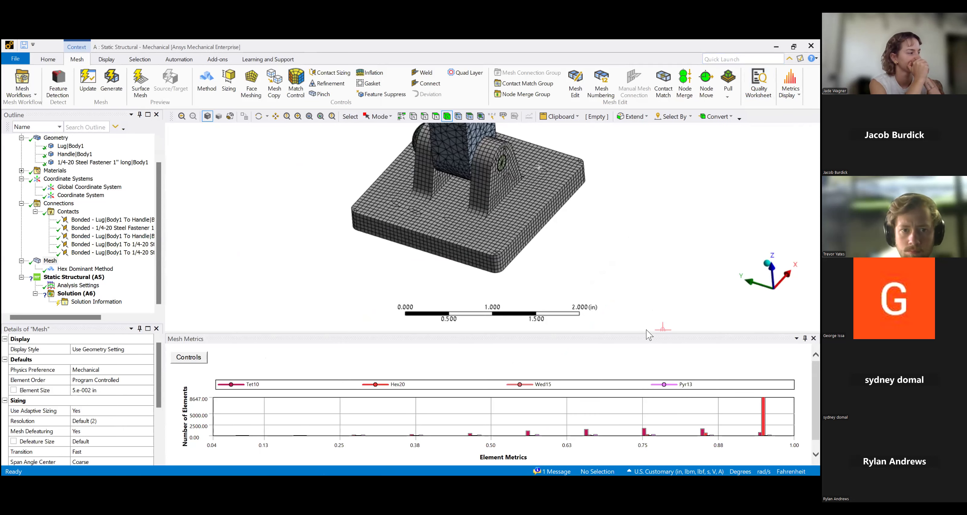
drag(674, 286, 674, 228)
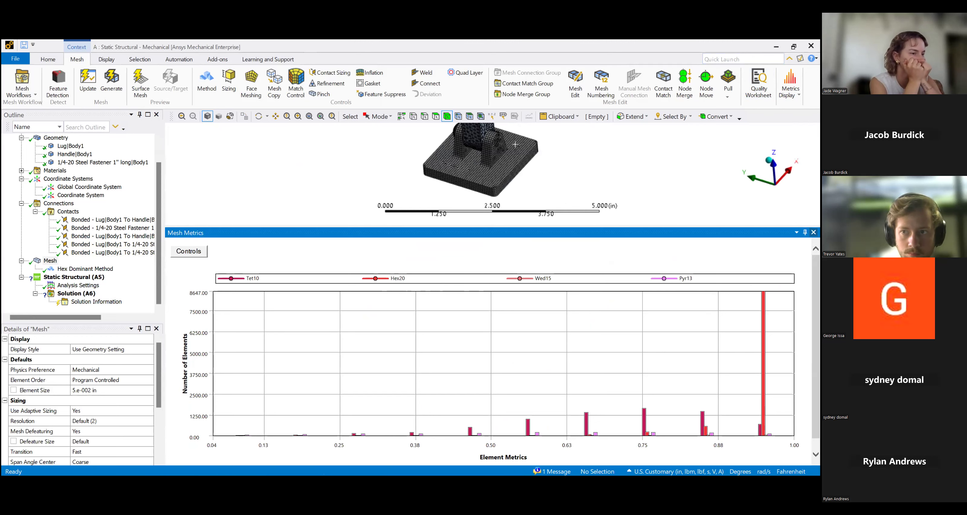
click(813, 232)
scroll(536, 270, up, 1)
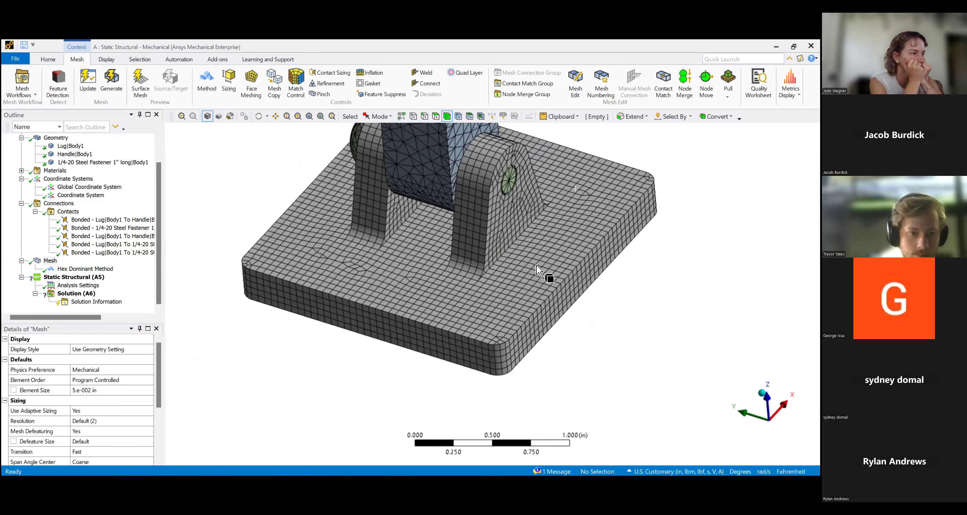
scroll(608, 225, up, 1)
scroll(555, 282, down, 2)
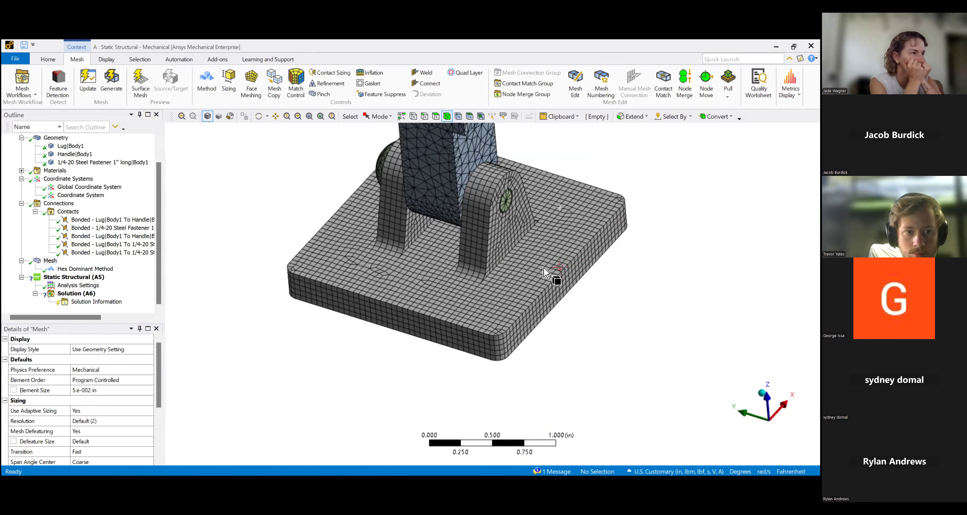
Reopen the mesh metric graph to recheck the element quality distribution and dismiss it.
click(758, 85)
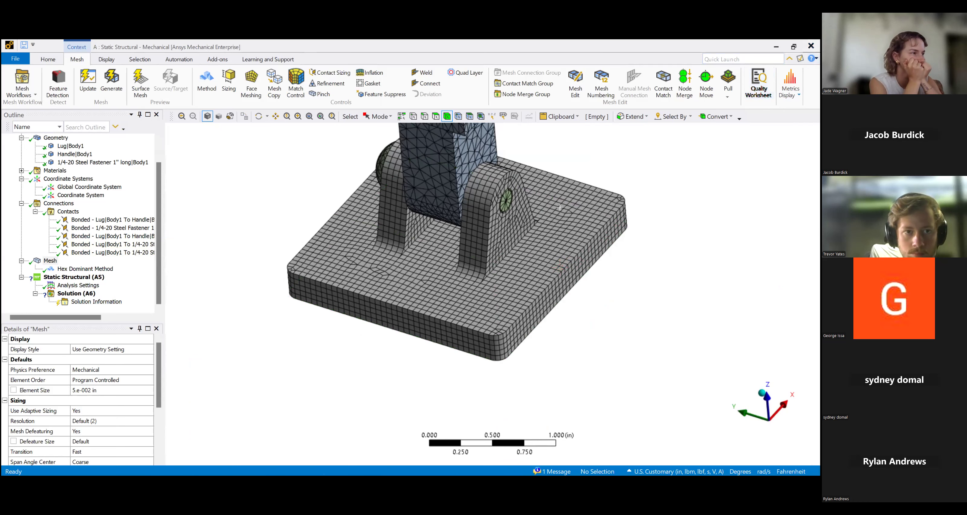
click(790, 86)
click(736, 155)
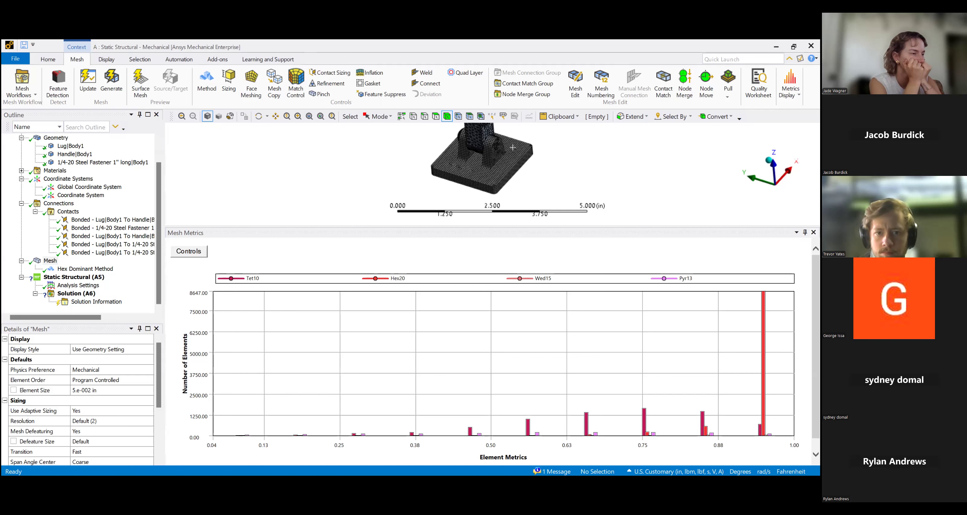
click(813, 233)
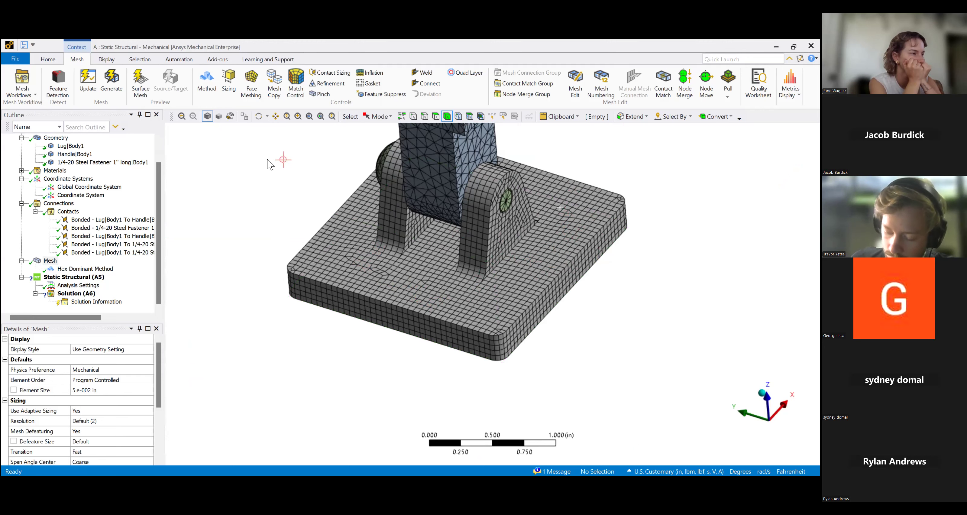
Add a mesh Sizing control and scope it to the top face of the handle.
click(229, 82)
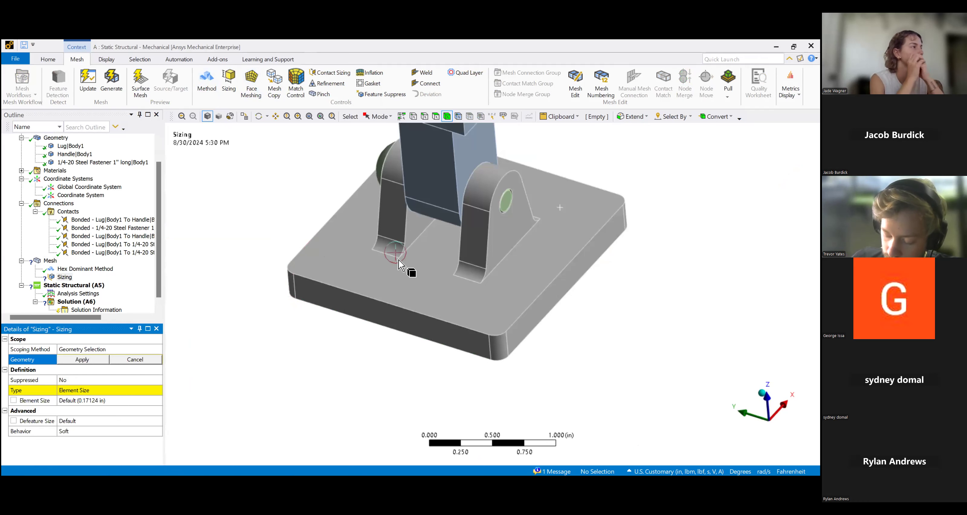
middle_drag(546, 217, 496, 270)
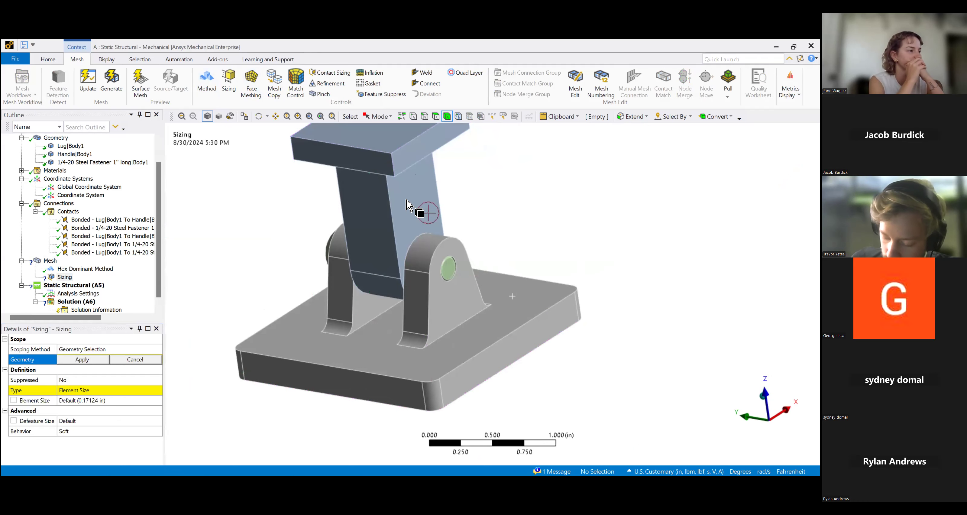
middle_drag(412, 169, 422, 257)
click(436, 117)
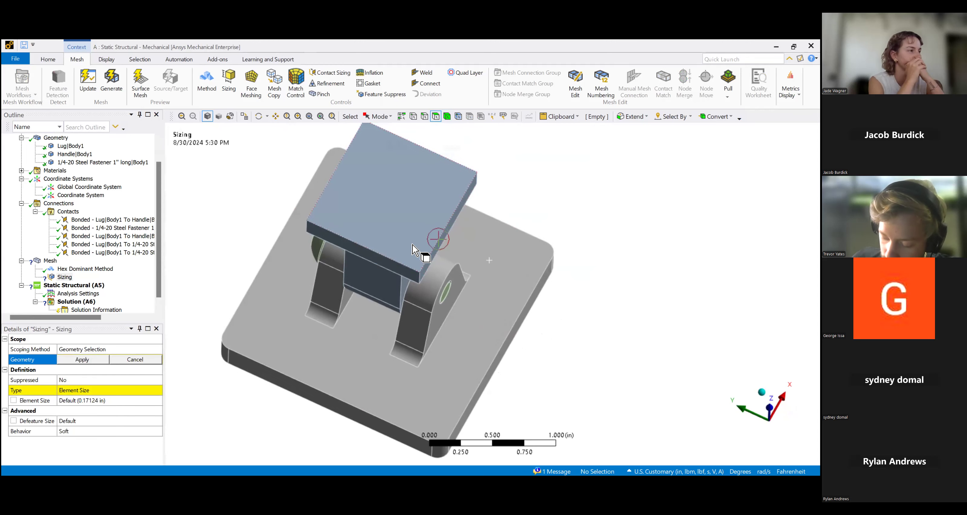
click(423, 175)
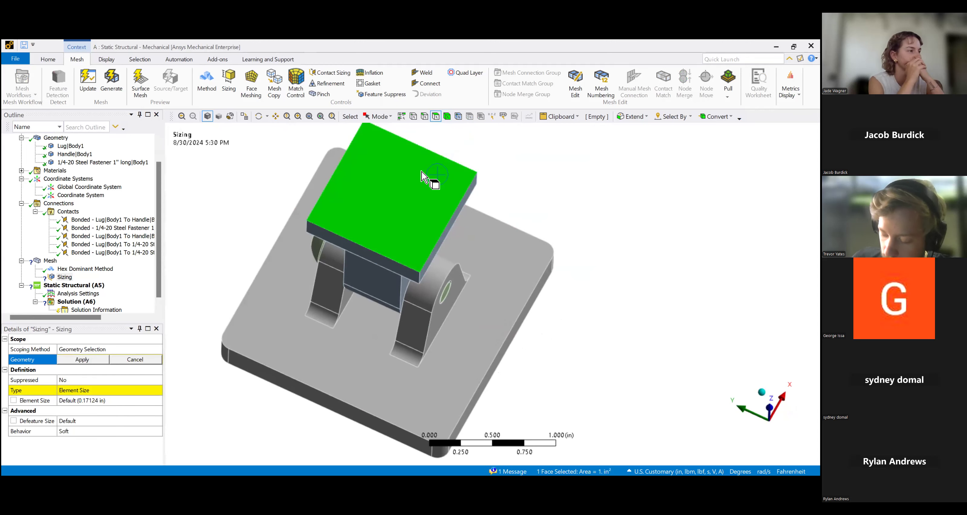
click(82, 359)
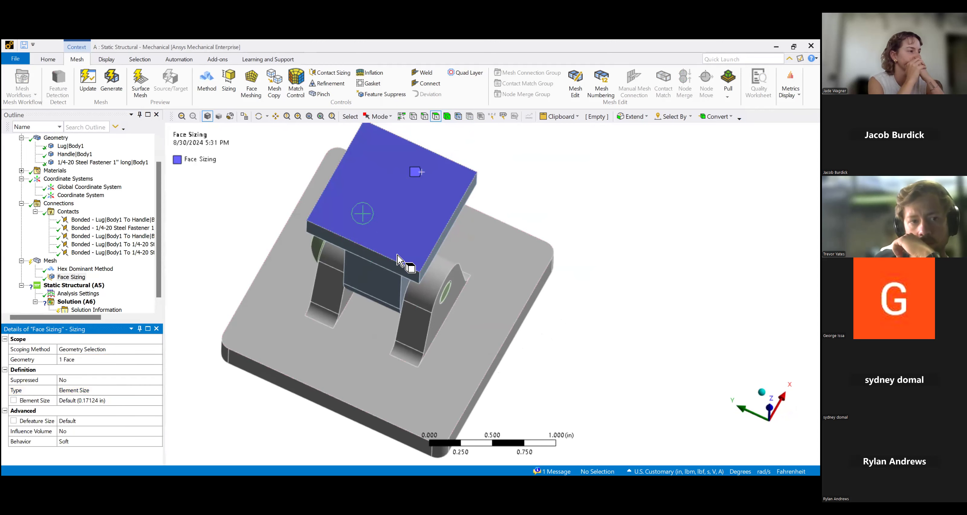
Set the element size of the handle's face sizing to 0.03 in.
click(69, 390)
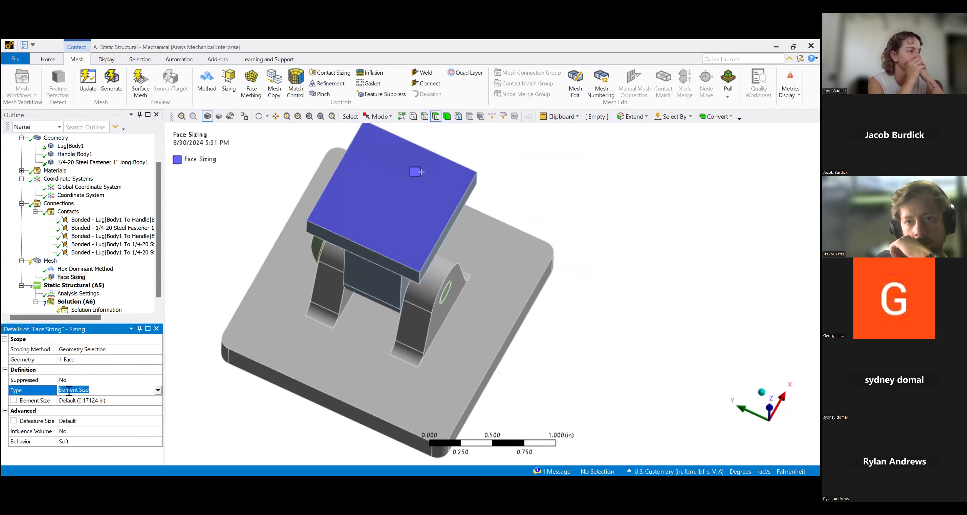
click(115, 400)
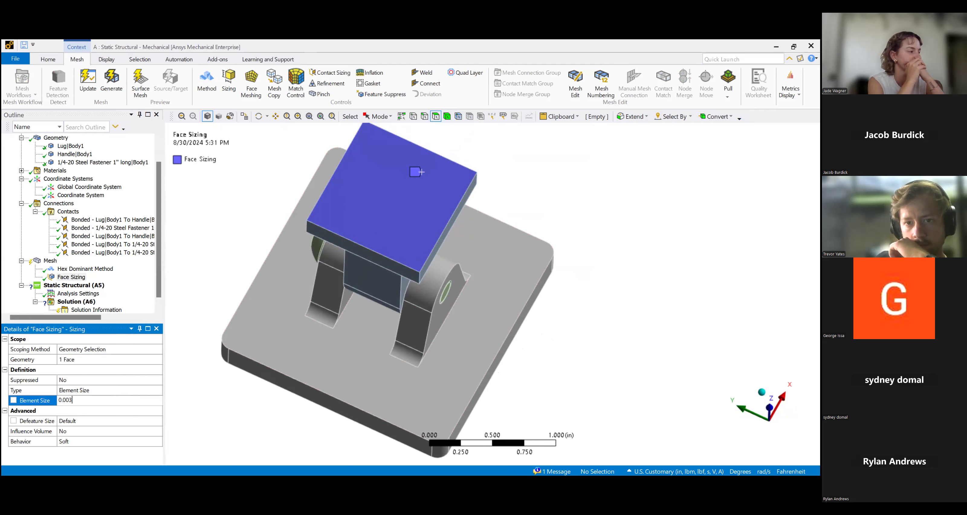
click(107, 400)
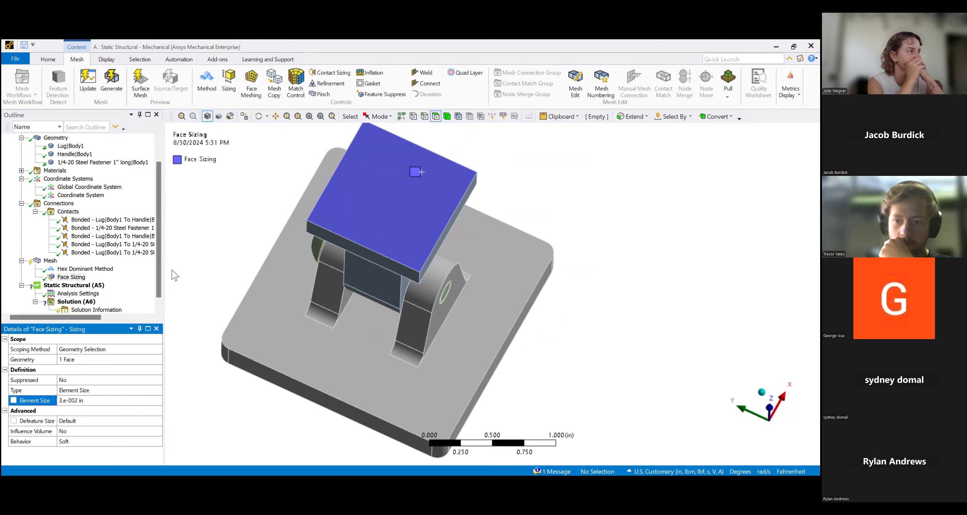
Update the mesh with the new face sizing and close the metric graph.
click(50, 261)
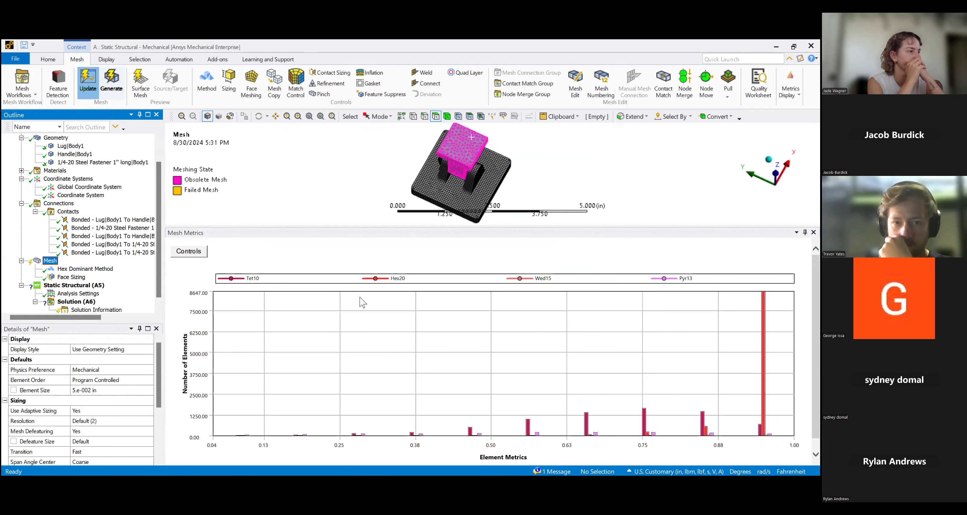
click(88, 83)
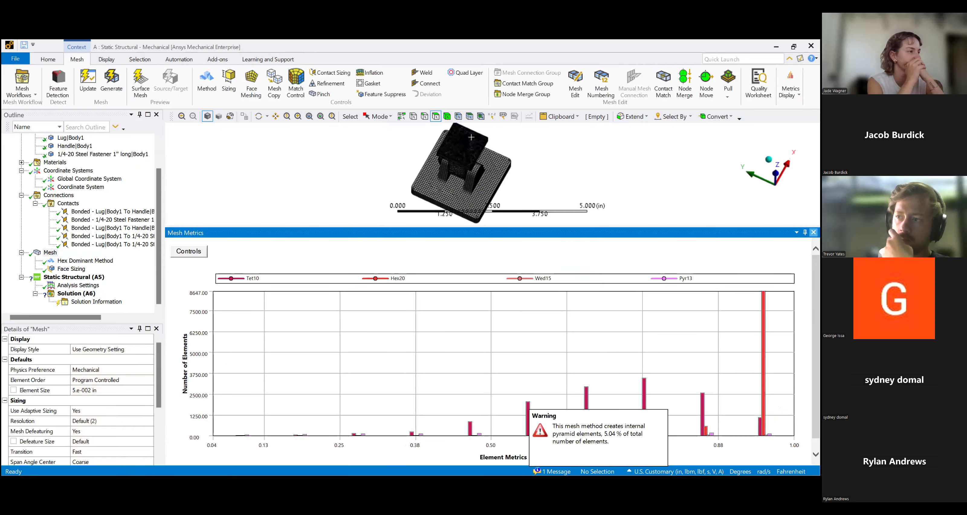
click(813, 232)
Examine the refined mesh on the handle's top face and its transition into the coarser sides.
middle_drag(493, 234, 492, 272)
ctrl+middle_drag(397, 191, 401, 213)
scroll(376, 215, up, 4)
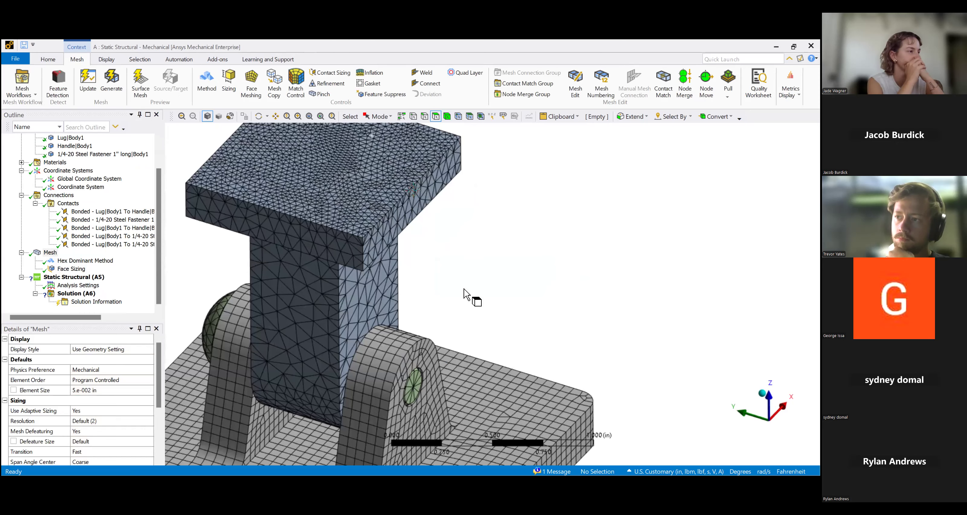
mouse_move(452, 269)
middle_down()
mouse_move(390, 384)
mouse_move(460, 281)
middle_up()
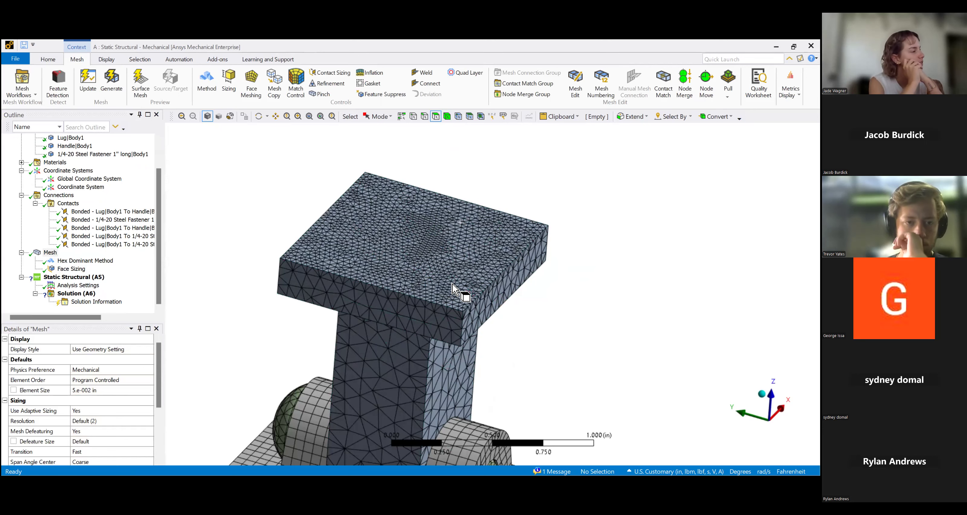
scroll(514, 365, down, 3)
ctrl+middle_drag(533, 266, 529, 256)
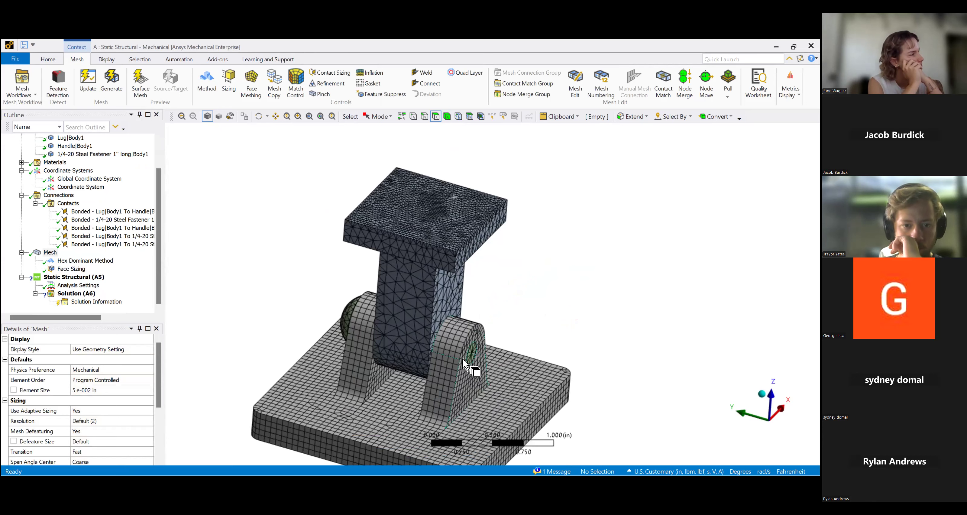
Inspect the lug's mesh around the fillet at the base of its upright ear.
scroll(486, 354, up, 2)
scroll(443, 327, up, 1)
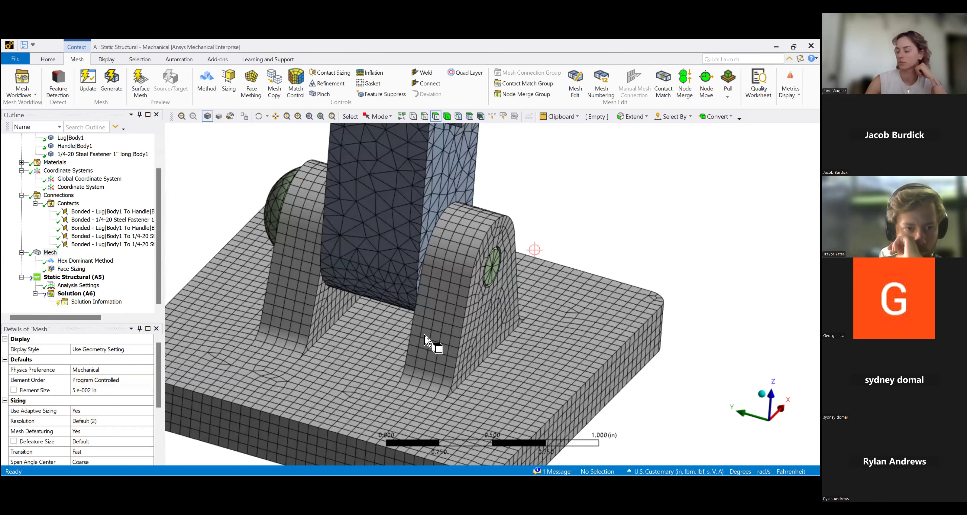
scroll(433, 344, up, 1)
scroll(414, 347, up, 1)
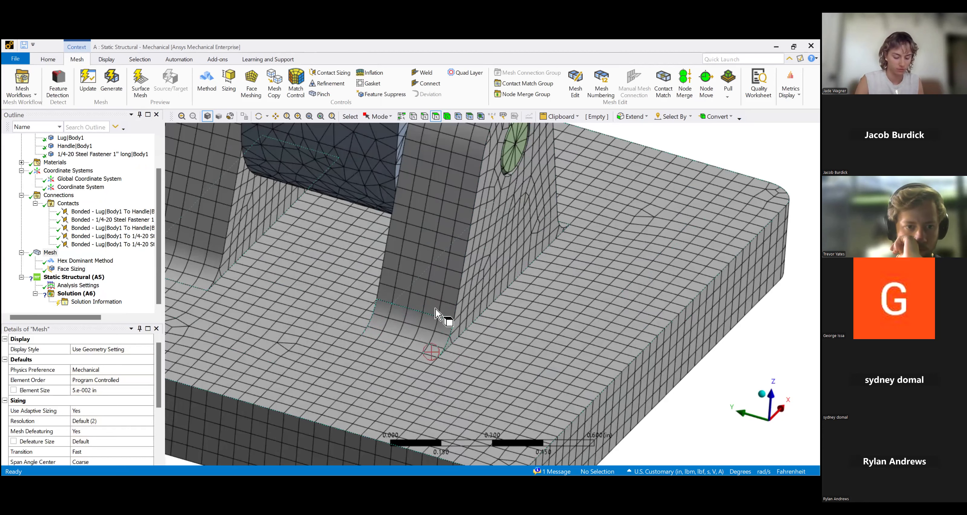
scroll(435, 312, down, 2)
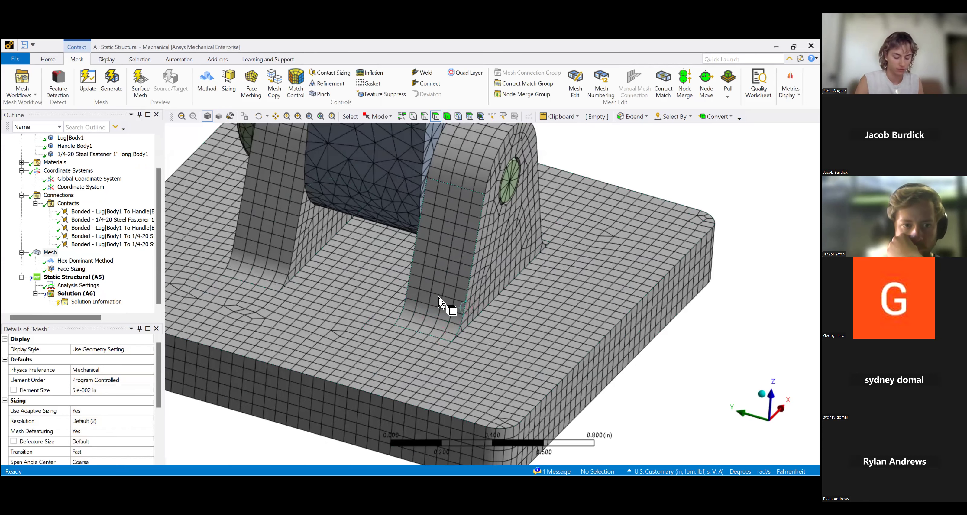
scroll(488, 243, down, 3)
middle_drag(499, 232, 436, 143)
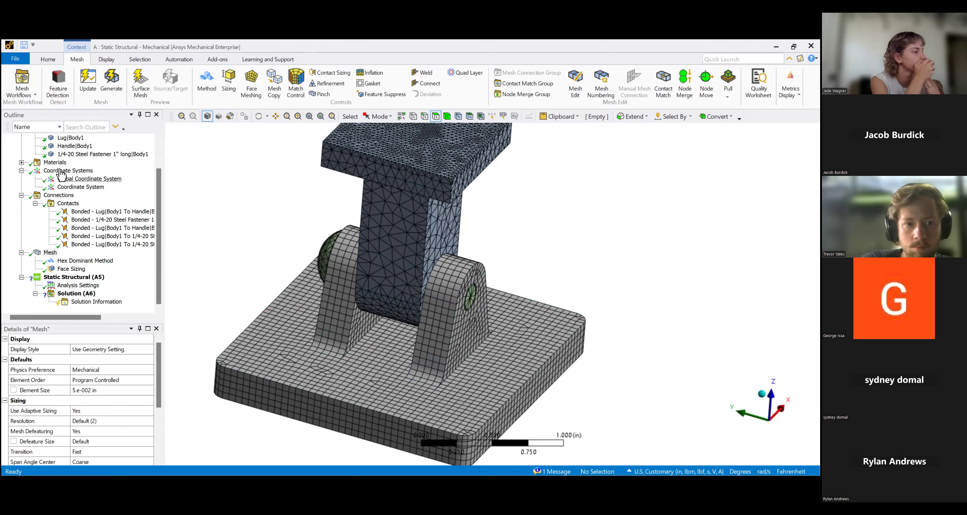
Delete the user-defined coordinate system located on the handle's top face.
scroll(96, 207, up, 2)
scroll(98, 213, down, 1)
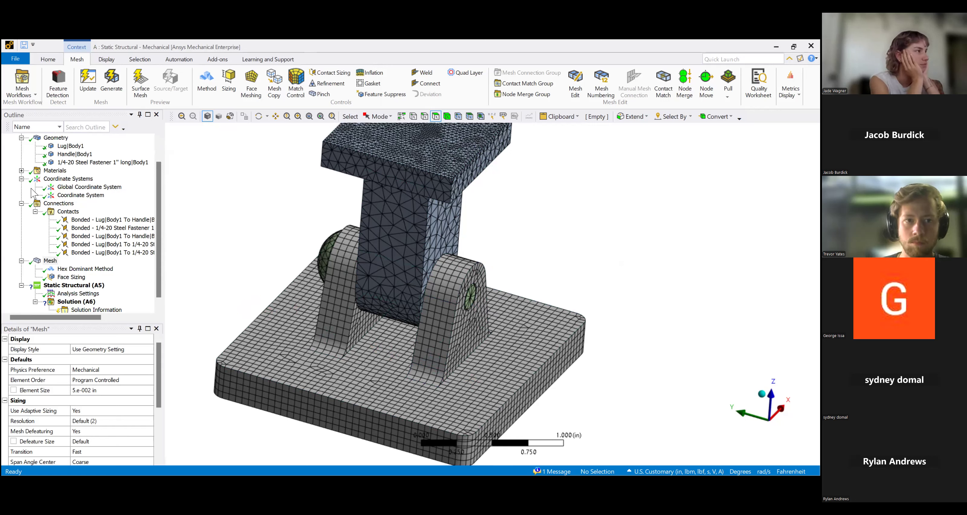
click(88, 196)
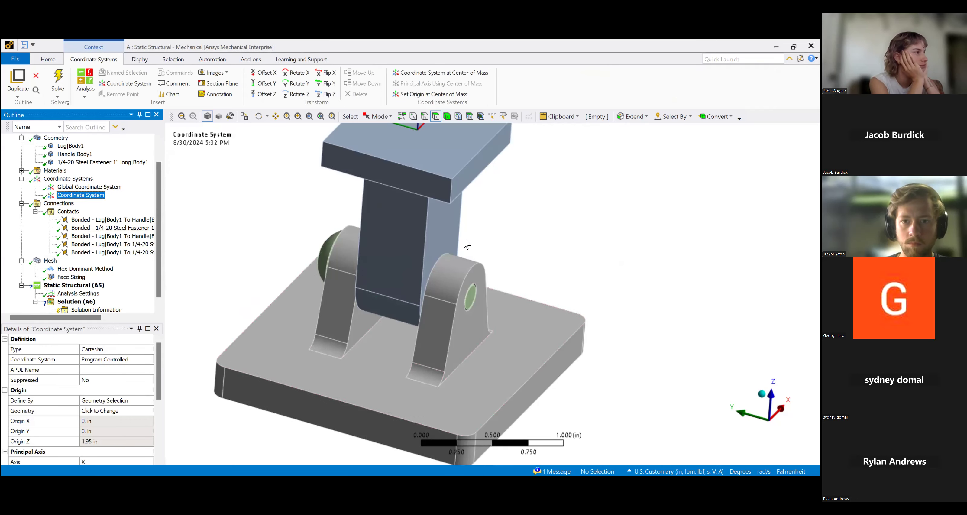
scroll(463, 238, down, 3)
click(76, 195)
right_click(74, 193)
click(112, 299)
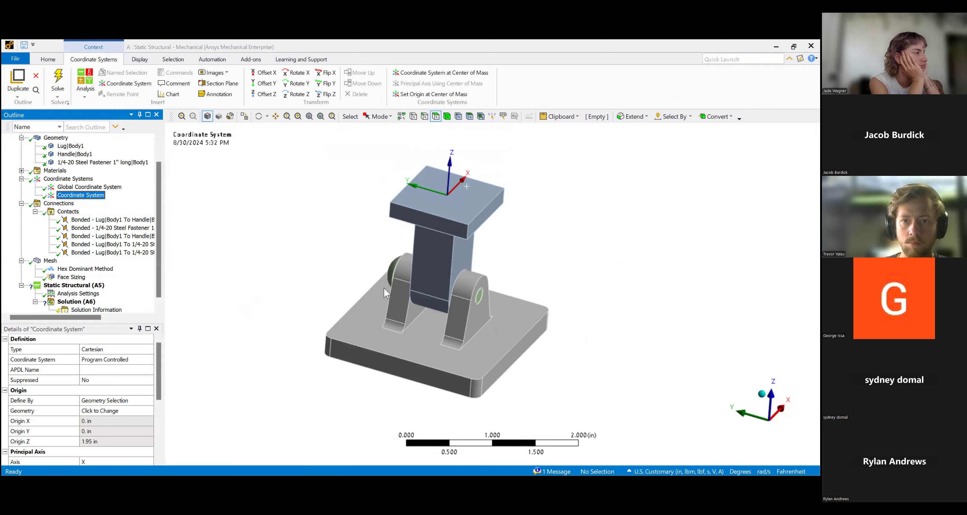
click(413, 336)
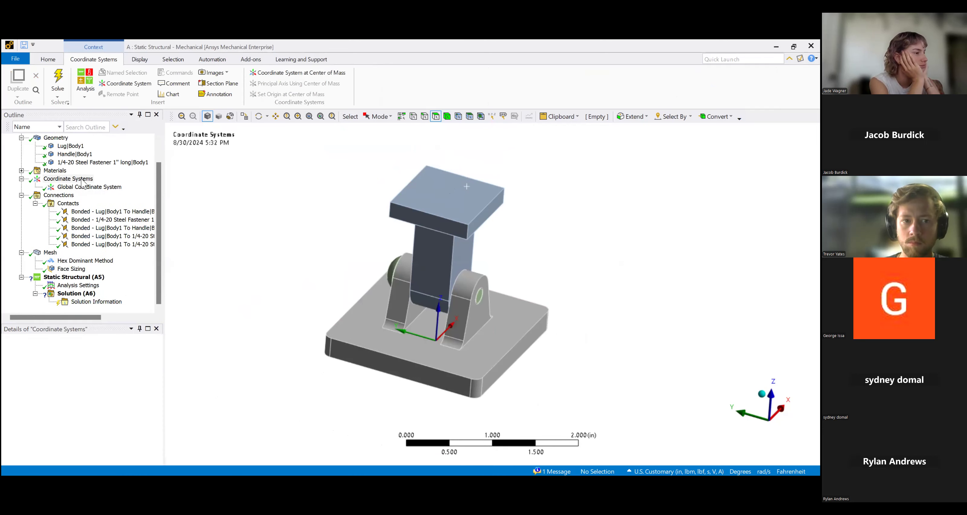
Insert a new coordinate system with its origin on the fillet face at the base of the lug's near ear.
click(68, 179)
right_click(99, 186)
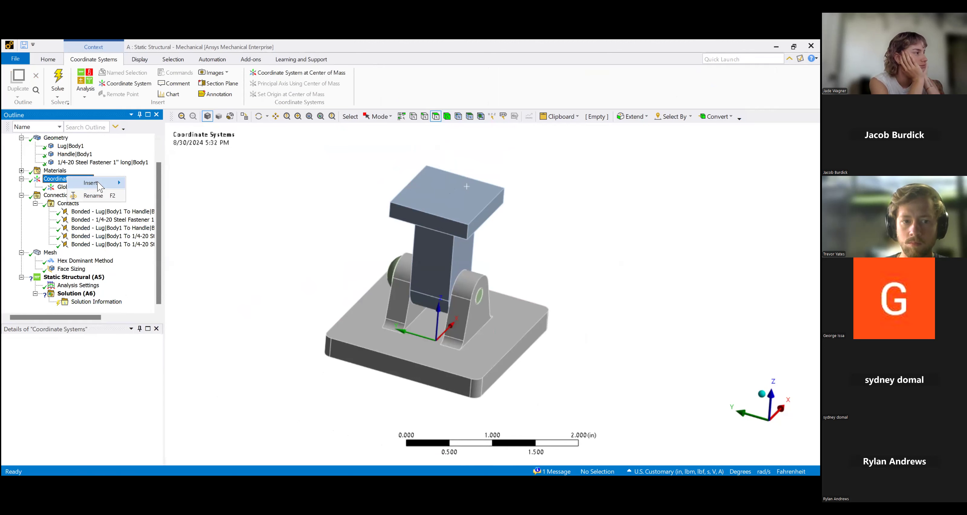
mouse_move(98, 183)
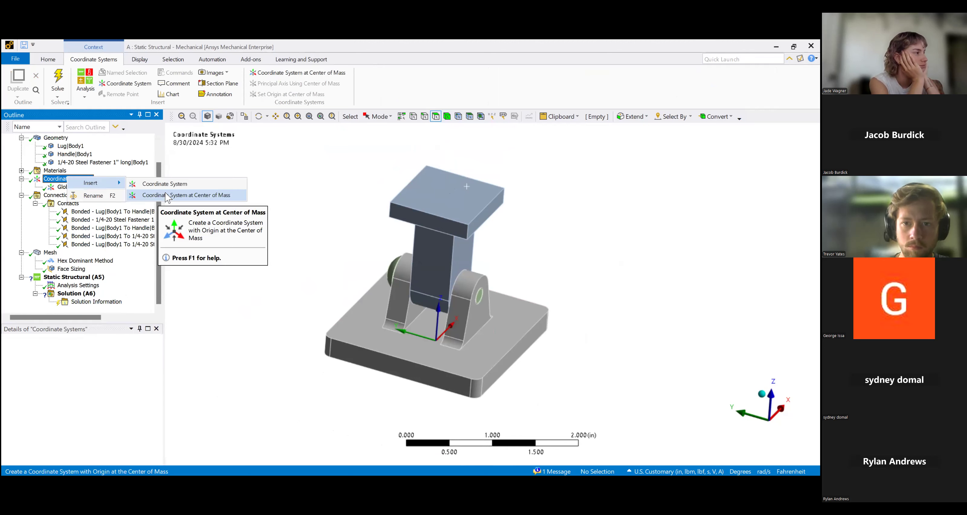
click(162, 183)
scroll(446, 378, up, 3)
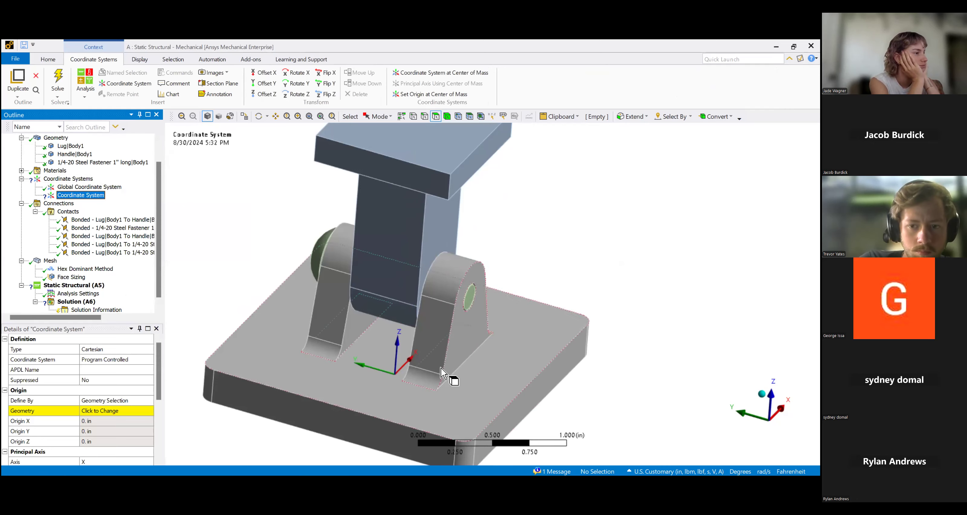
scroll(441, 372, up, 3)
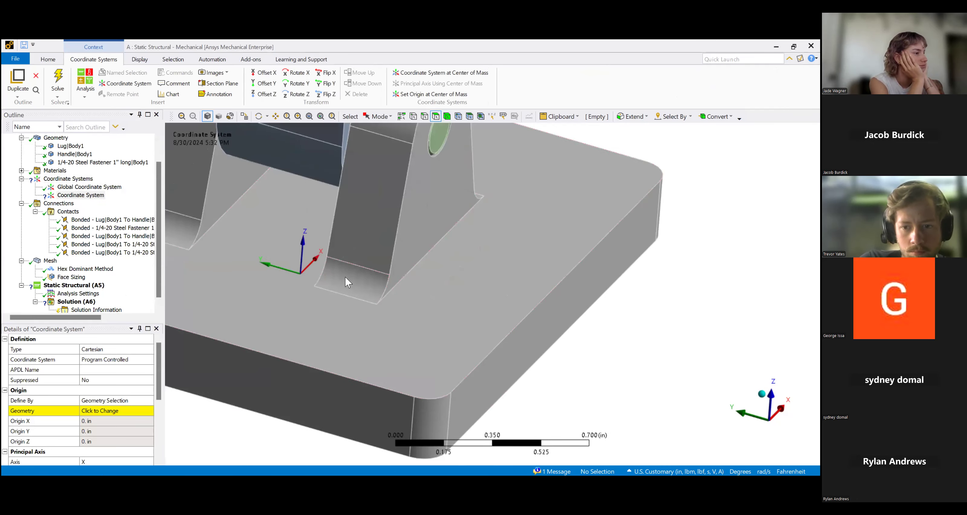
click(346, 279)
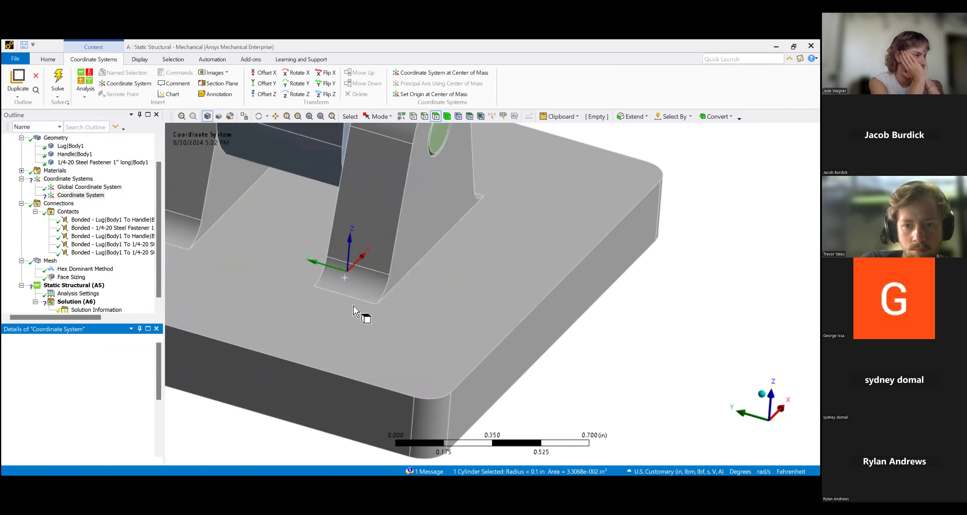
scroll(470, 267, down, 2)
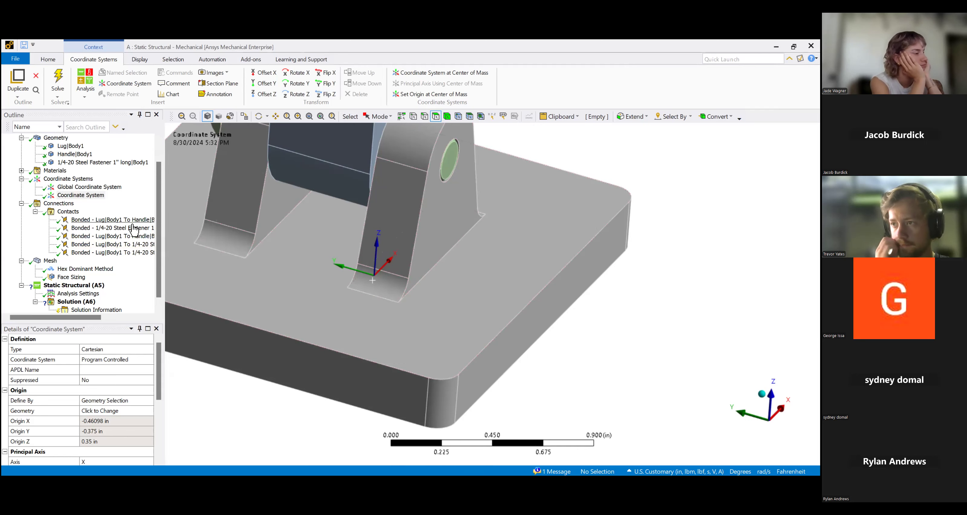
Insert a mesh sizing control scoped to the fillet face at the base of the lug's near ear.
scroll(91, 217, down, 1)
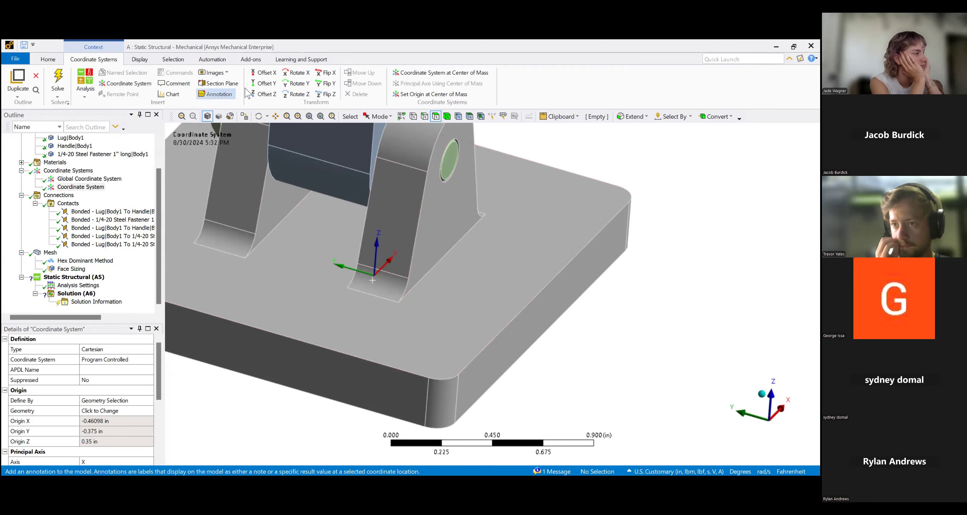
click(73, 260)
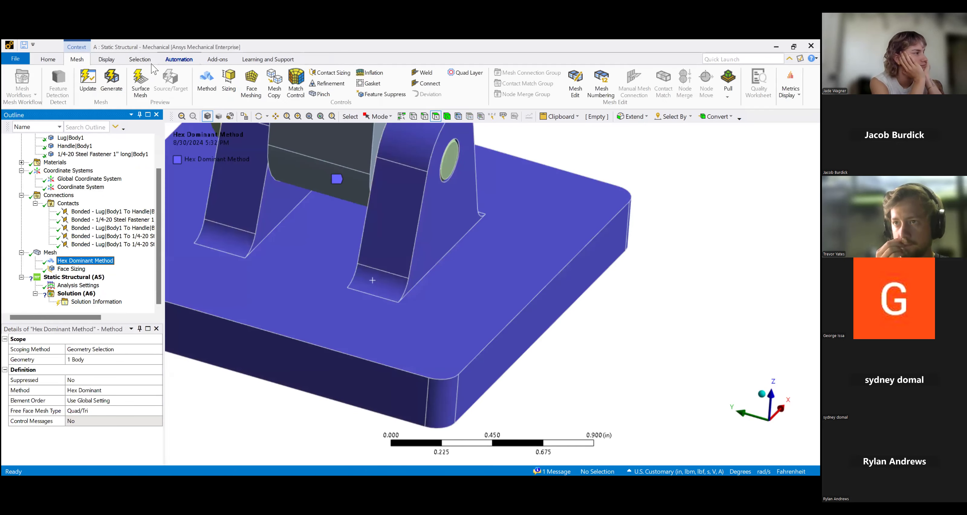
click(229, 81)
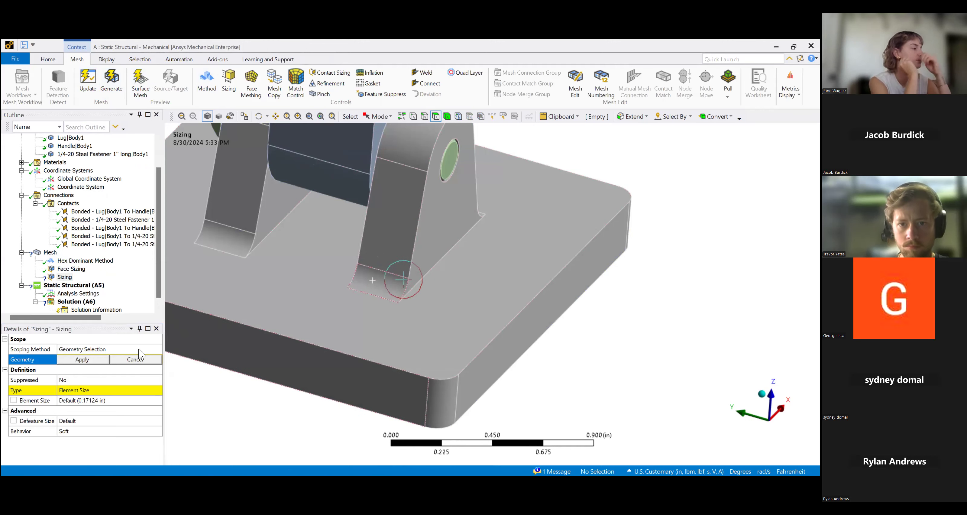
click(389, 280)
click(82, 360)
Change the new face sizing's type to Sphere of Influence and centre the sphere on the user-defined Coordinate System.
click(112, 379)
click(120, 389)
click(158, 390)
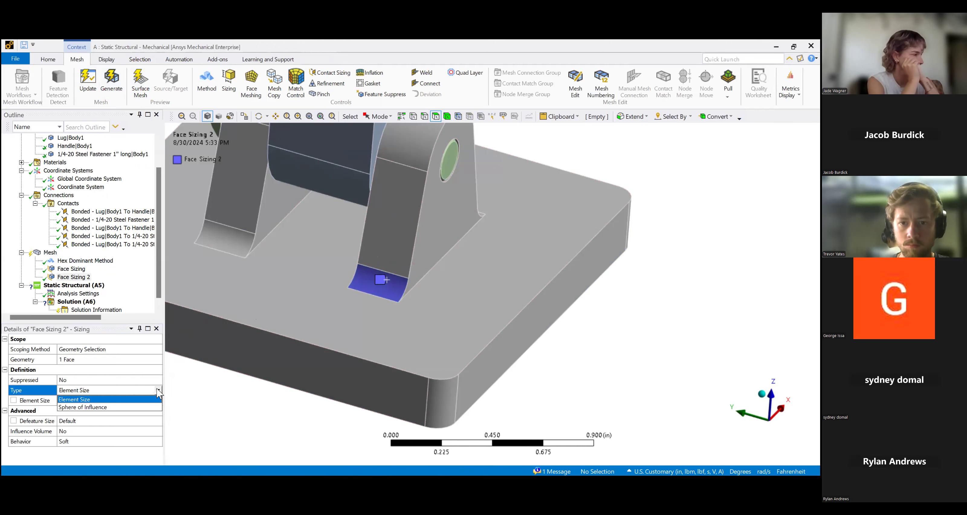
click(86, 407)
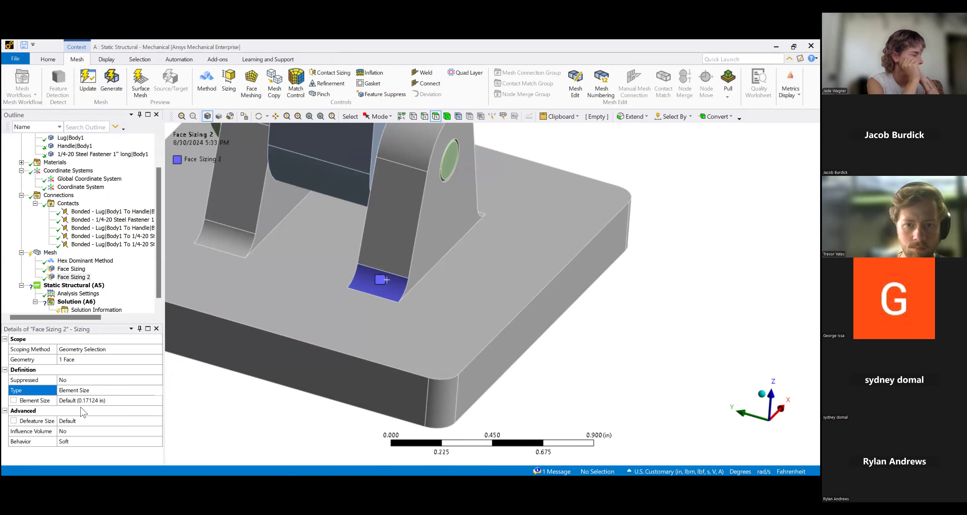
click(77, 400)
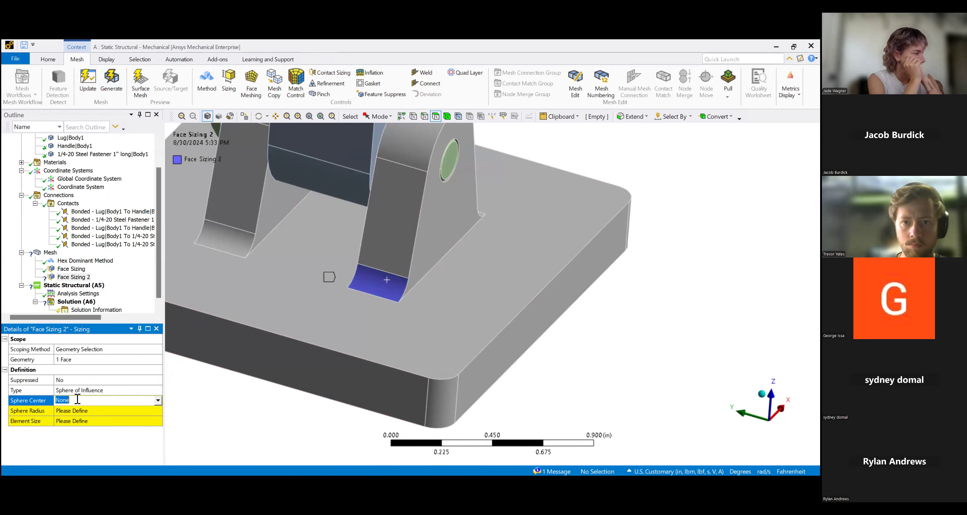
mouse_move(395, 281)
middle_down()
mouse_move(503, 302)
mouse_move(442, 291)
middle_up()
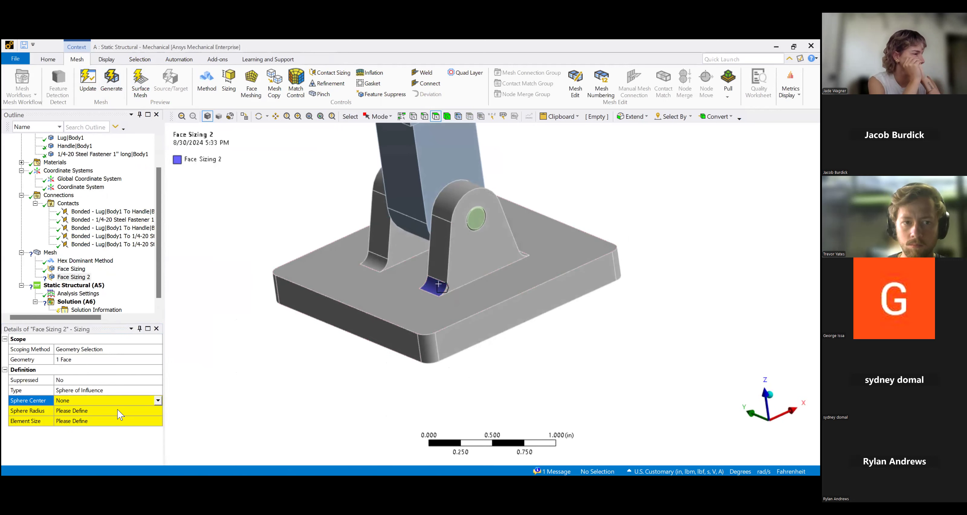
click(158, 400)
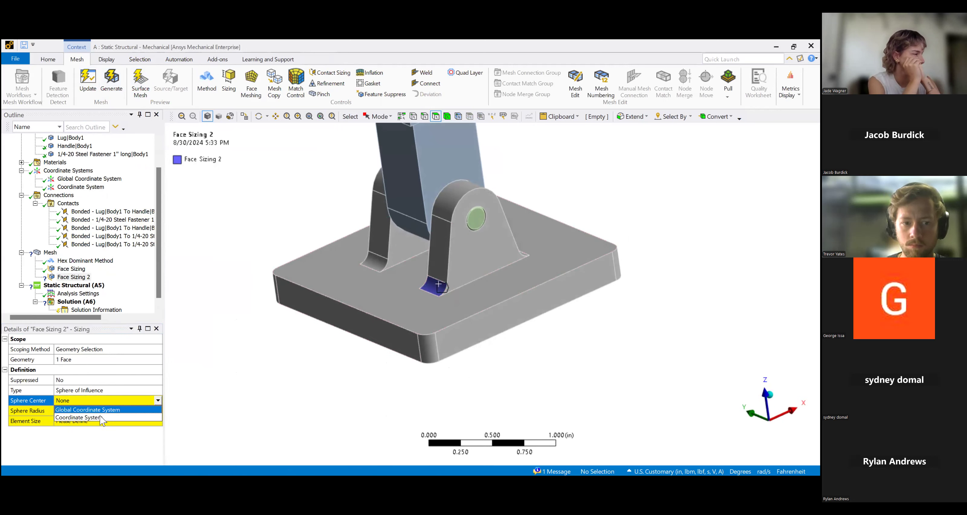
click(78, 418)
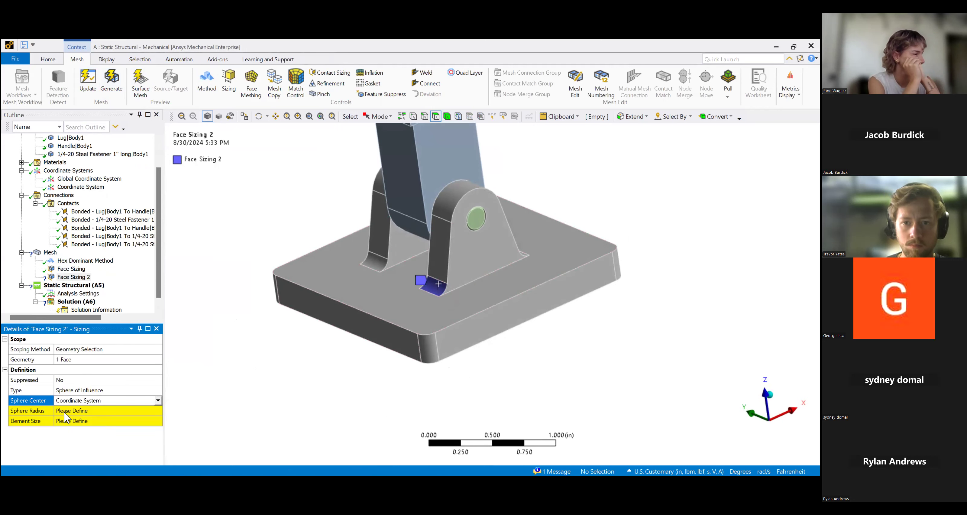
Try a sphere radius of 0.4 in for the fillet sizing and reduce it to 0.2 in.
click(104, 411)
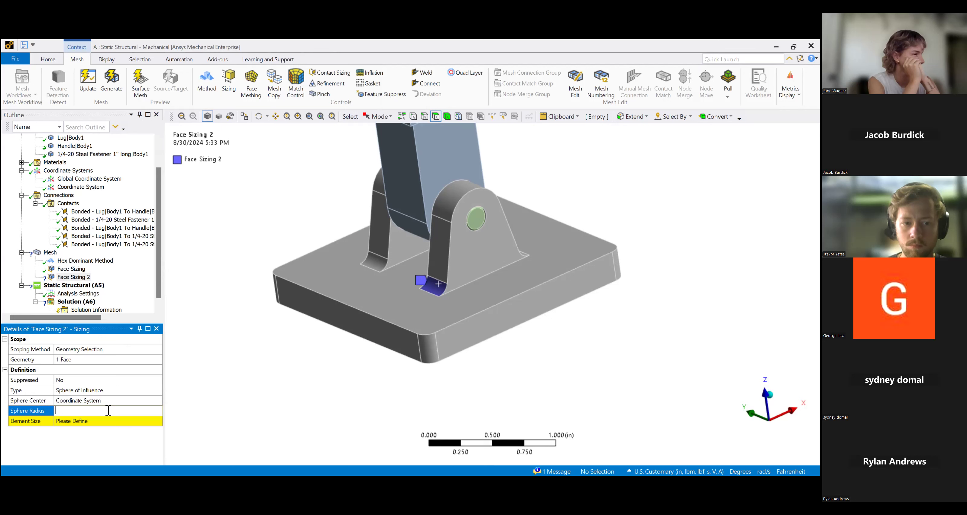
text(0.4)
key(Return)
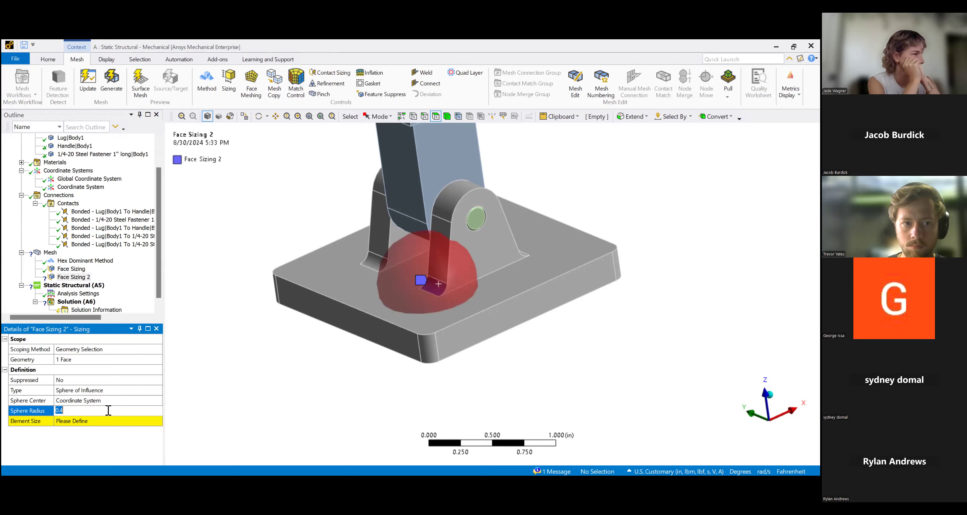
text(2)
key(Return)
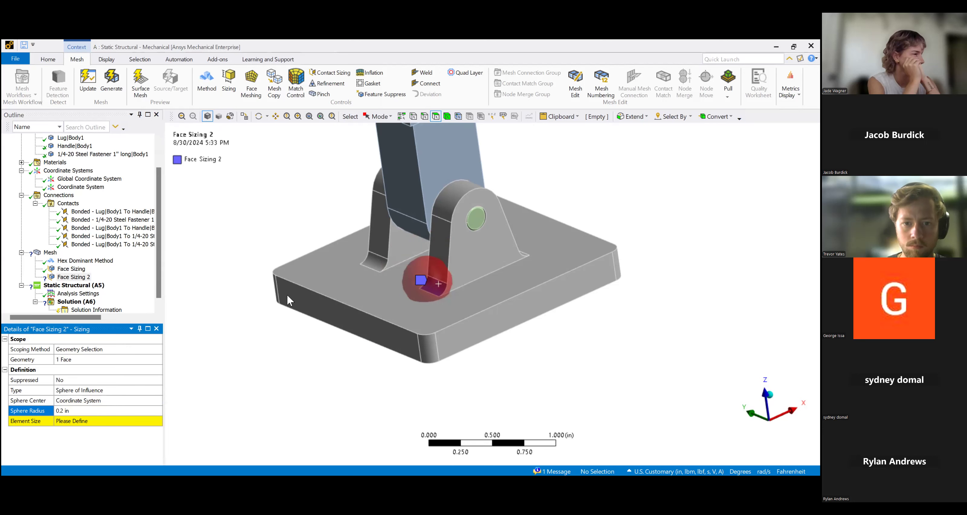
middle_drag(430, 275, 437, 296)
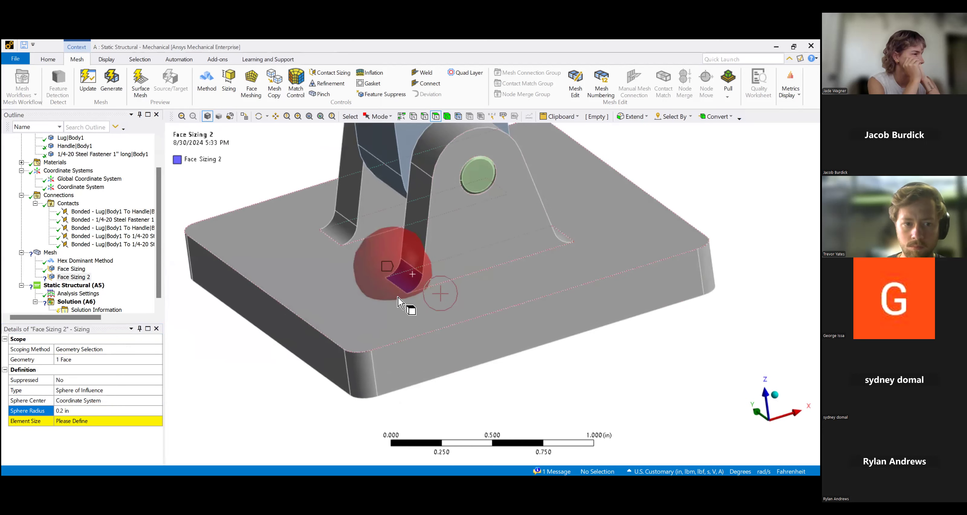
Set the element size inside the sphere of influence to 0.03 in and generate the mesh.
click(75, 420)
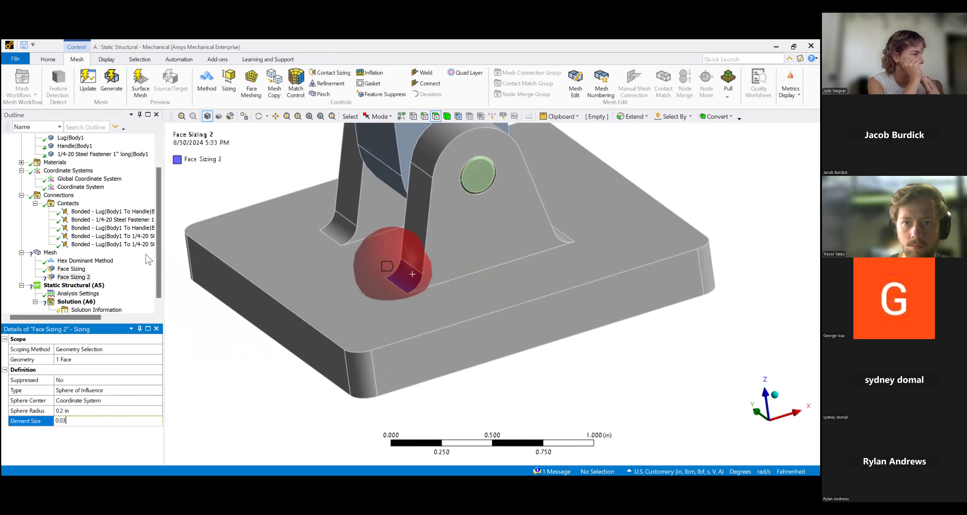
key(Return)
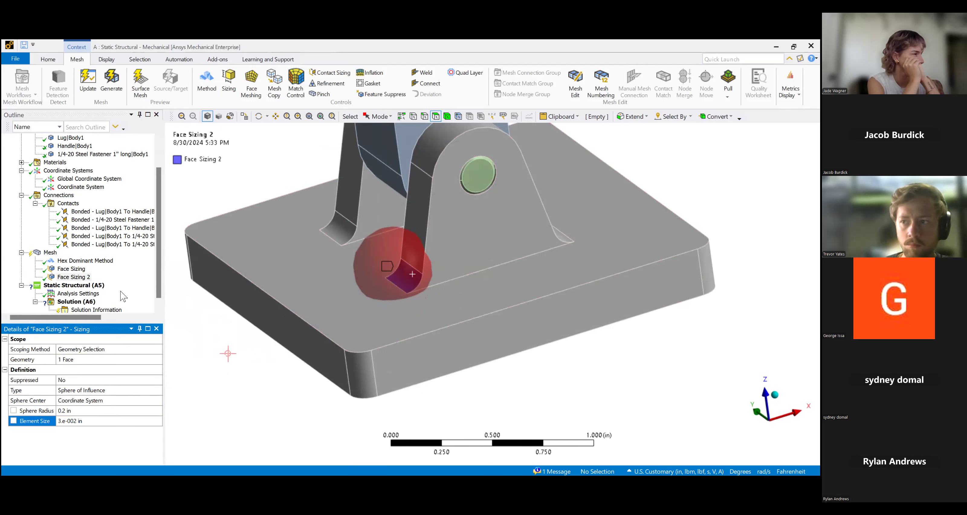
click(68, 279)
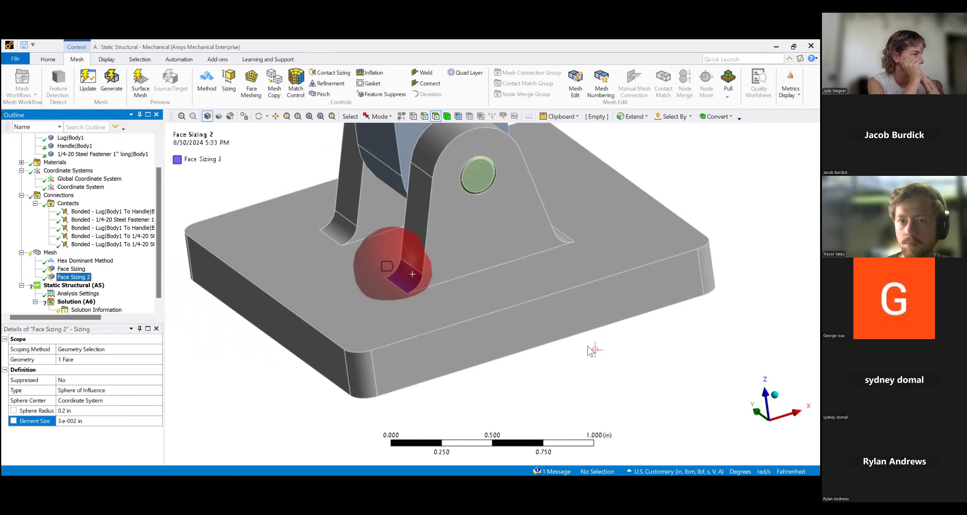
scroll(491, 352, down, 2)
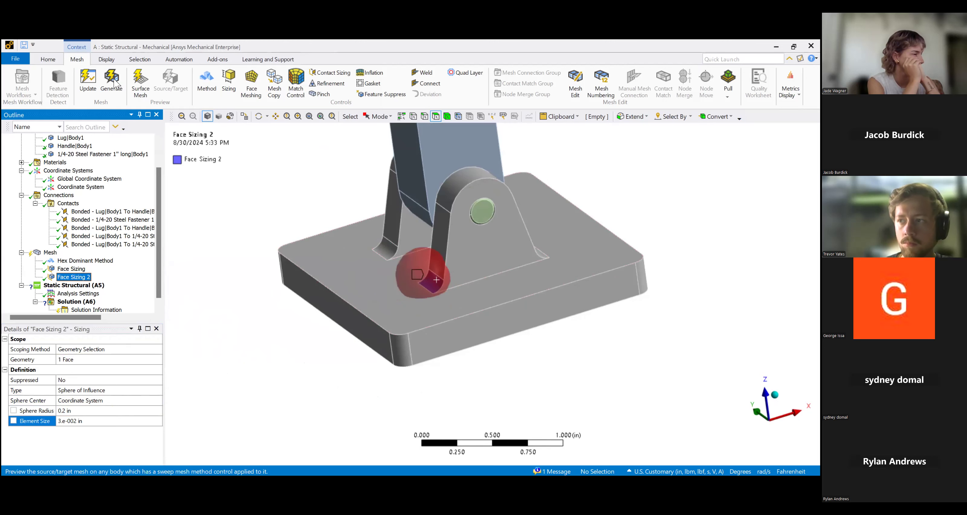
click(266, 254)
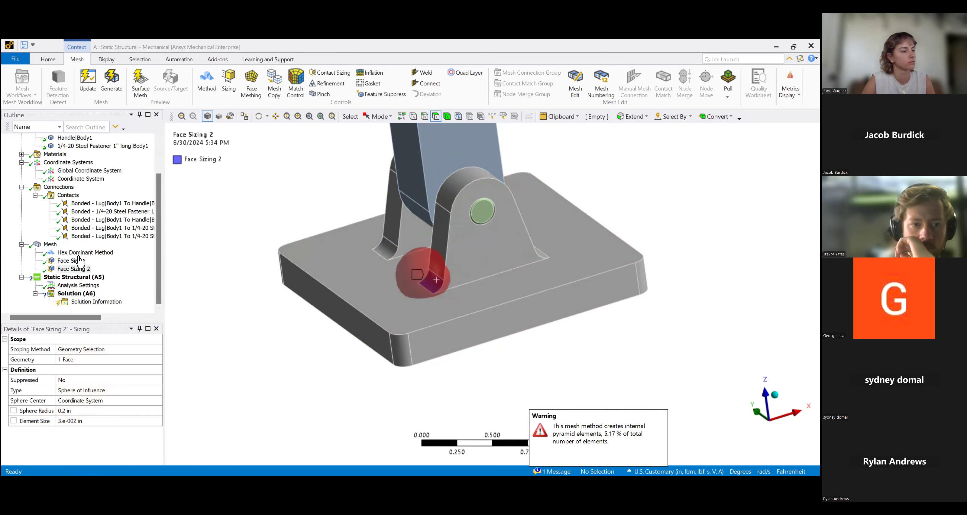
Compare the sphere of influence with the generated mesh around the fillet of the lug's near ear.
click(73, 269)
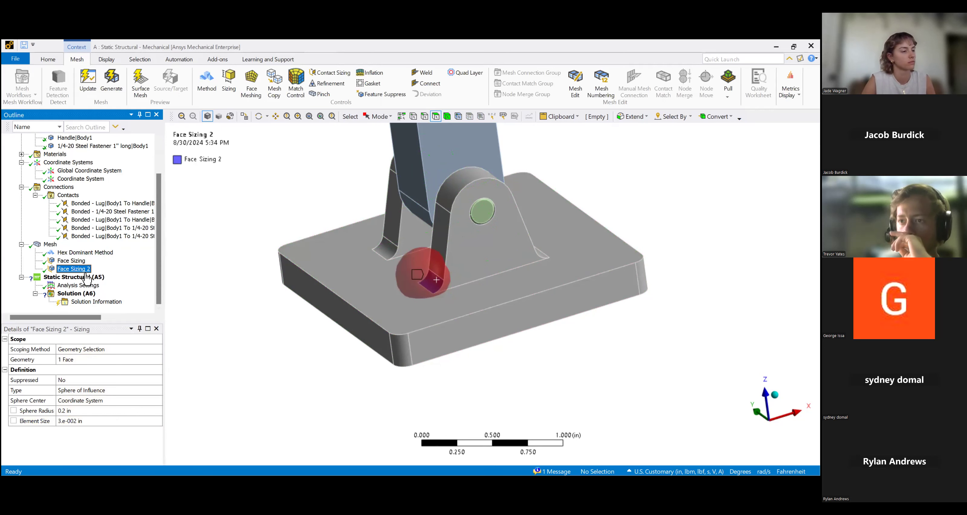
middle_drag(270, 322, 302, 341)
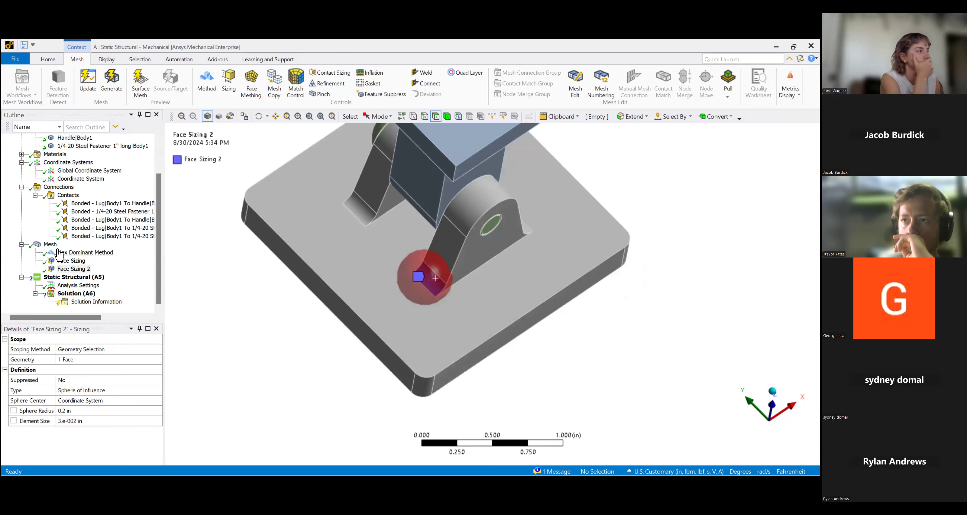
click(58, 253)
click(50, 244)
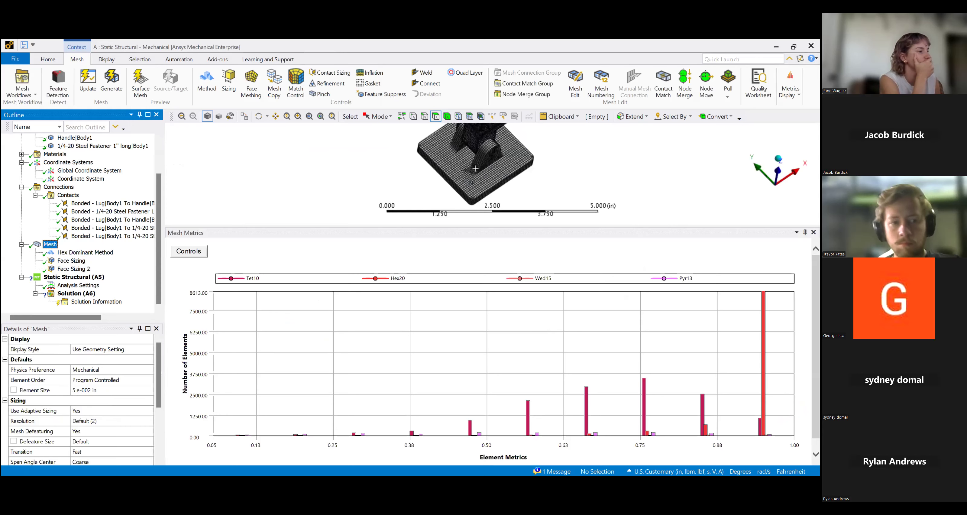
scroll(425, 278, up, 5)
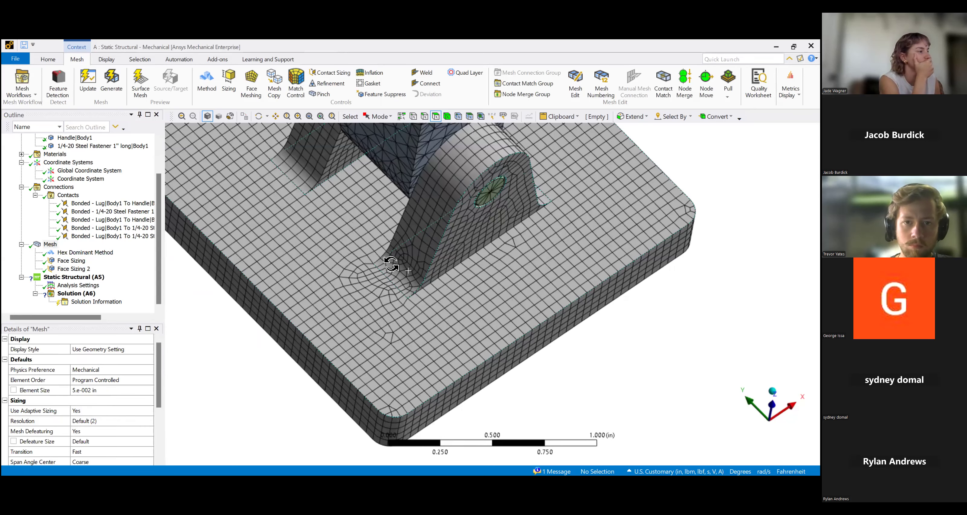
ctrl+middle_drag(368, 259, 414, 291)
scroll(483, 285, up, 3)
middle_drag(493, 277, 458, 255)
scroll(442, 294, down, 3)
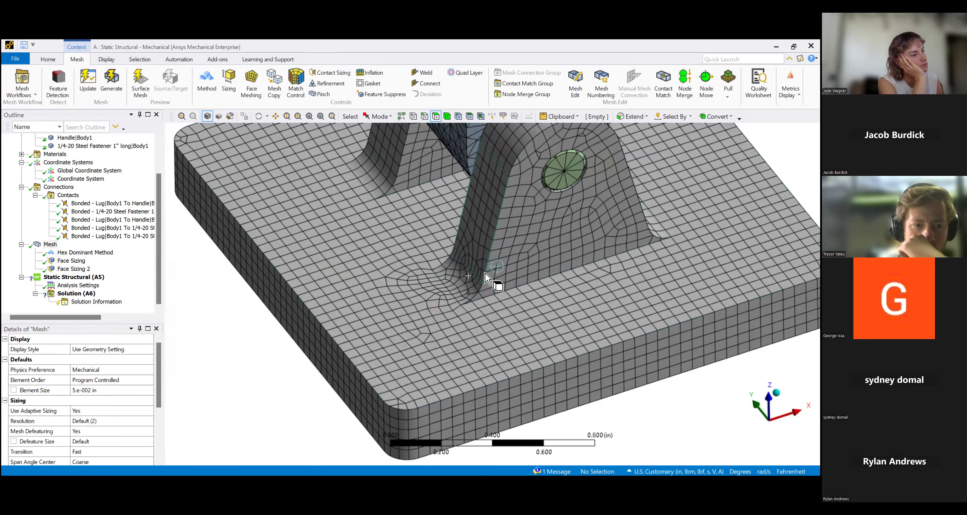
Examine how the refined fillet mesh blends into the coarser elements of the lug's base and ear.
scroll(450, 274, down, 1)
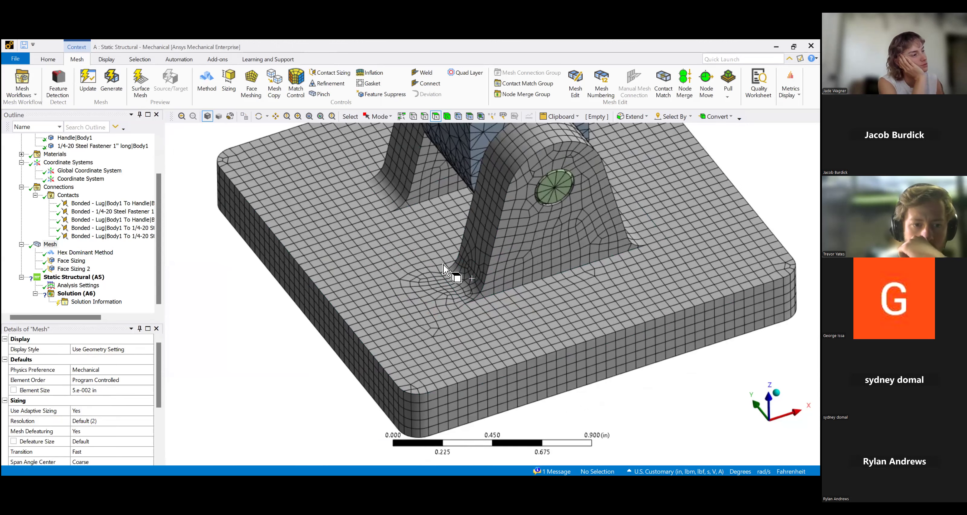
scroll(443, 265, down, 1)
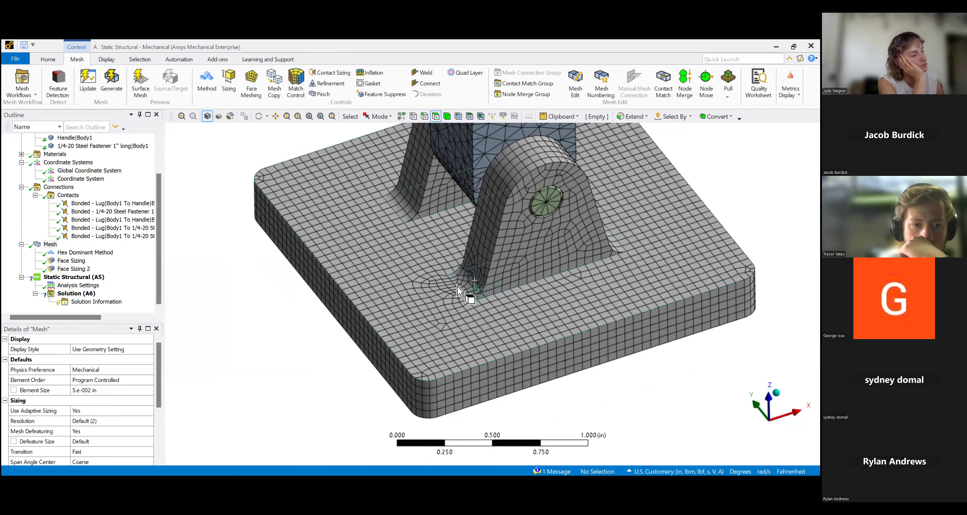
middle_drag(427, 294, 472, 288)
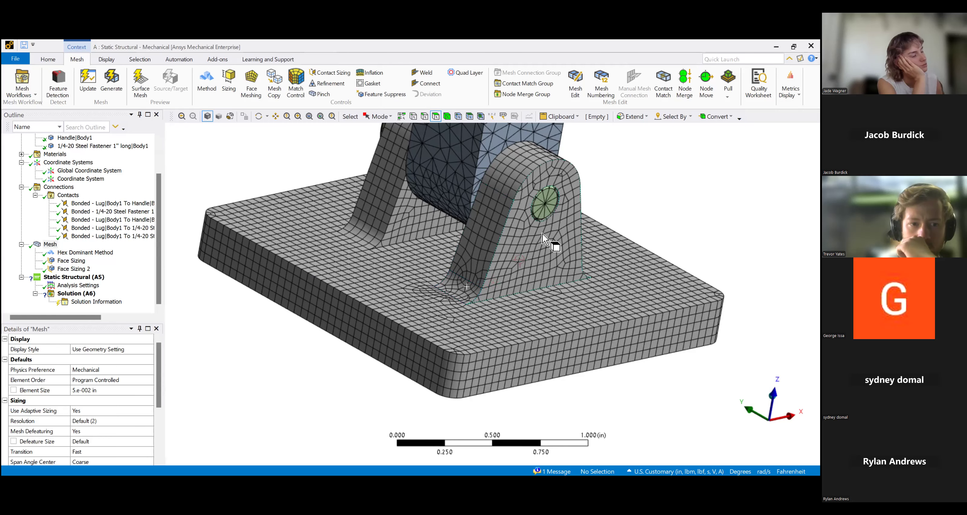
scroll(491, 296, down, 3)
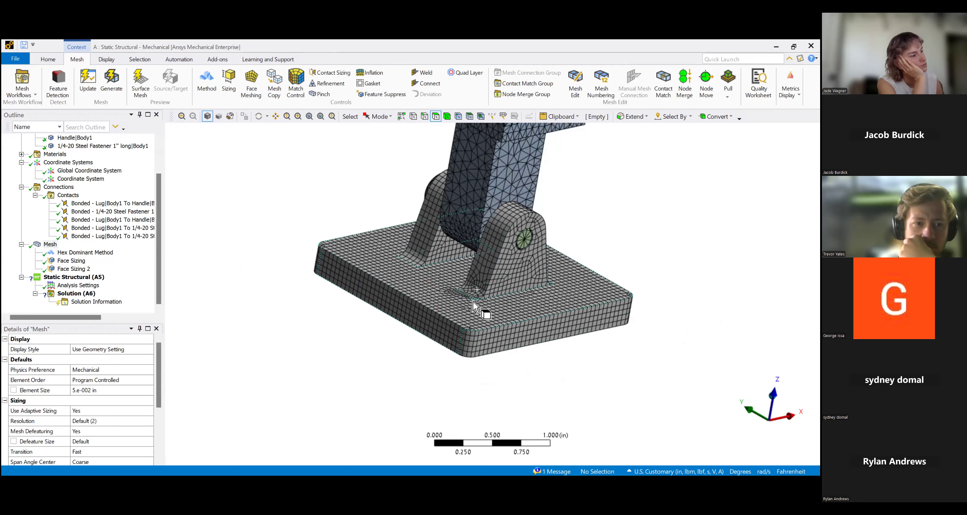
scroll(513, 176, down, 1)
scroll(513, 176, down, 1)
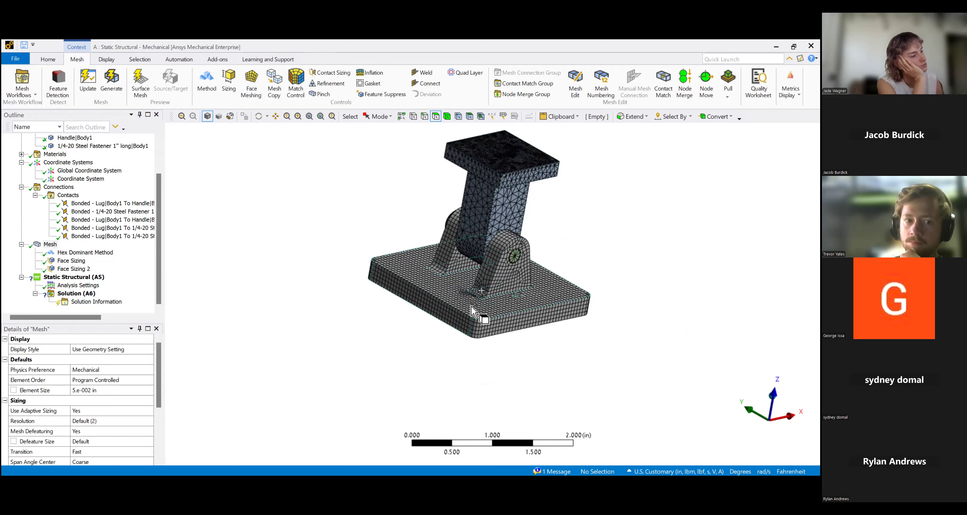
Show the mesh metric graph to check element quality by element type, and close it.
click(790, 92)
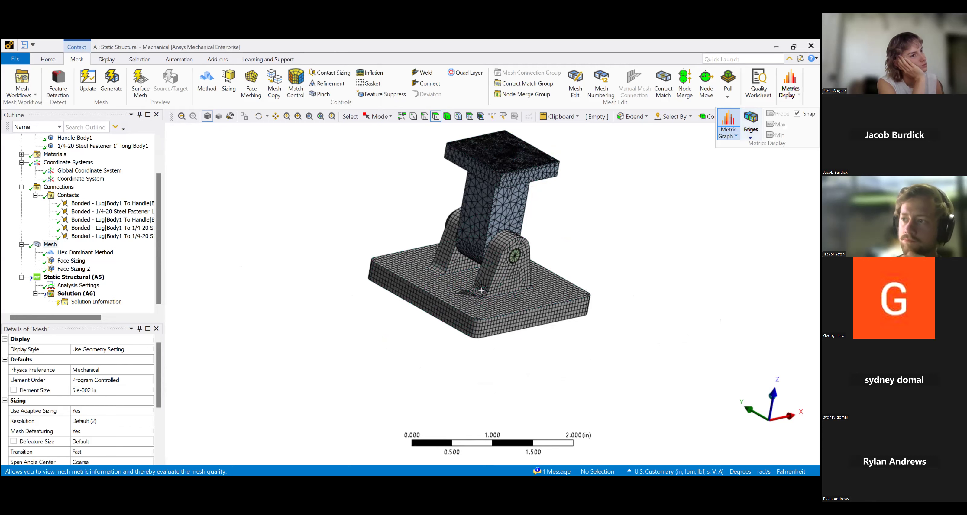
click(728, 124)
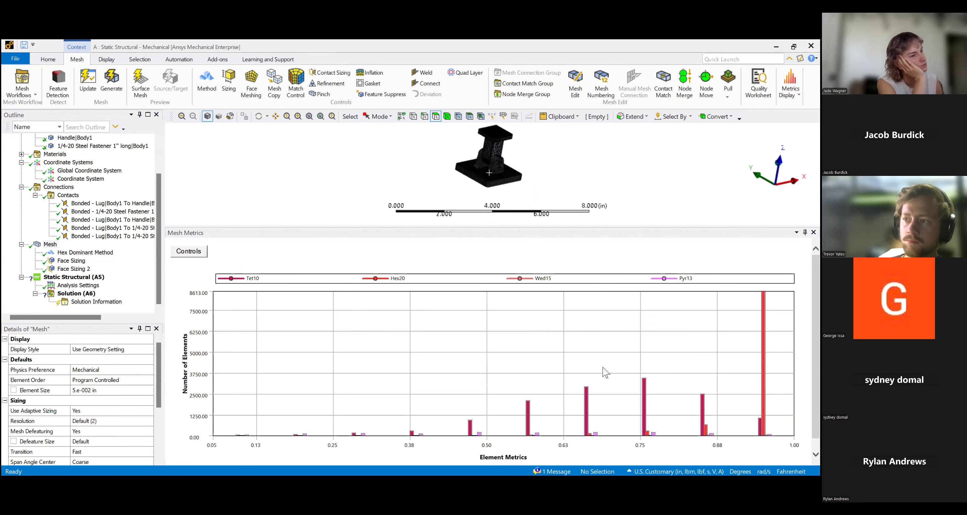
scroll(497, 174, up, 5)
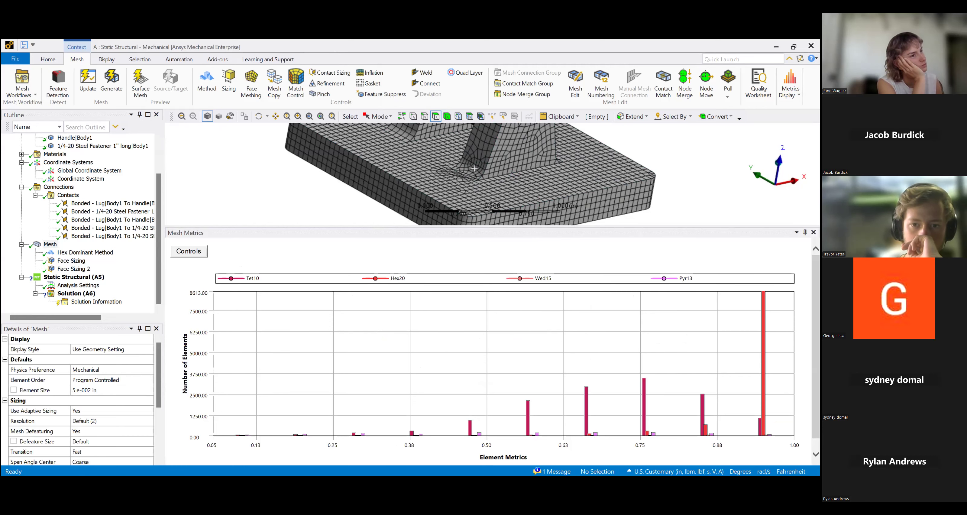
click(813, 233)
scroll(586, 279, down, 1)
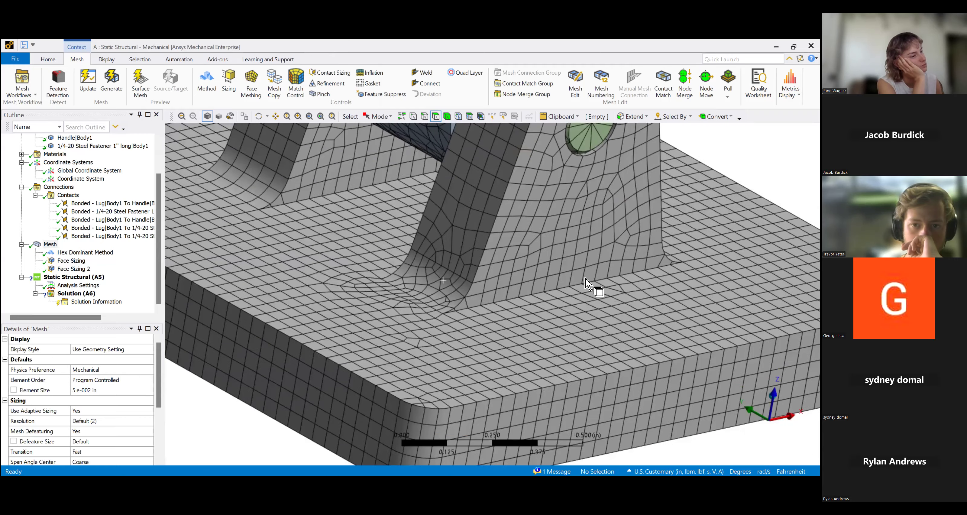
scroll(585, 278, down, 3)
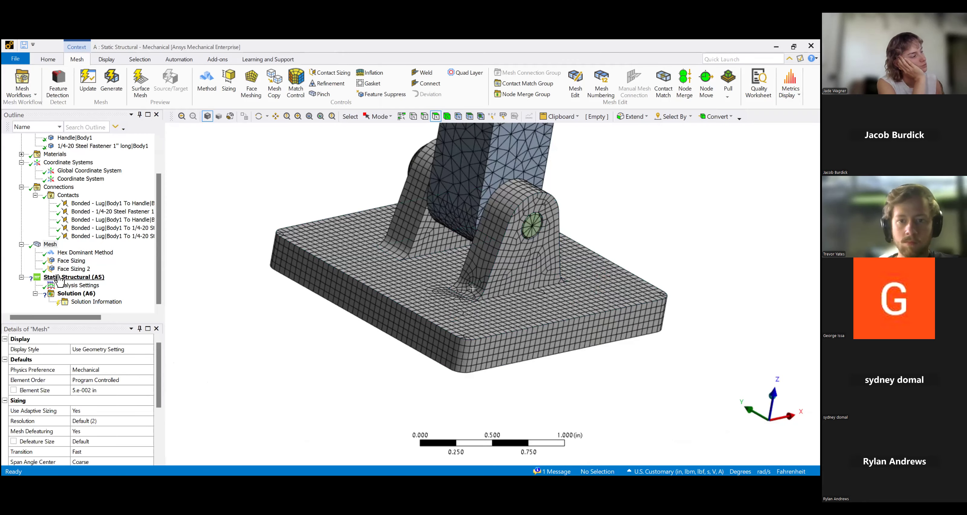
Open the Static Structural environment and close its load graph view.
click(60, 278)
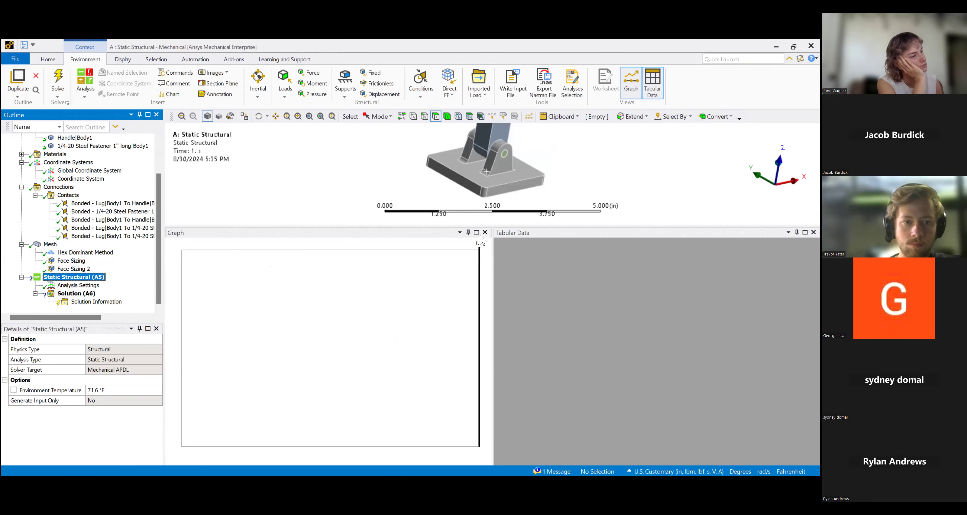
click(484, 232)
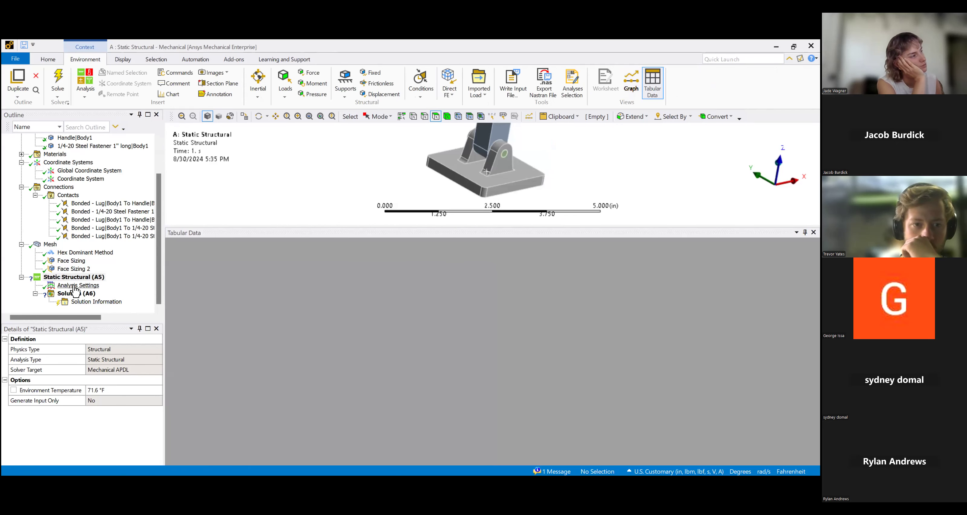
Select the Static Structural environment and close its tabular data view.
click(74, 285)
click(74, 278)
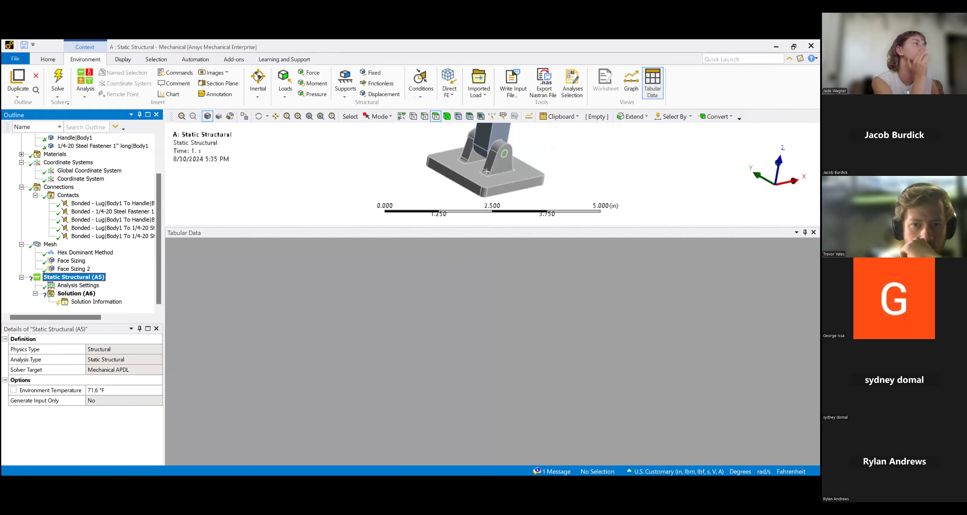
click(813, 232)
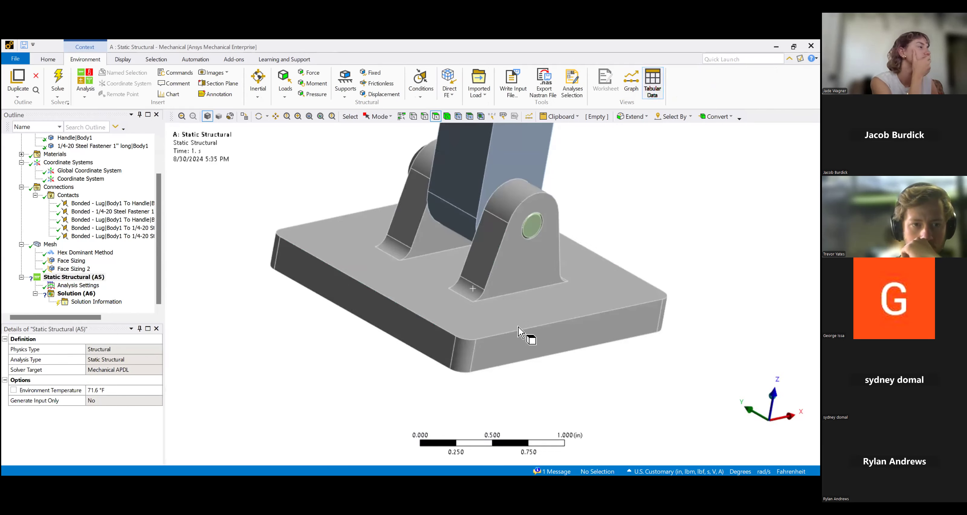
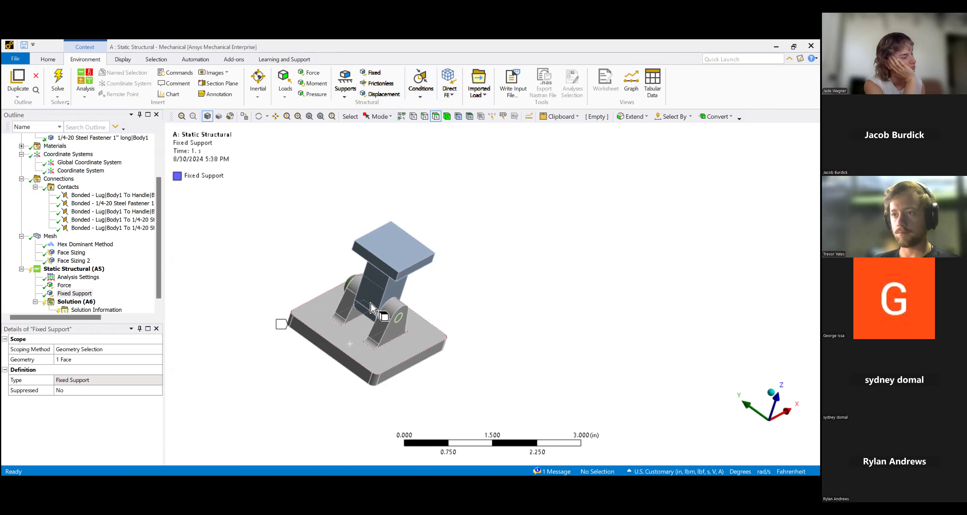
click(379, 93)
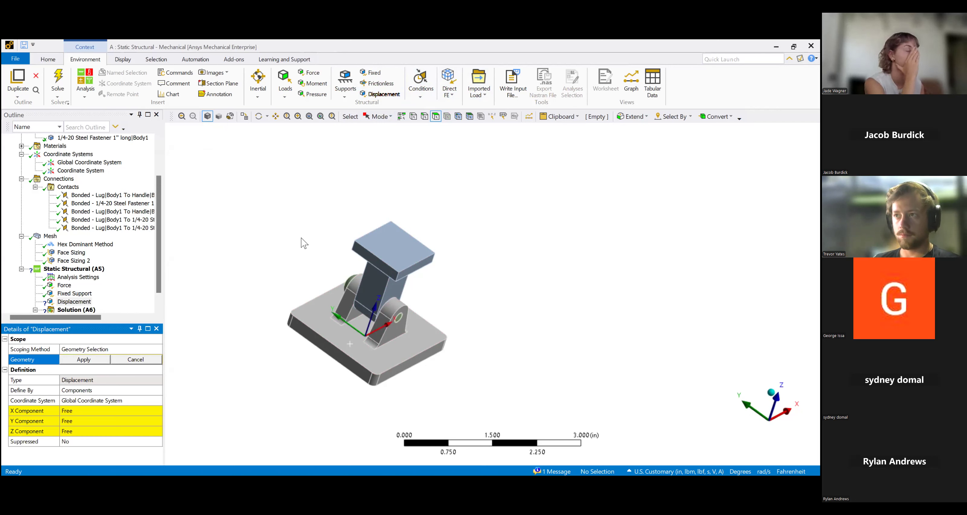
click(135, 360)
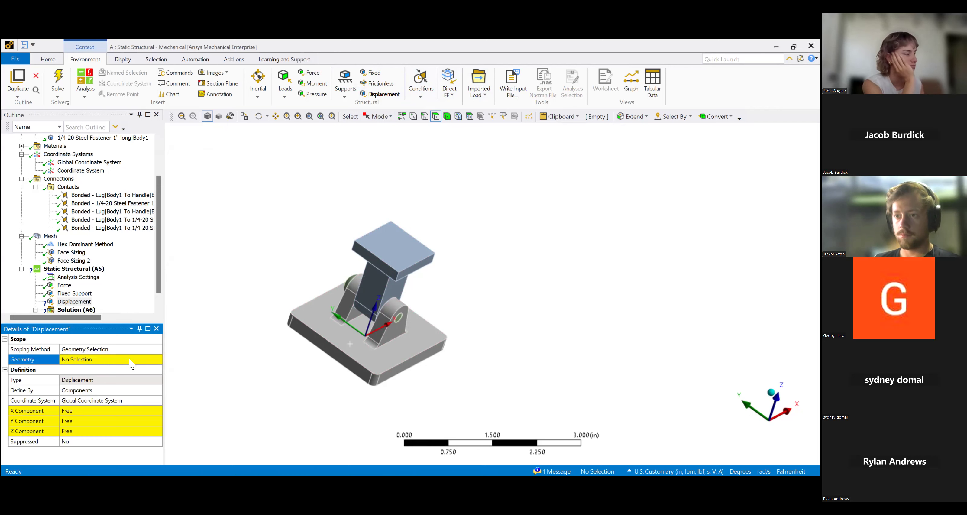
scroll(80, 292, down, 1)
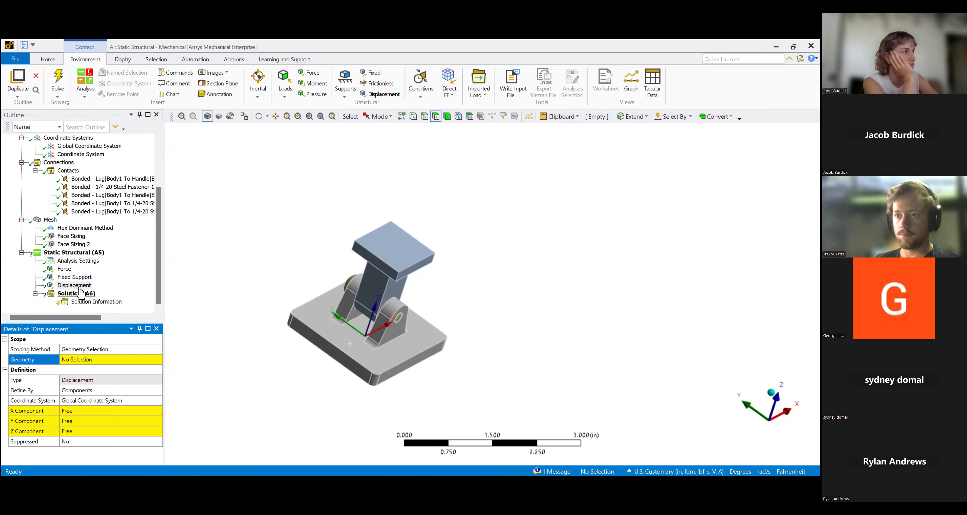
click(77, 285)
right_click(74, 285)
click(98, 364)
click(413, 338)
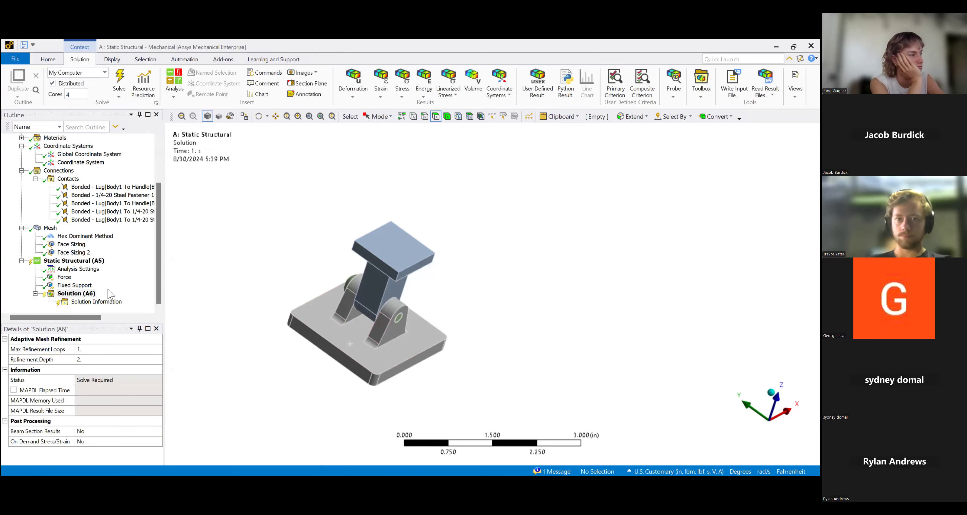
Review the force on the handle's top plate and the fixed support applied in the static structural setup.
middle_drag(376, 215, 395, 287)
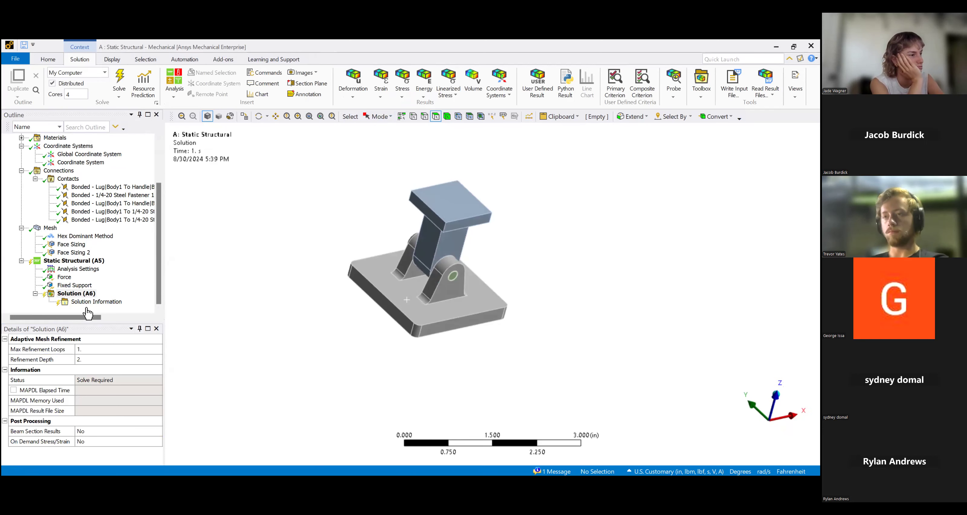
click(66, 261)
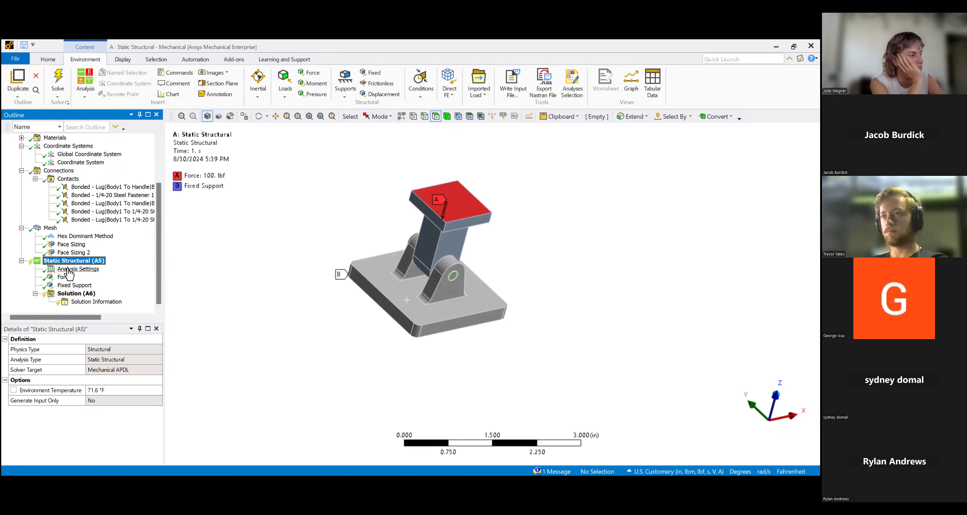
click(65, 277)
click(67, 286)
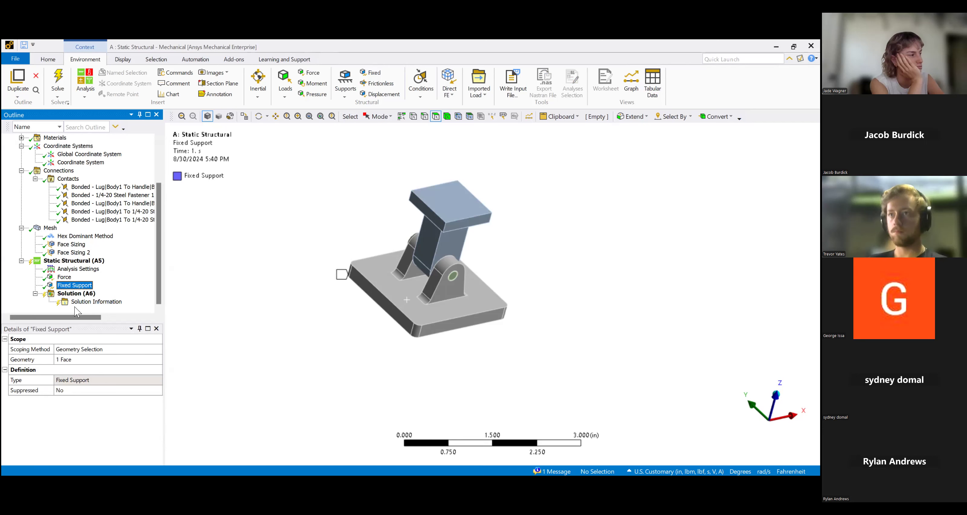
click(75, 294)
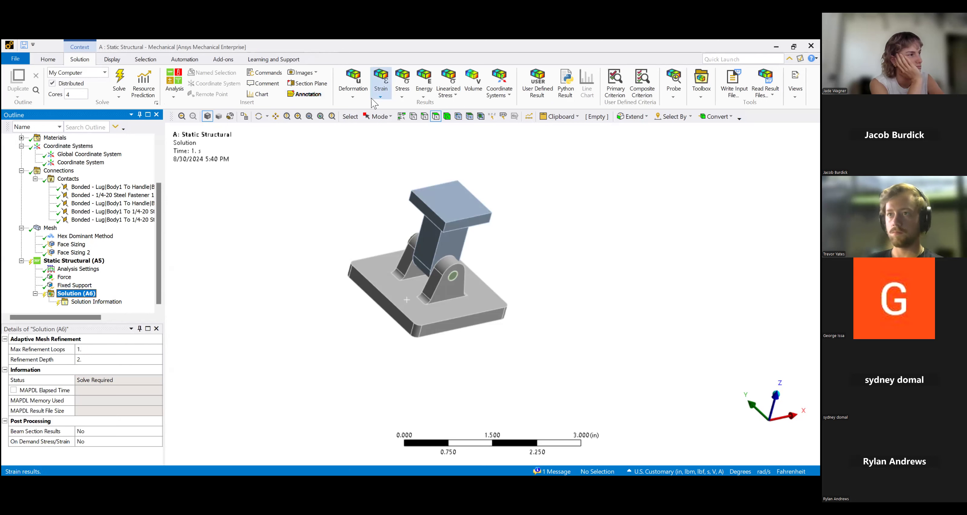
click(355, 96)
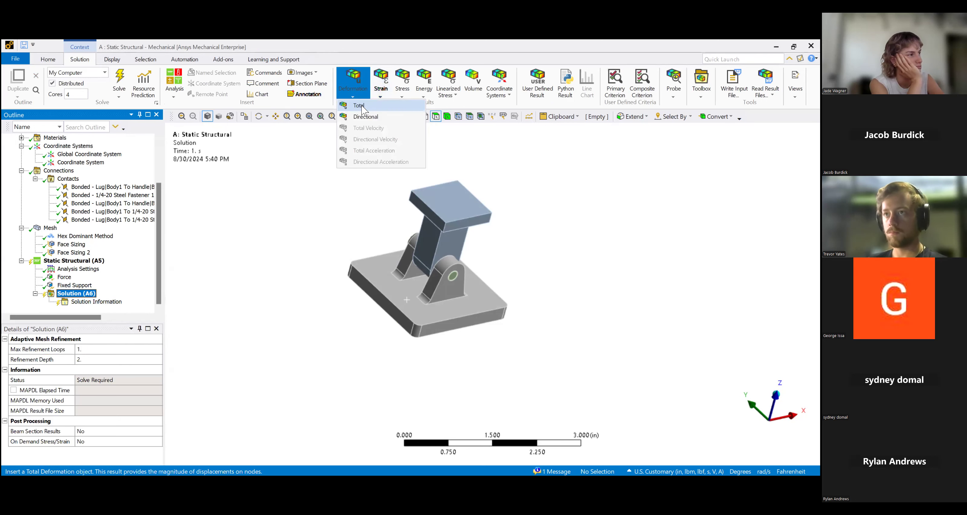
click(381, 96)
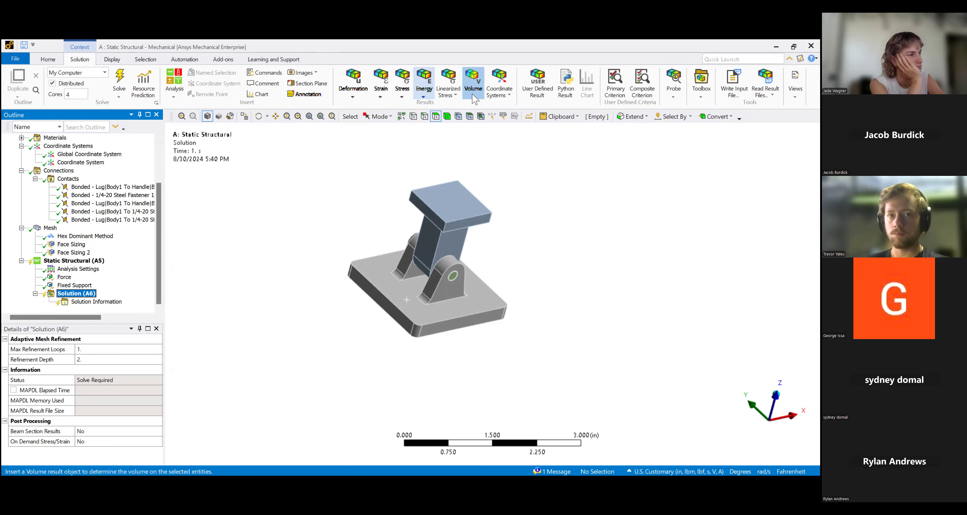
click(472, 84)
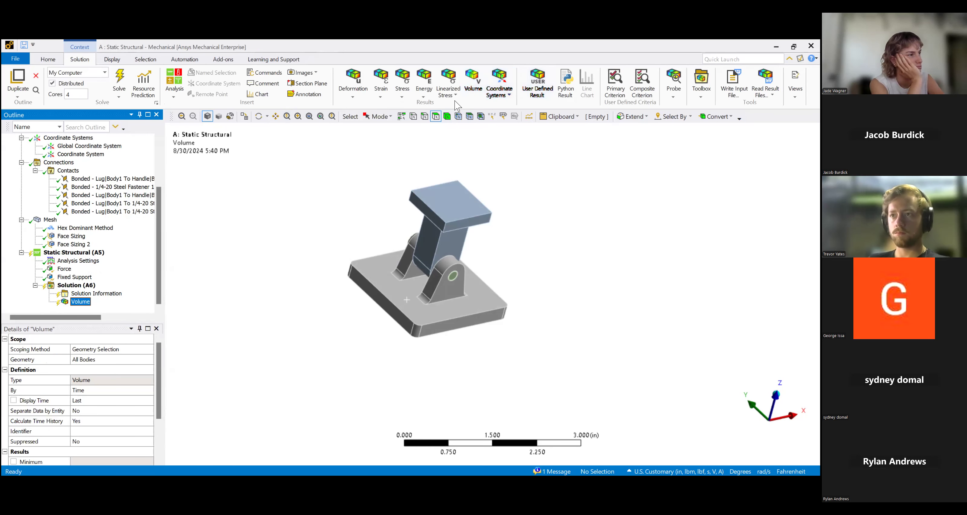
right_click(78, 306)
click(103, 254)
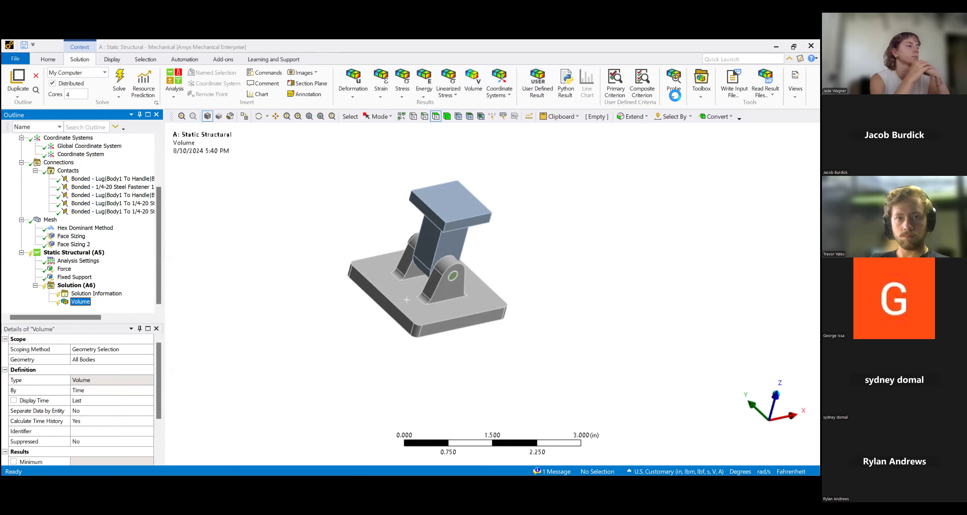
key(Return)
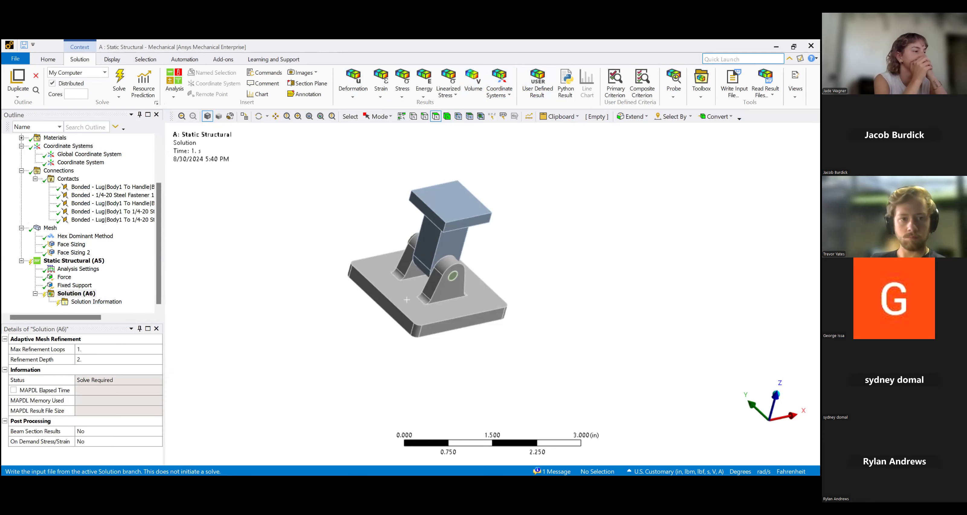
click(700, 86)
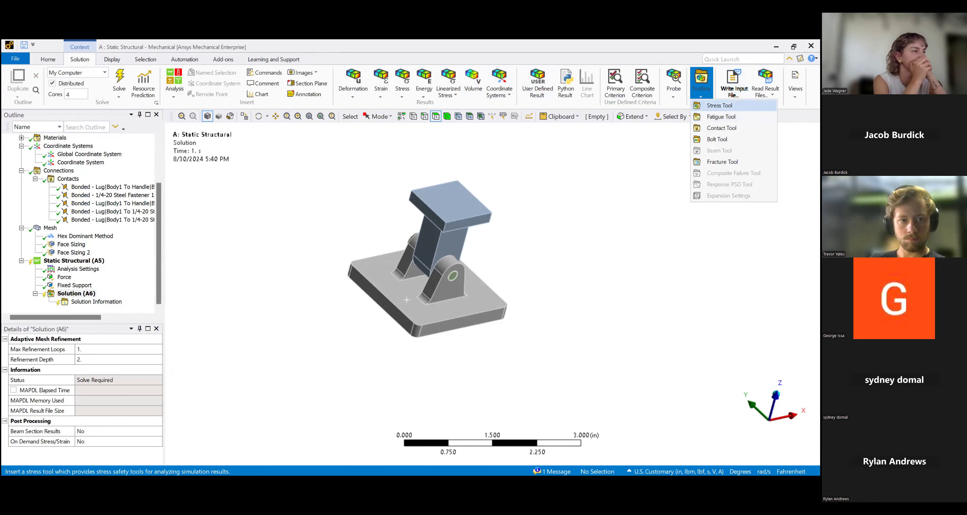
click(705, 117)
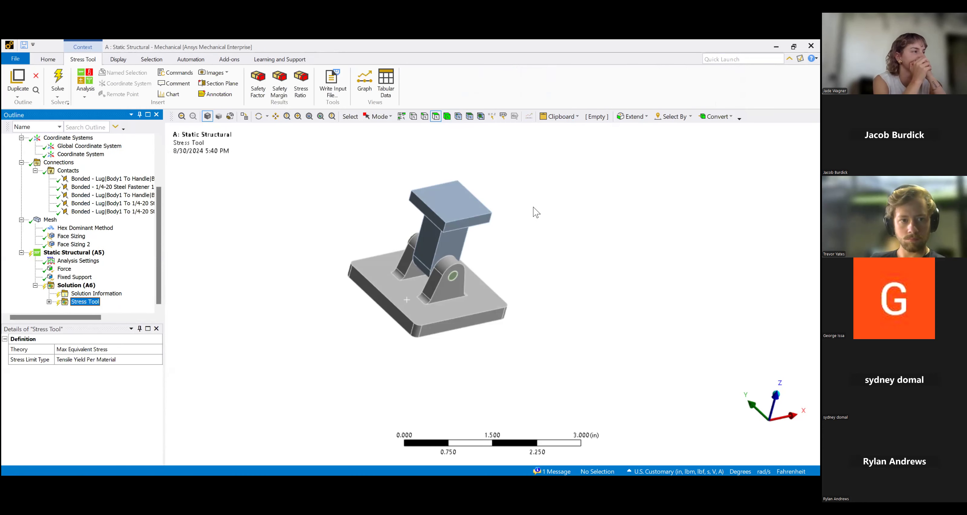
click(48, 302)
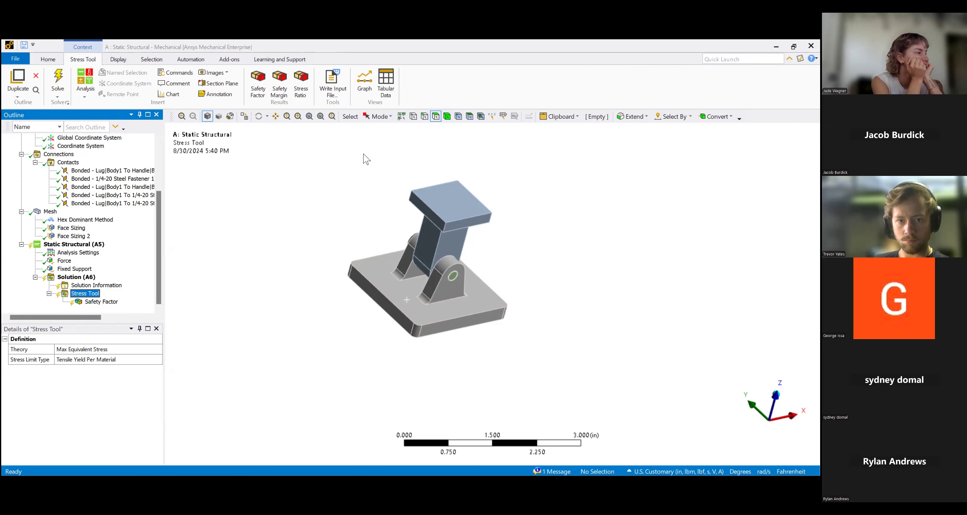
key(Delete)
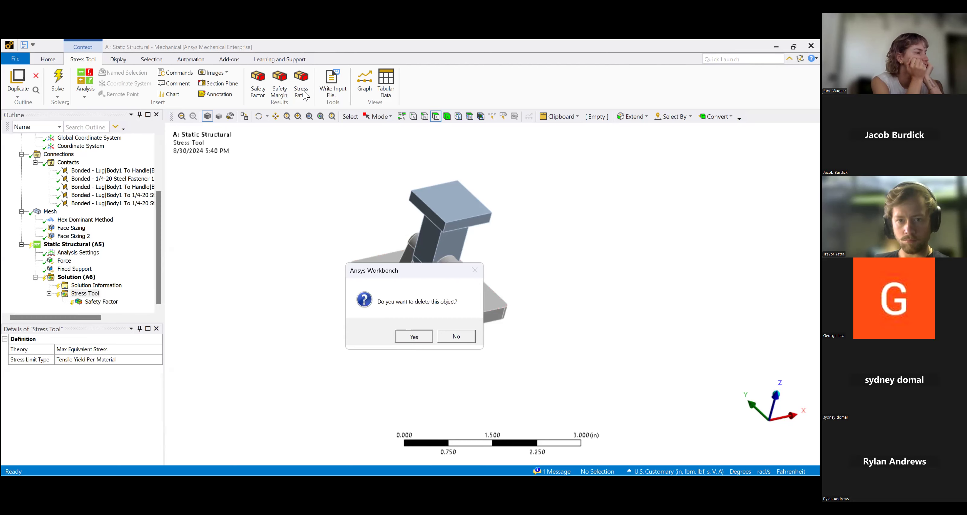
key(Return)
Add an equivalent (von-Mises) elastic strain result and an equivalent (von-Mises) stress result to the solution.
click(381, 92)
click(398, 105)
click(401, 91)
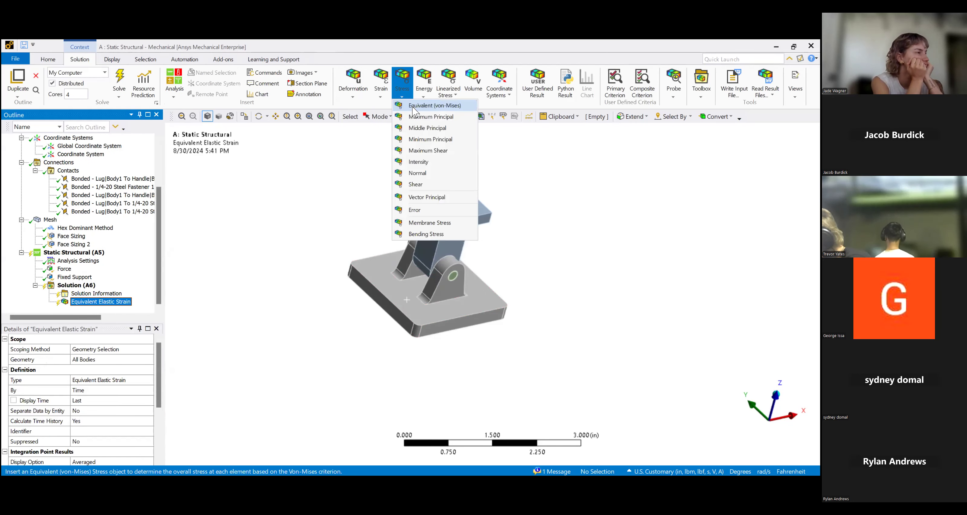
click(412, 107)
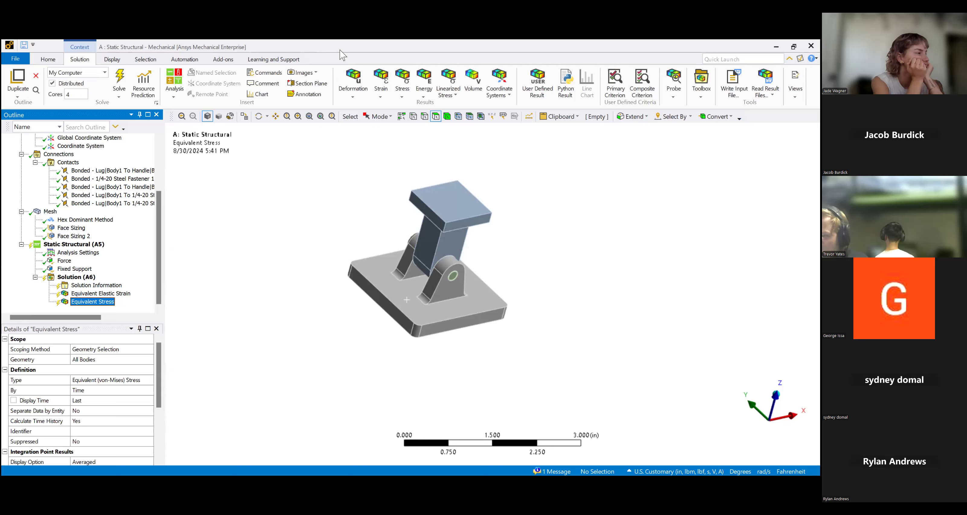
click(380, 92)
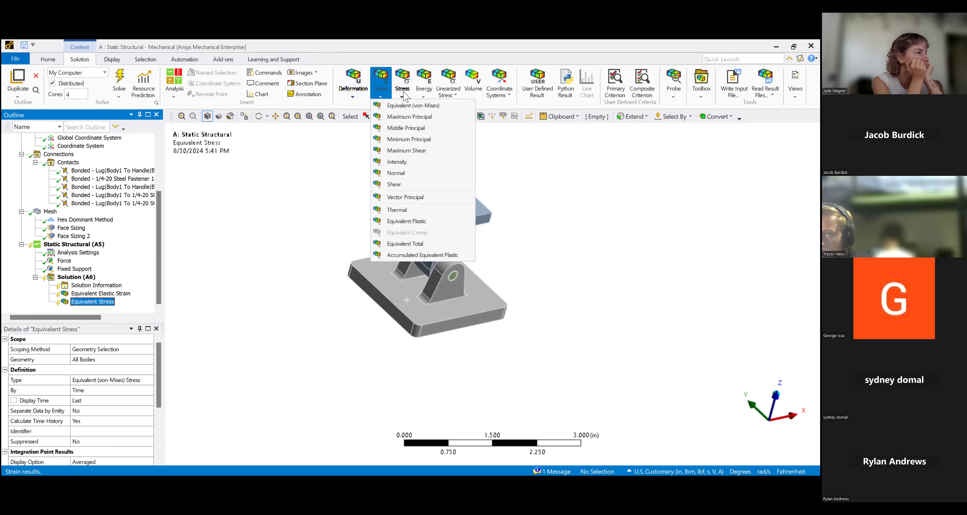
click(403, 87)
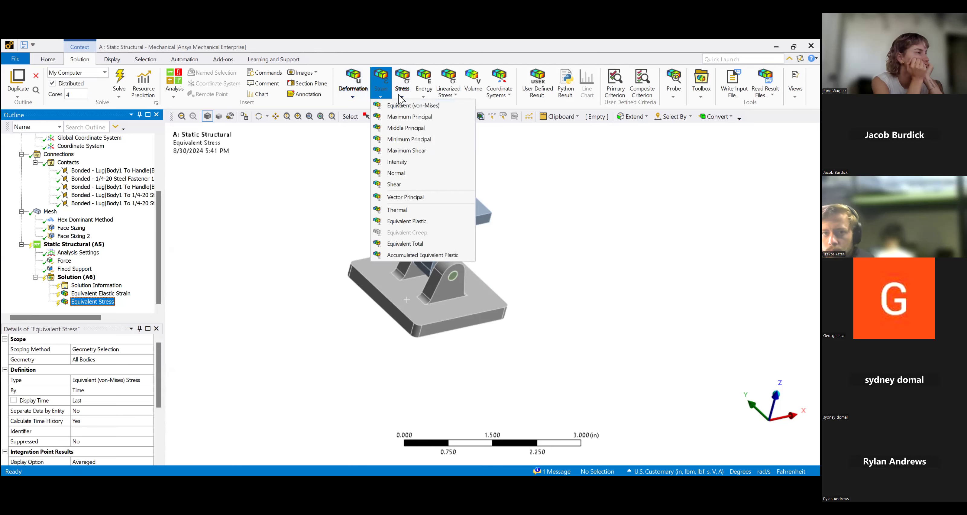
click(334, 172)
Solve the static structural analysis and display the equivalent elastic strain result.
click(76, 277)
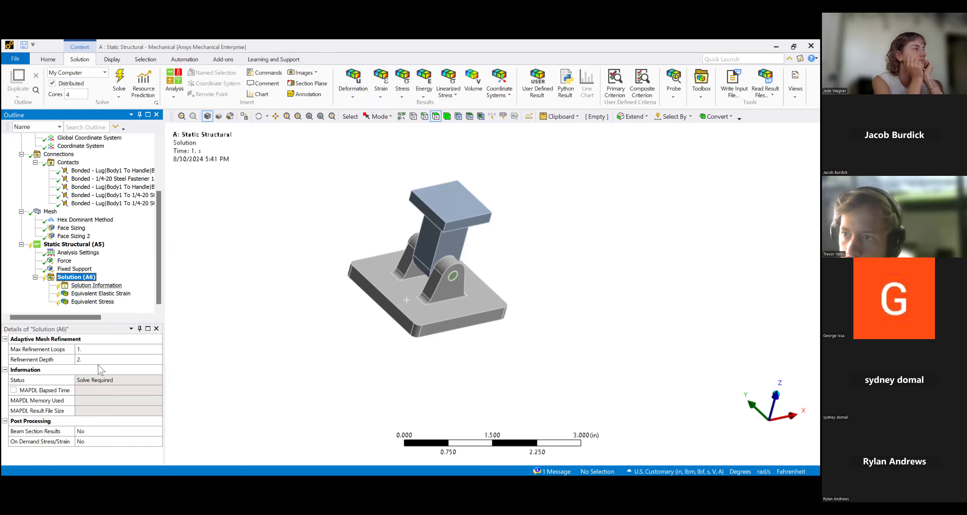
click(119, 81)
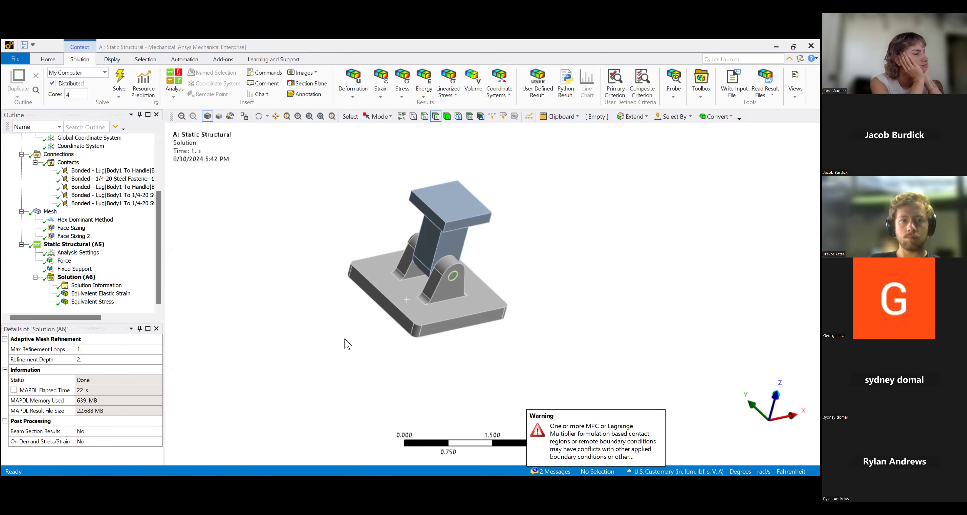
click(101, 293)
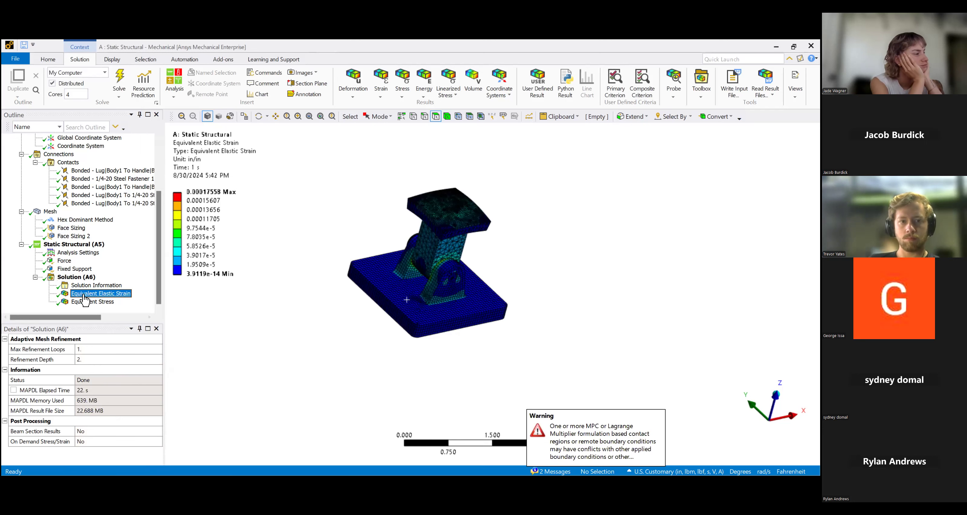
Inspect the strain plot on the whole assembly and set its deformation scale to 1.0 (True Scale).
drag(319, 308, 458, 232)
scroll(459, 233, up, 3)
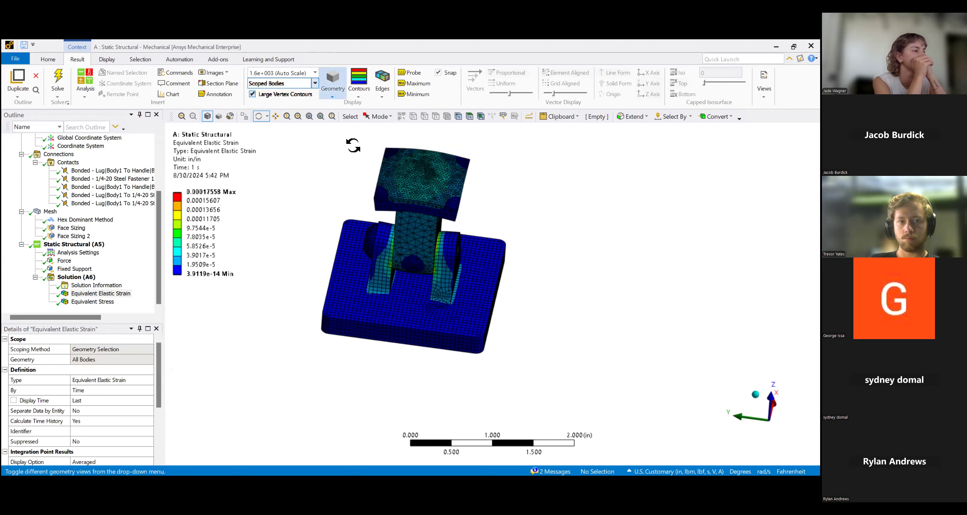
drag(415, 227, 405, 249)
ctrl+middle_drag(423, 287, 448, 340)
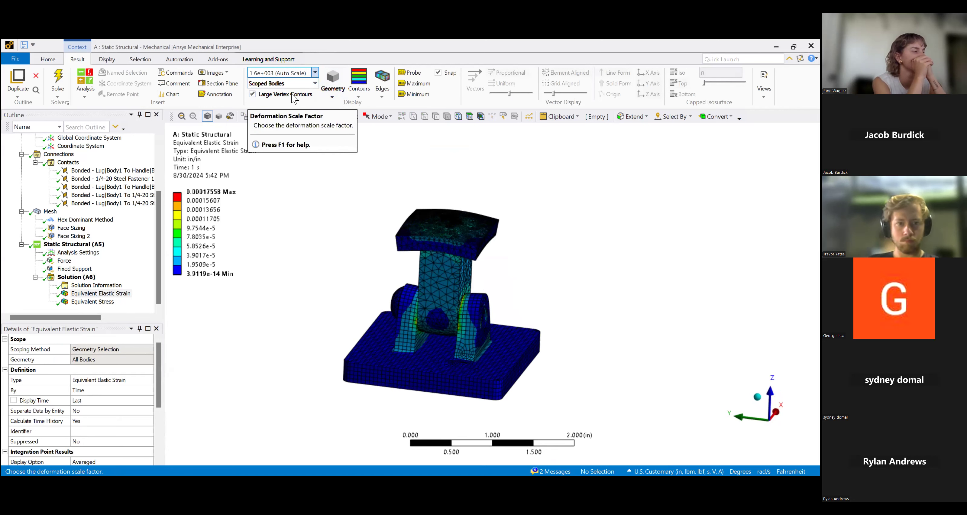
click(315, 73)
click(278, 87)
mouse_move(312, 218)
middle_down()
mouse_move(302, 240)
mouse_move(301, 210)
middle_up()
Exaggerate the strain plot's deformation with the 7.8e+003 (5x Auto) scale and view the assembly from another angle.
click(316, 72)
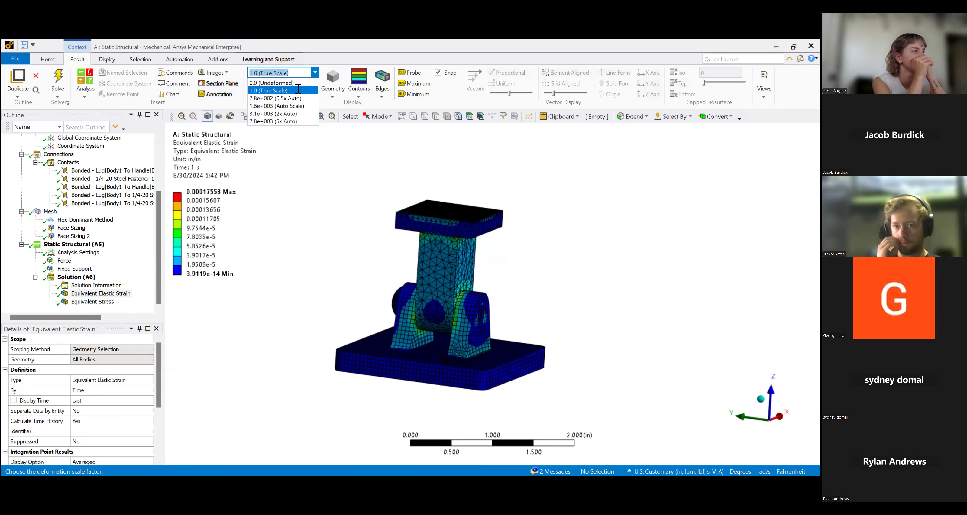
click(291, 121)
drag(476, 228, 447, 251)
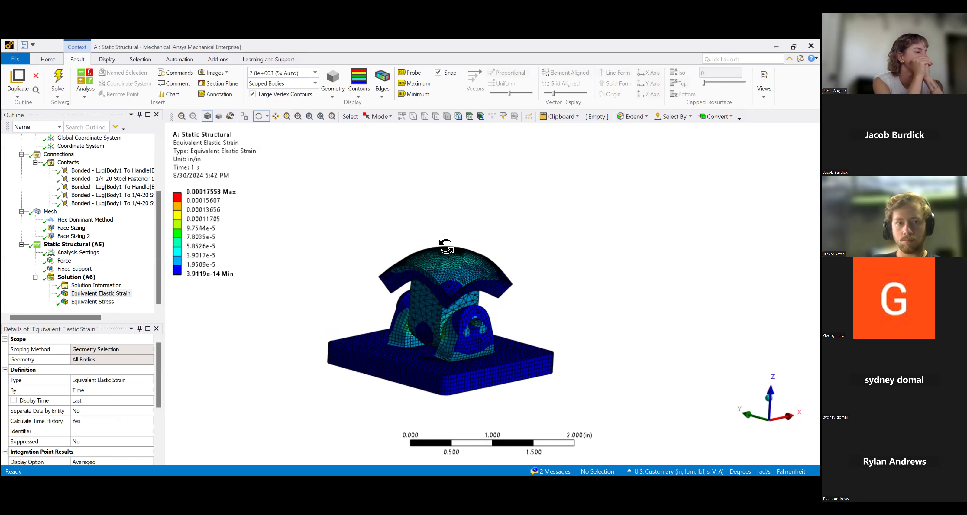
Return the strain plot to 1.0 (True Scale) and examine the strain where the handle meets the lug ears.
click(315, 73)
click(270, 92)
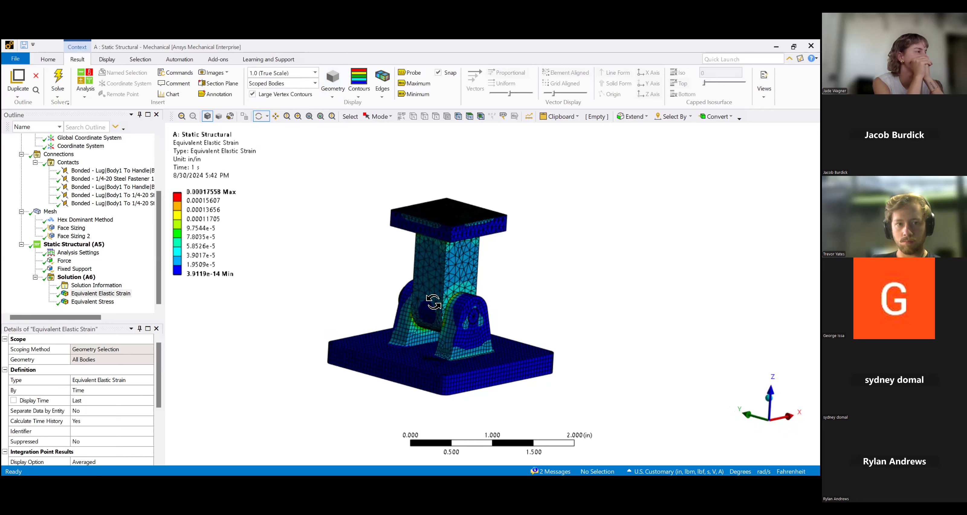
drag(424, 280, 457, 311)
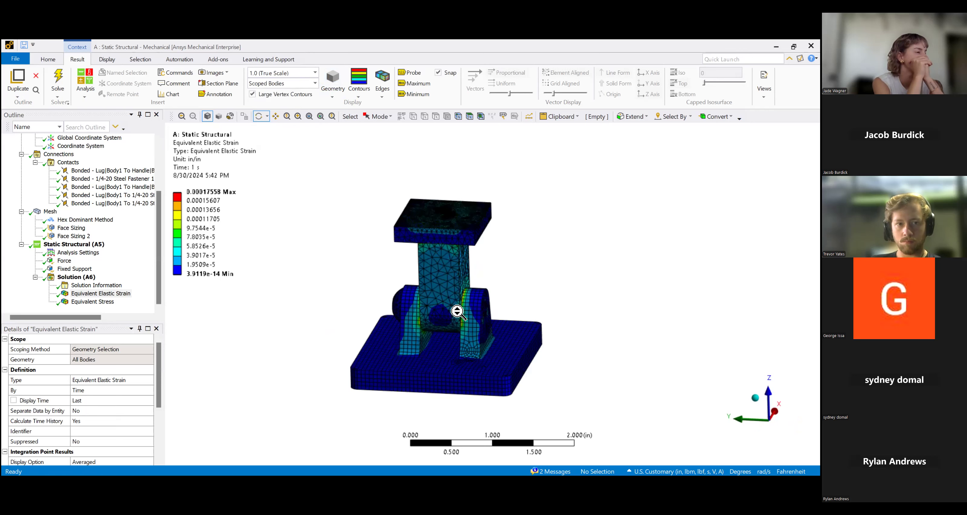
scroll(412, 321, up, 5)
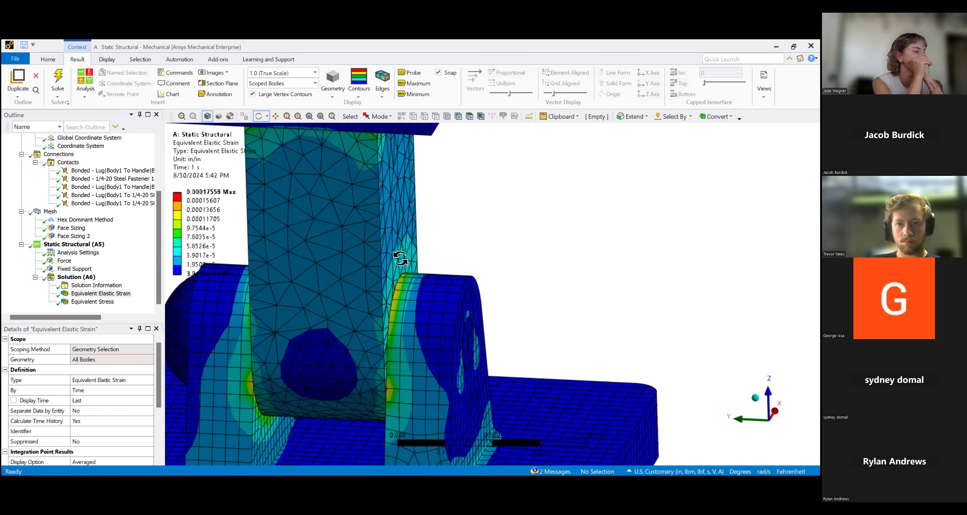
ctrl+middle_drag(417, 261, 419, 226)
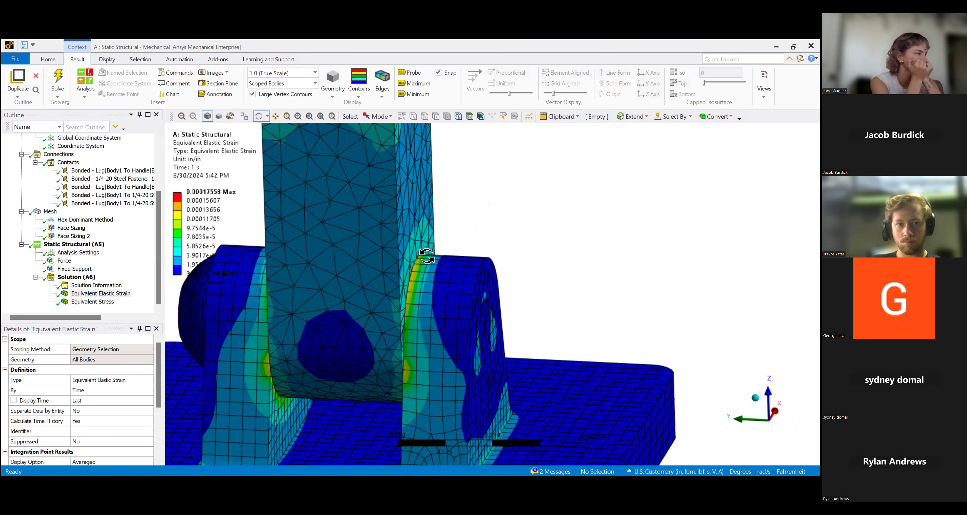
Hide the handle body and display the Equivalent Stress result on the lug and fastener.
drag(427, 256, 451, 263)
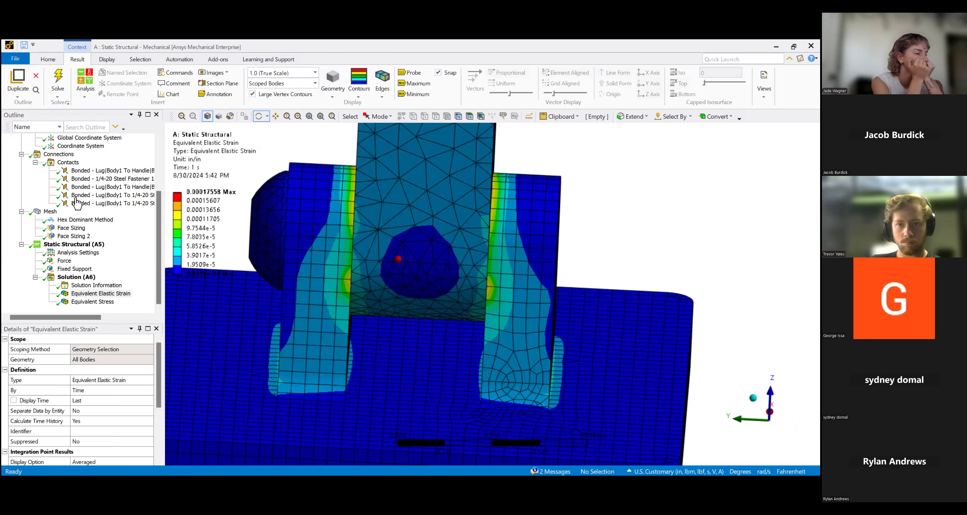
scroll(75, 184, up, 3)
click(75, 179)
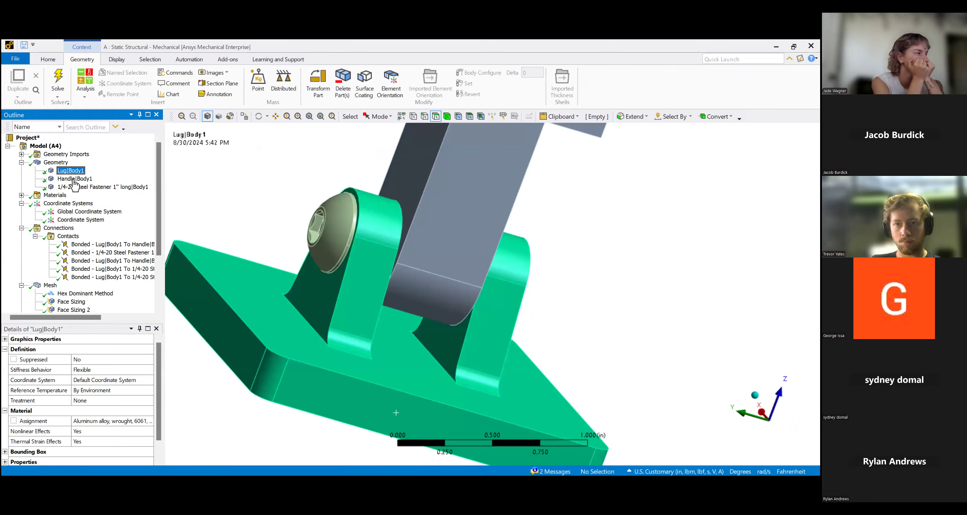
right_click(91, 179)
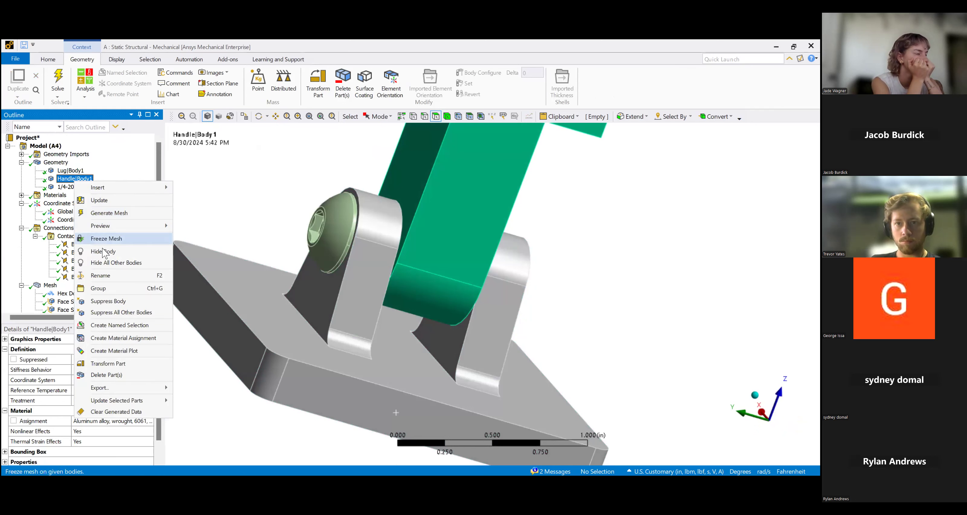
click(113, 251)
scroll(79, 310, down, 3)
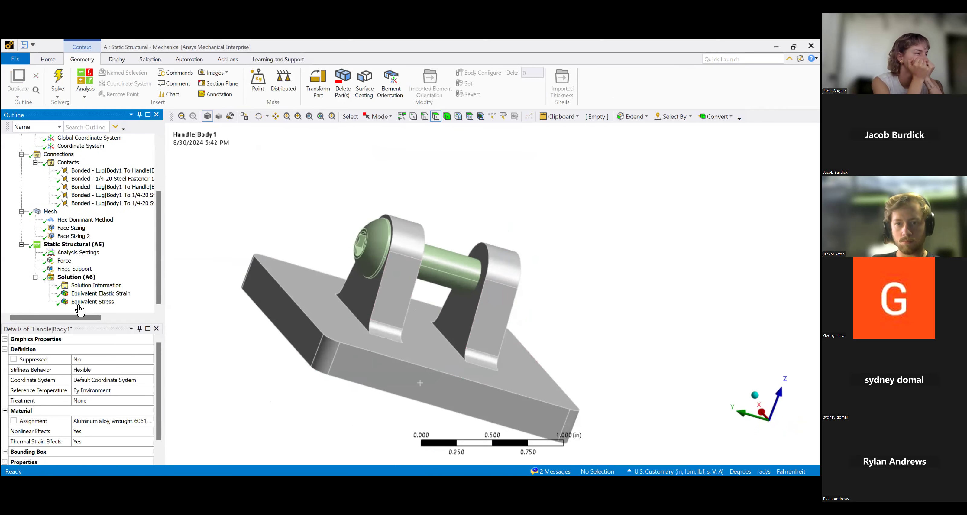
click(83, 303)
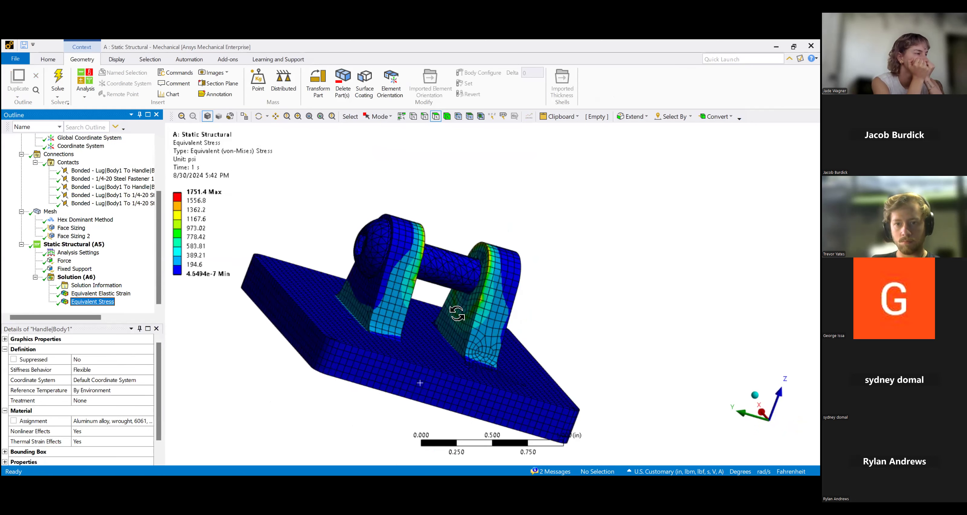
Examine the equivalent stress along the rounded edges of both lug ears and around the fastener from both sides.
middle_drag(597, 284, 444, 253)
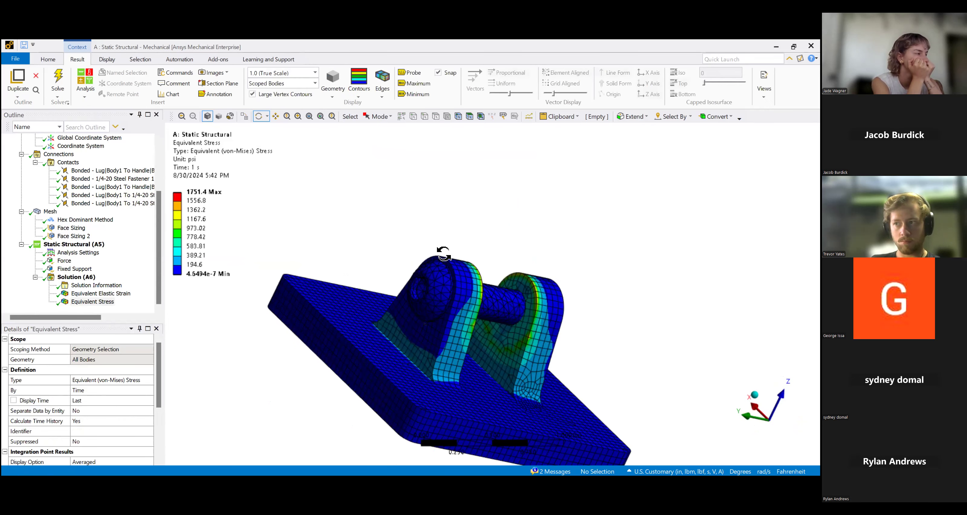
scroll(357, 259, up, 5)
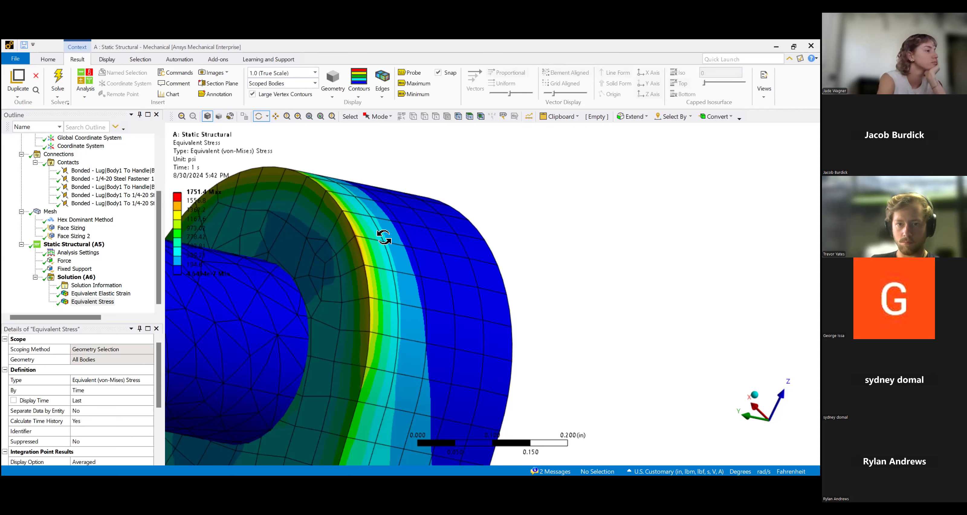
scroll(383, 237, down, 5)
scroll(338, 264, down, 1)
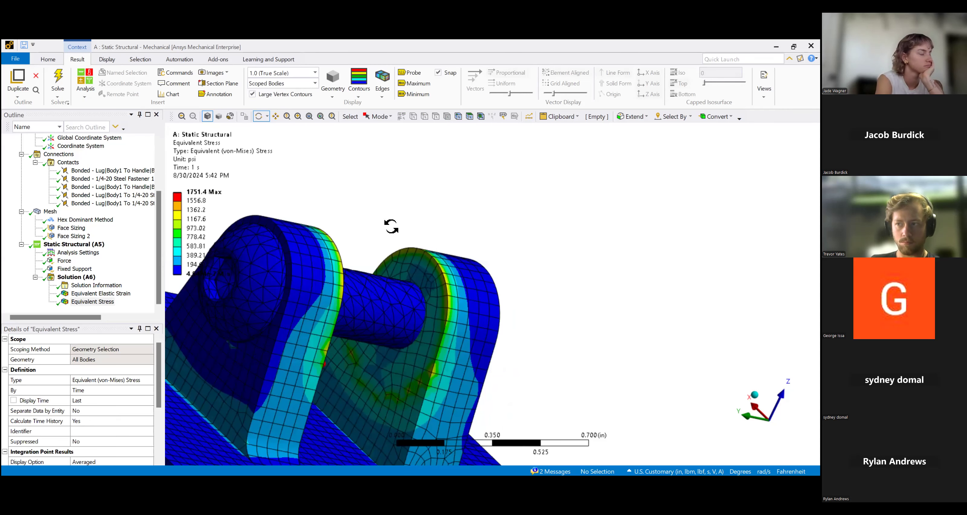
drag(390, 226, 333, 265)
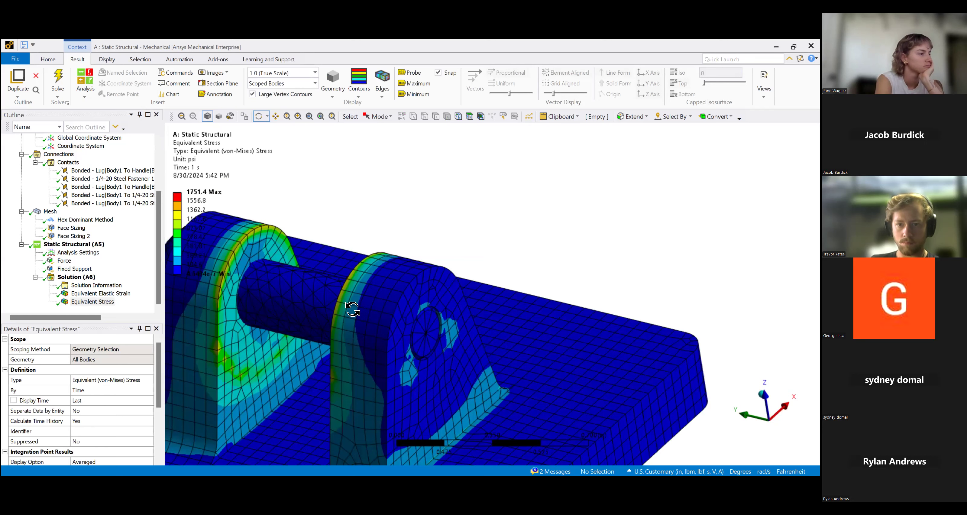
middle_drag(356, 300, 356, 296)
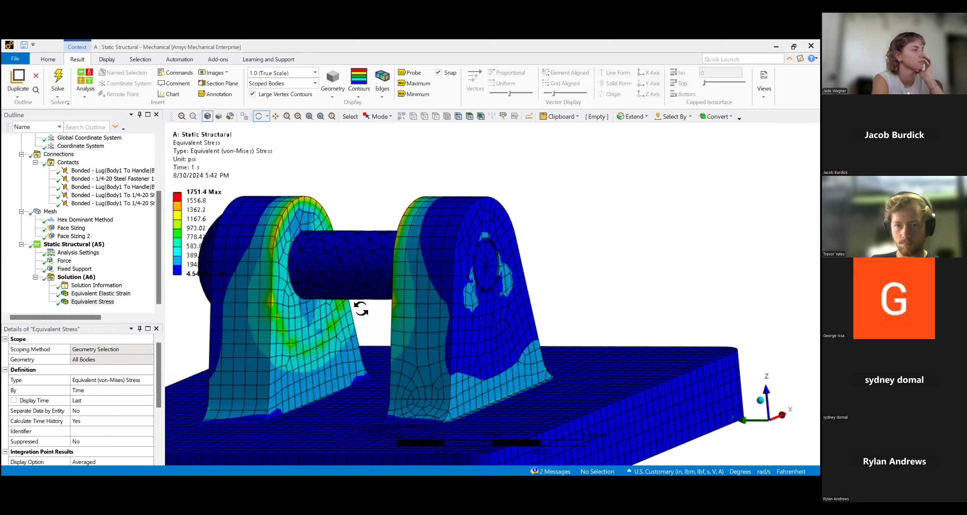
drag(358, 312, 402, 310)
Examine the equivalent stress up close on the inner face of the lug ear beneath the fastener.
scroll(396, 308, up, 5)
scroll(446, 244, up, 6)
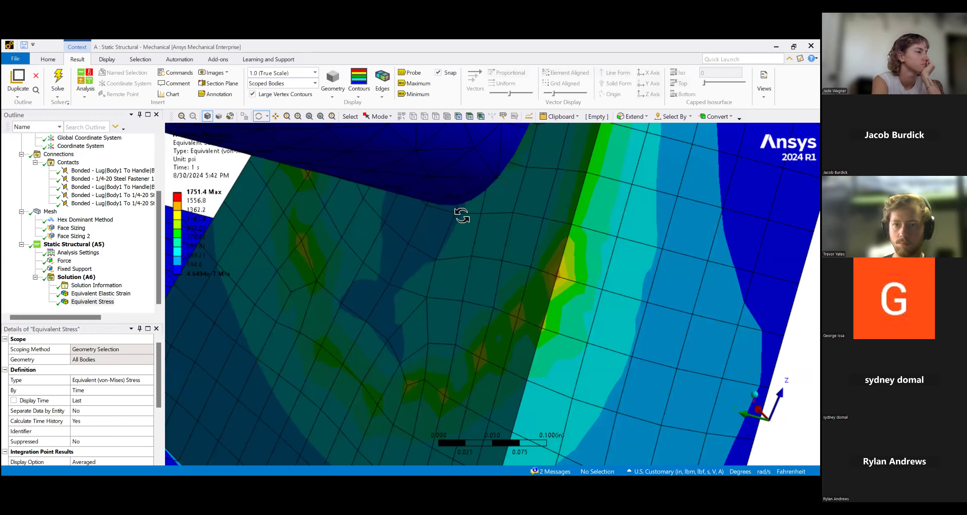
drag(470, 198, 445, 259)
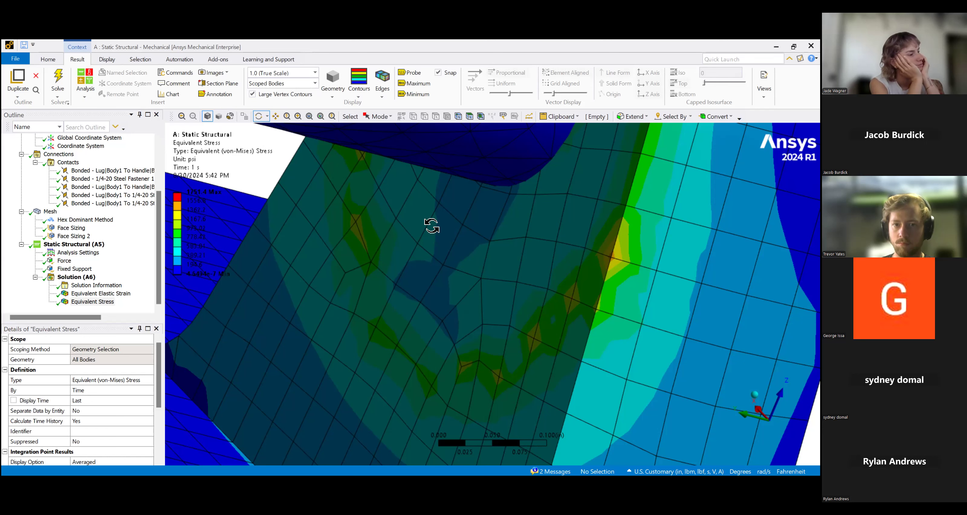
scroll(437, 235, down, 2)
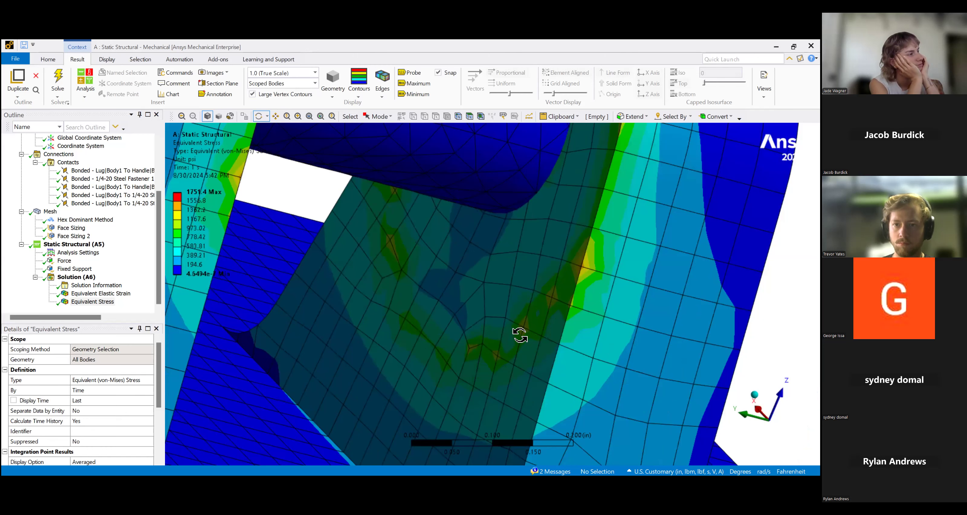
scroll(514, 342, down, 3)
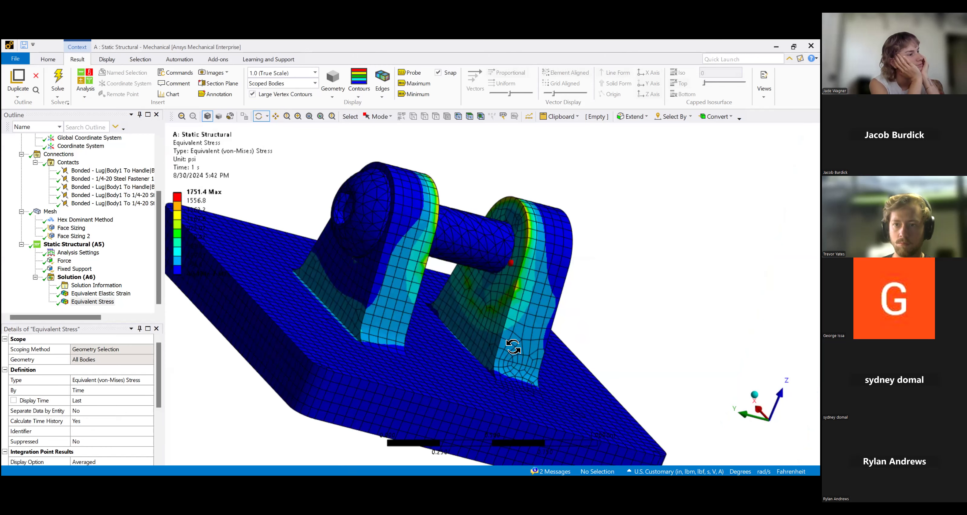
Examine the equivalent stress where the lug ears meet the base plate.
drag(558, 255, 578, 255)
scroll(577, 256, up, 2)
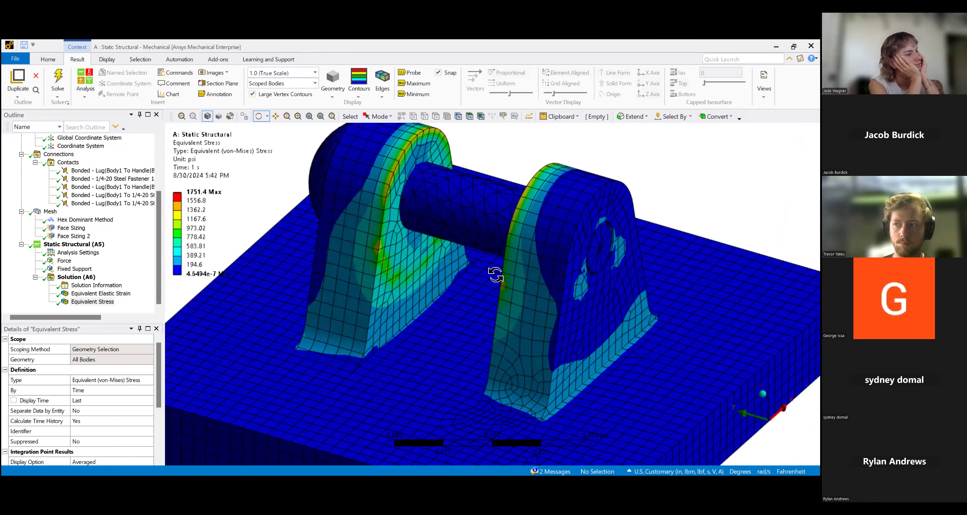
scroll(404, 262, up, 5)
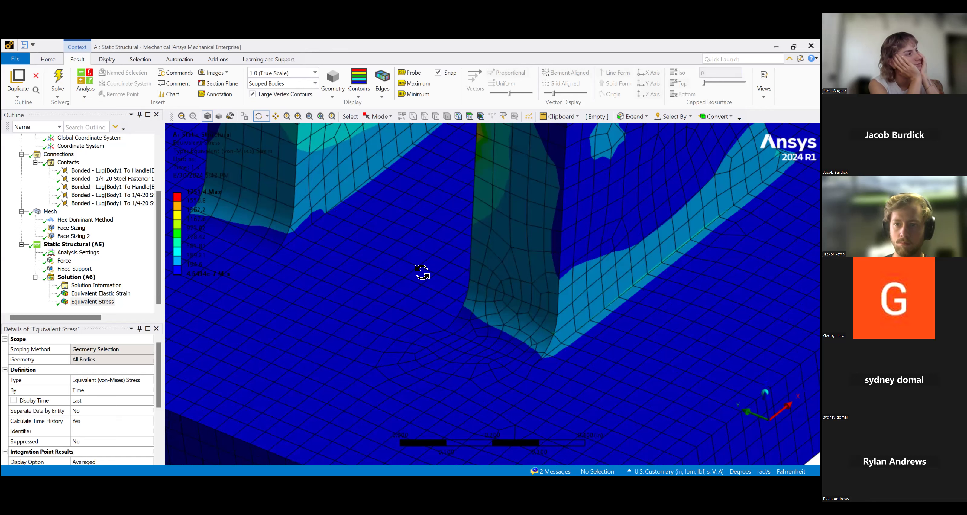
scroll(422, 271, down, 4)
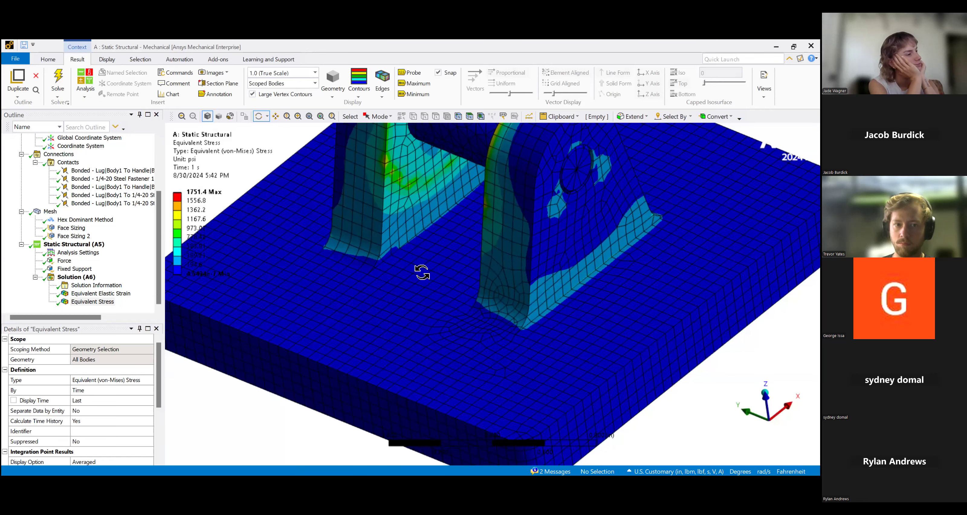
scroll(422, 272, down, 5)
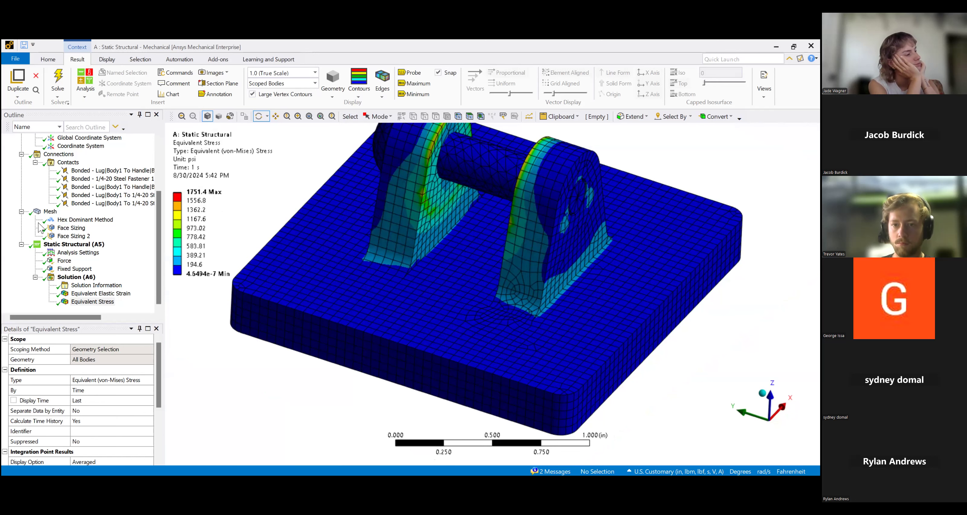
Make the hidden handle body visible again.
scroll(42, 227, up, 3)
click(71, 179)
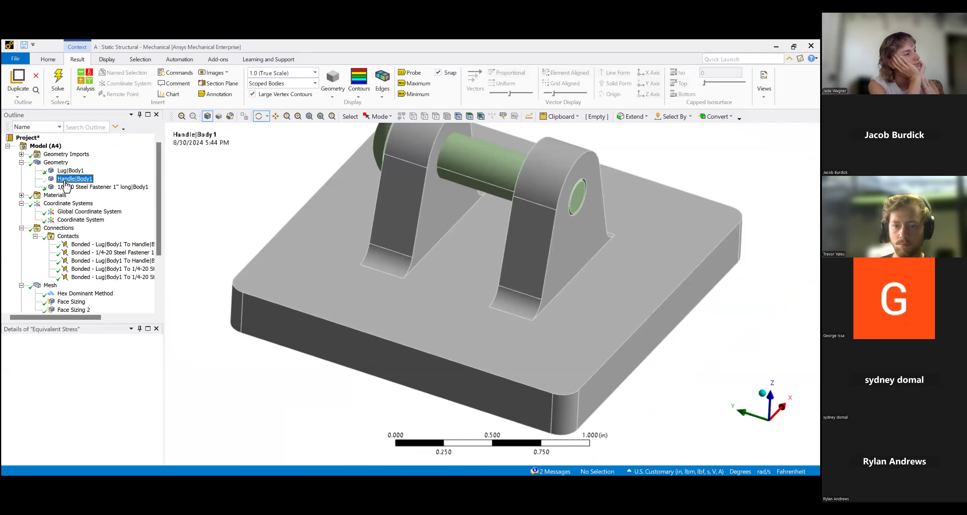
right_click(96, 228)
mouse_move(95, 227)
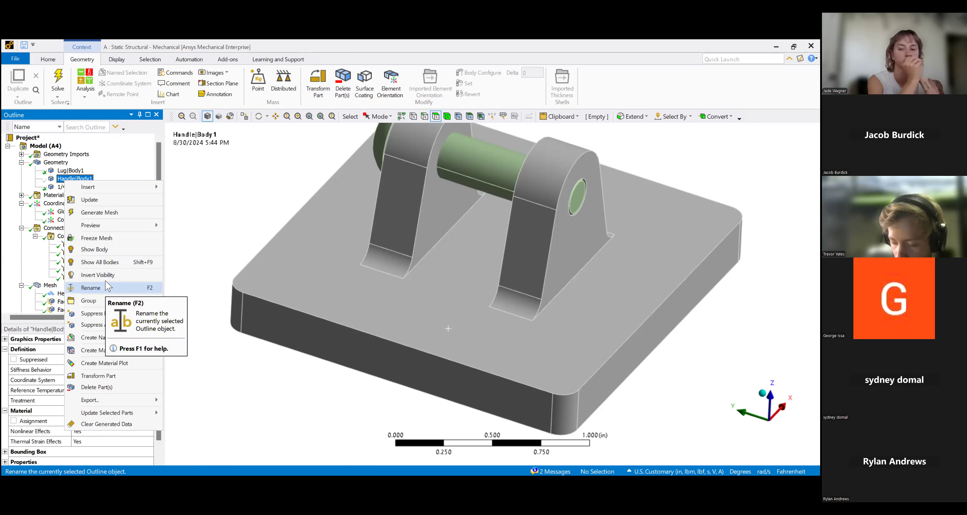
click(94, 249)
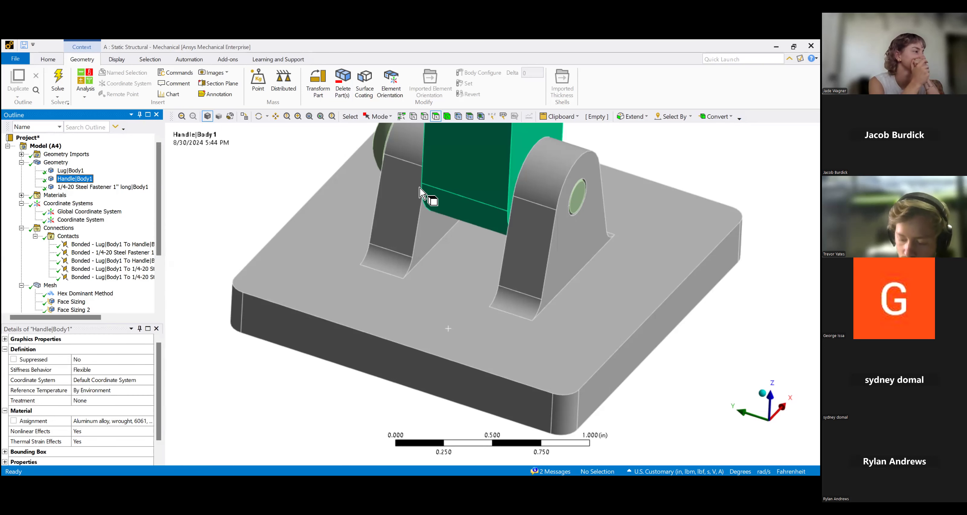
scroll(453, 198, down, 5)
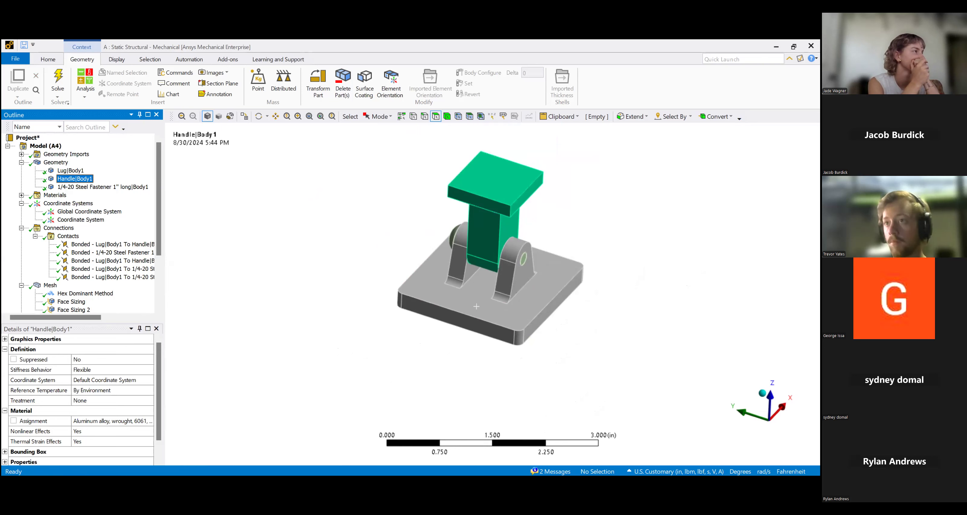
click(476, 306)
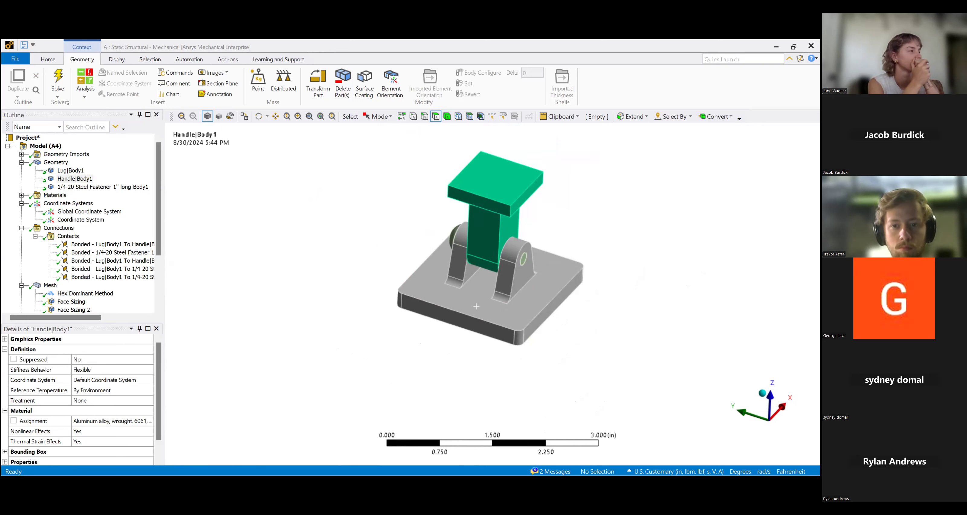
scroll(506, 291, up, 5)
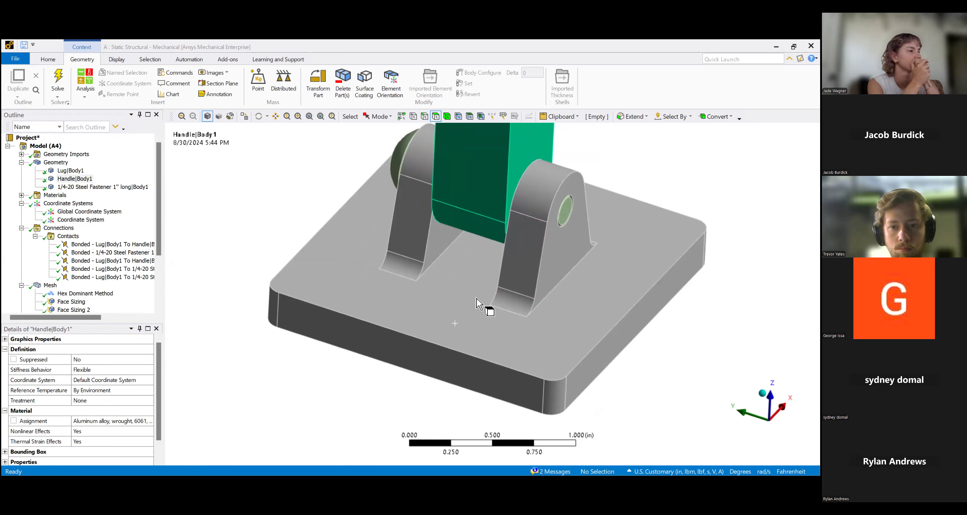
scroll(480, 298, down, 3)
scroll(514, 367, up, 3)
scroll(519, 372, up, 3)
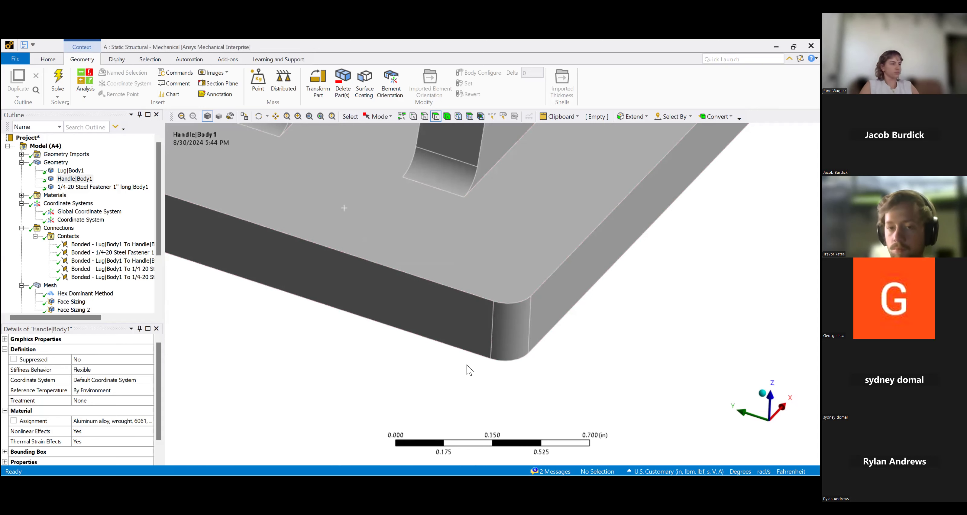
scroll(466, 364, down, 2)
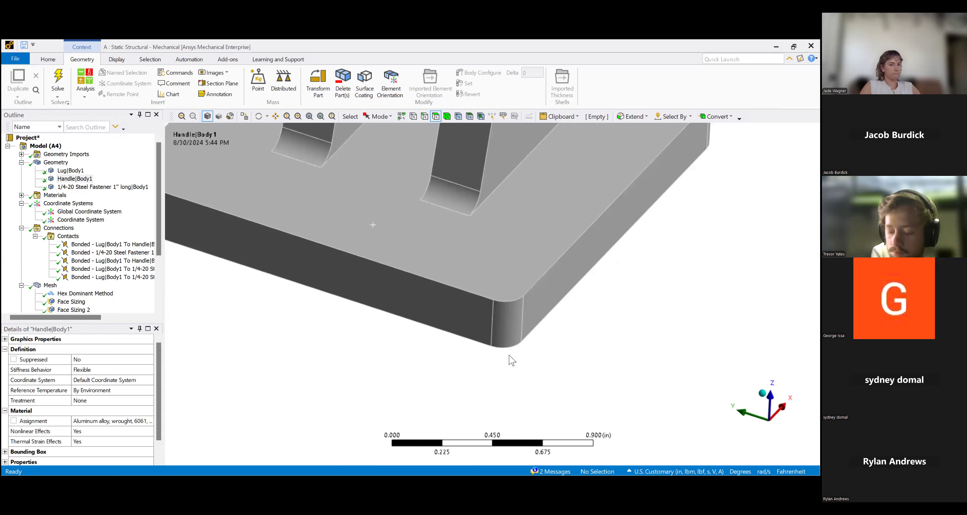
scroll(529, 327, down, 3)
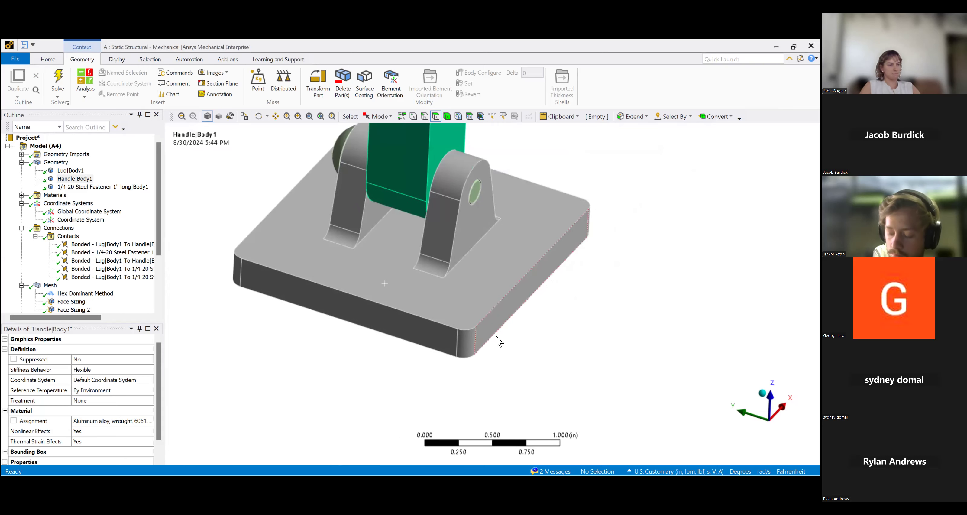
scroll(499, 341, up, 3)
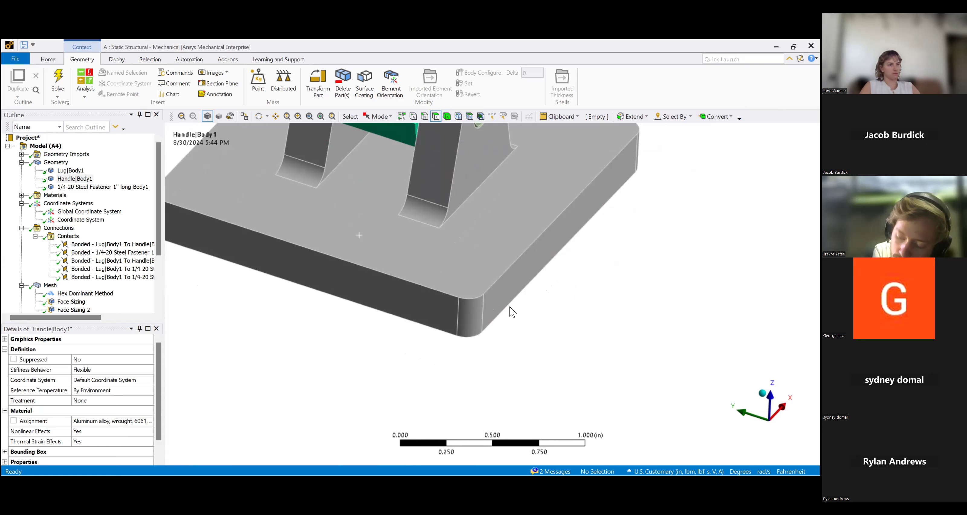
scroll(573, 292, down, 4)
ctrl+middle_drag(594, 257, 572, 289)
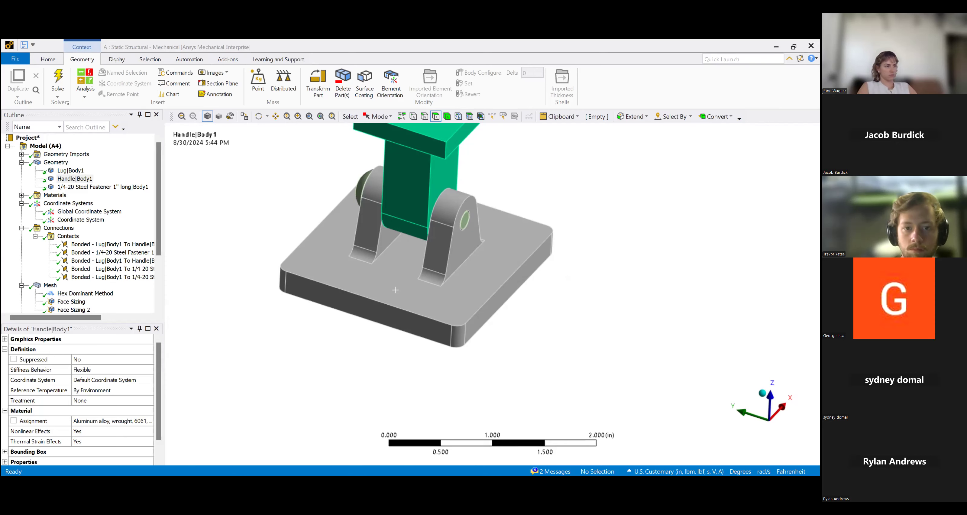
In Workbench, add a Structural Optimization system linked to the Static Structural system's Solution, and return to the model in Mechanical.
key(alt+Tab)
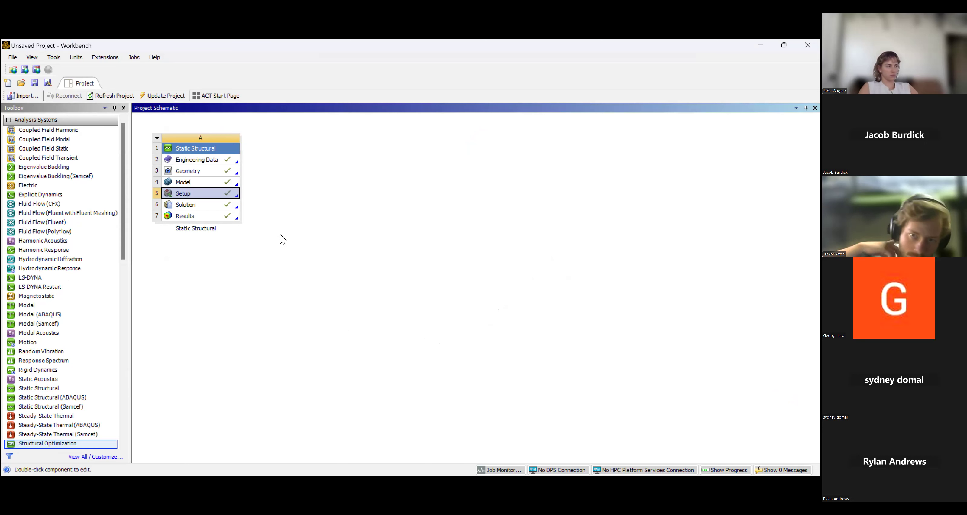
scroll(48, 280, down, 4)
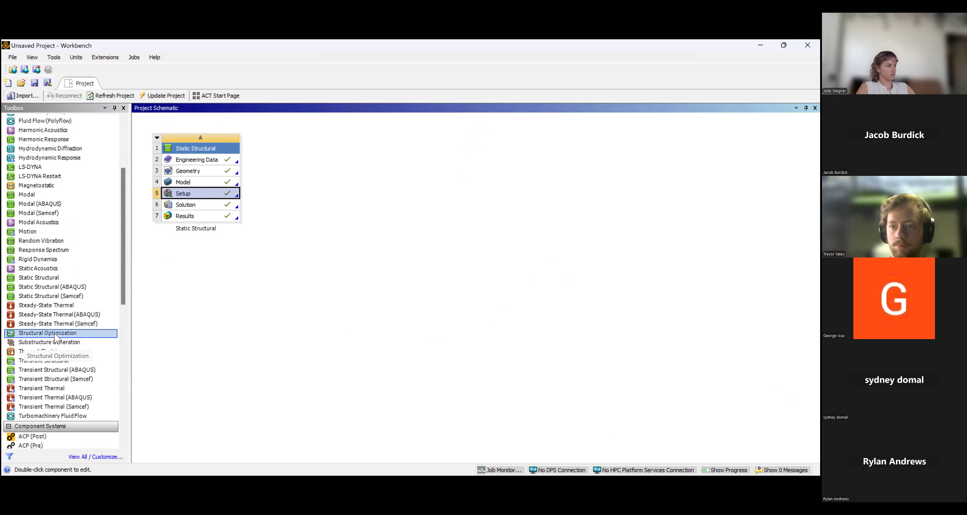
drag(25, 336, 221, 207)
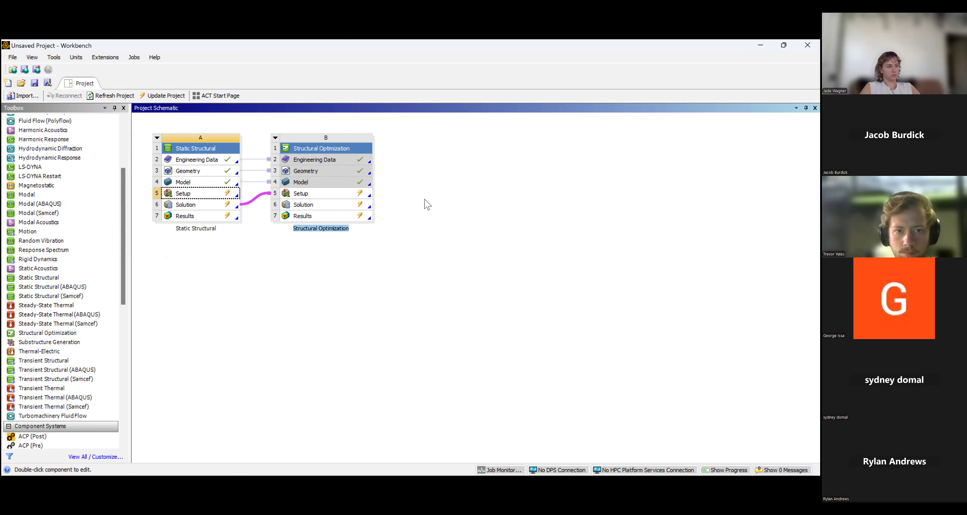
click(334, 144)
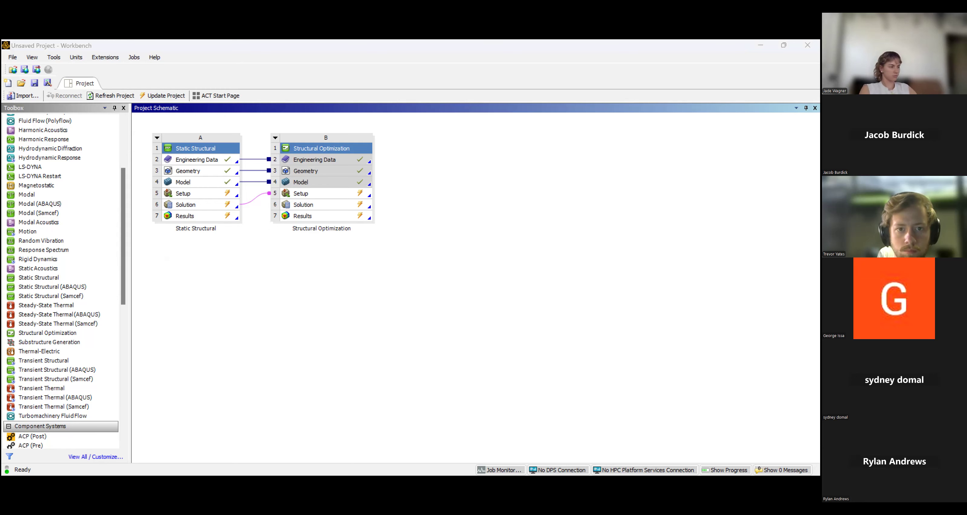
key(alt+Tab)
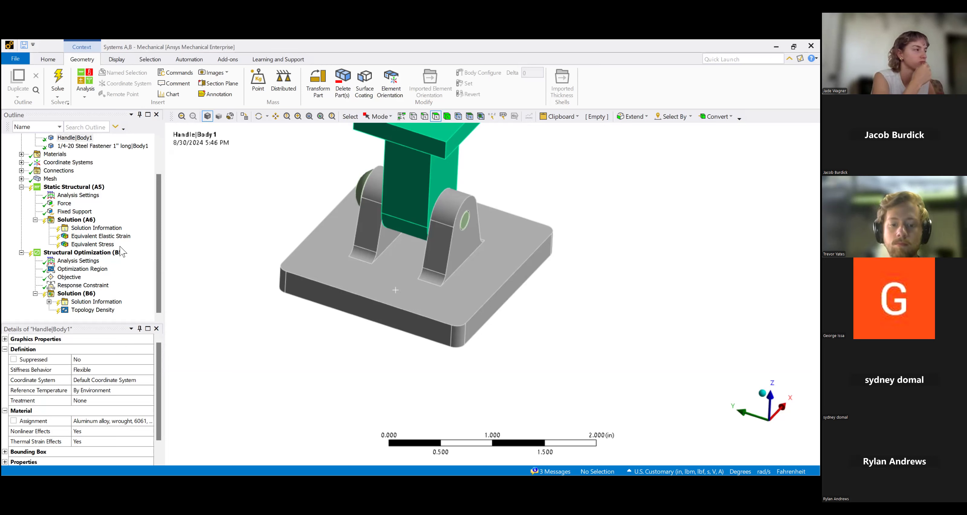
scroll(119, 237, up, 2)
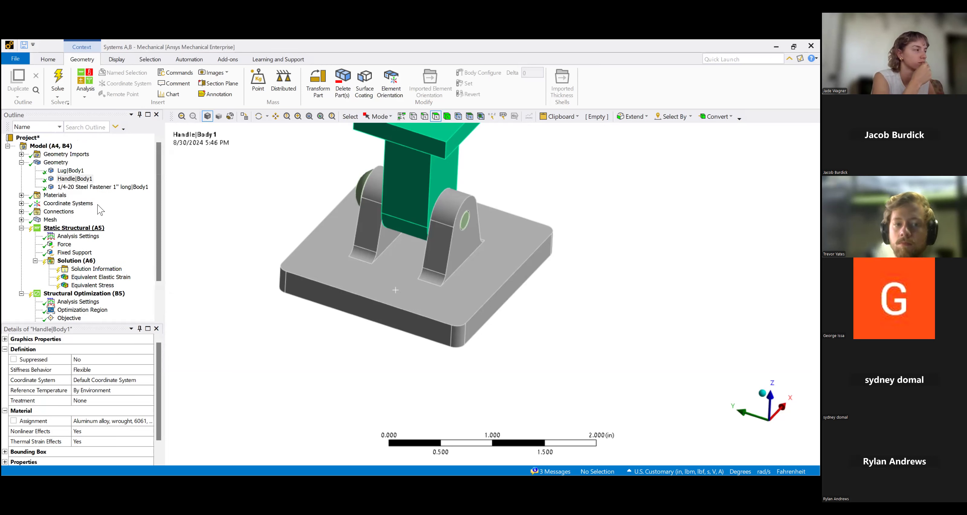
Review the details of the steel fastener body and of the static structural study's fixed support.
click(98, 187)
scroll(111, 227, down, 2)
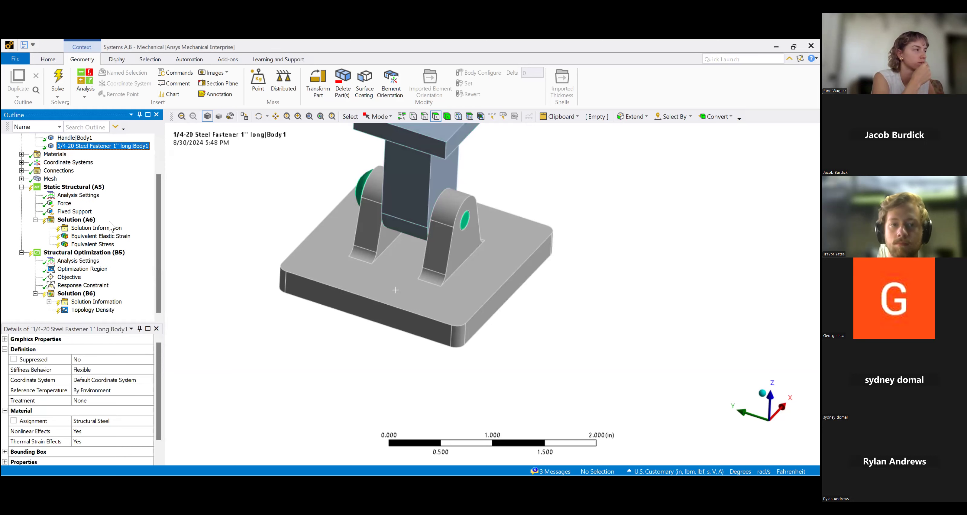
click(73, 212)
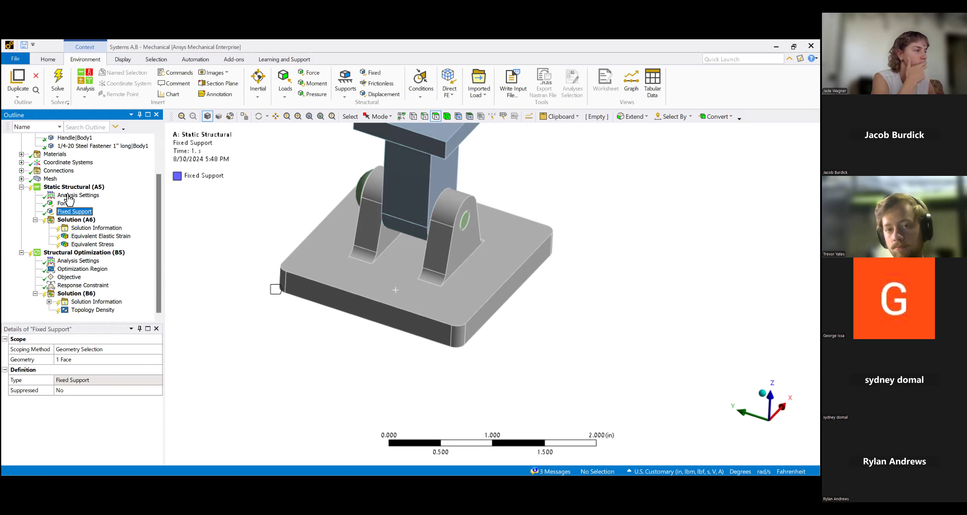
Examine the definition of the second face sizing under the mesh and the sizing types available for it.
click(21, 178)
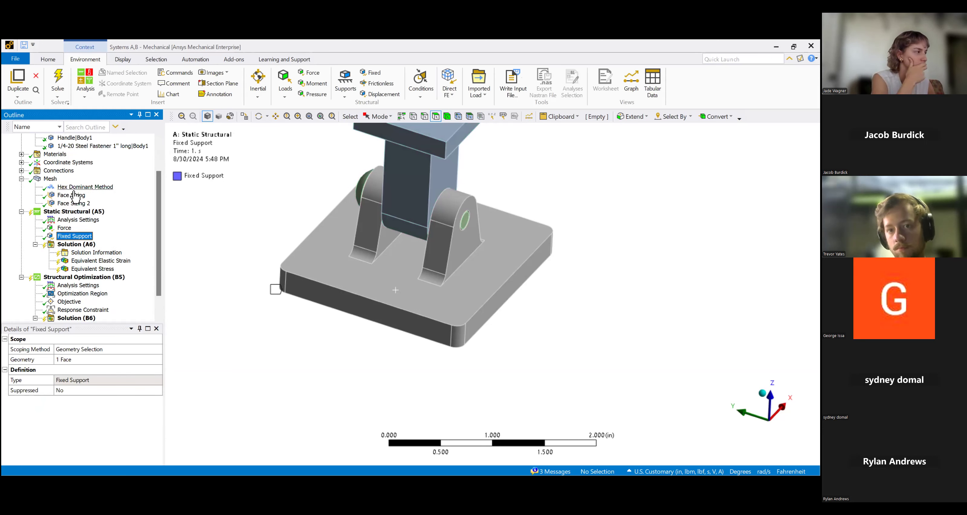
click(74, 203)
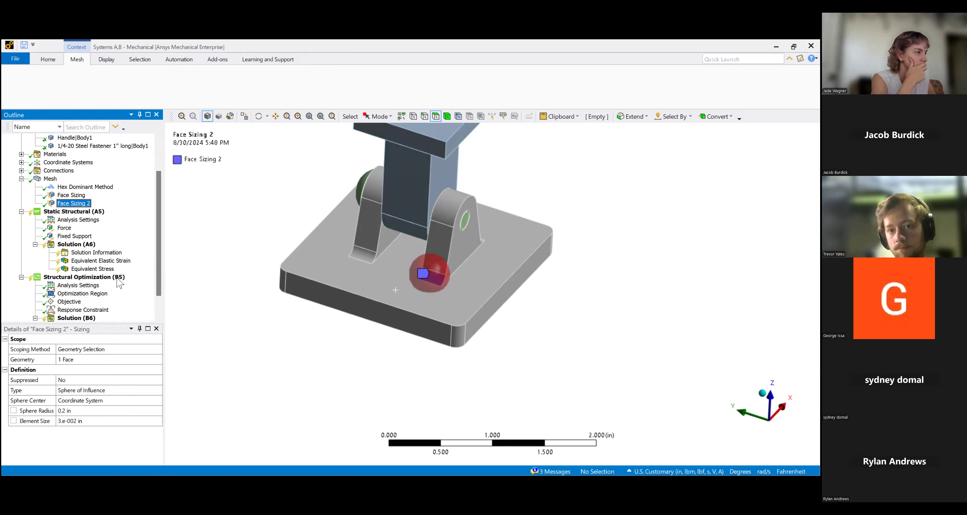
click(107, 392)
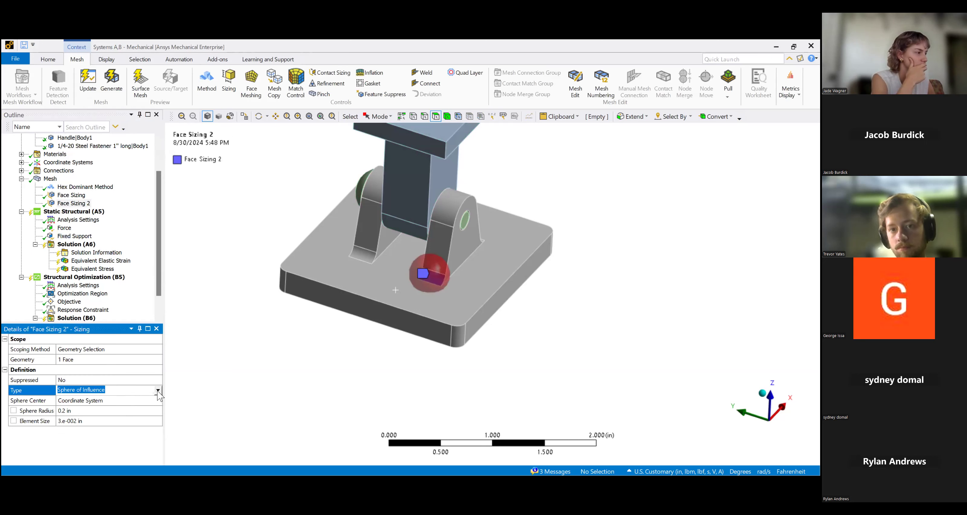
click(158, 391)
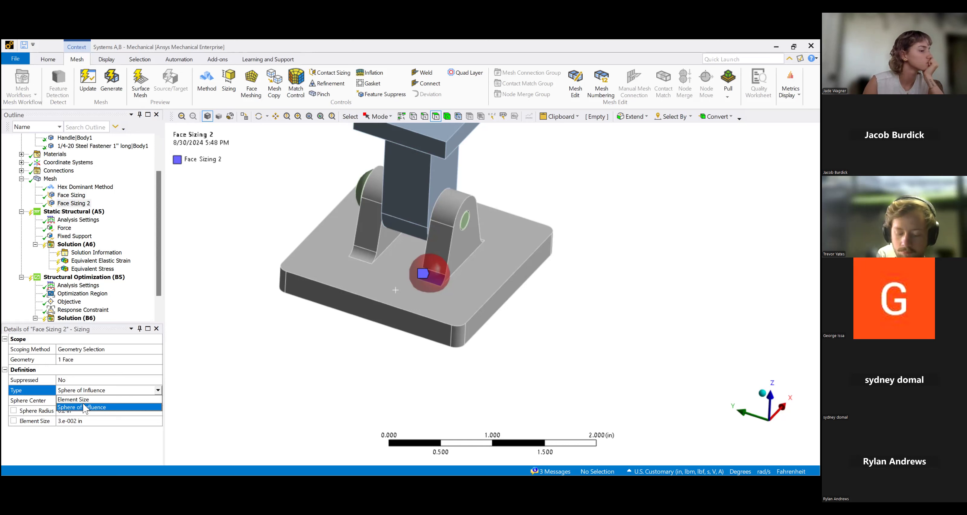
click(85, 407)
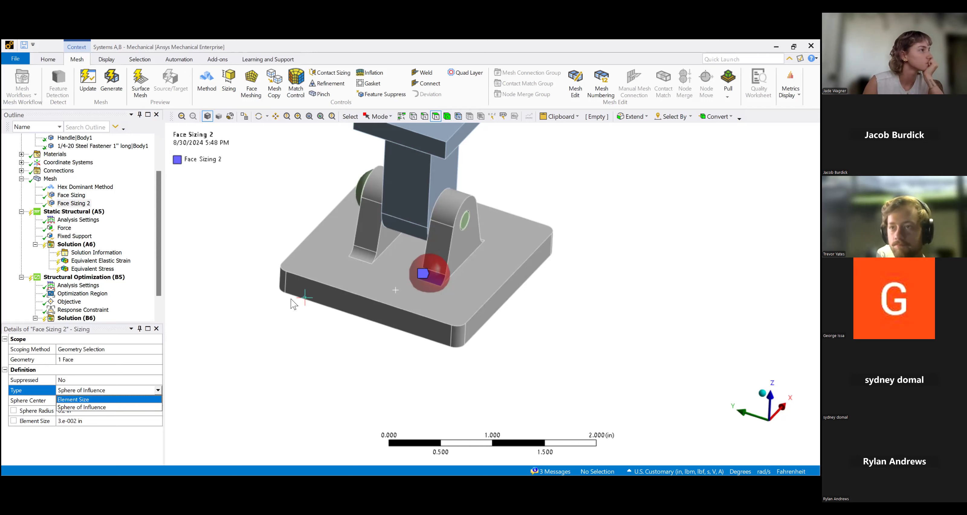